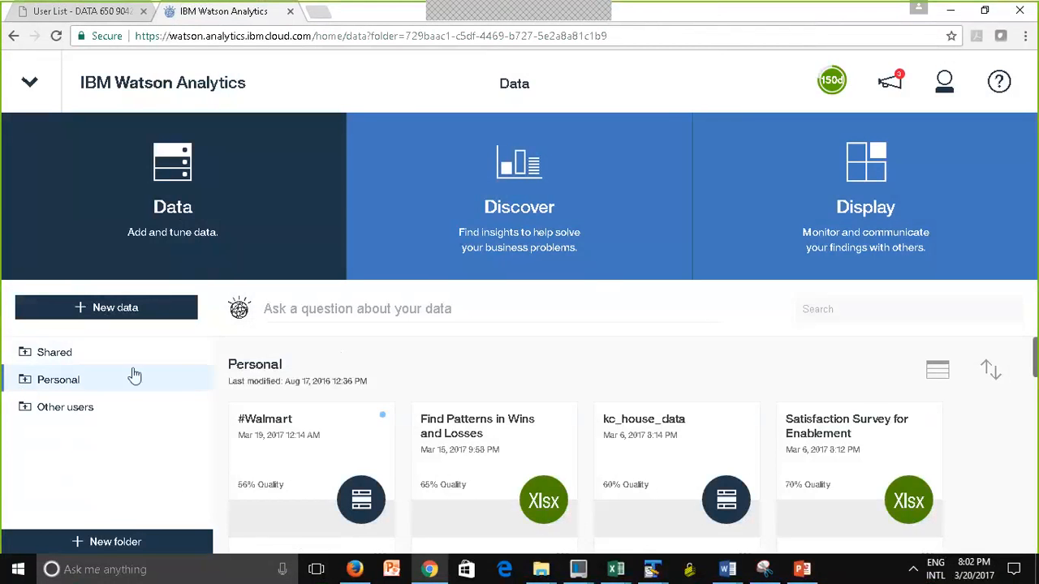
Start adding new data from Twitter and enter #oreo as the hashtag to collect
{"action": "left_click", "coordinate": [95, 314]}
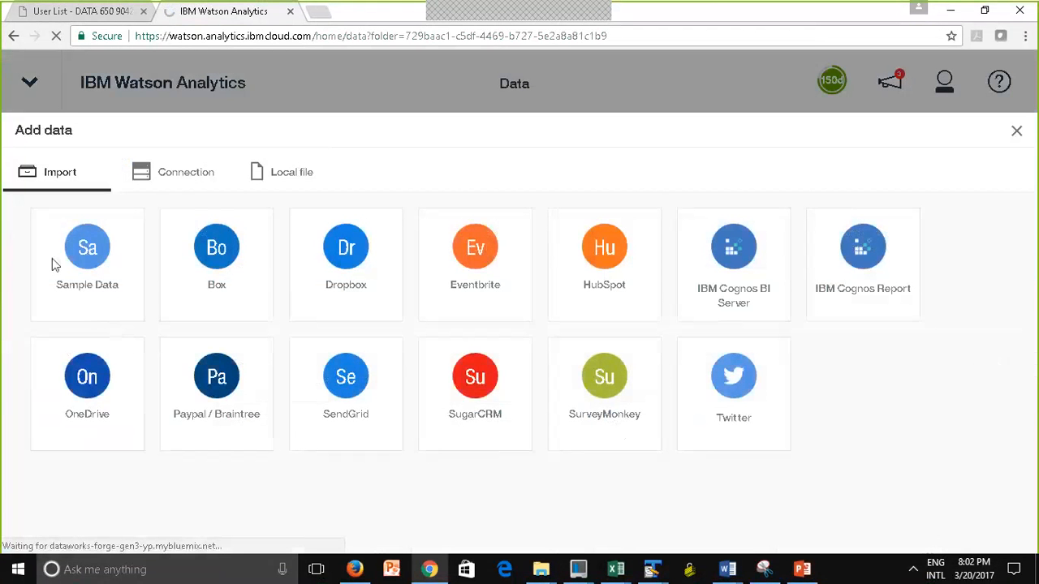
{"action": "left_click", "coordinate": [747, 410]}
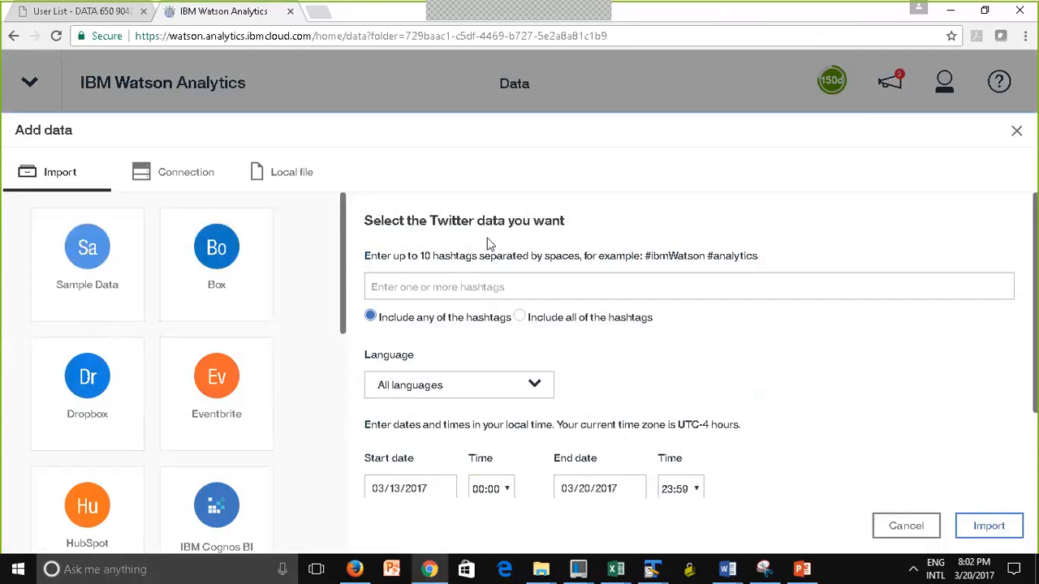
{"action": "left_click", "coordinate": [413, 286]}
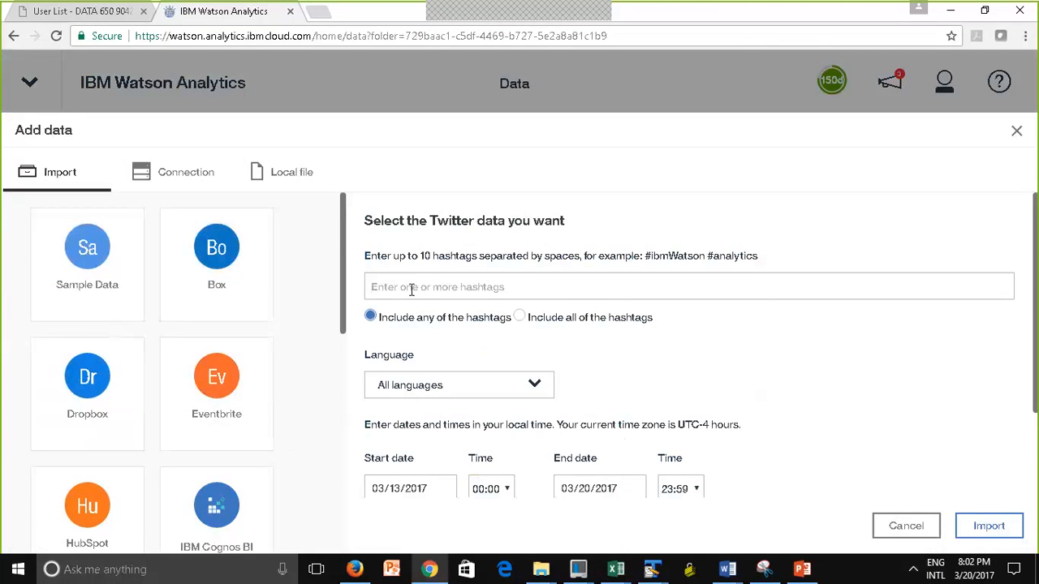
{"action": "type", "text": "#"}
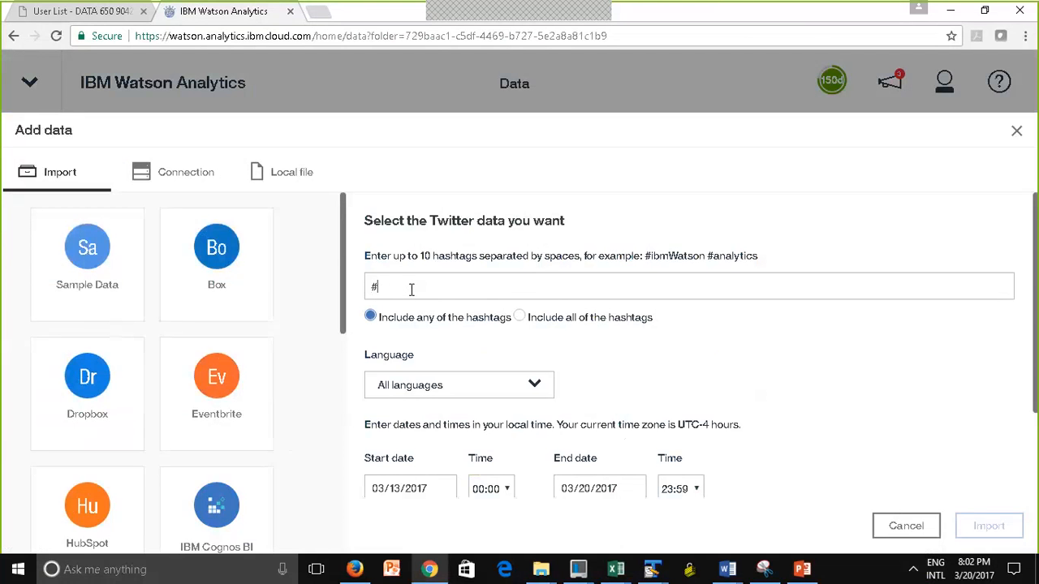
{"action": "type", "text": "oreo"}
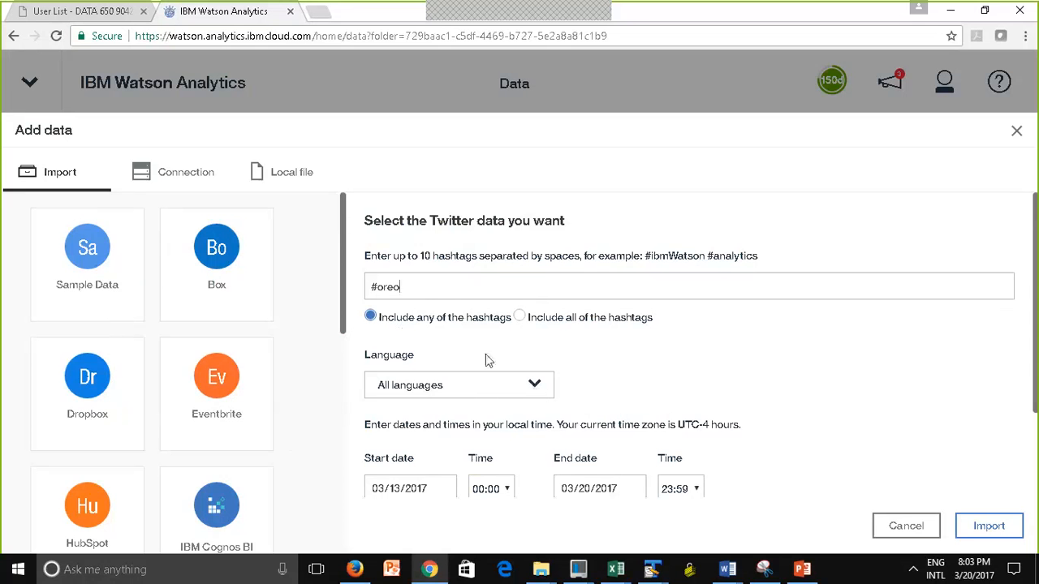
Review the date range and data asset name of the Twitter import and show its estimates
{"action": "left_click_drag", "start_coordinate": [1034, 359], "coordinate": [1032, 450]}
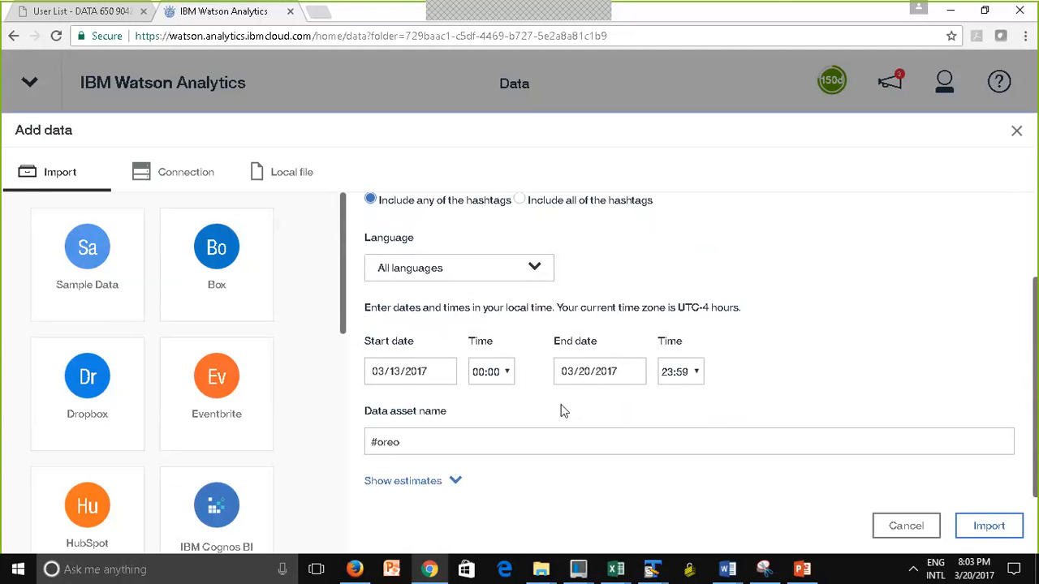
{"action": "left_click", "coordinate": [395, 373]}
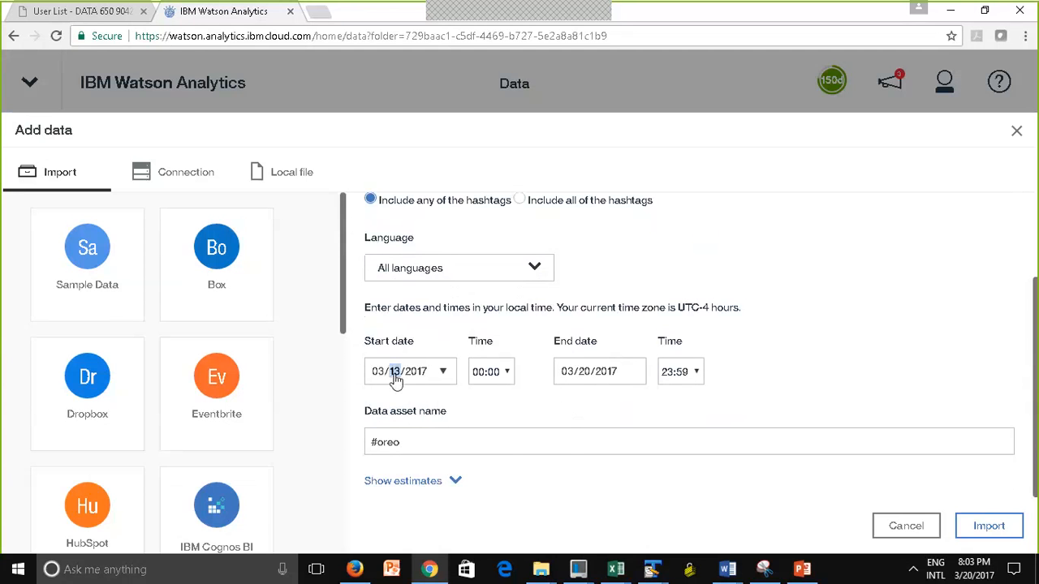
{"action": "left_click", "coordinate": [443, 374]}
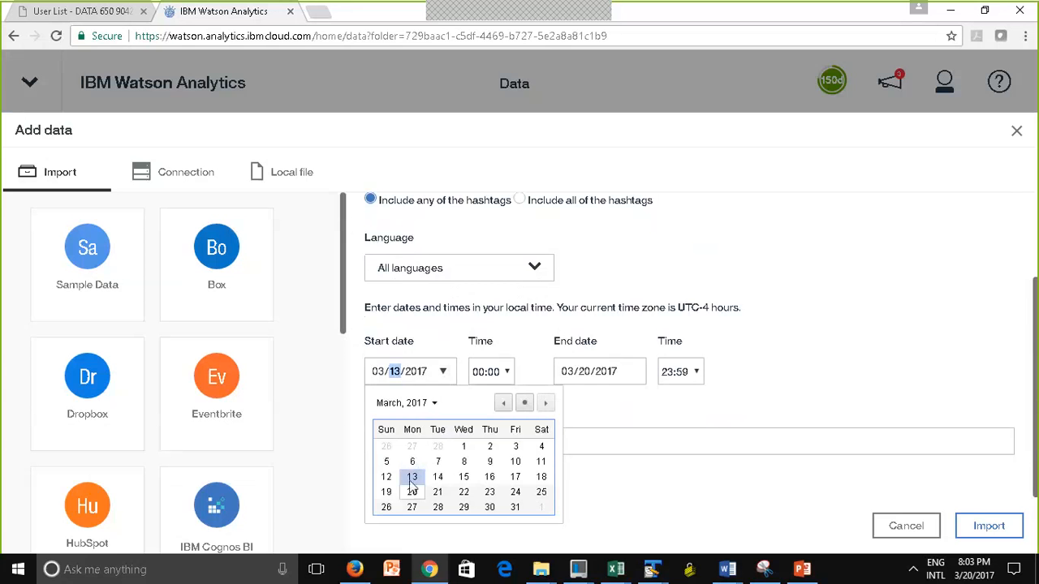
{"action": "left_click", "coordinate": [670, 430]}
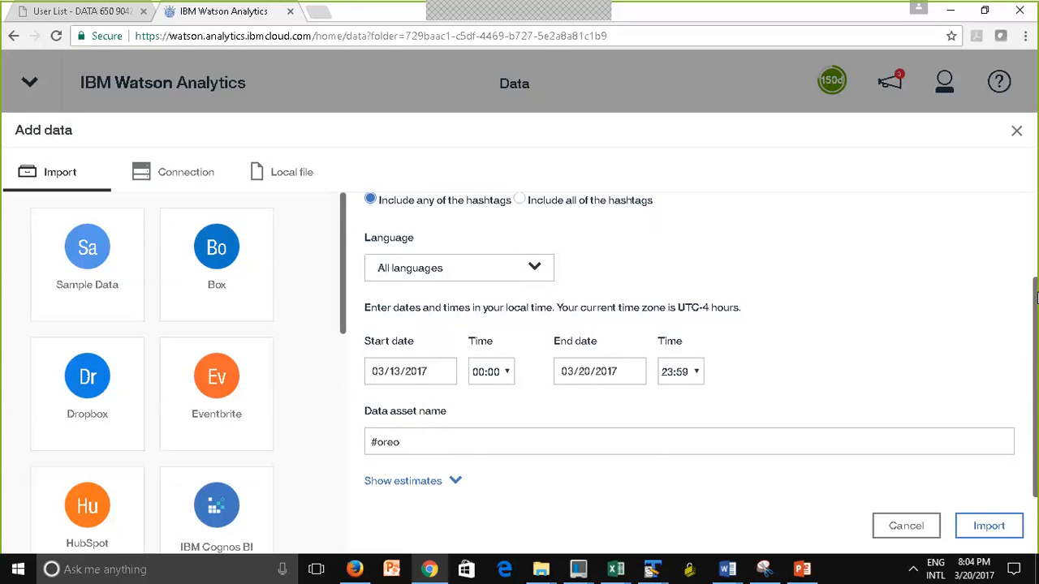
{"action": "left_click_drag", "start_coordinate": [1036, 298], "coordinate": [1035, 208]}
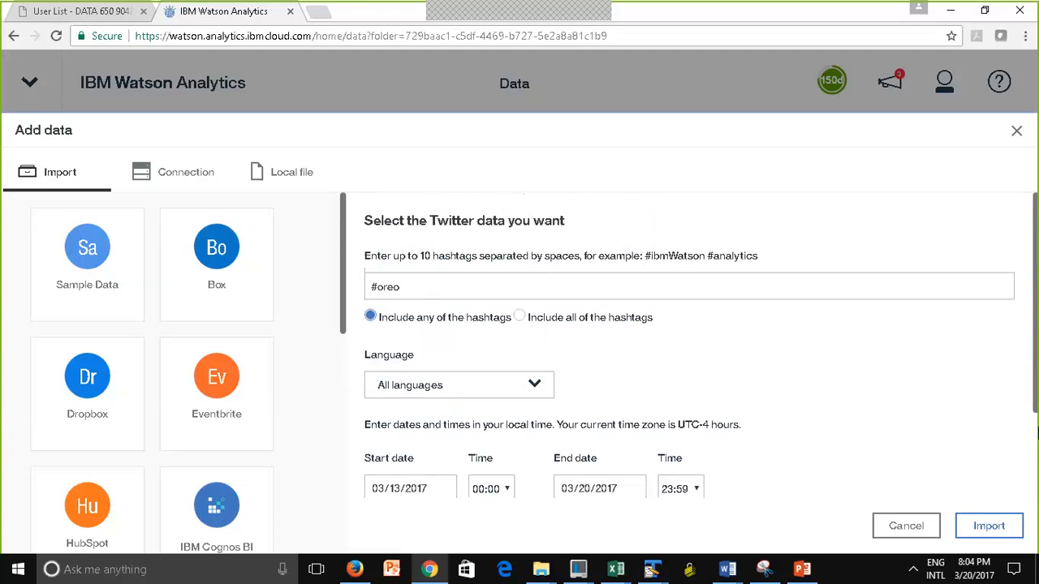
{"action": "left_click_drag", "start_coordinate": [1036, 407], "coordinate": [1036, 517]}
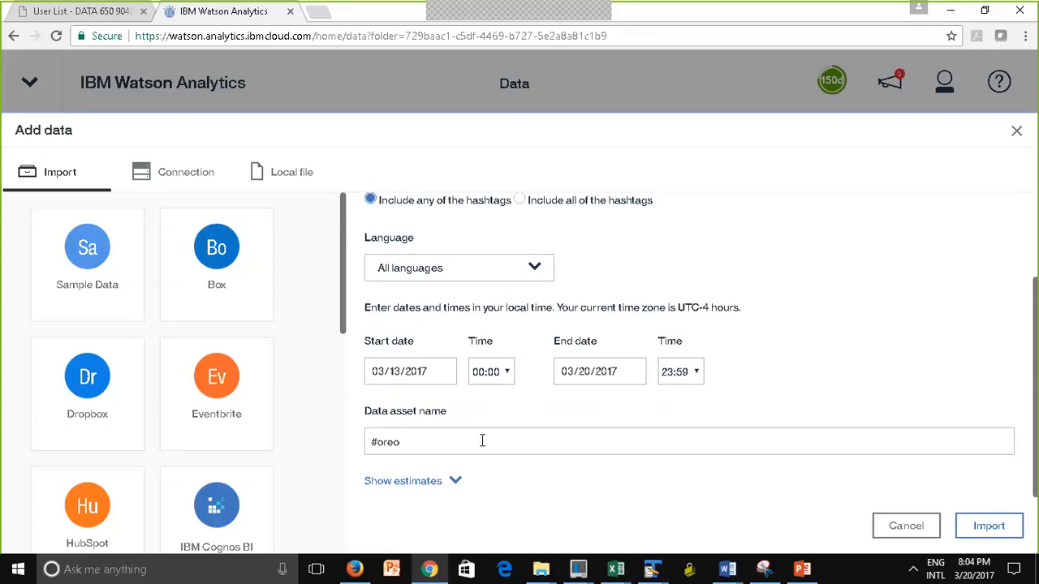
{"action": "left_click_drag", "start_coordinate": [415, 445], "coordinate": [360, 443]}
{"action": "left_click", "coordinate": [412, 448]}
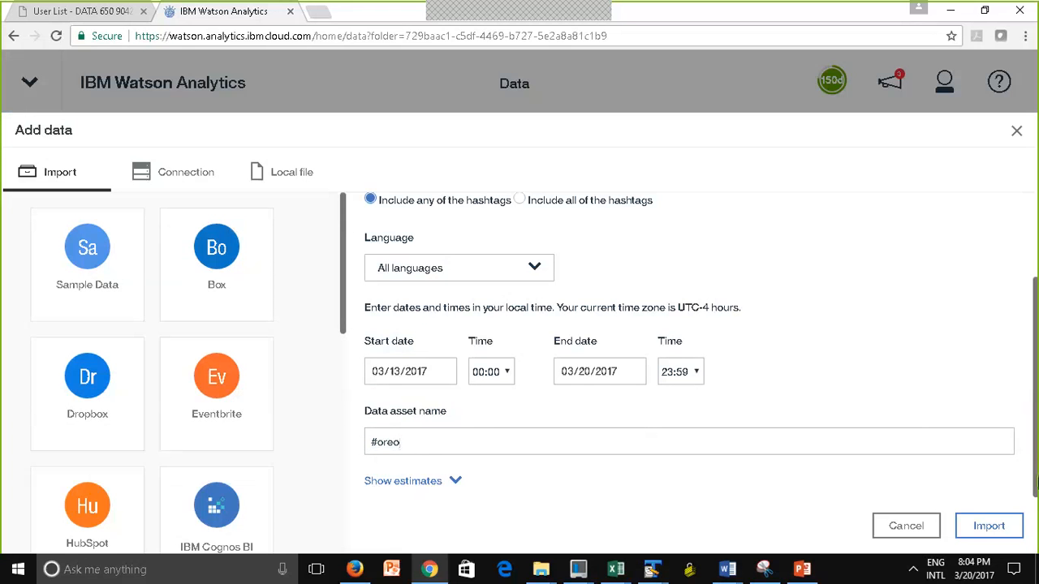
{"action": "left_click", "coordinate": [388, 486]}
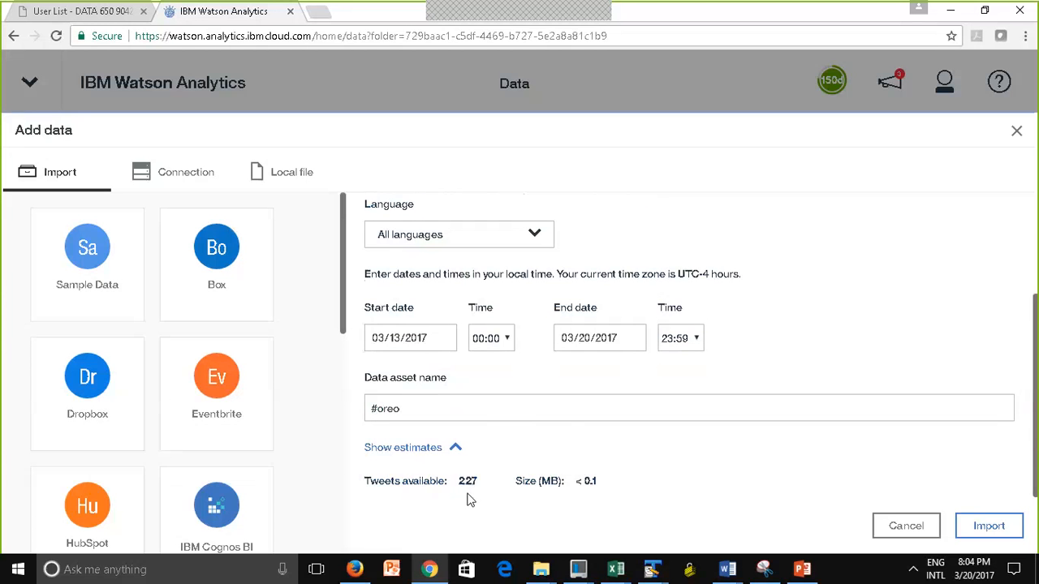
Set the start date of the tweet collection to 03/17/2017 and show the updated estimates
{"action": "left_click", "coordinate": [443, 338]}
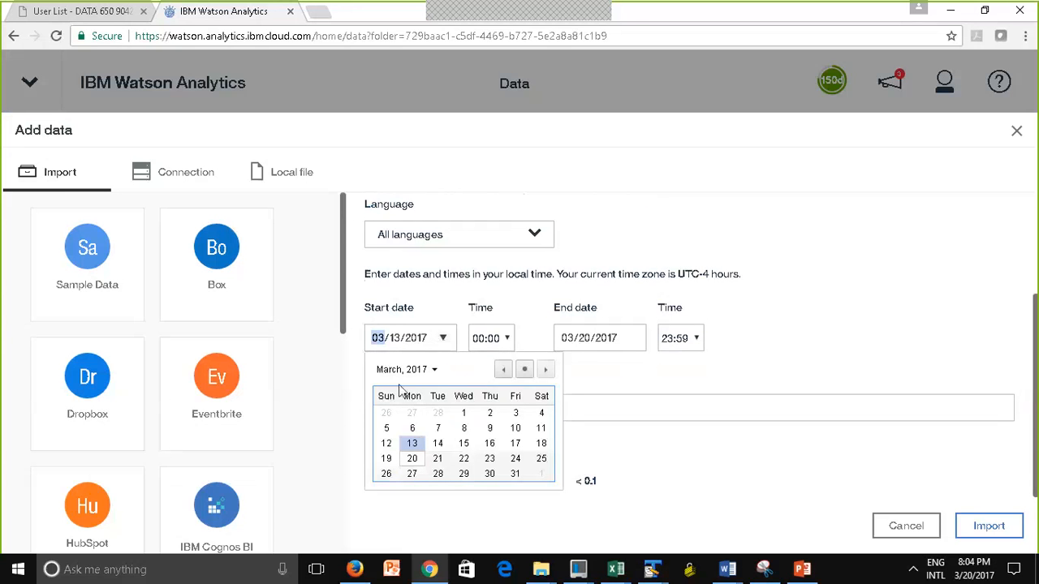
{"action": "left_click", "coordinate": [671, 509]}
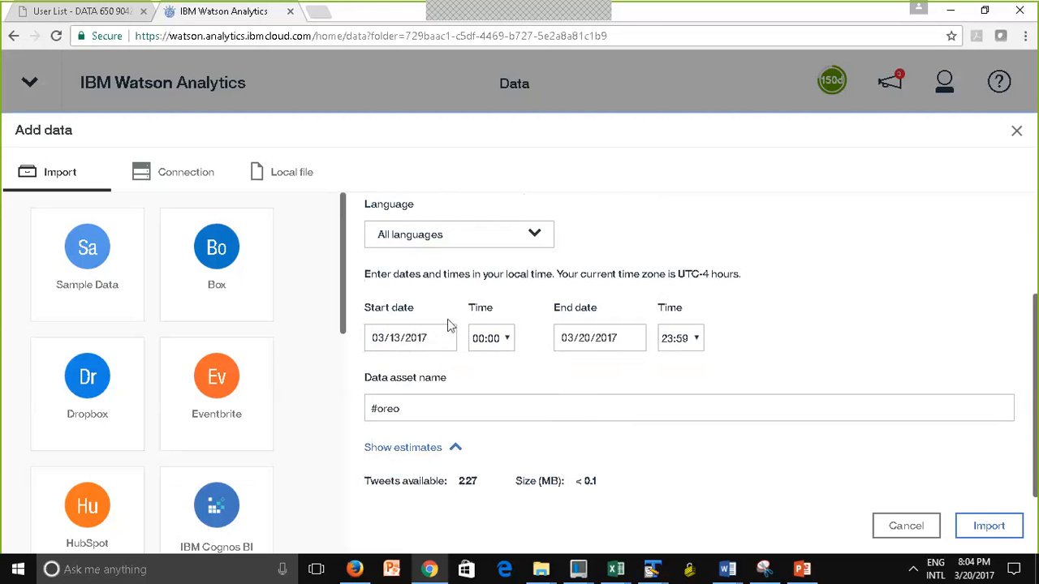
{"action": "left_click", "coordinate": [445, 349]}
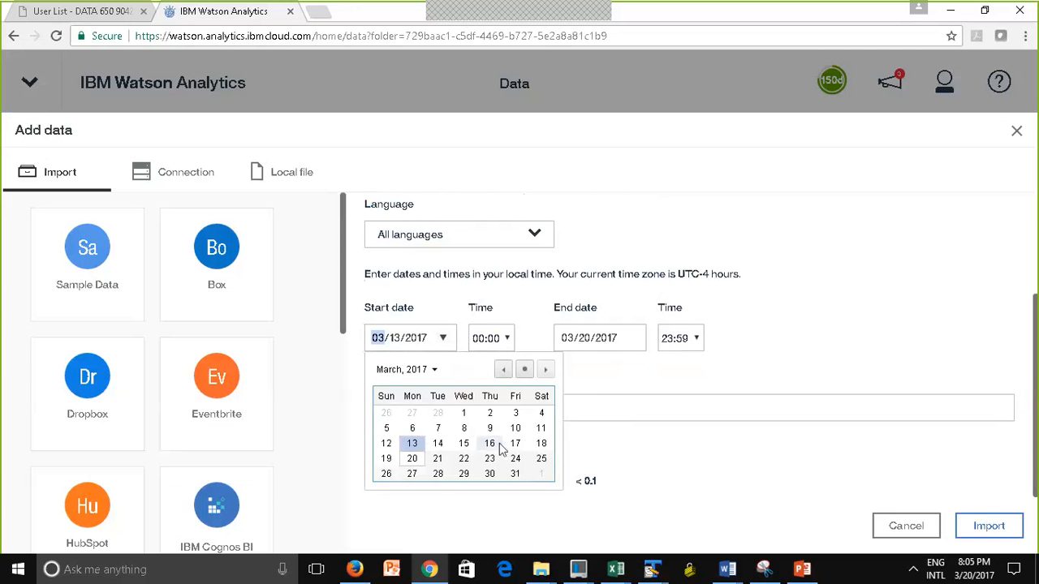
{"action": "left_click", "coordinate": [515, 444]}
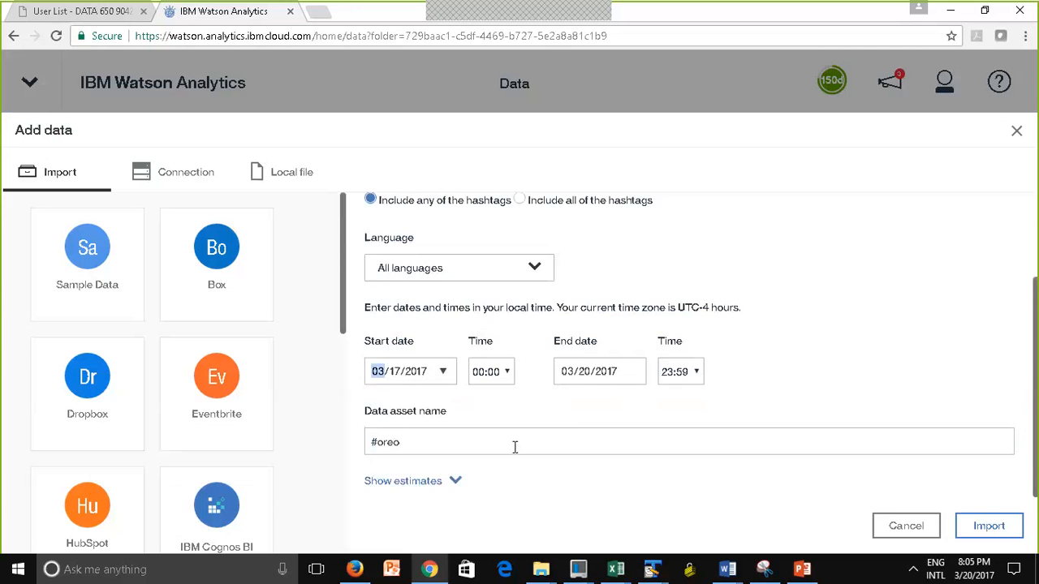
{"action": "left_click", "coordinate": [395, 484]}
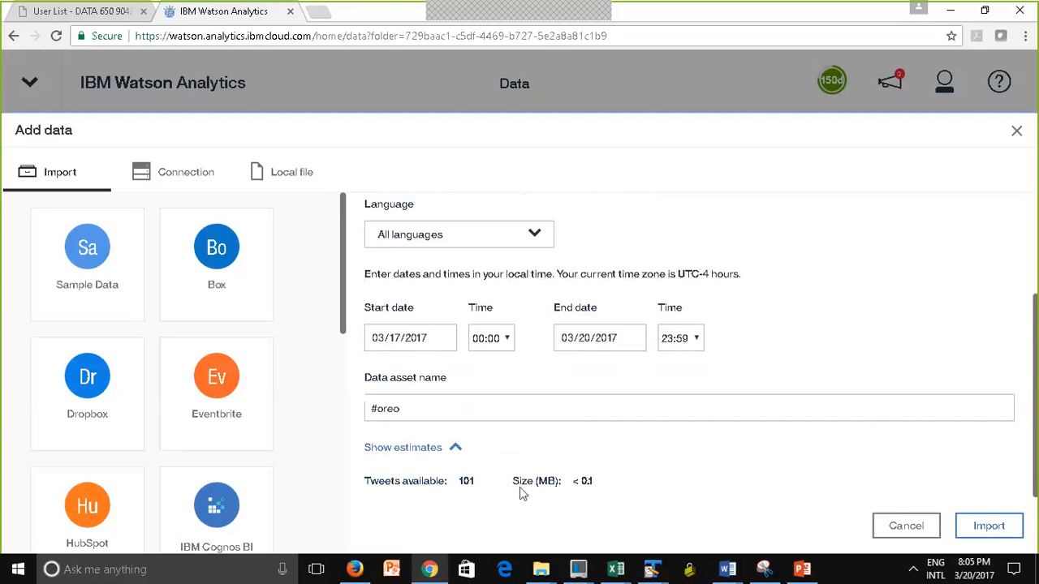
Set the start date to 03/06/2017, check the estimates and import the #oreo tweets
{"action": "left_click", "coordinate": [441, 343]}
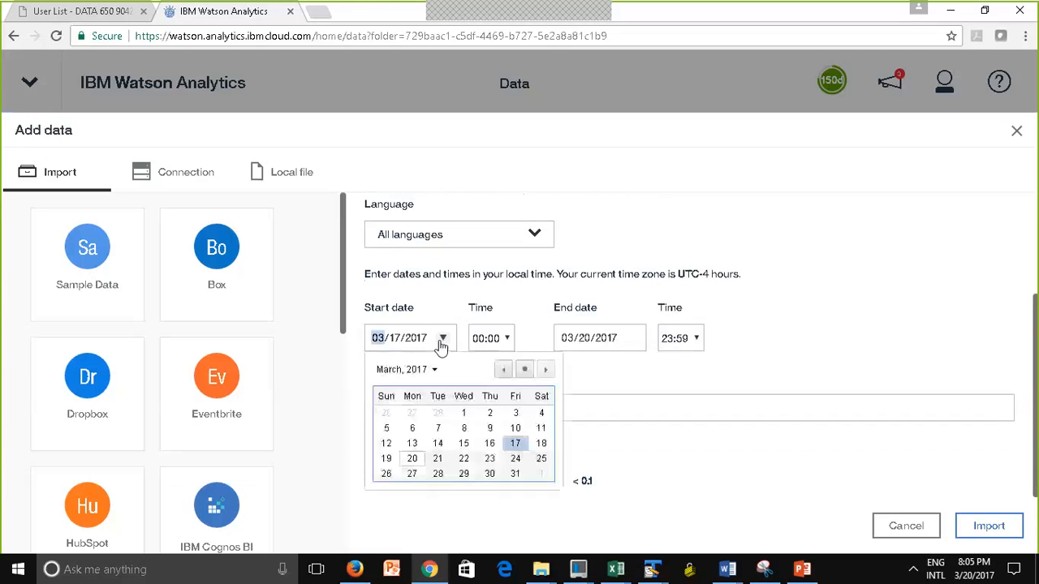
{"action": "left_click", "coordinate": [413, 429]}
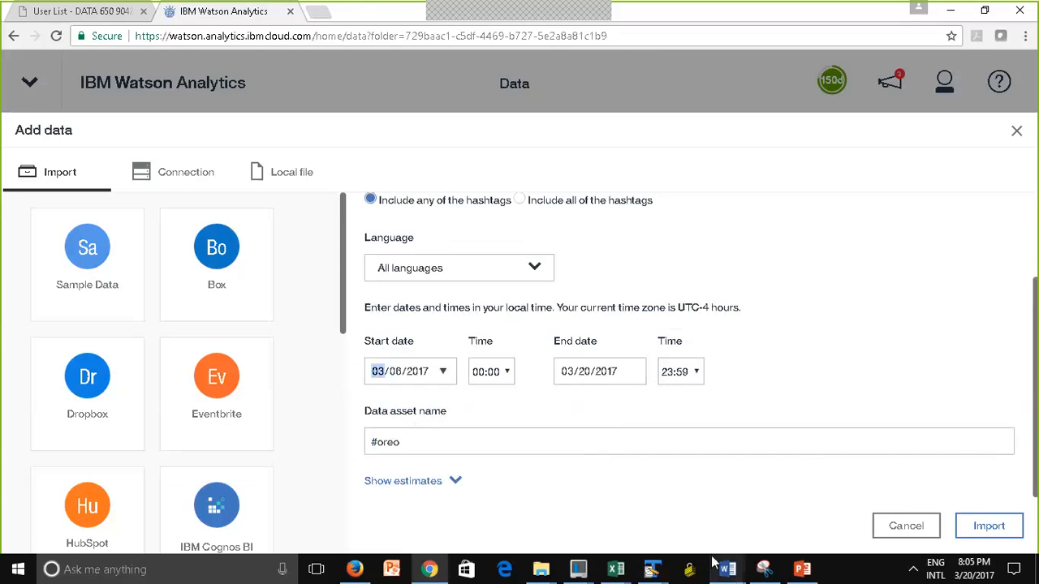
{"action": "left_click", "coordinate": [401, 485]}
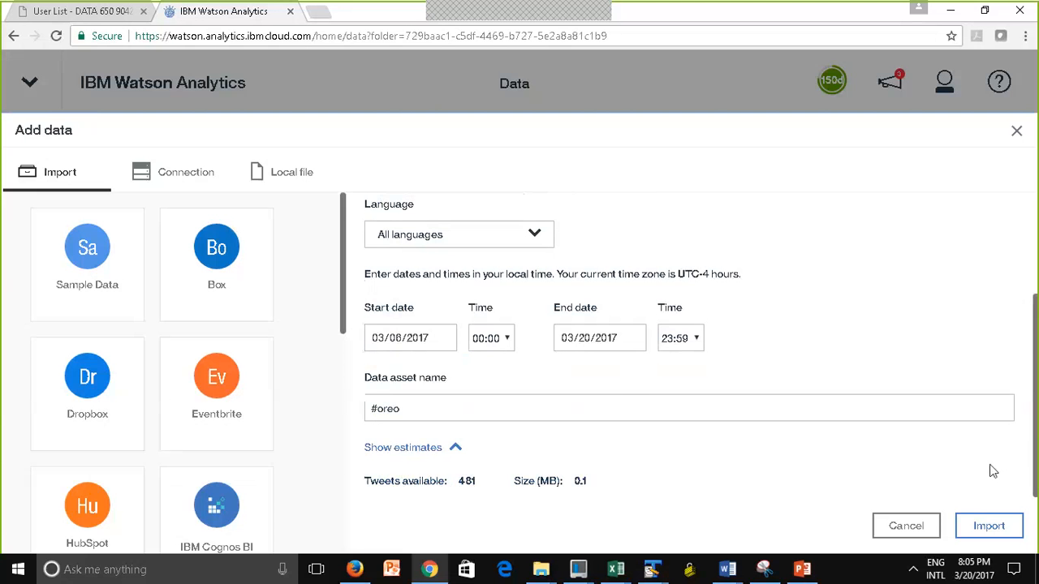
{"action": "left_click", "coordinate": [1001, 527]}
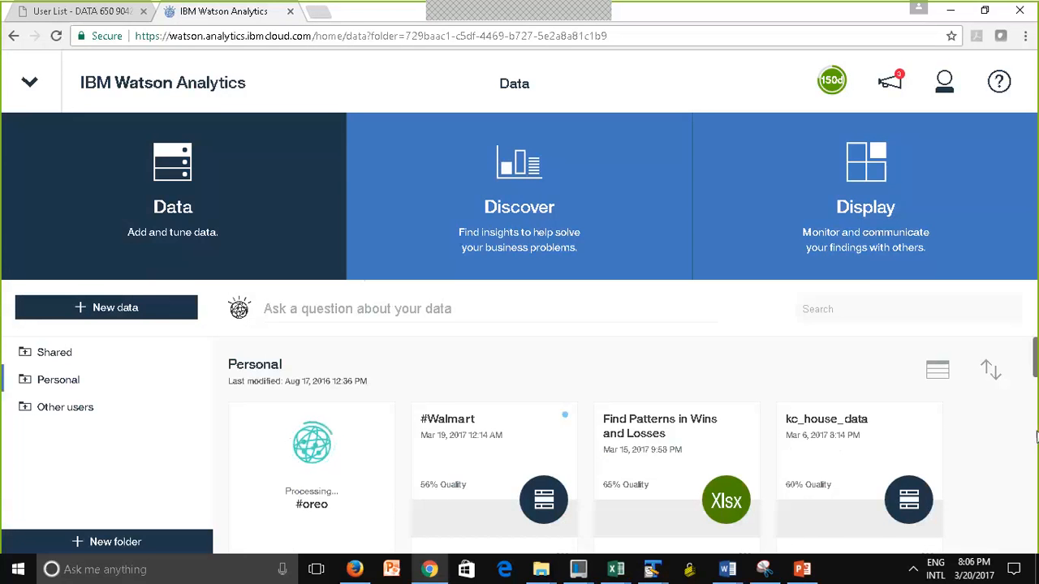
Open the imported #oreo data asset in the Personal folder for refining
{"action": "scroll", "coordinate": [1035, 451], "scroll_direction": "down", "scroll_amount": 3}
{"action": "left_click_drag", "start_coordinate": [1035, 414], "coordinate": [1035, 455]}
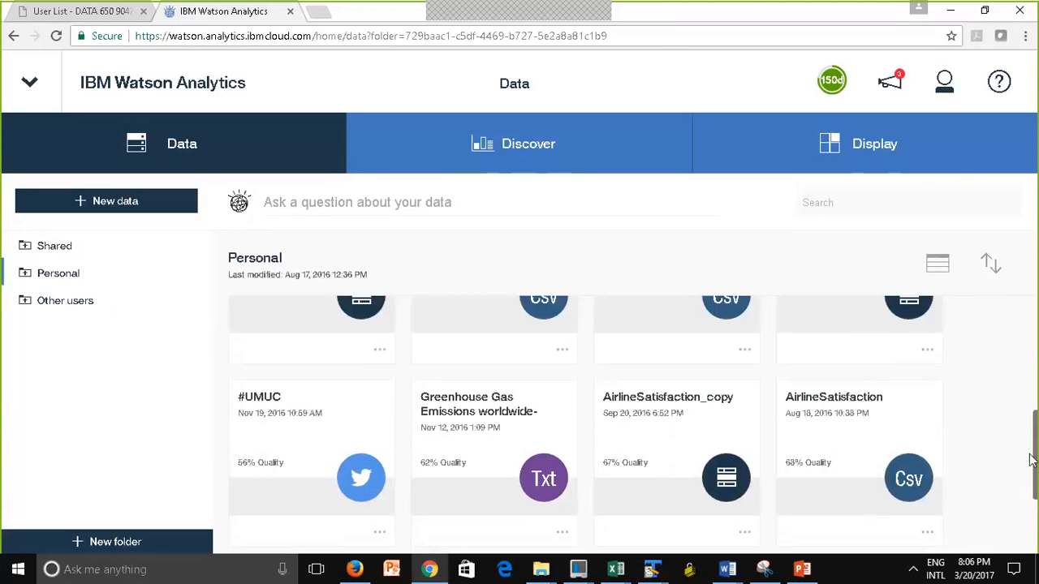
{"action": "left_click_drag", "start_coordinate": [1035, 473], "coordinate": [1035, 270]}
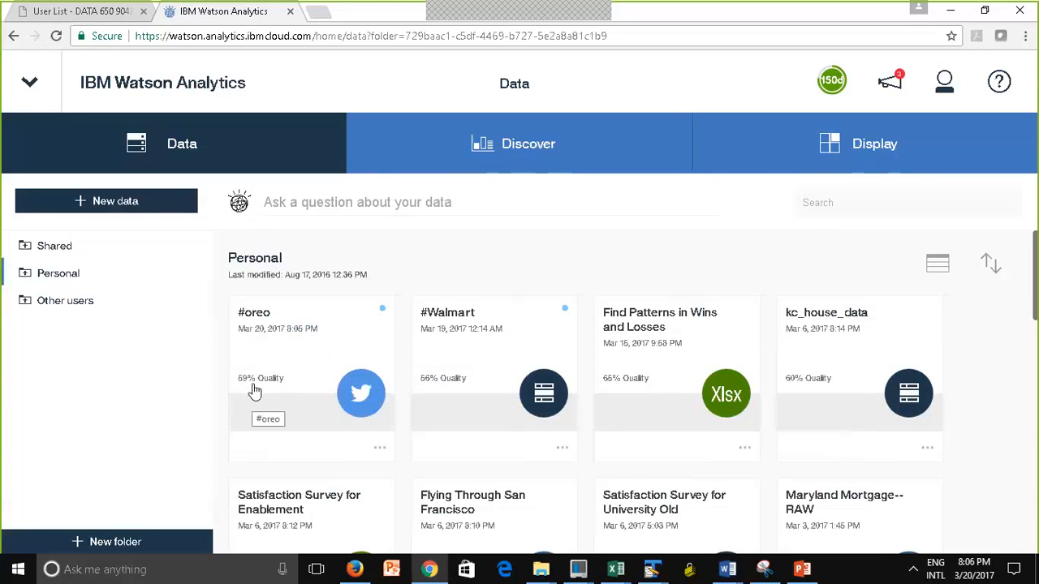
{"action": "left_click", "coordinate": [379, 449]}
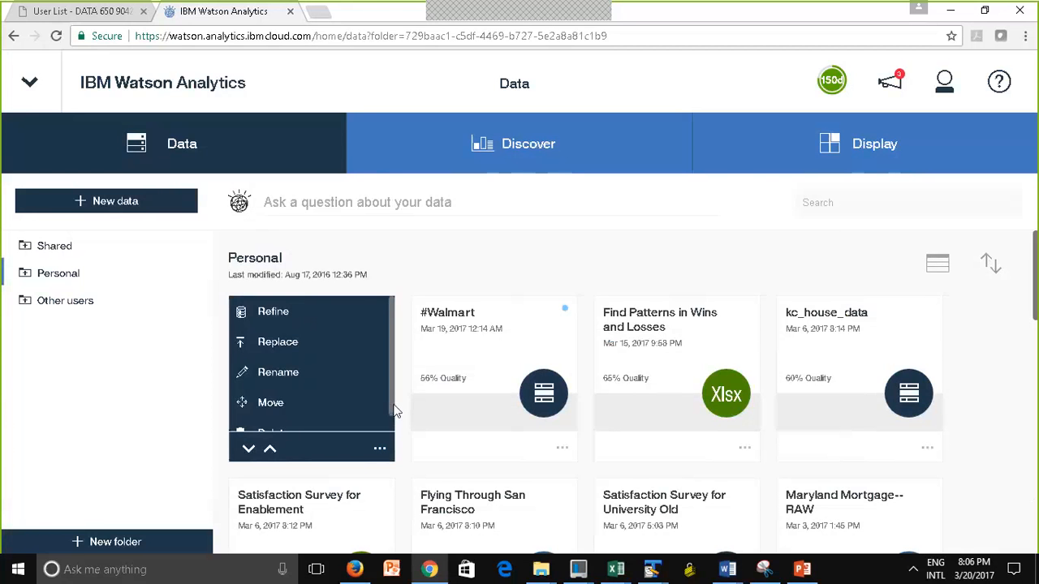
{"action": "scroll", "coordinate": [396, 415], "scroll_direction": "down", "scroll_amount": 1}
{"action": "scroll", "coordinate": [403, 369], "scroll_direction": "up", "scroll_amount": 1}
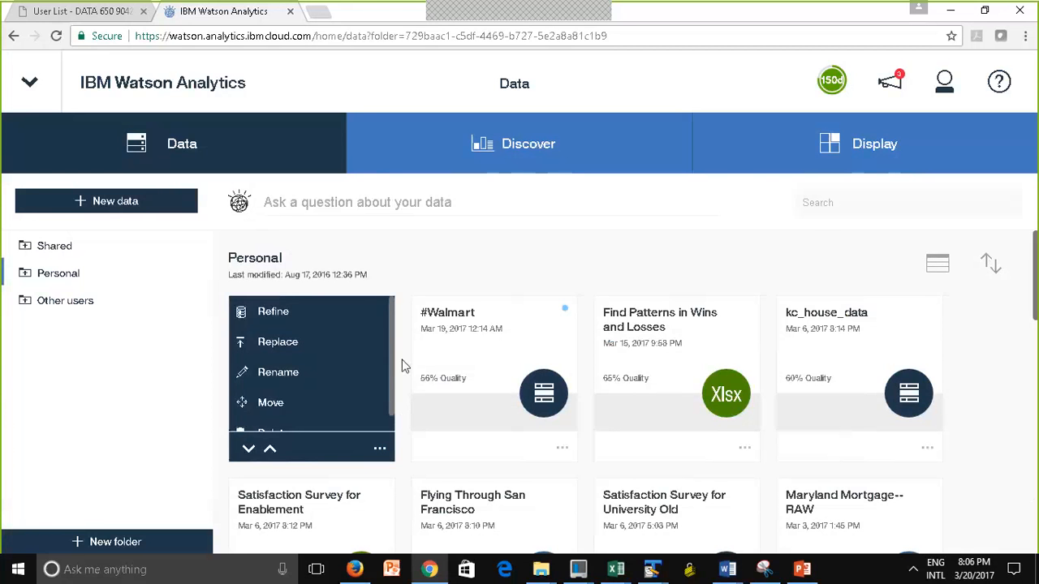
{"action": "left_click", "coordinate": [271, 313]}
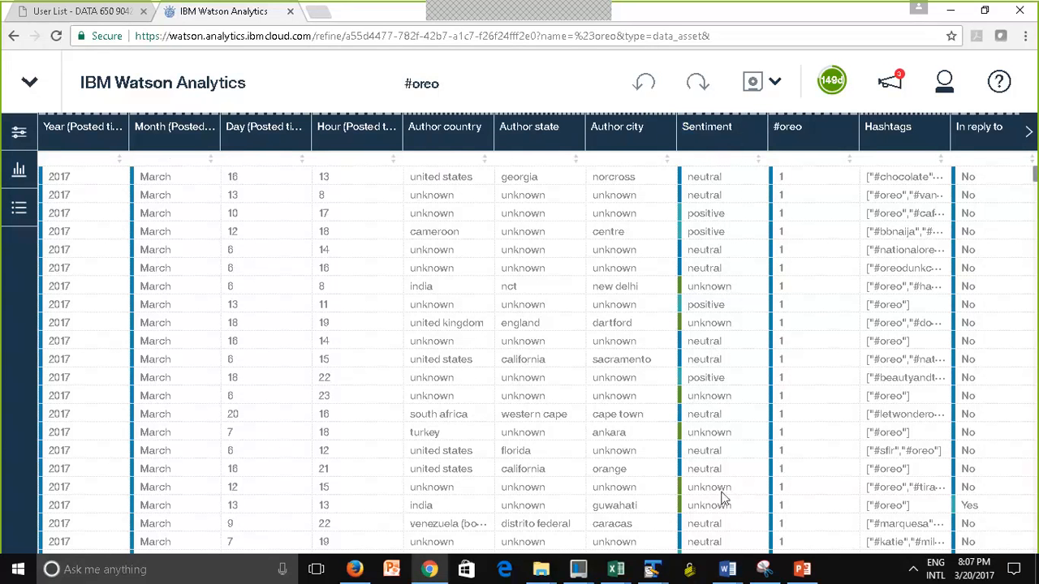
Filter the Sentiment column to negative and neutral values, and clear that filter again
{"action": "left_click", "coordinate": [724, 144]}
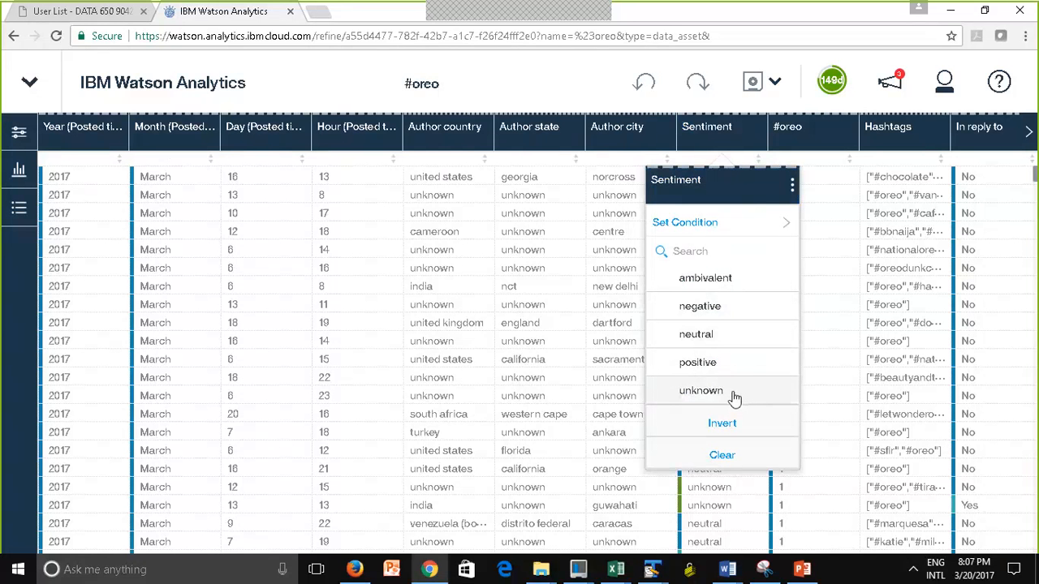
{"action": "left_click", "coordinate": [669, 312]}
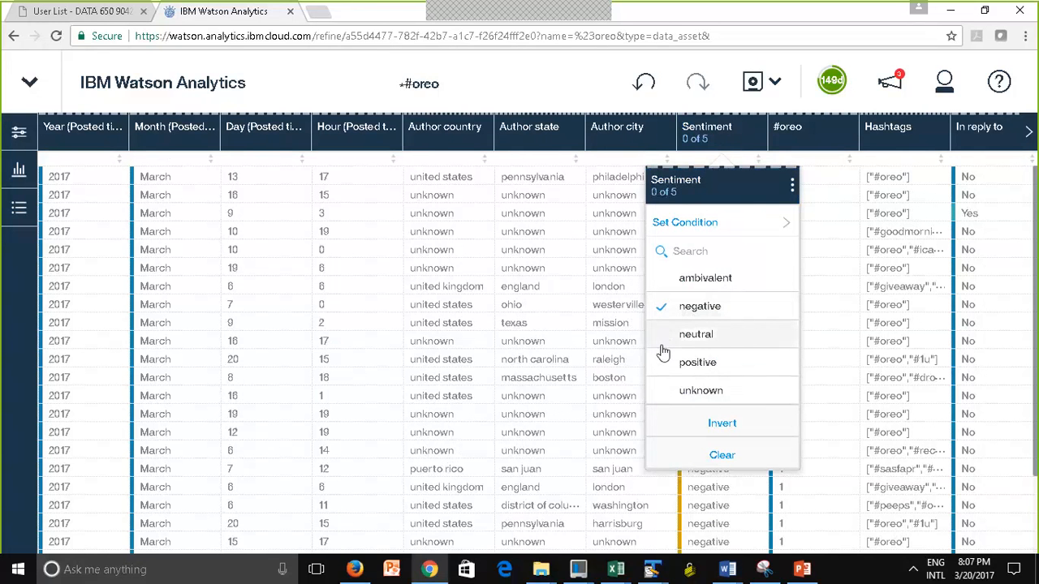
{"action": "left_click", "coordinate": [662, 349]}
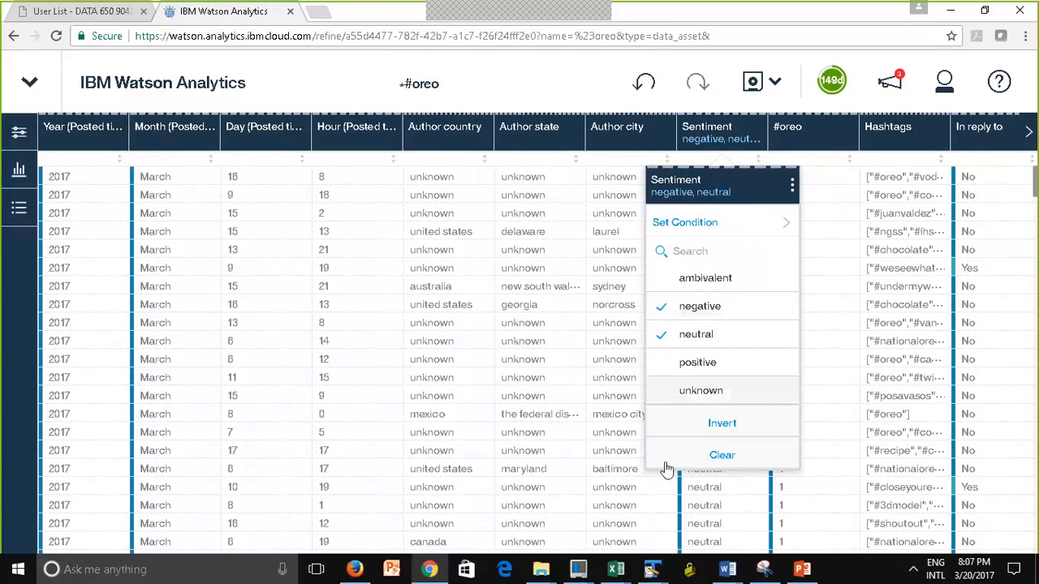
{"action": "left_click", "coordinate": [721, 461]}
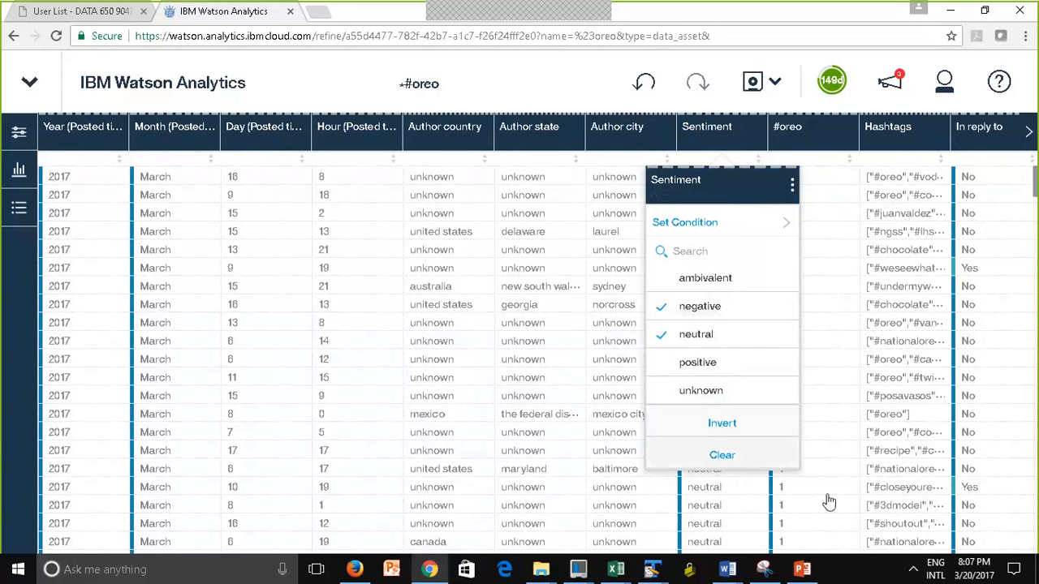
View the additional actions for the Sentiment column and look through the remaining columns of the #oreo data
{"action": "left_click", "coordinate": [792, 193]}
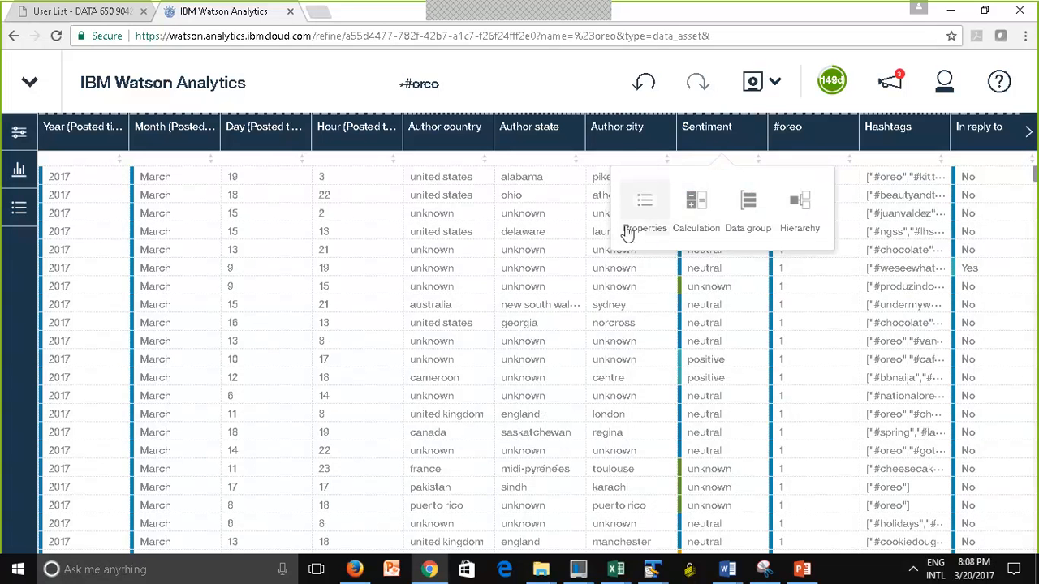
{"action": "left_click", "coordinate": [593, 86]}
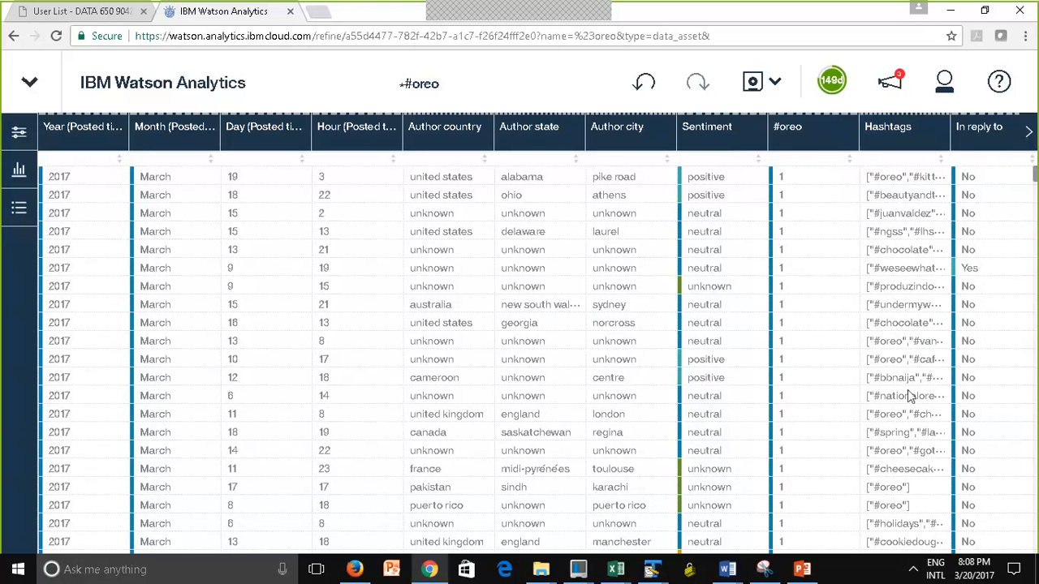
{"action": "left_click", "coordinate": [1029, 133]}
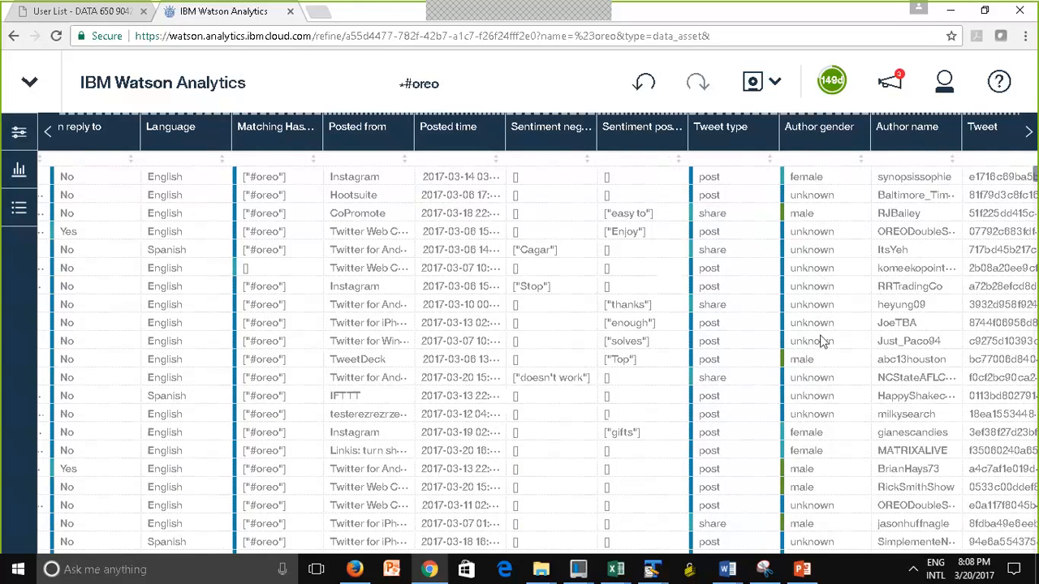
{"action": "left_click", "coordinate": [49, 131]}
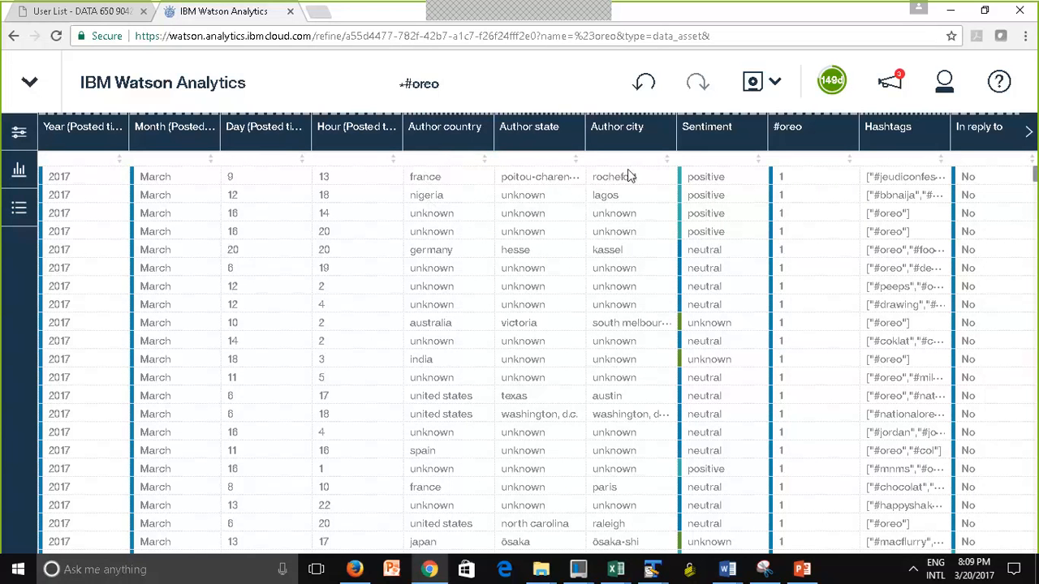
{"action": "left_click", "coordinate": [443, 142]}
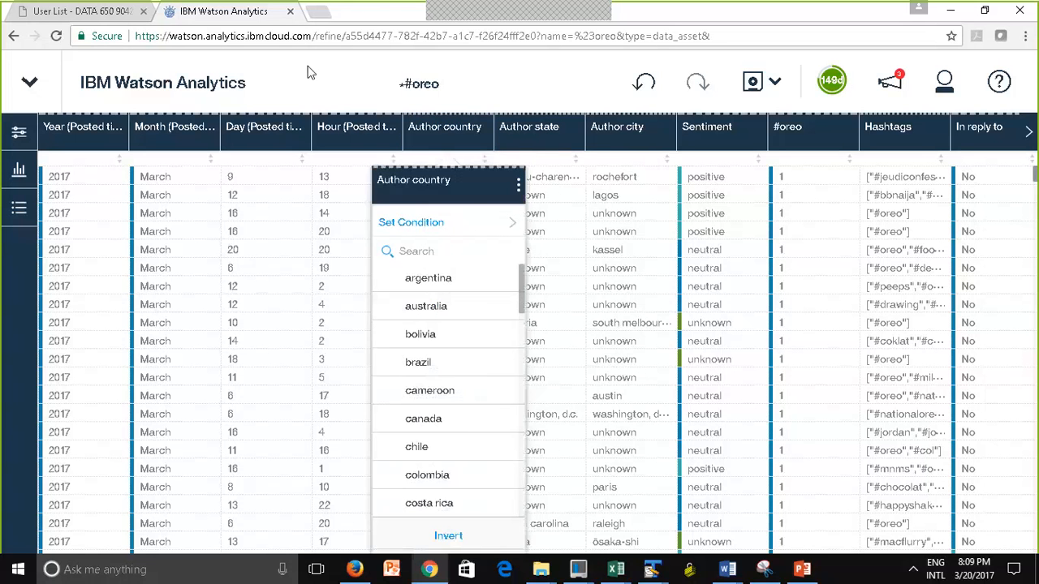
{"action": "left_click", "coordinate": [318, 103]}
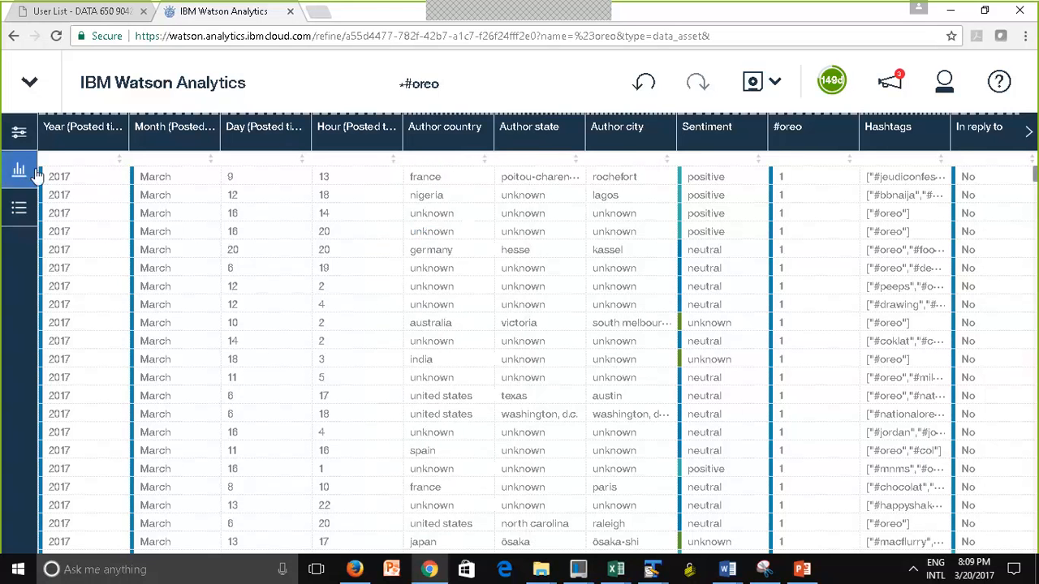
{"action": "left_click", "coordinate": [16, 136]}
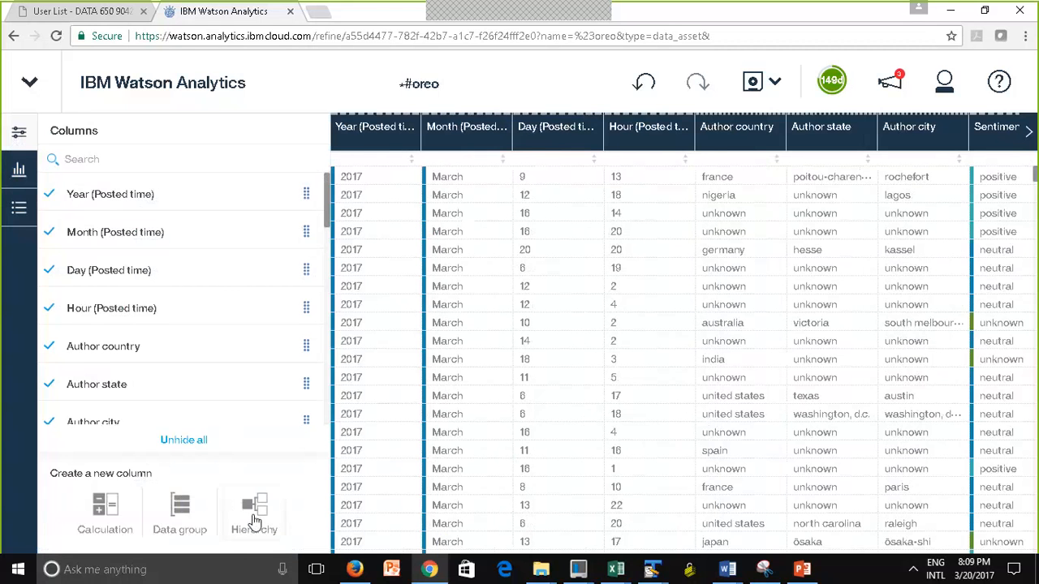
{"action": "left_click", "coordinate": [13, 138]}
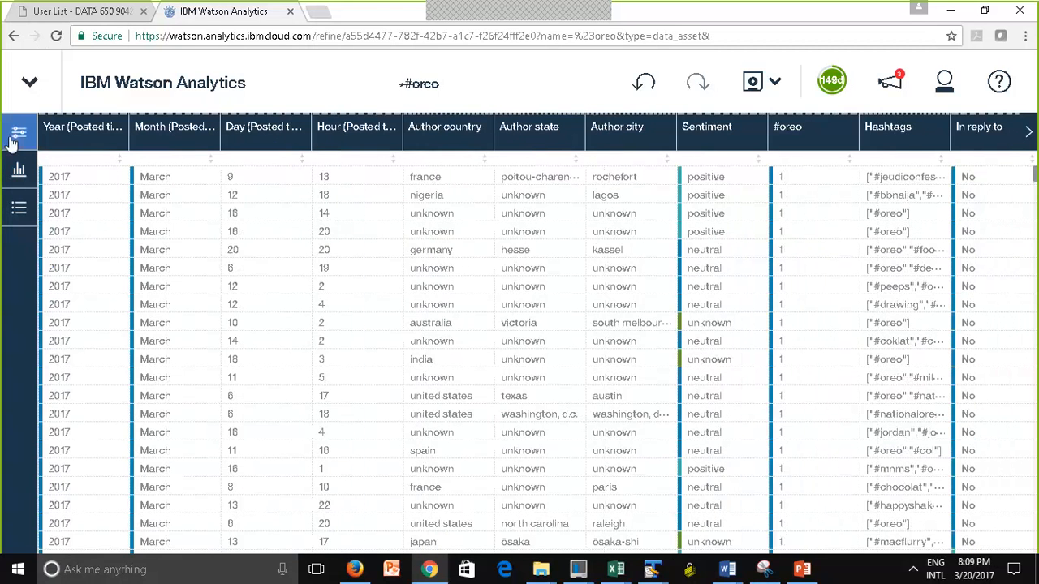
Start a hierarchy from the Author country column and name it Location
{"action": "left_click", "coordinate": [440, 138]}
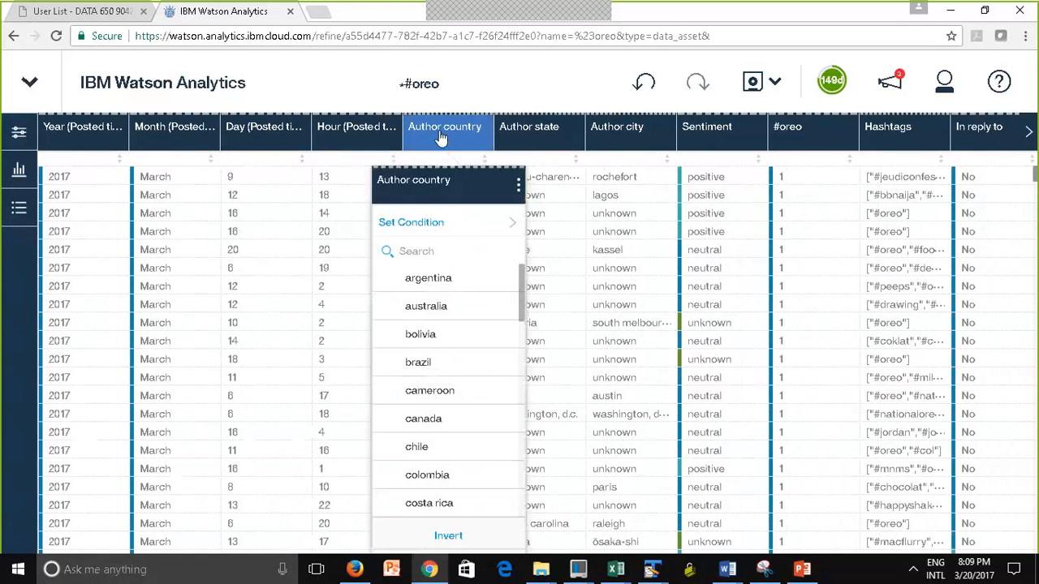
{"action": "left_click", "coordinate": [517, 185]}
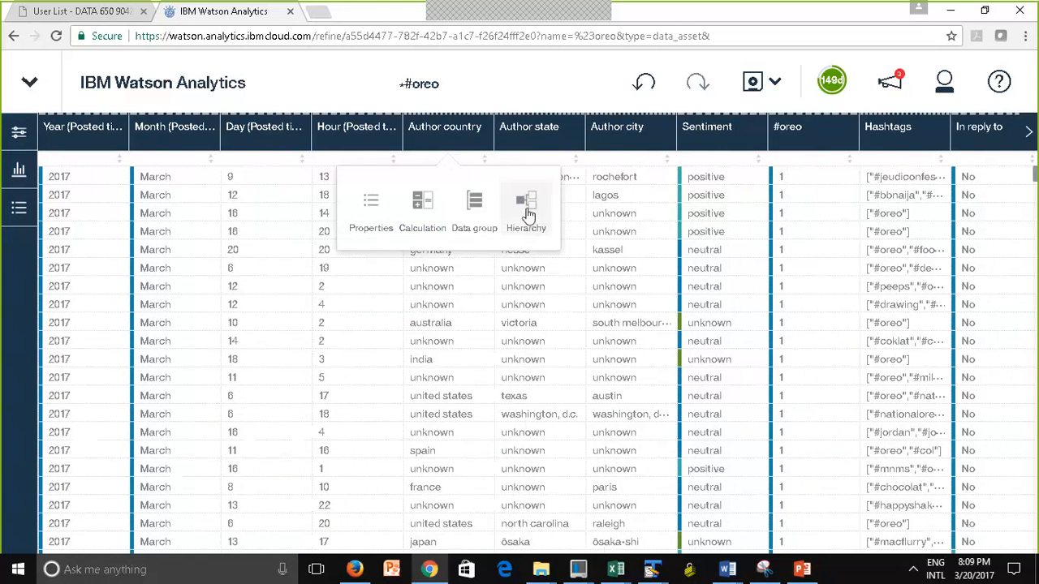
{"action": "left_click", "coordinate": [526, 210]}
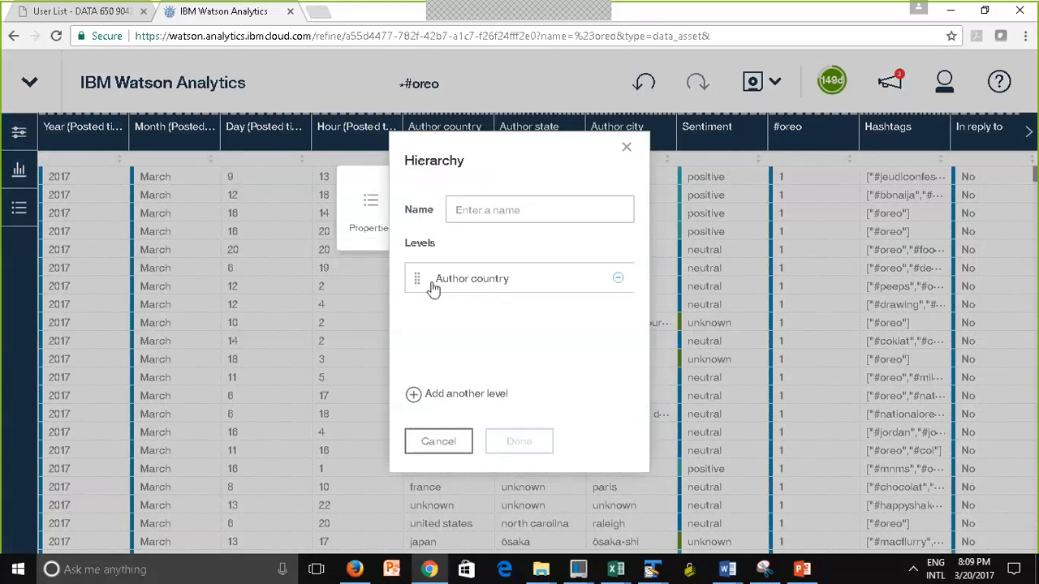
{"action": "left_click", "coordinate": [463, 212]}
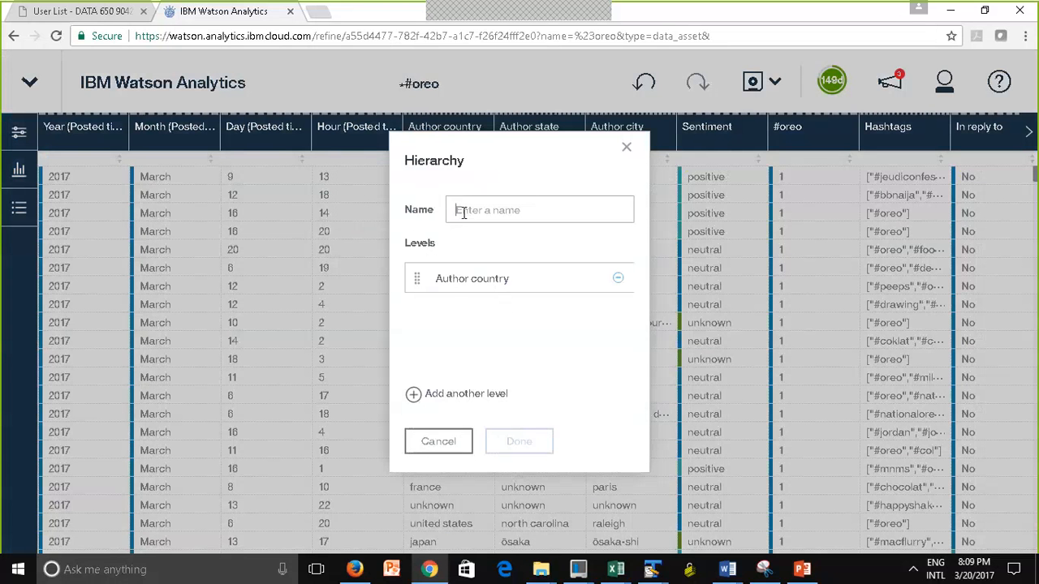
{"action": "type", "text": "Lo"}
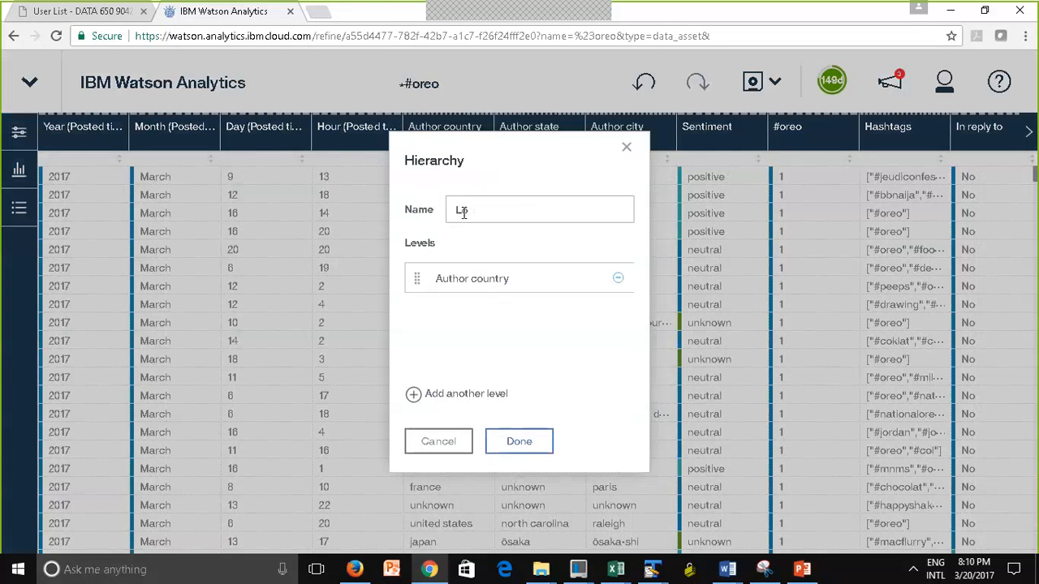
{"action": "type", "text": "cation"}
Find the Author state column and add it as the second level of the Location hierarchy
{"action": "left_click", "coordinate": [415, 395]}
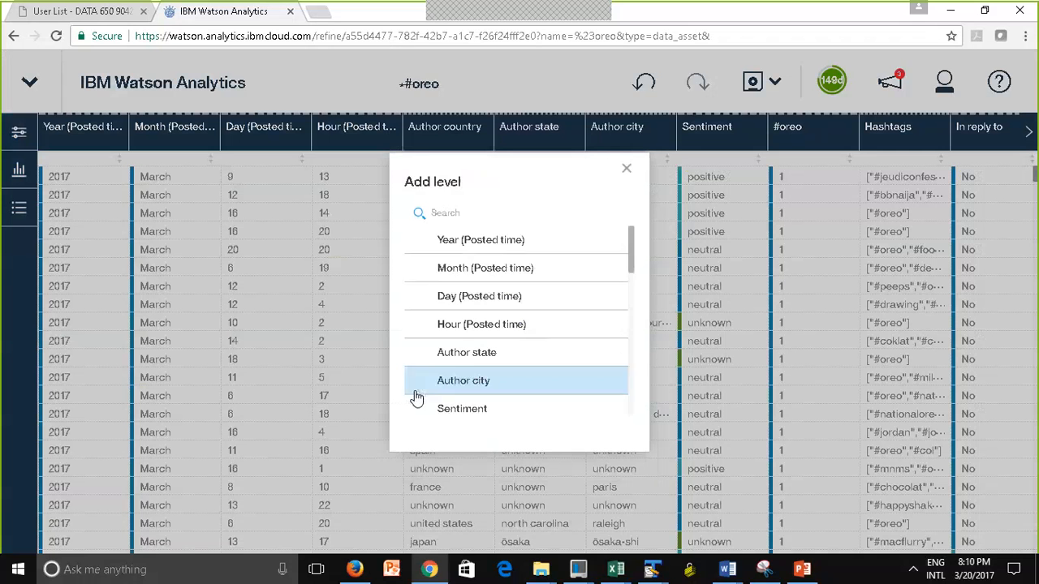
{"action": "left_click", "coordinate": [454, 211]}
{"action": "type", "text": "state"}
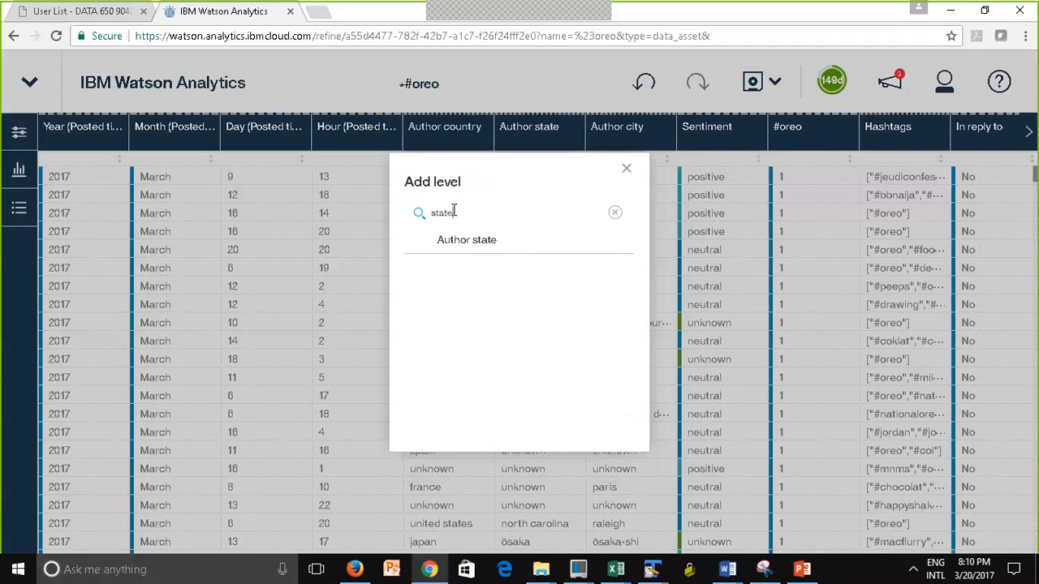
{"action": "left_click", "coordinate": [474, 259]}
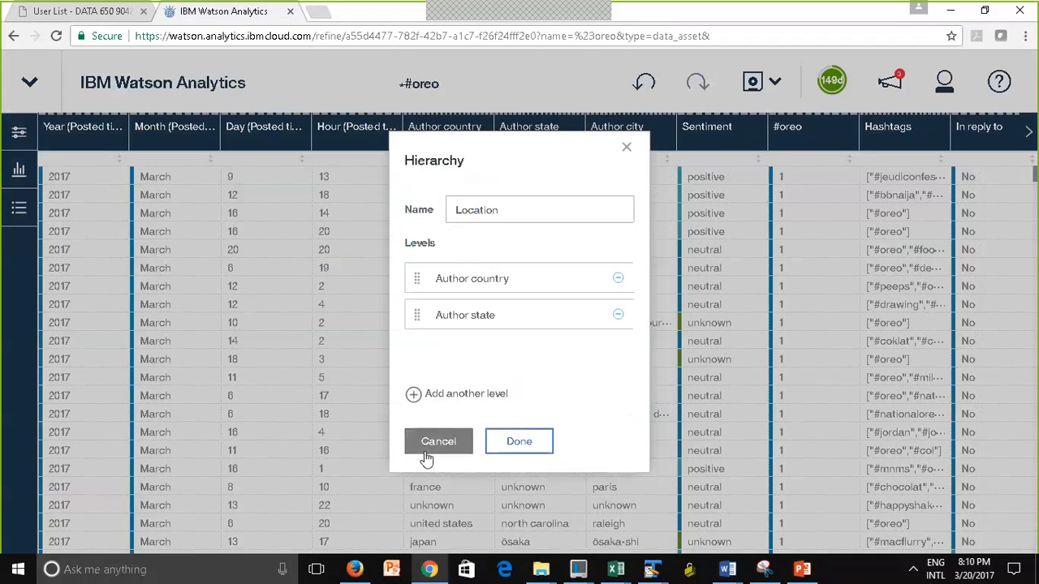
Add Author city as the third level and finish the Location hierarchy
{"action": "left_click", "coordinate": [414, 396]}
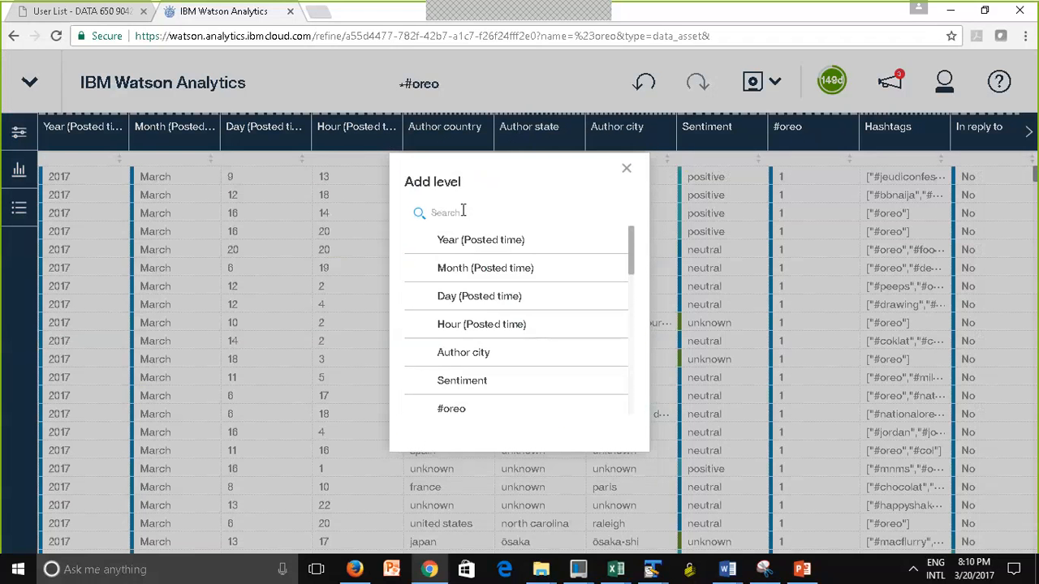
{"action": "type", "text": "city"}
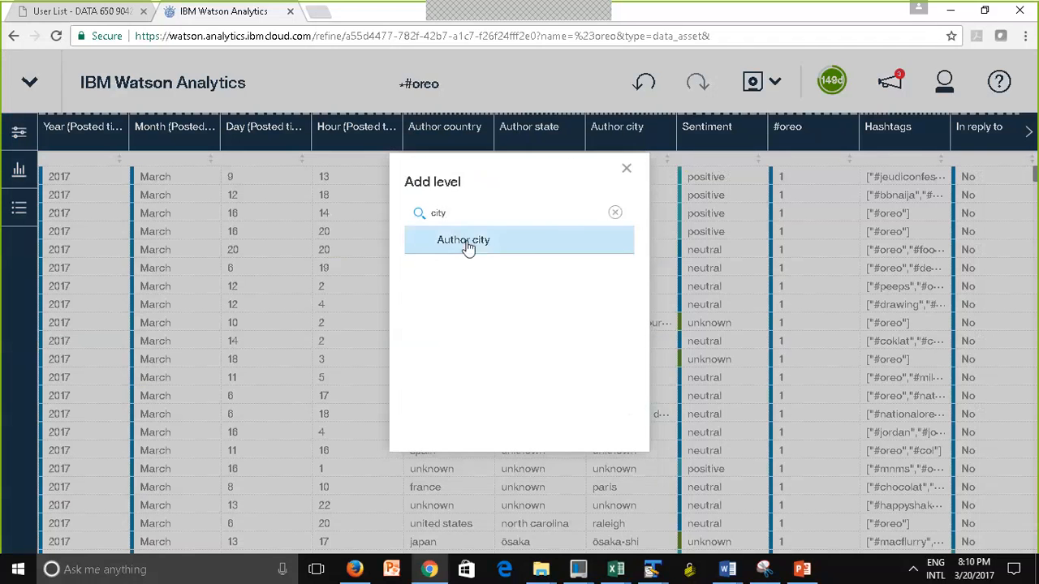
{"action": "left_click", "coordinate": [468, 248]}
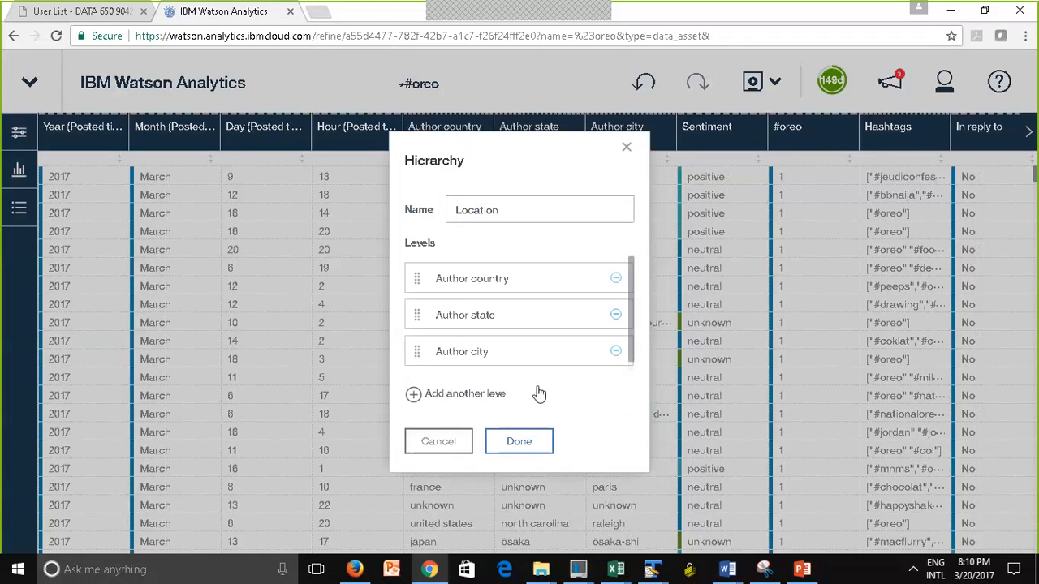
{"action": "left_click", "coordinate": [528, 443]}
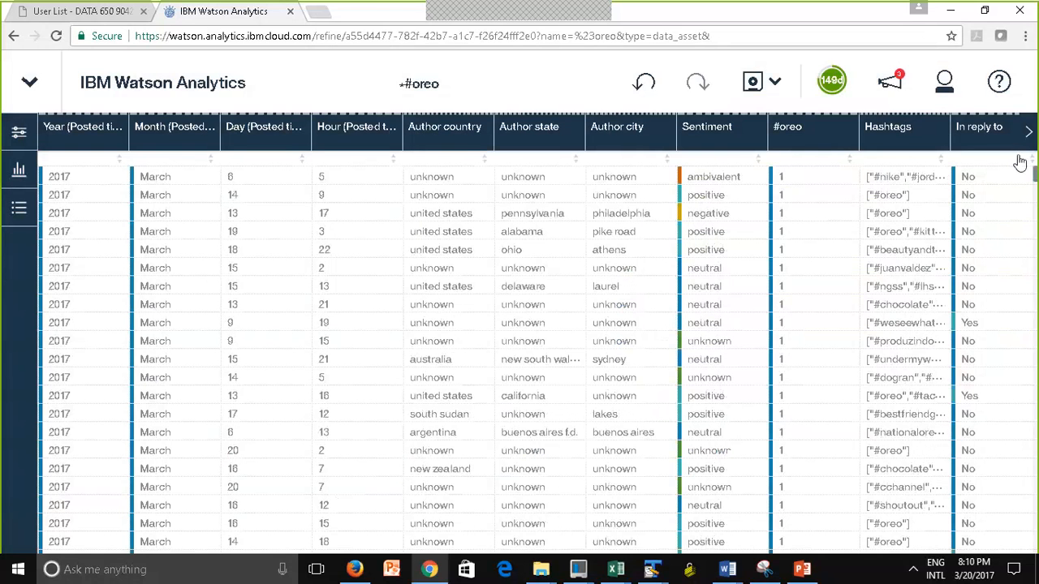
Check the Location column among the last columns and save the refined #oreo data set
{"action": "left_click", "coordinate": [1029, 134]}
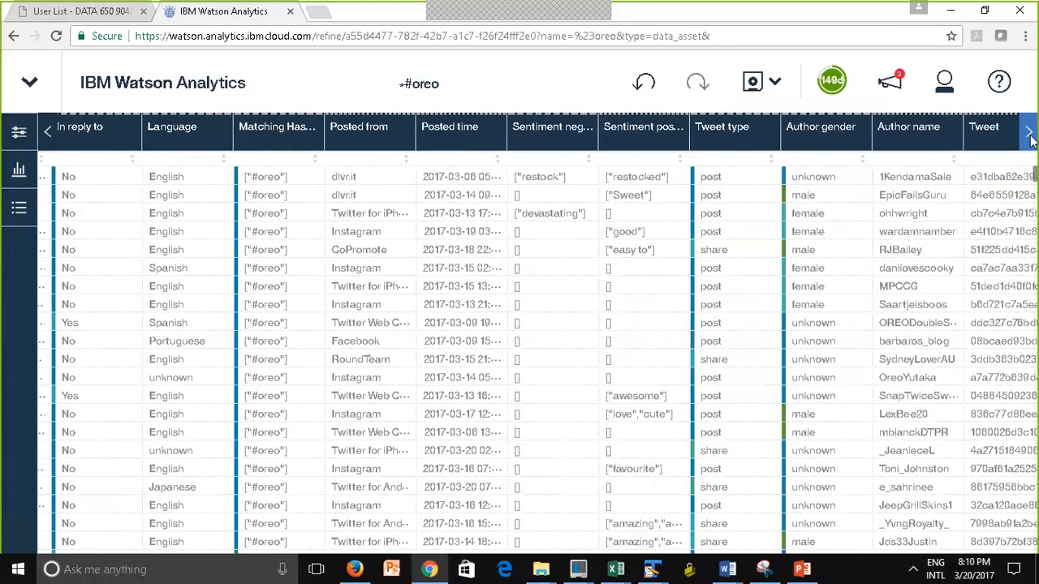
{"action": "left_click", "coordinate": [1027, 134]}
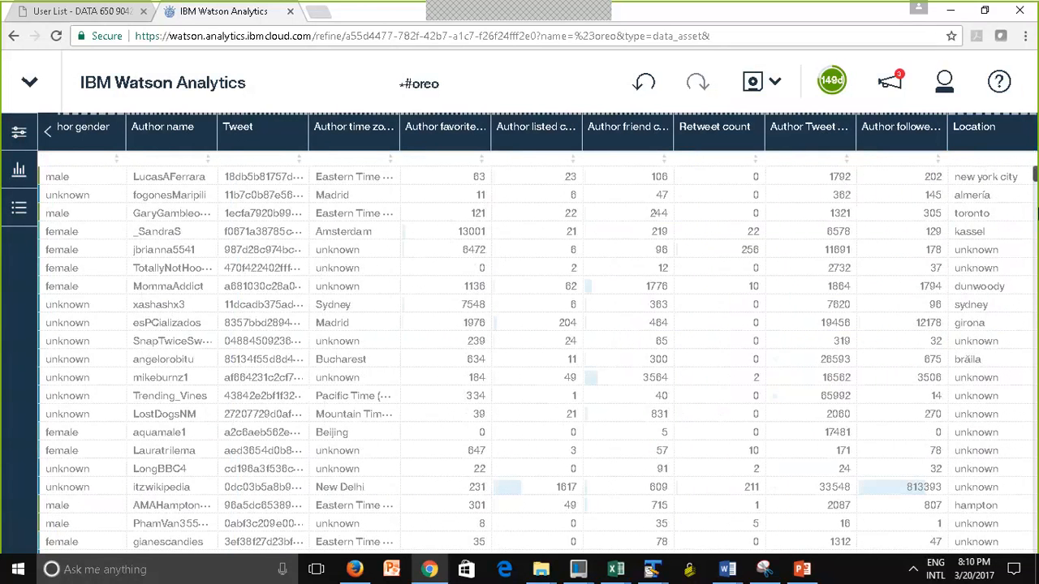
{"action": "scroll", "coordinate": [536, 341], "scroll_direction": "down", "scroll_amount": 10}
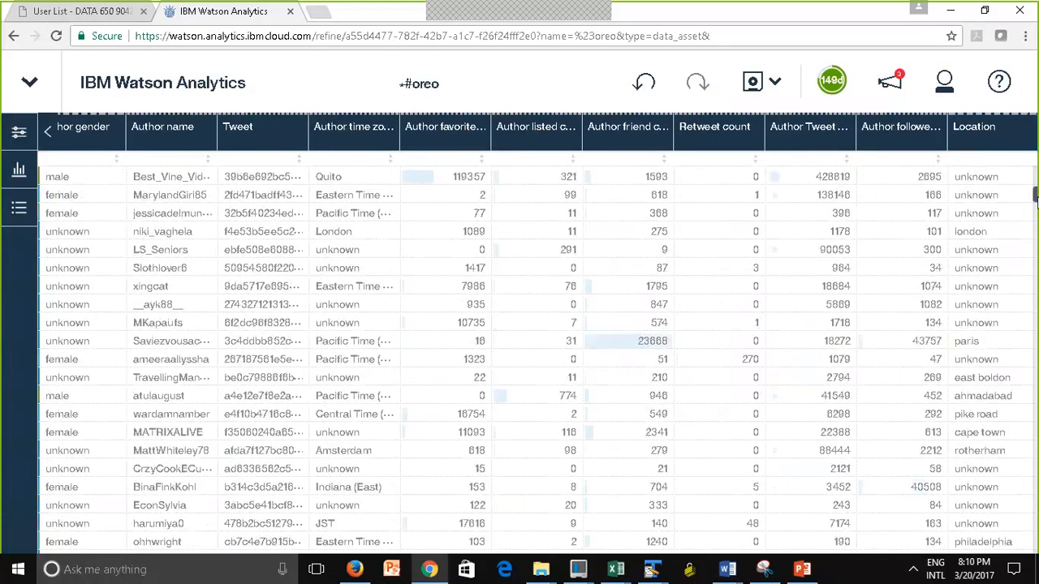
{"action": "scroll", "coordinate": [535, 341], "scroll_direction": "down", "scroll_amount": 10}
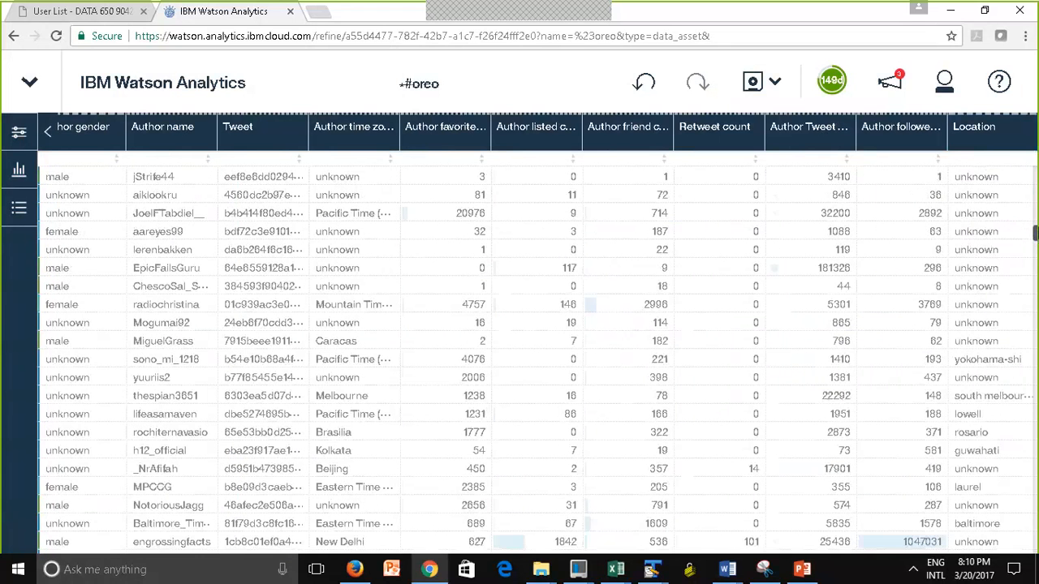
{"action": "left_click_drag", "start_coordinate": [1036, 233], "coordinate": [1037, 230]}
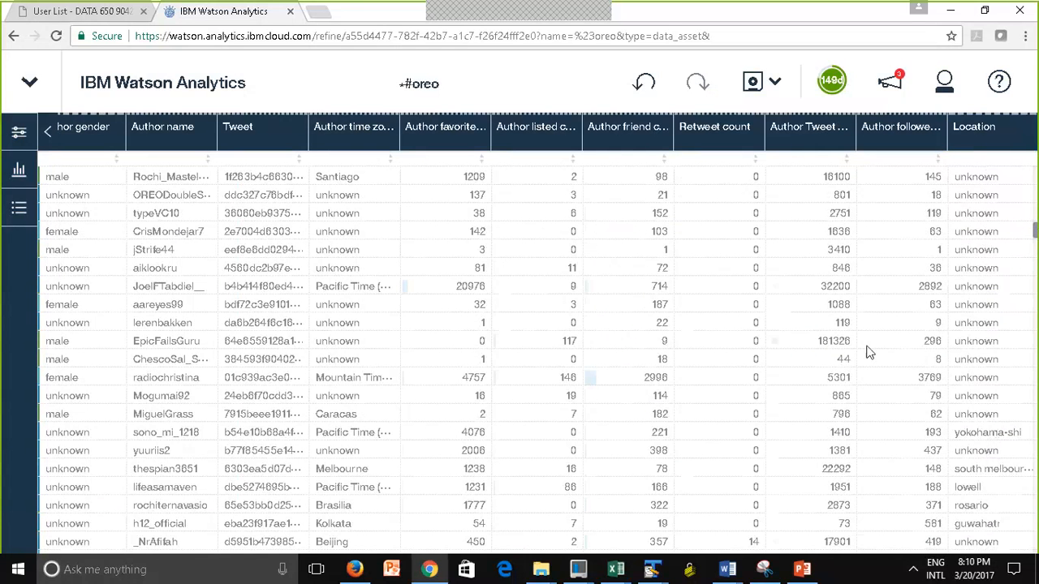
{"action": "left_click", "coordinate": [752, 83]}
{"action": "left_click", "coordinate": [639, 137]}
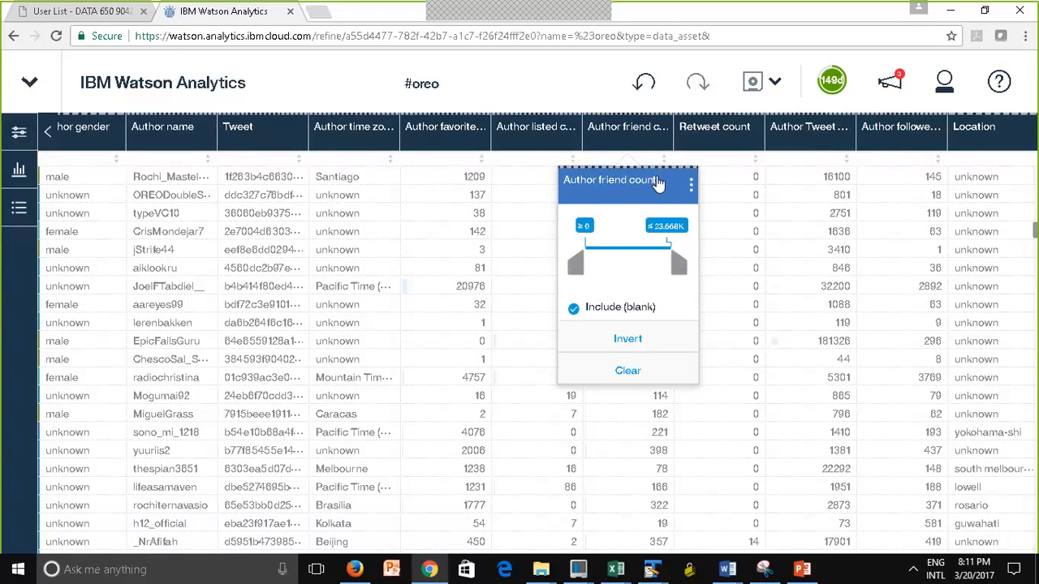
{"action": "left_click", "coordinate": [540, 71]}
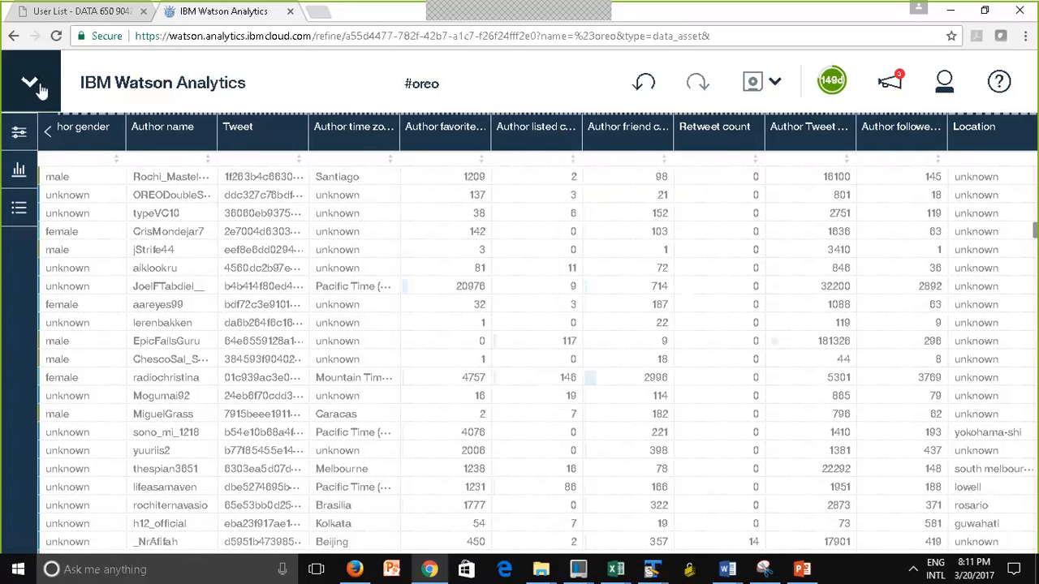
Return to the Data page and create a discovery from #oreo with the starting point on the number of Author name by Author country
{"action": "left_click", "coordinate": [186, 95]}
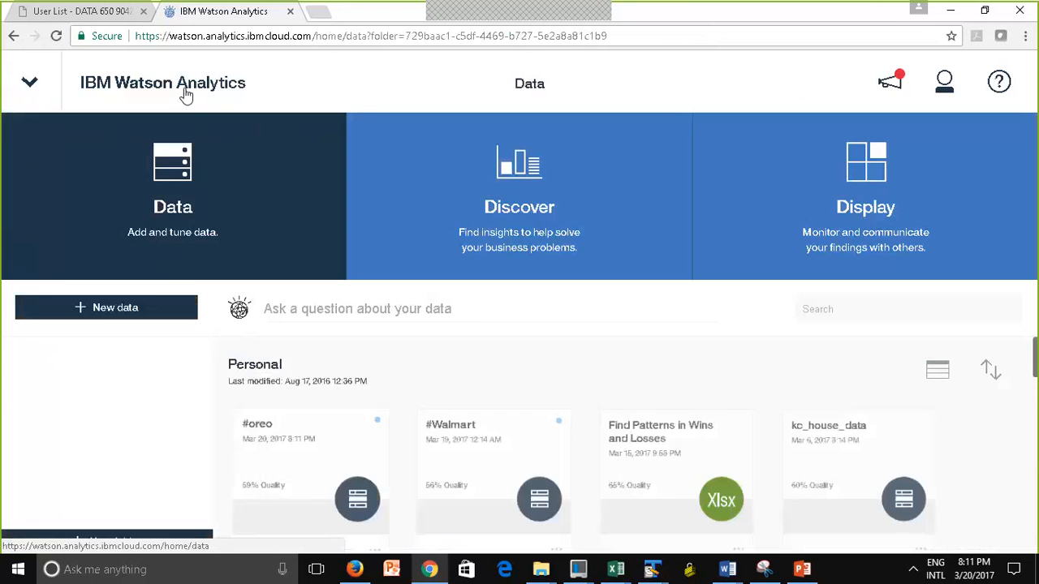
{"action": "left_click", "coordinate": [314, 473]}
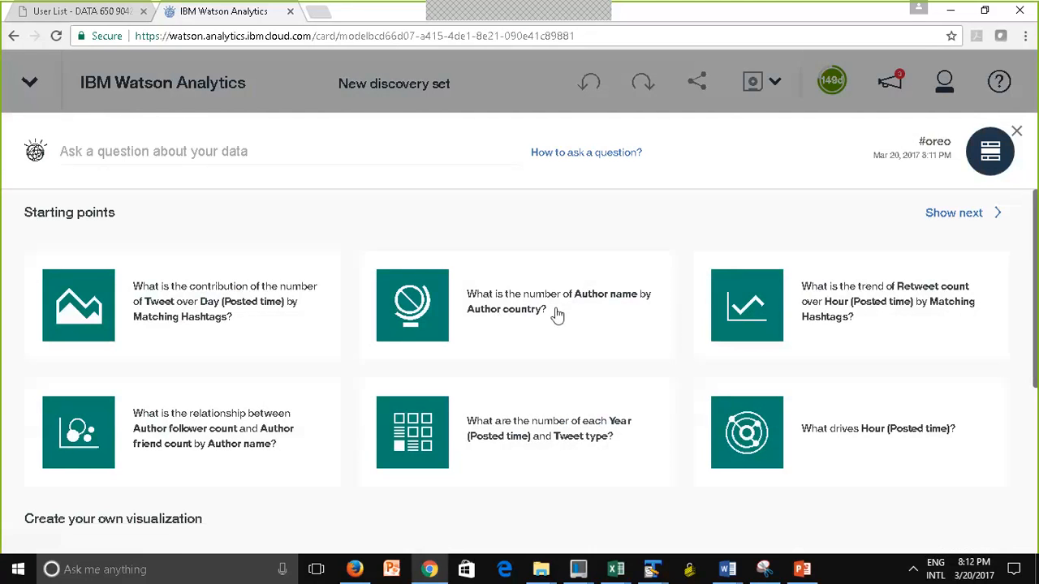
{"action": "left_click", "coordinate": [490, 300]}
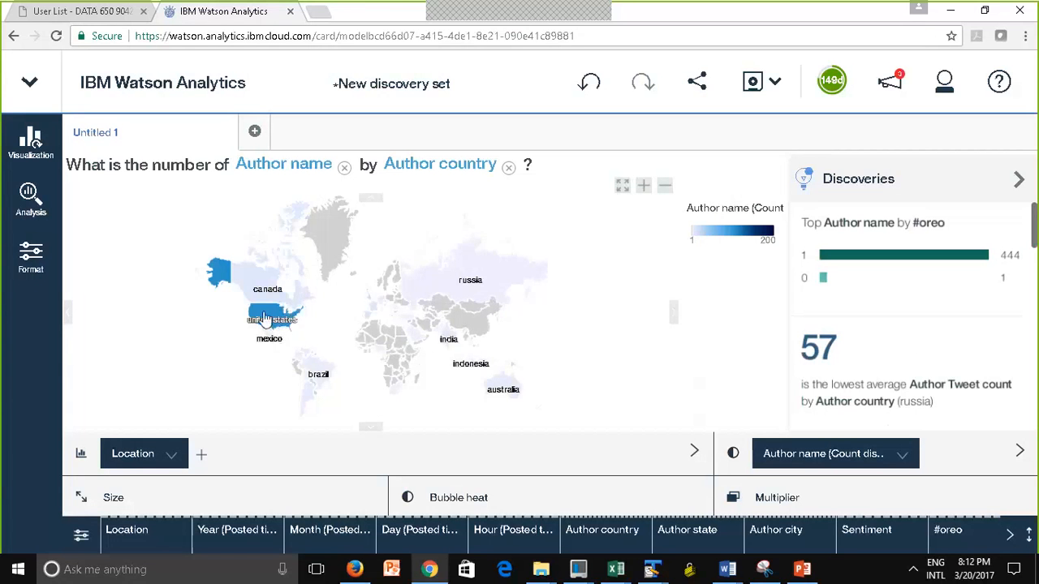
Drill down from the United States on the map to the Author state level
{"action": "left_click", "coordinate": [268, 323]}
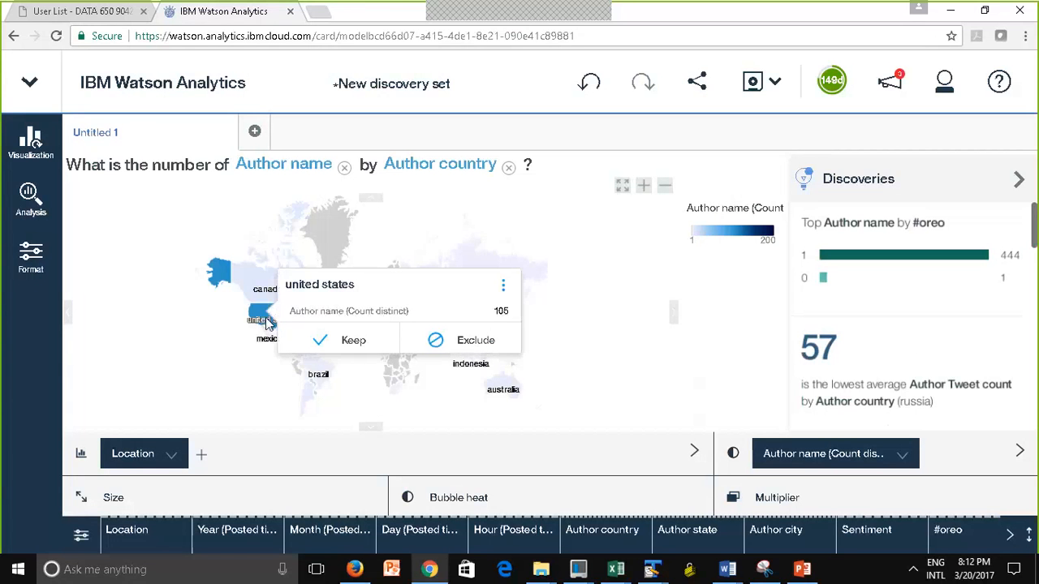
{"action": "left_click", "coordinate": [503, 289]}
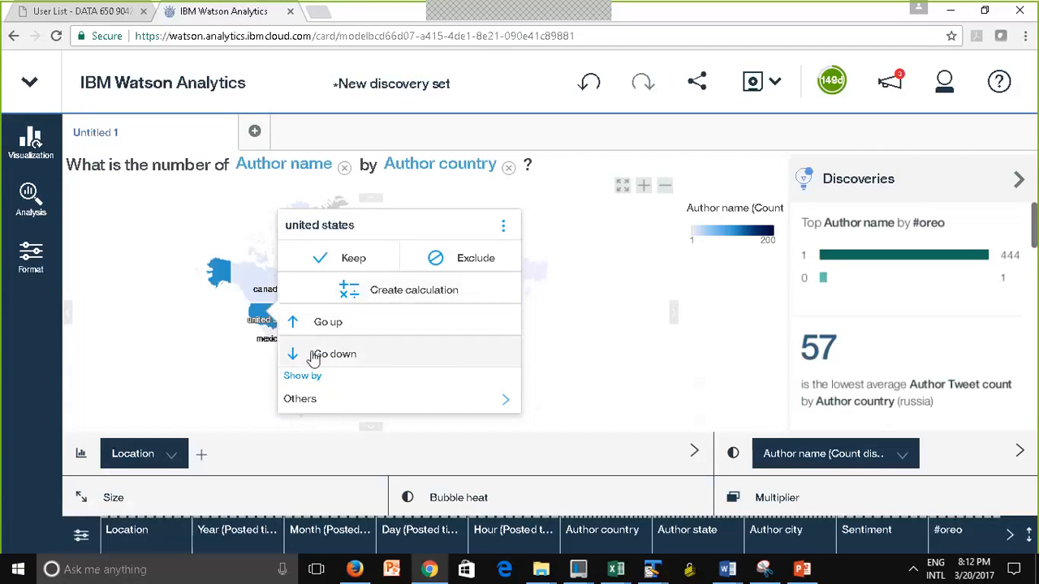
{"action": "left_click", "coordinate": [294, 357]}
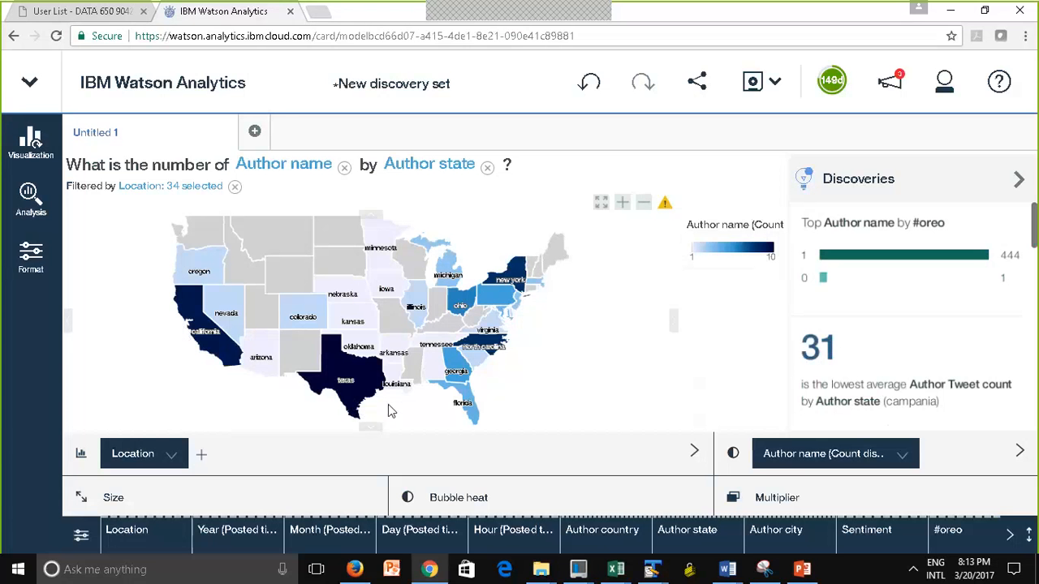
Drill down from Texas on the state map to the Author city level
{"action": "mouse_move", "coordinate": [339, 389]}
{"action": "left_click", "coordinate": [343, 396]}
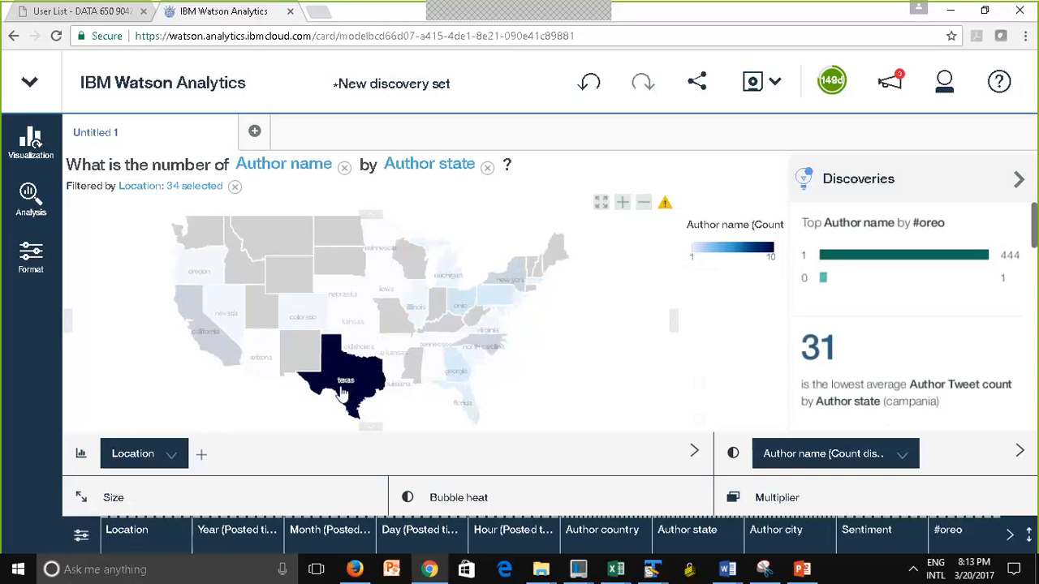
{"action": "left_click", "coordinate": [343, 395]}
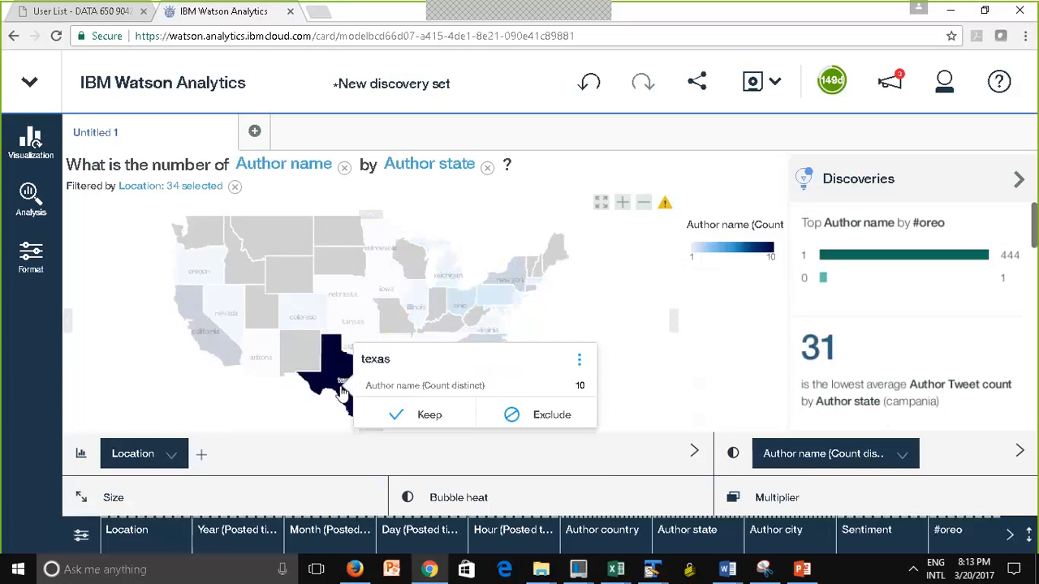
{"action": "left_click", "coordinate": [579, 363]}
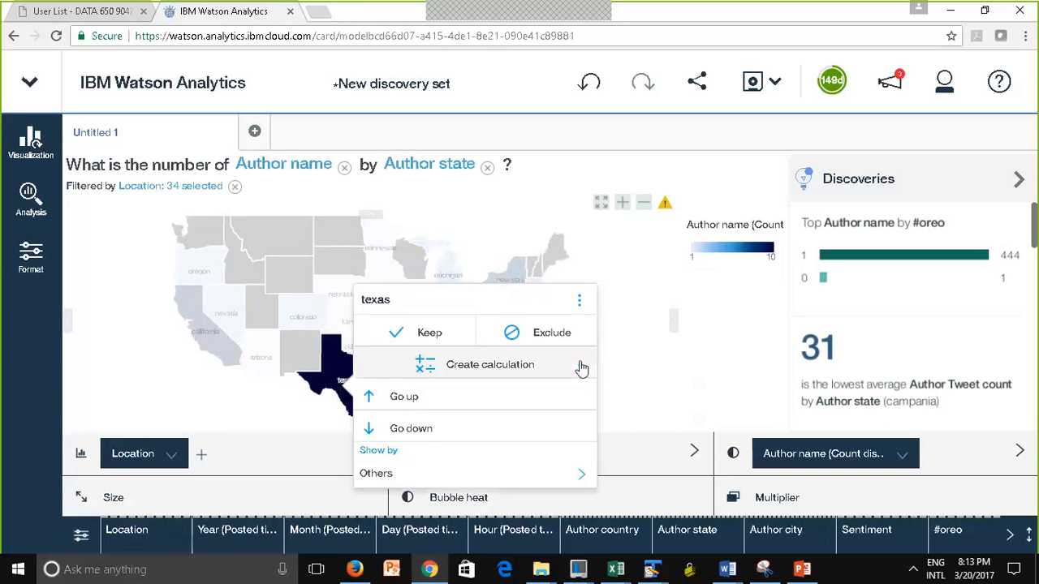
{"action": "left_click", "coordinate": [375, 430]}
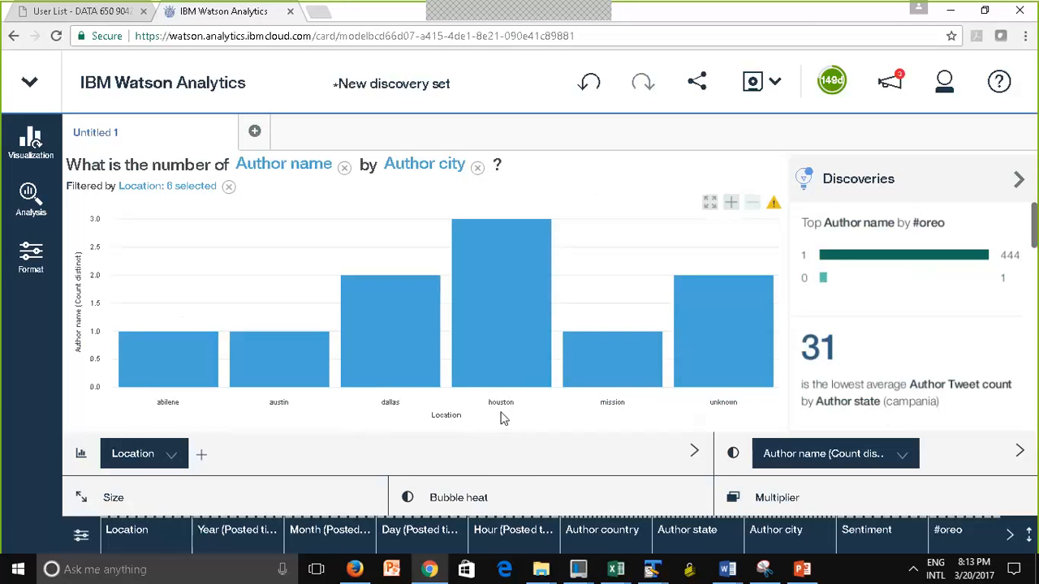
Examine the distinct author counts for Houston and Dallas in the city bar chart
{"action": "mouse_move", "coordinate": [496, 362]}
{"action": "left_click", "coordinate": [410, 365]}
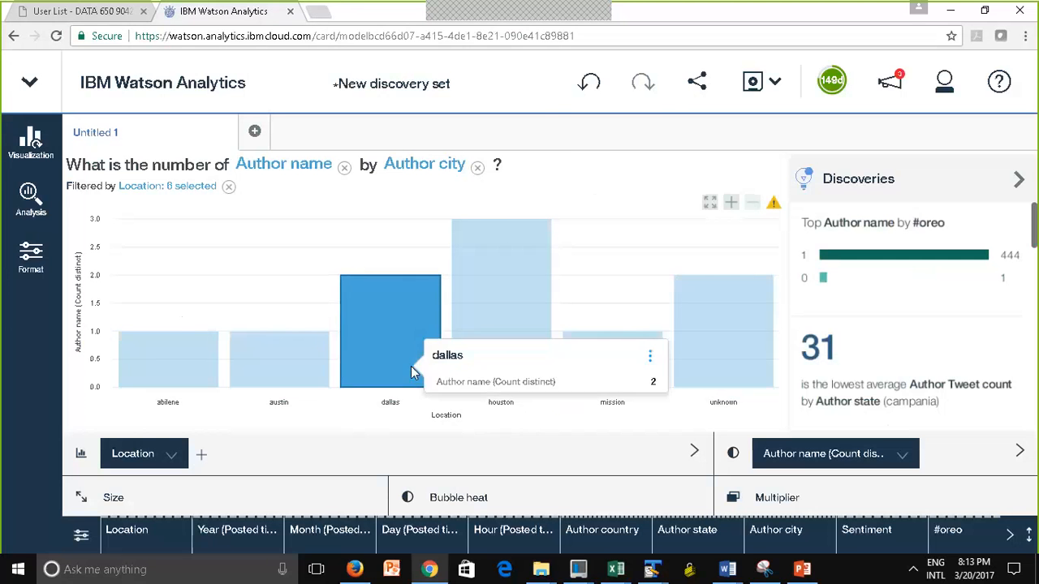
{"action": "mouse_move", "coordinate": [396, 357]}
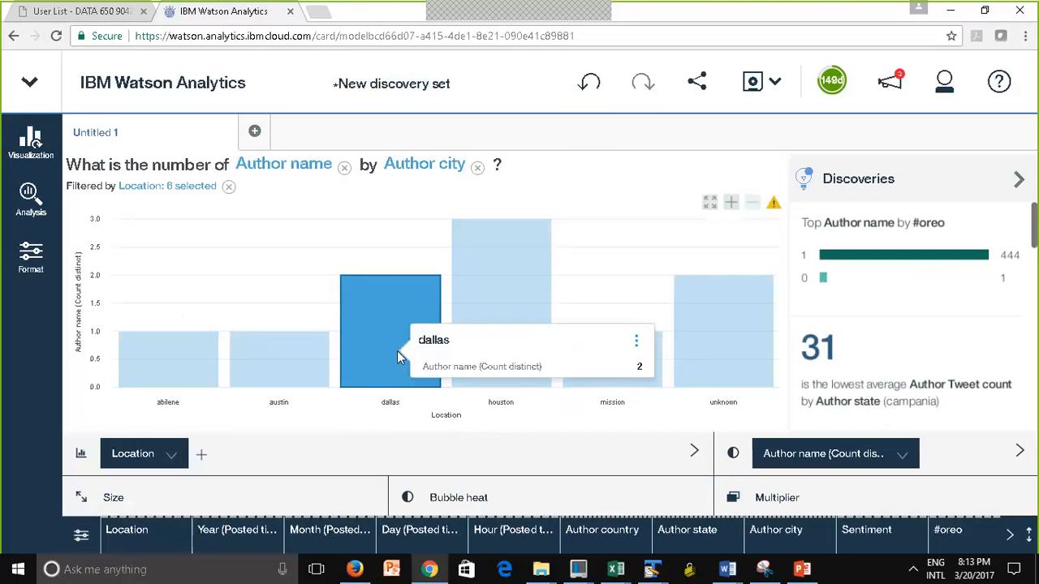
Go back up from the Dallas bar in the city chart to the Author state level of the Location hierarchy
{"action": "left_click", "coordinate": [337, 313]}
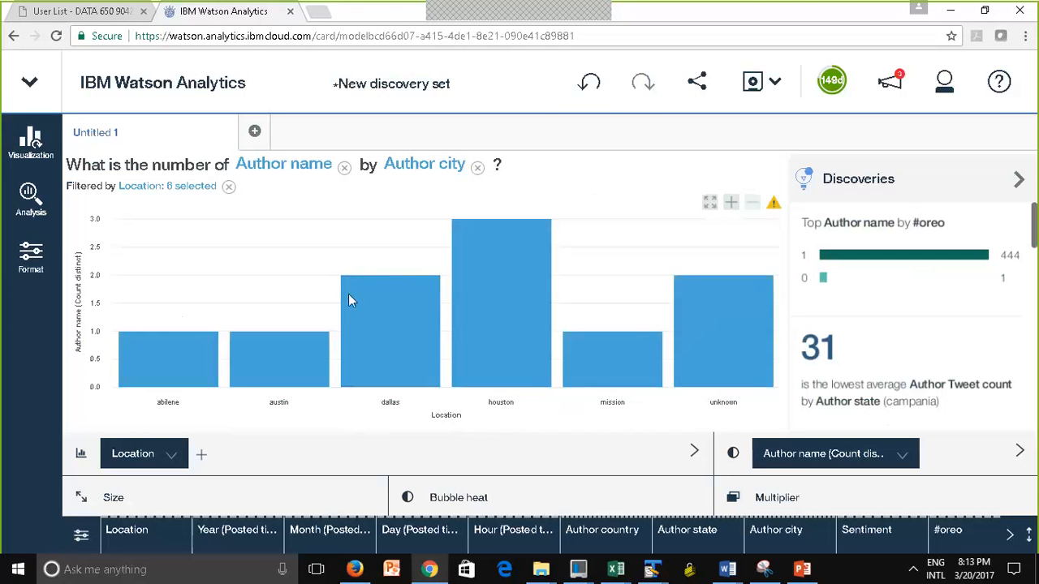
{"action": "left_click", "coordinate": [361, 288]}
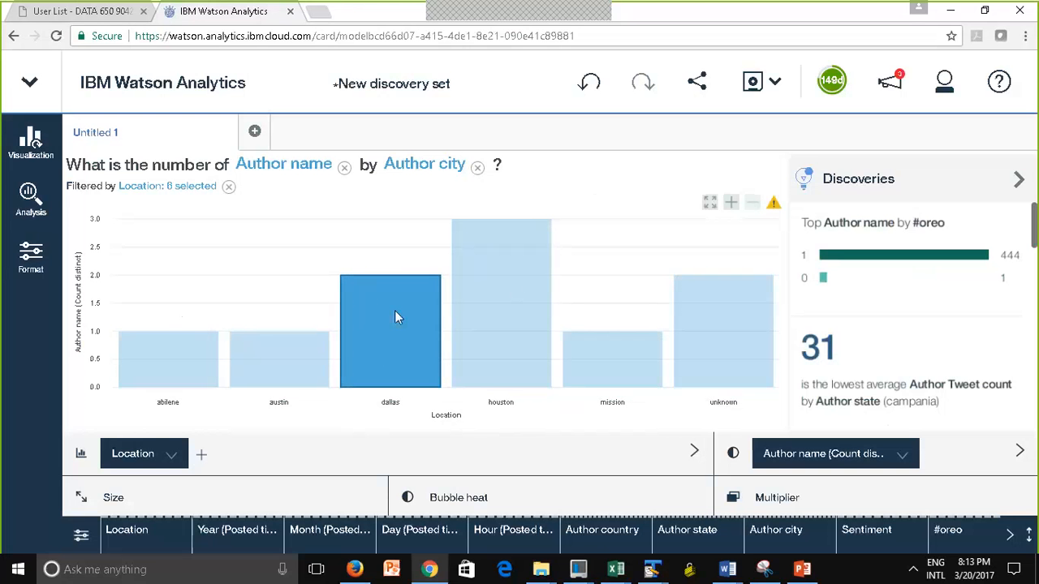
{"action": "mouse_move", "coordinate": [387, 315]}
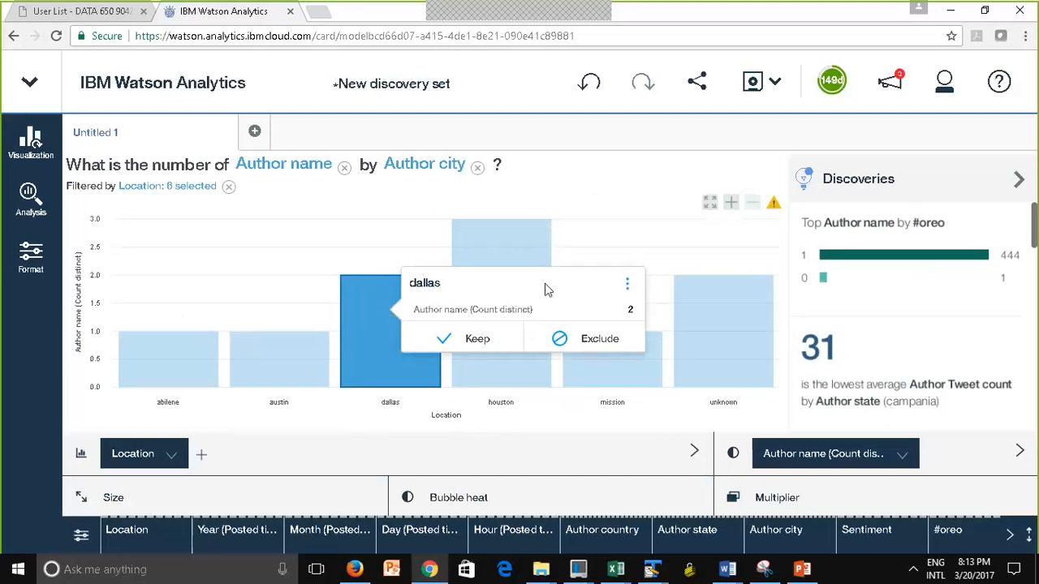
{"action": "left_click", "coordinate": [627, 294]}
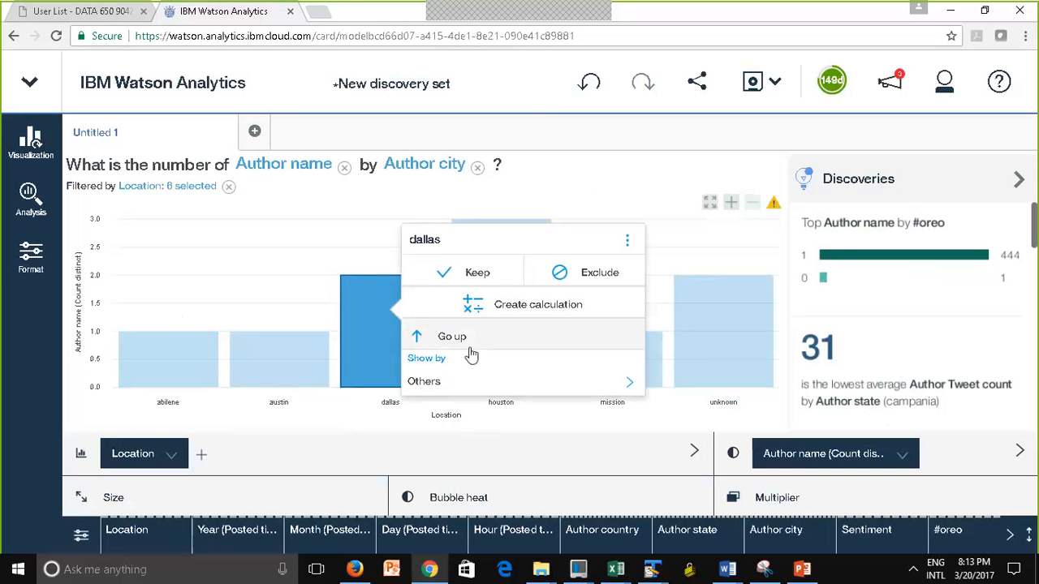
{"action": "left_click", "coordinate": [417, 339]}
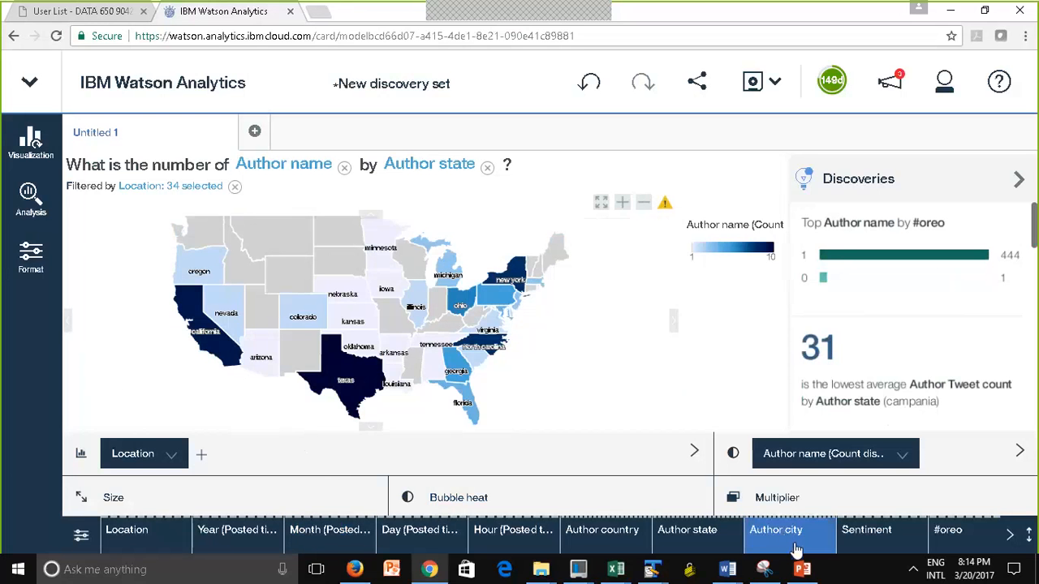
Add Retweet count to the state map as the bubble heat
{"action": "left_click", "coordinate": [1010, 537]}
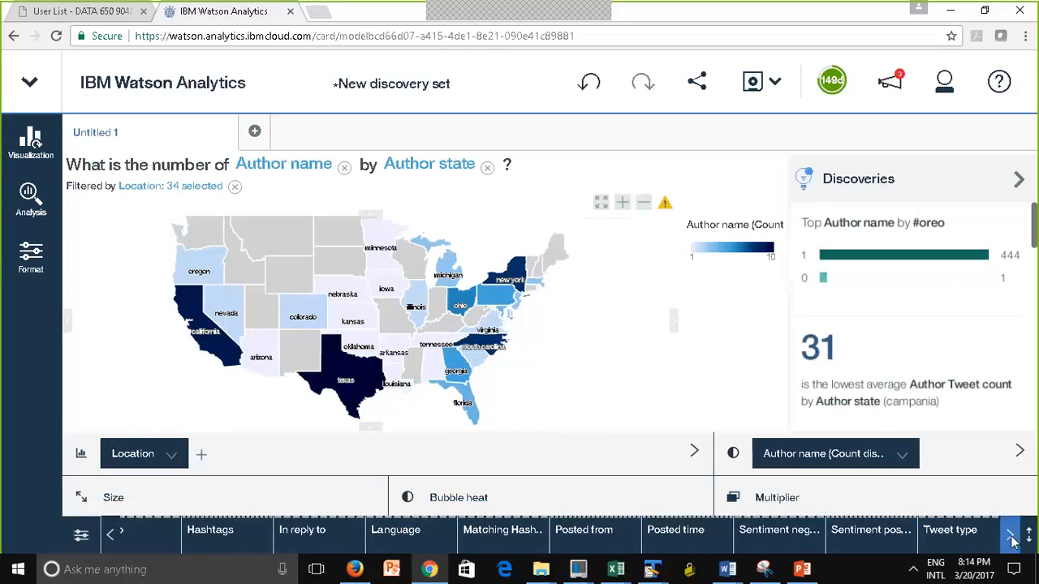
{"action": "left_click", "coordinate": [1015, 543]}
{"action": "left_click", "coordinate": [1014, 543]}
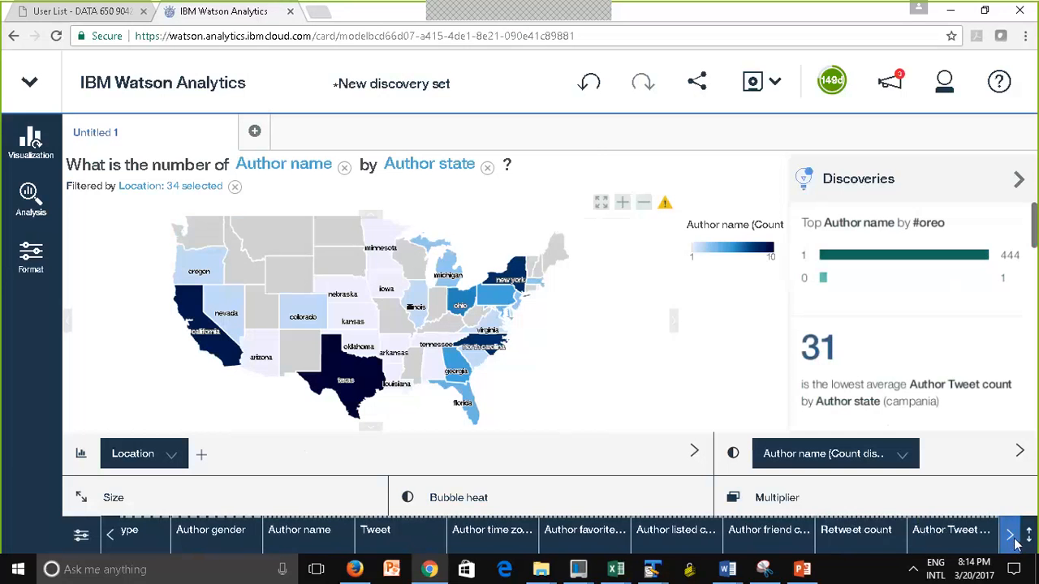
{"action": "left_click_drag", "start_coordinate": [852, 543], "coordinate": [409, 491]}
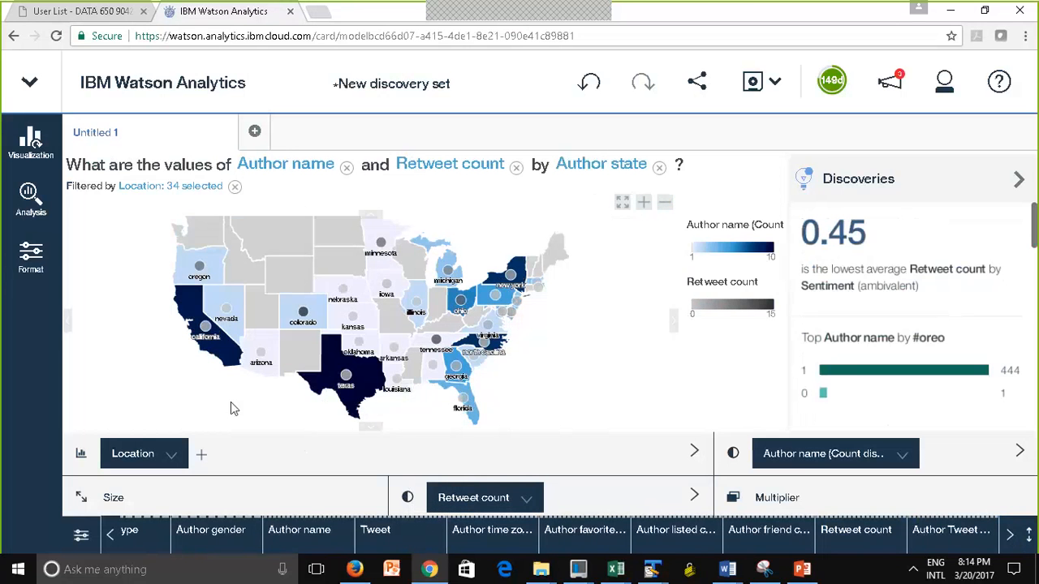
{"action": "mouse_move", "coordinate": [350, 390]}
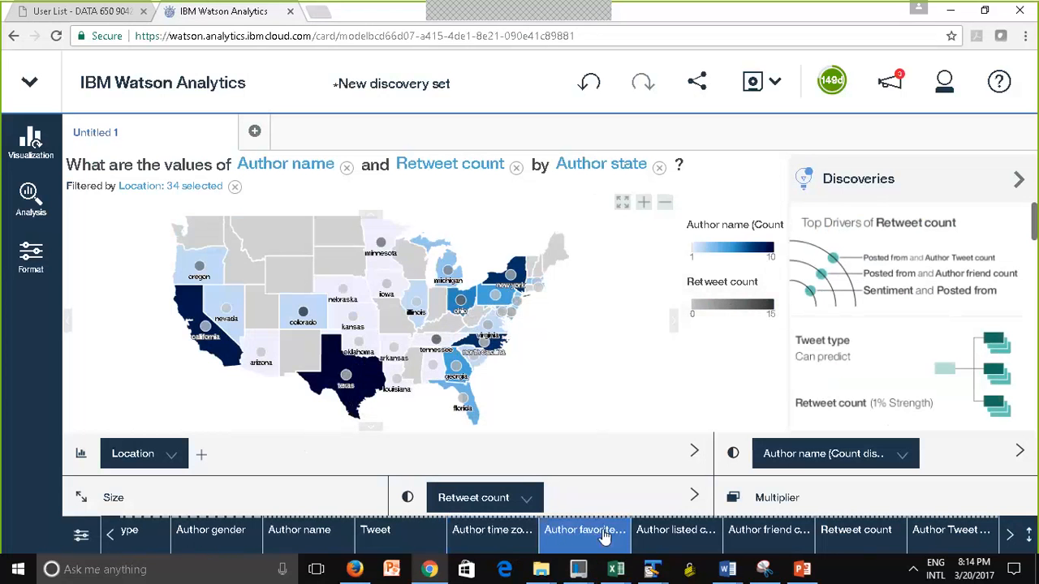
Examine the filter range and properties of the Author friend count column, including its type and default aggregation
{"action": "left_click", "coordinate": [755, 539]}
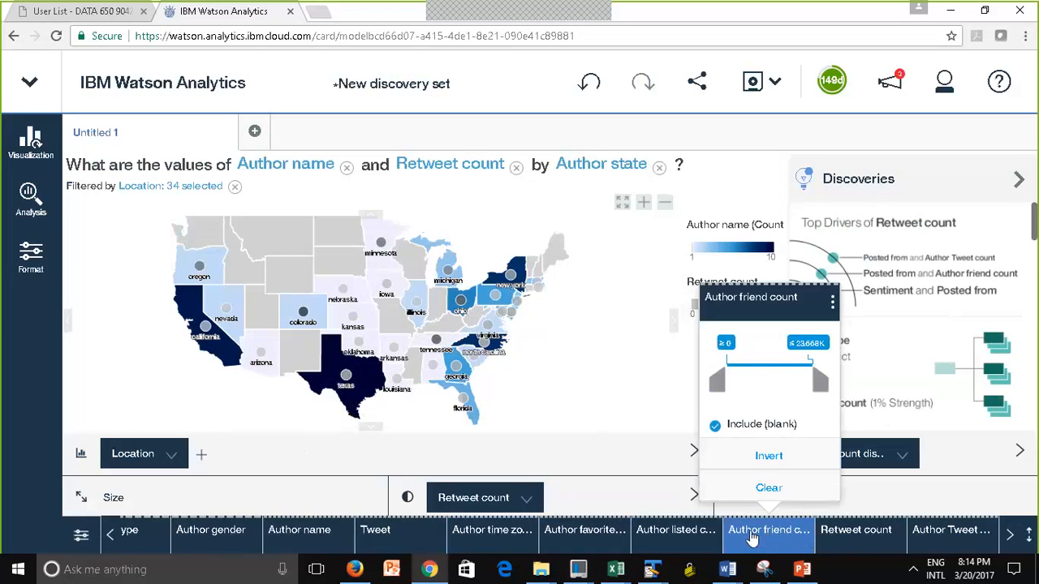
{"action": "left_click", "coordinate": [831, 303]}
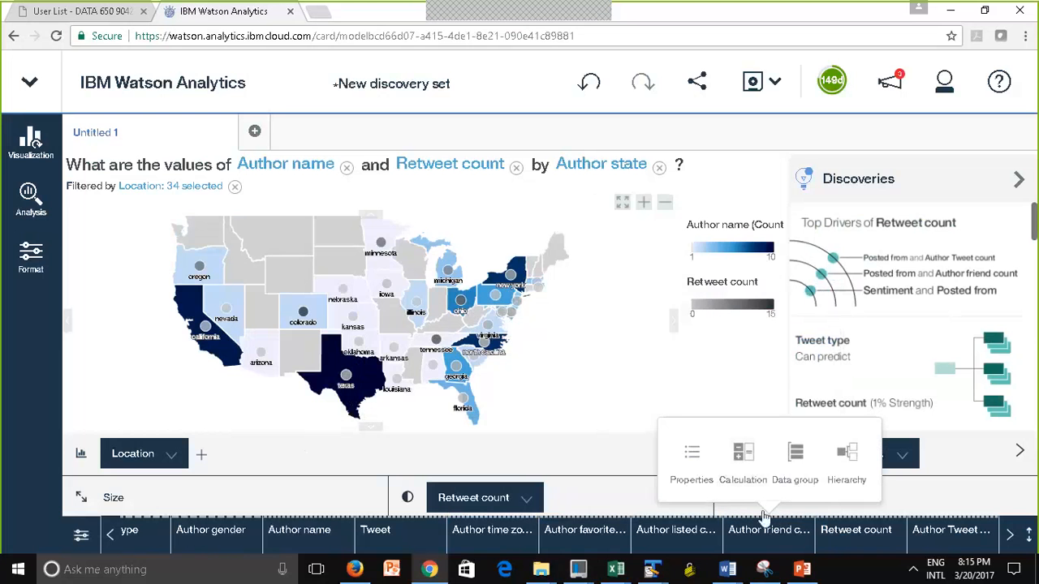
{"action": "left_click", "coordinate": [687, 467]}
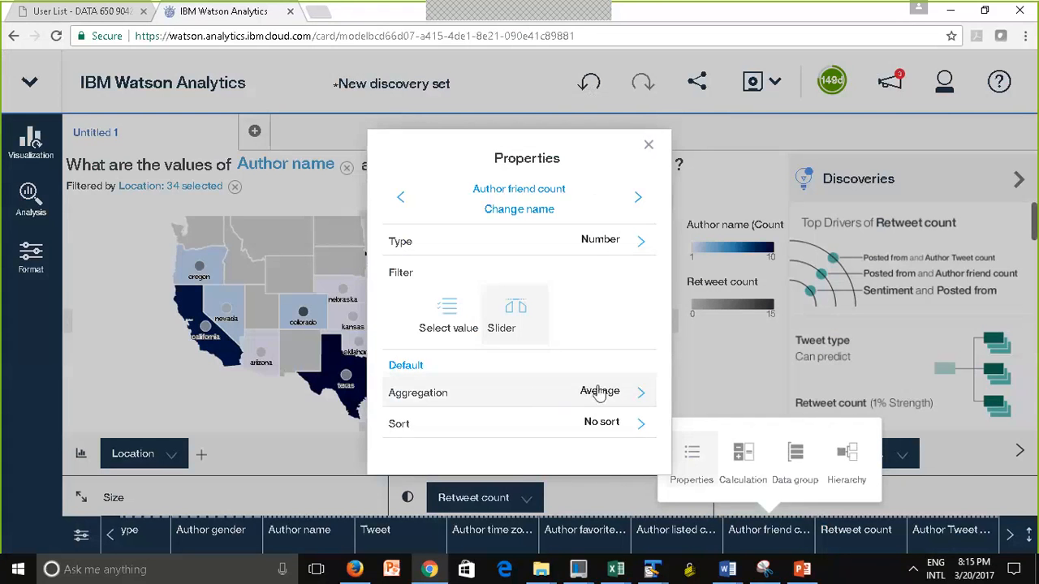
{"action": "left_click", "coordinate": [647, 147]}
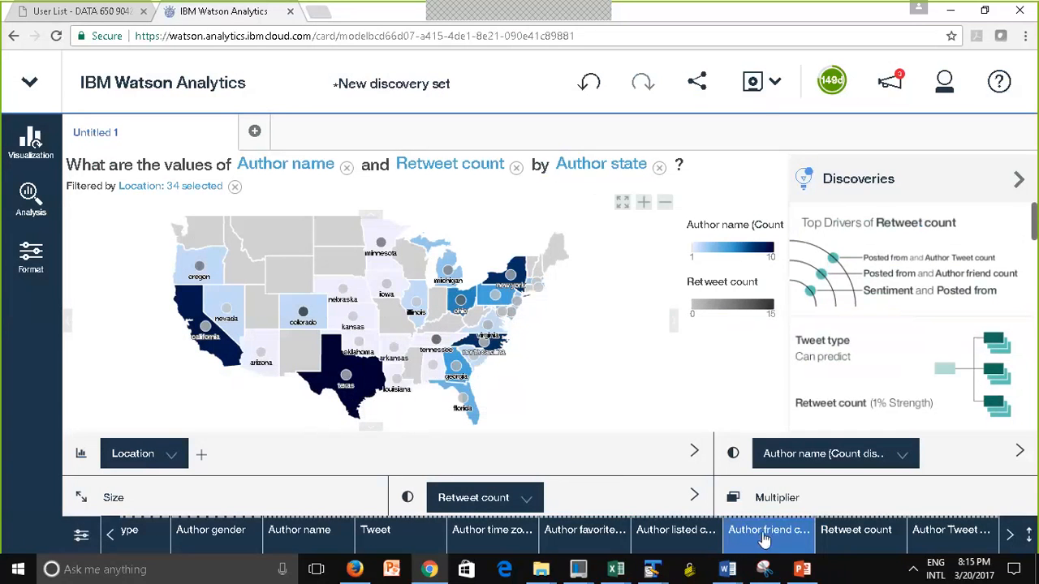
Size the bubbles on the state map by Author friend count
{"action": "left_click_drag", "start_coordinate": [763, 540], "coordinate": [144, 497]}
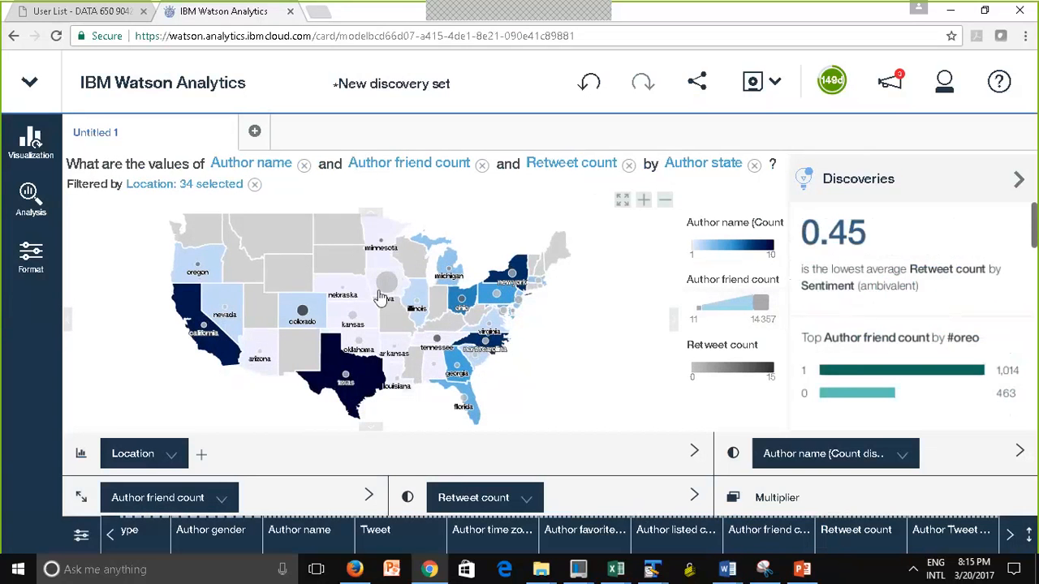
{"action": "mouse_move", "coordinate": [380, 297]}
{"action": "mouse_move", "coordinate": [348, 380]}
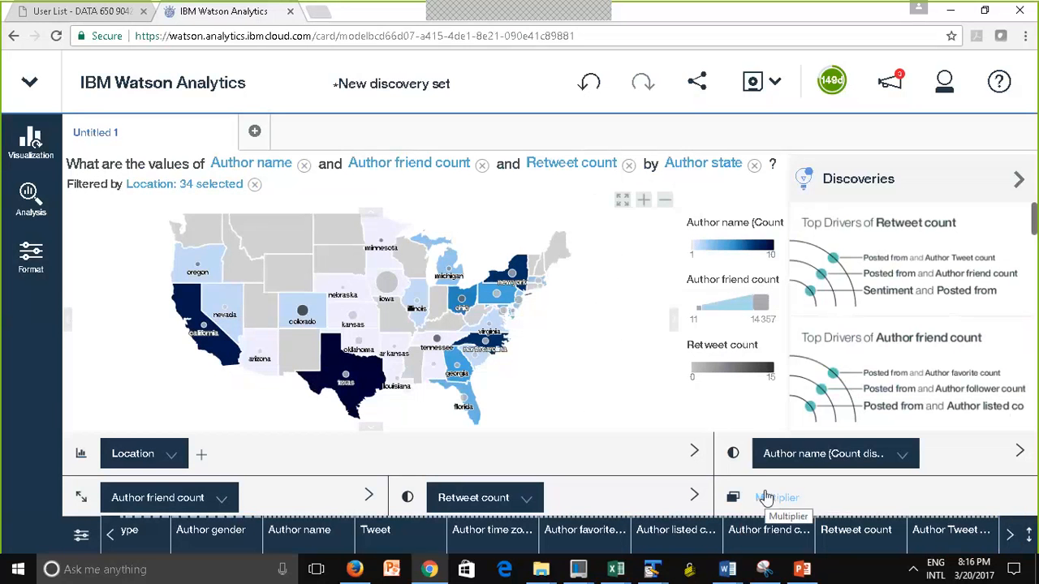
Split the state map by Author gender as the multiplier and compare the female, male and unknown maps
{"action": "left_click", "coordinate": [1010, 542]}
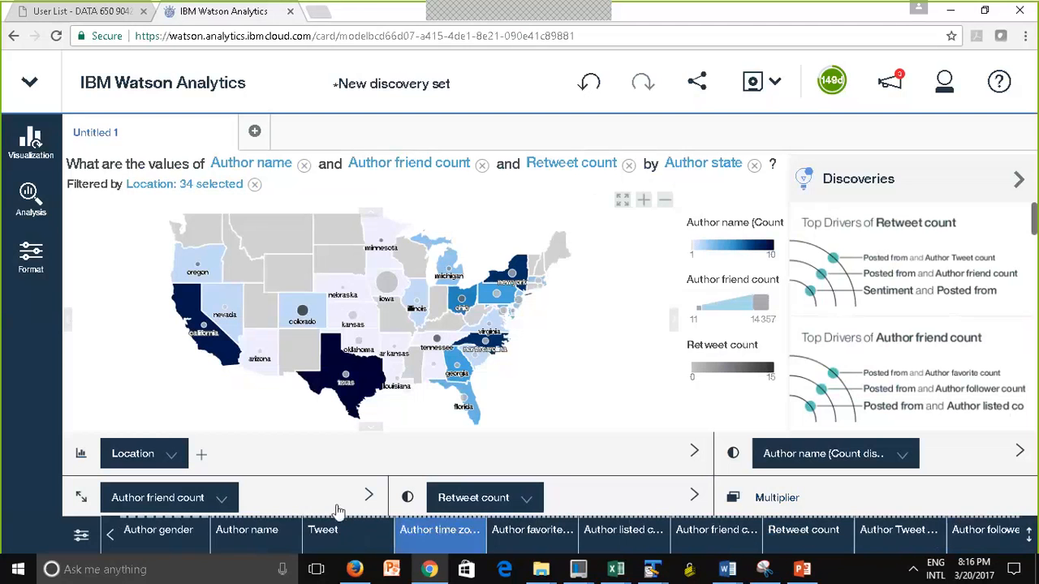
{"action": "left_click", "coordinate": [111, 535]}
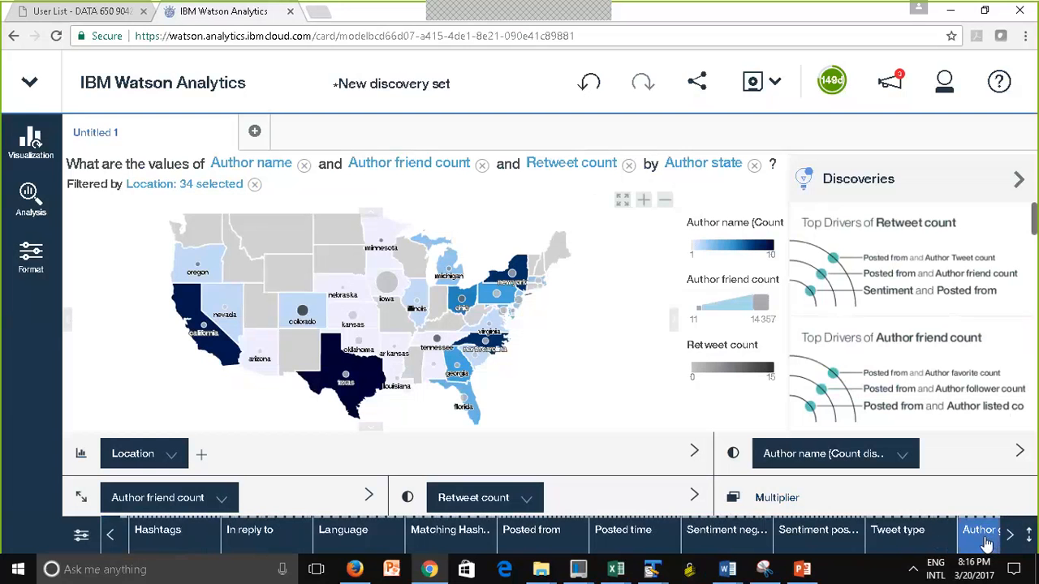
{"action": "left_click_drag", "start_coordinate": [988, 543], "coordinate": [789, 490]}
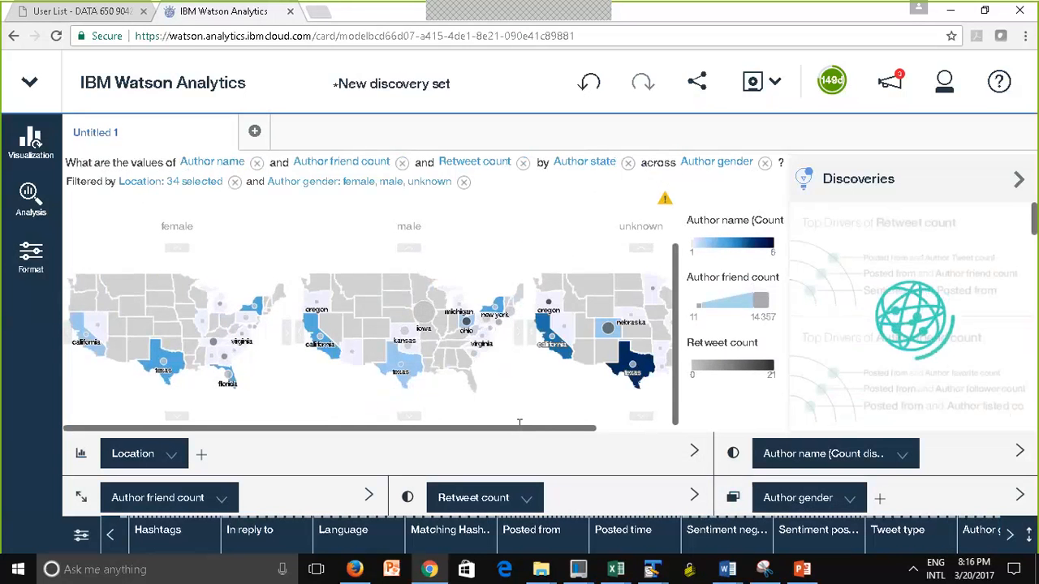
{"action": "left_click_drag", "start_coordinate": [565, 432], "coordinate": [663, 432]}
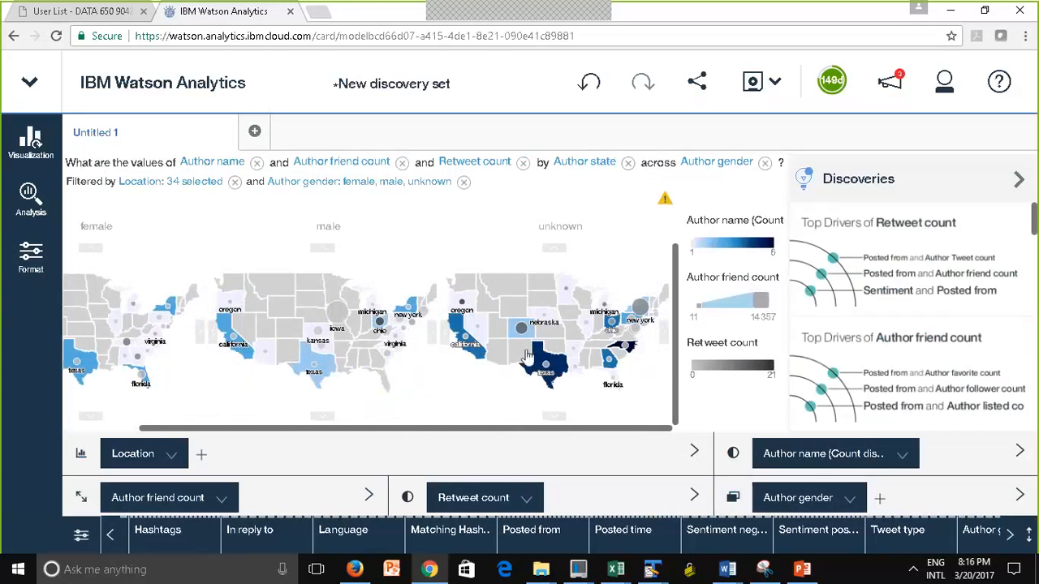
{"action": "mouse_move", "coordinate": [540, 369]}
{"action": "left_click_drag", "start_coordinate": [432, 433], "coordinate": [314, 428]}
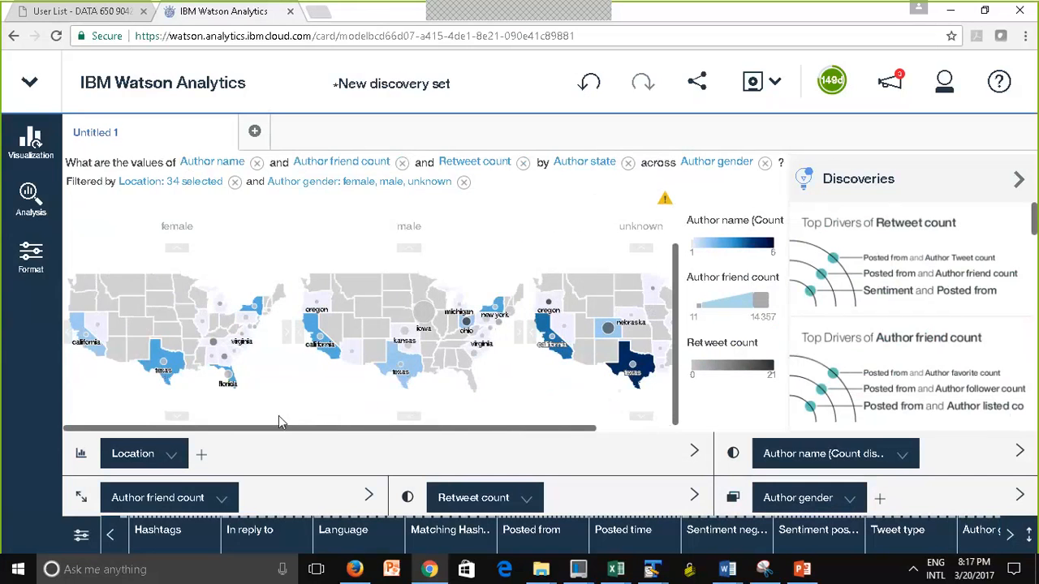
{"action": "left_click_drag", "start_coordinate": [343, 429], "coordinate": [515, 445]}
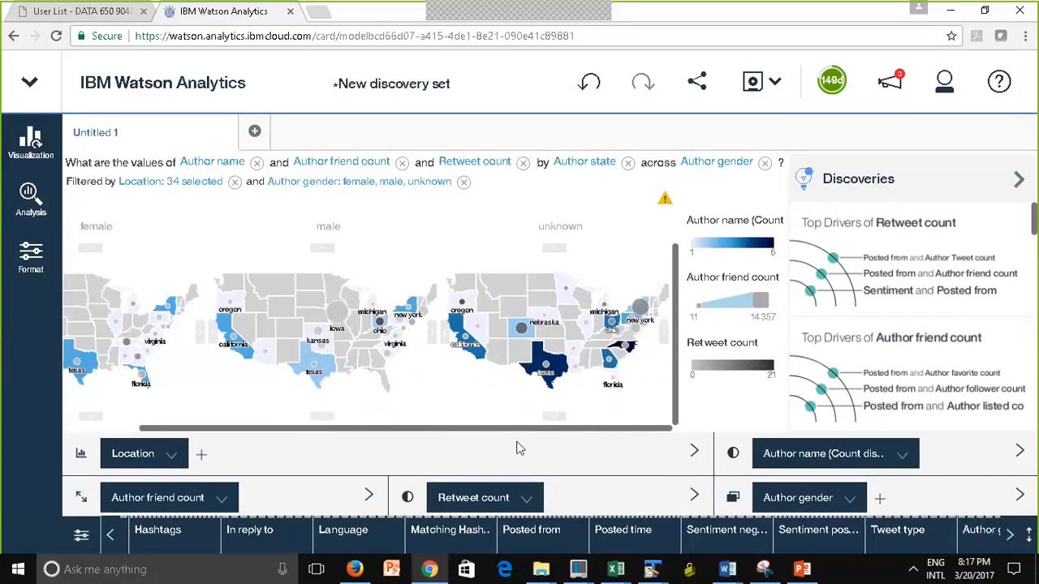
Remove Author gender from the multiplier of the visualization
{"action": "left_click", "coordinate": [849, 499]}
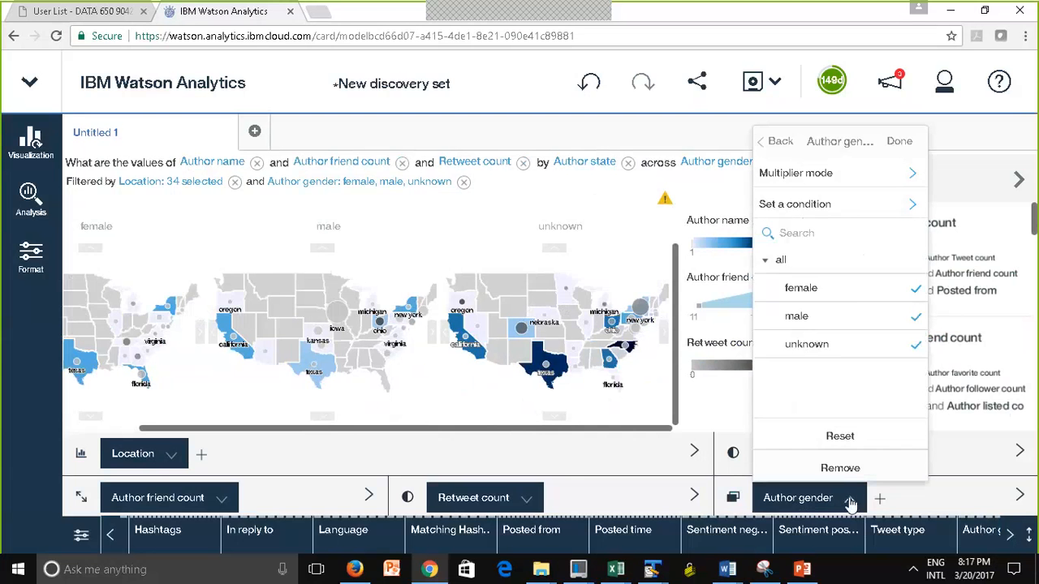
{"action": "left_click", "coordinate": [841, 471]}
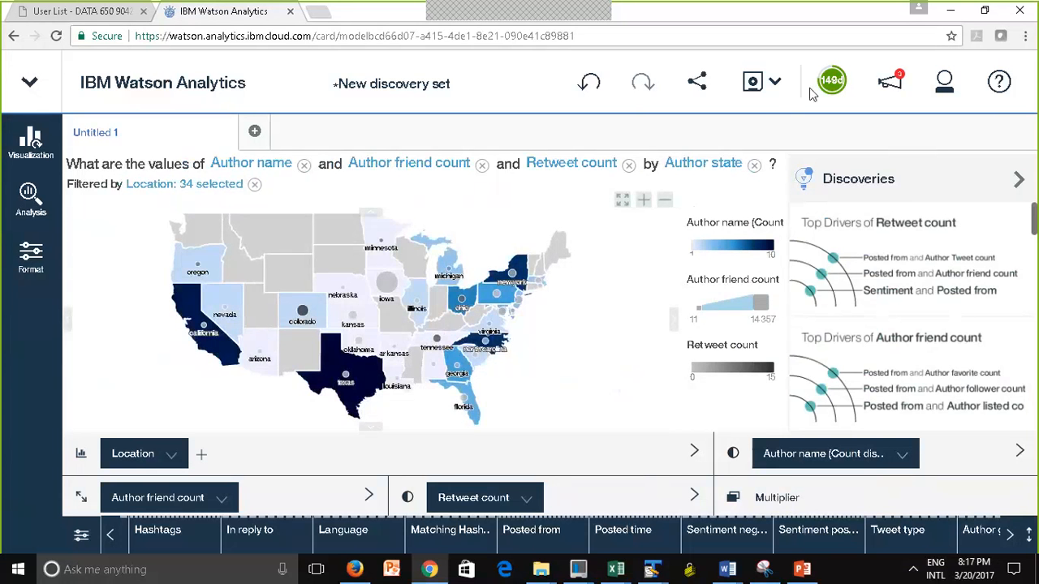
Save the discovery set under the name "Oreo discovery" in the Personal folder
{"action": "left_click", "coordinate": [774, 84]}
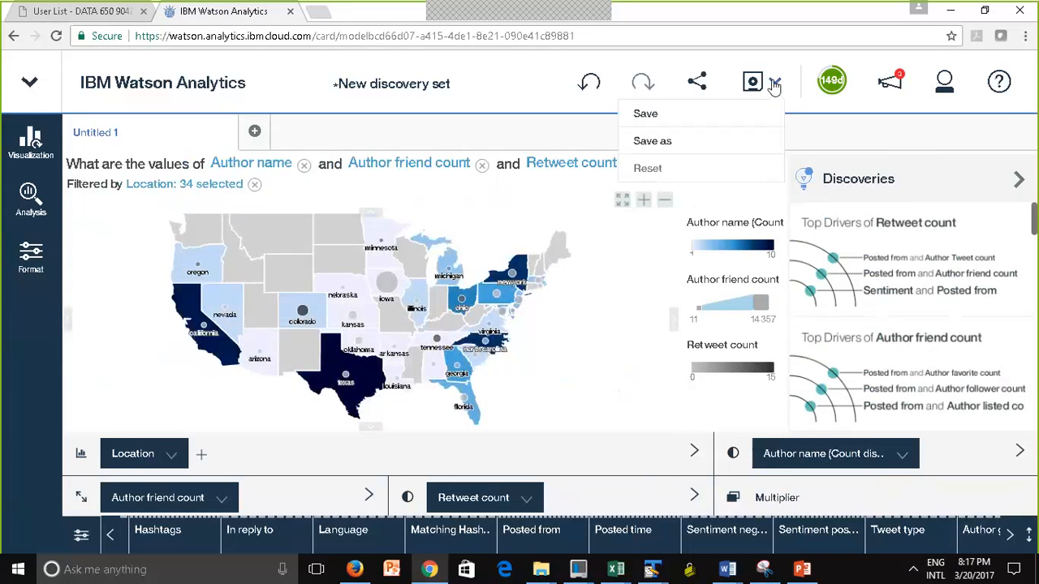
{"action": "left_click", "coordinate": [664, 142]}
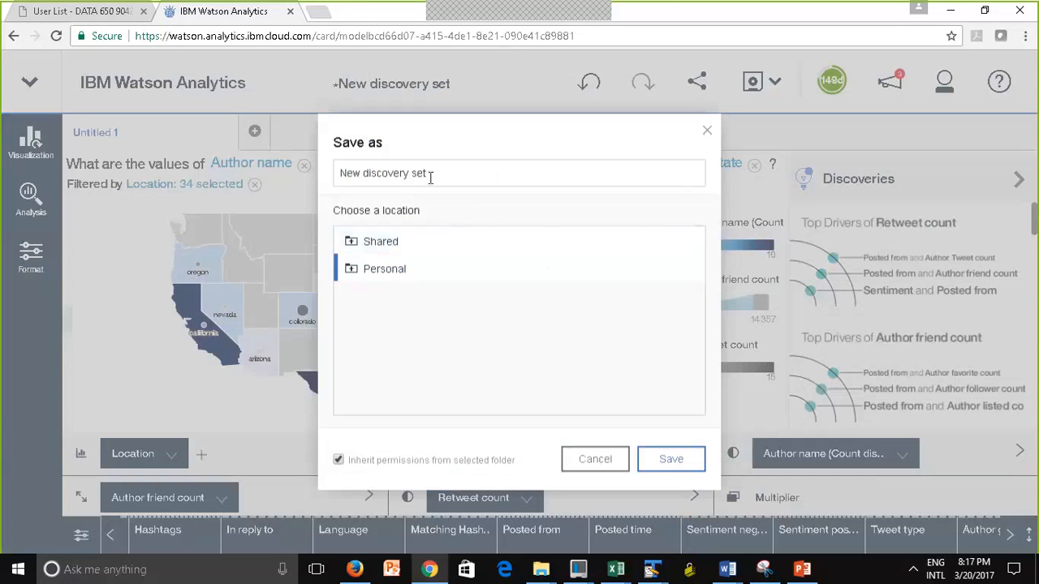
{"action": "left_click_drag", "start_coordinate": [430, 177], "coordinate": [280, 166]}
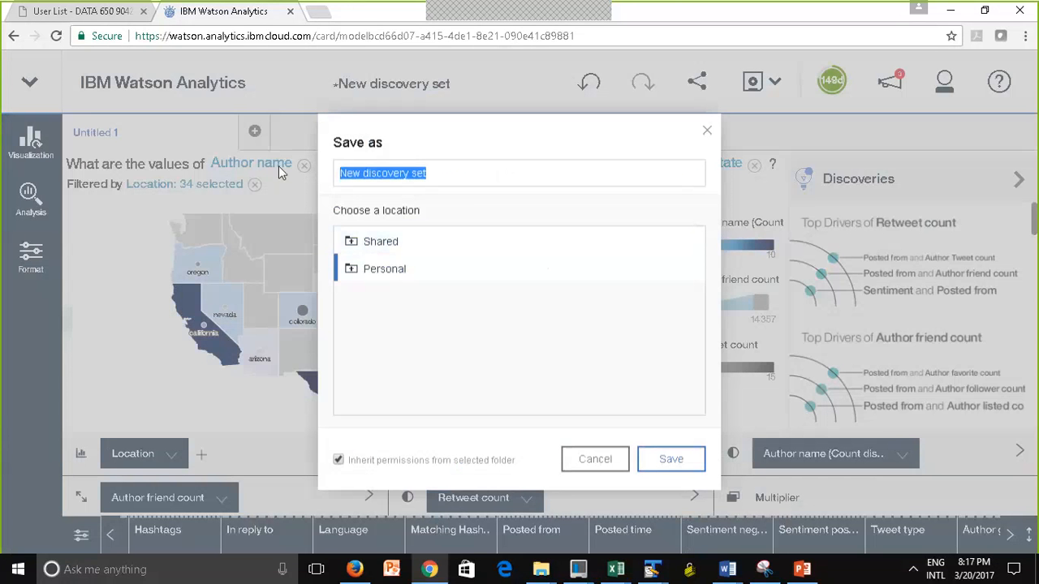
{"action": "type", "text": "Oreo"}
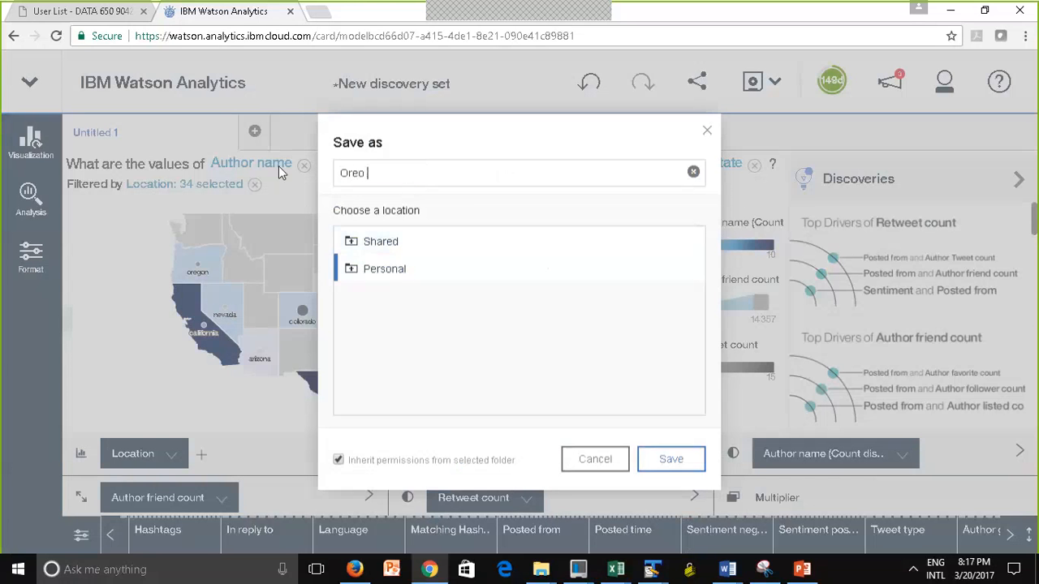
{"action": "type", "text": " discovery"}
{"action": "left_click", "coordinate": [673, 460]}
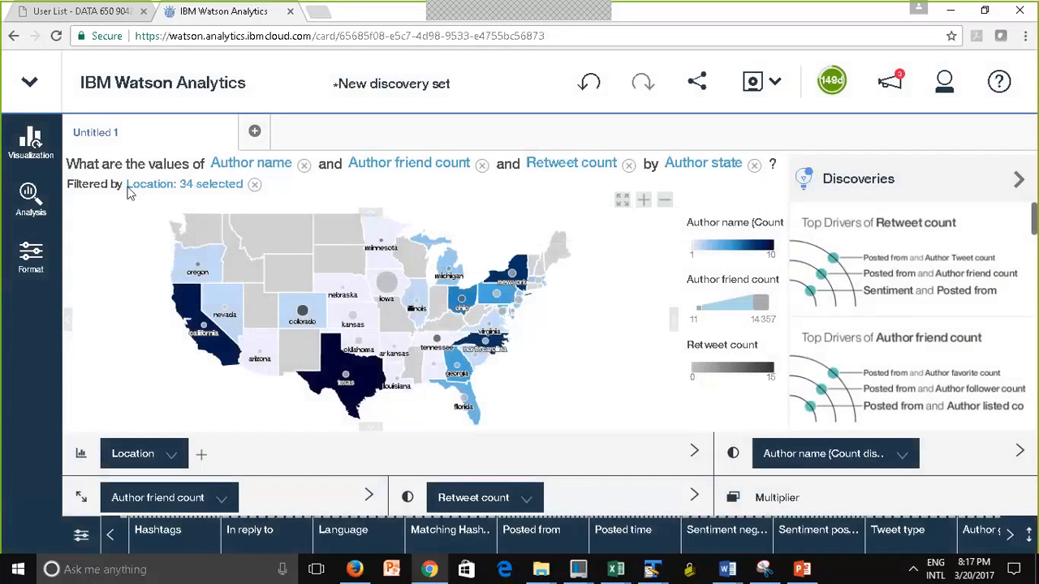
Rename the discovery tab Untitled 1 as "Locations"
{"action": "left_click", "coordinate": [108, 140]}
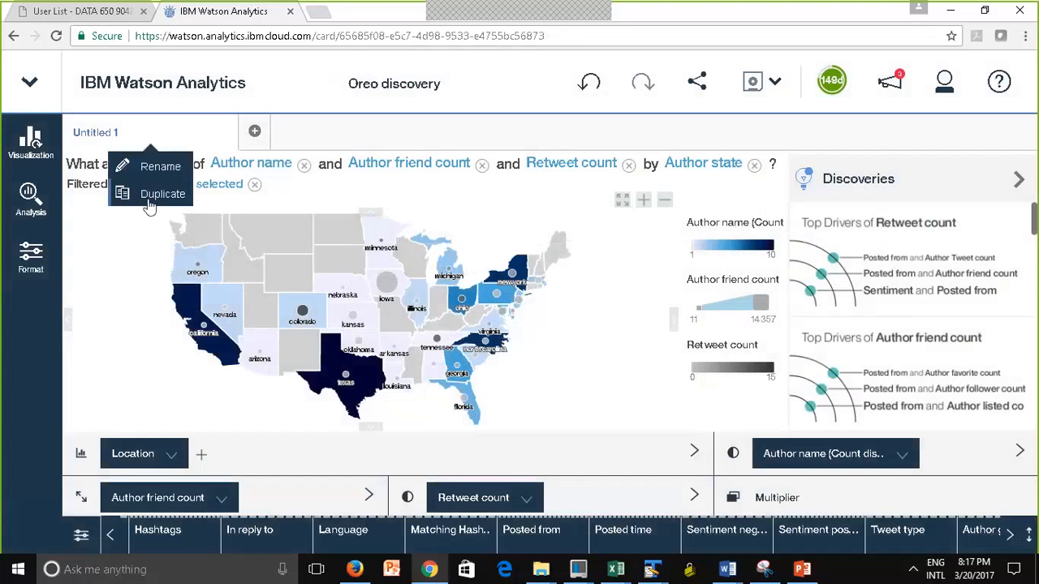
{"action": "left_click", "coordinate": [156, 170]}
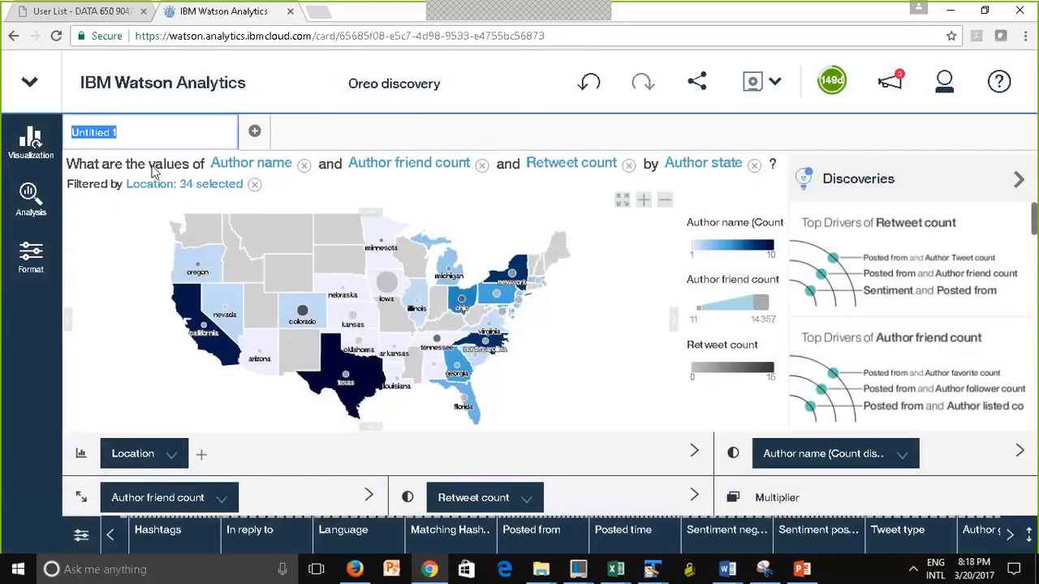
{"action": "type", "text": "Locations"}
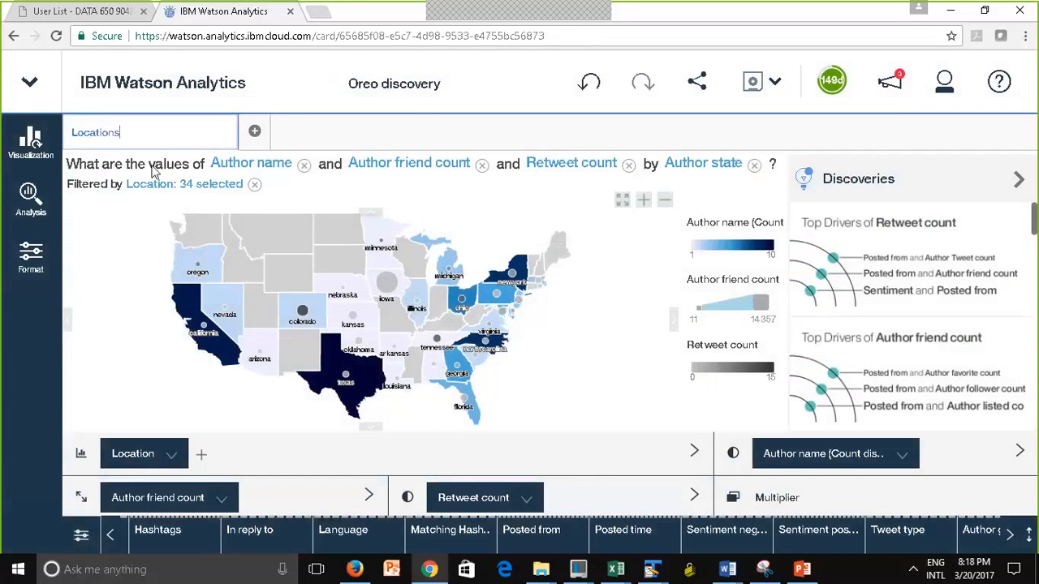
{"action": "left_click", "coordinate": [124, 290]}
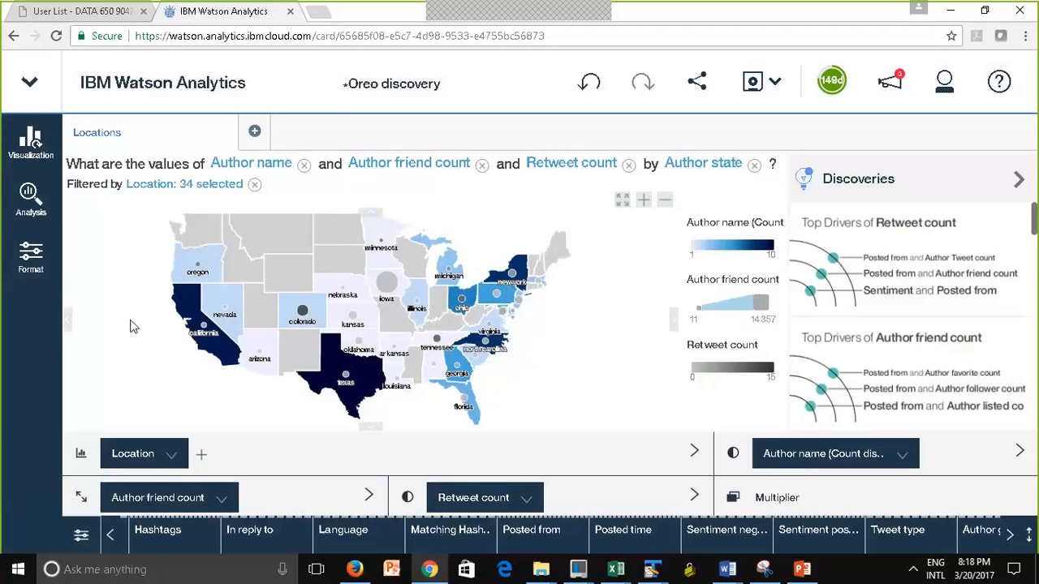
Add a second discovery from the starting point on the trend of Retweet count over Hour (Posted time) by Matching Hashtags
{"action": "left_click", "coordinate": [256, 133]}
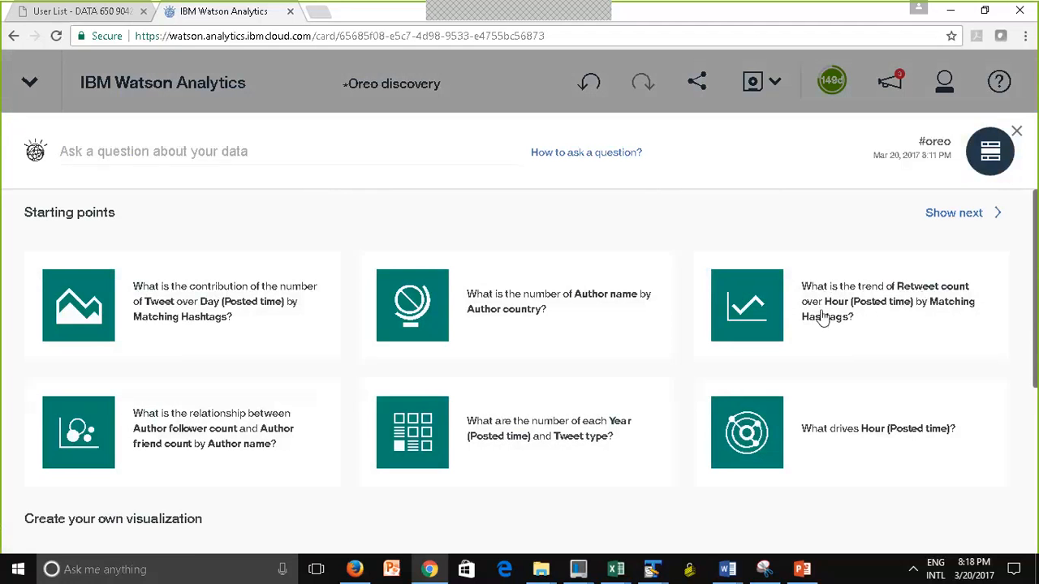
{"action": "left_click", "coordinate": [766, 298]}
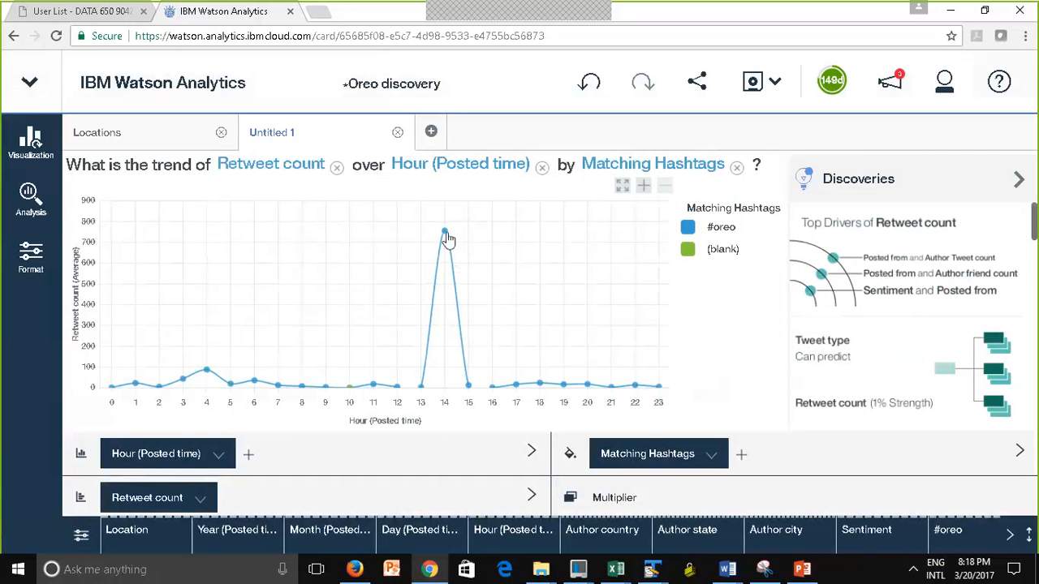
Try going up a level from the #oreo point at hour 14 in the retweet trend, and undo it
{"action": "mouse_move", "coordinate": [446, 236]}
{"action": "mouse_move", "coordinate": [446, 236]}
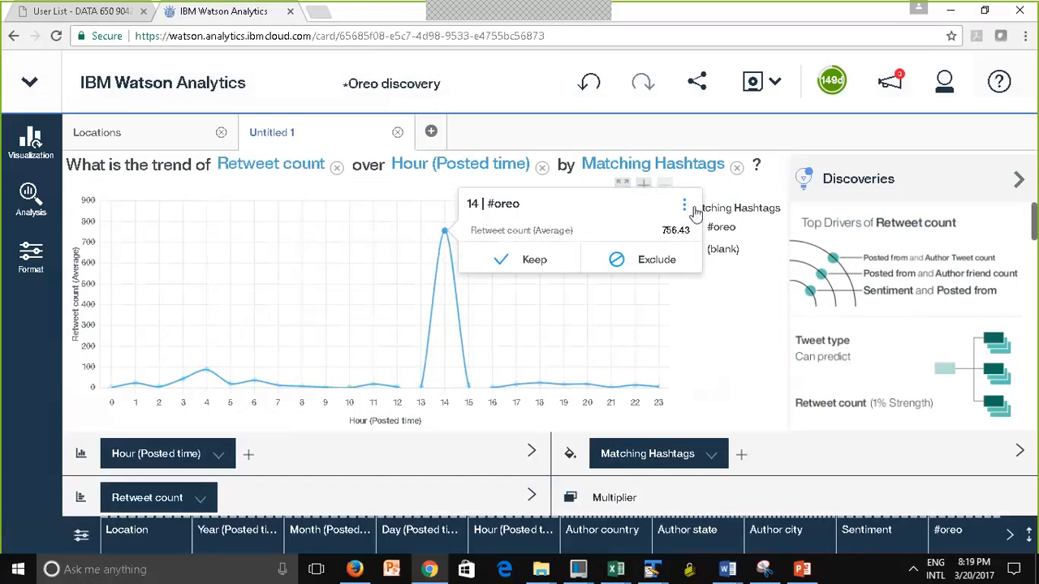
{"action": "left_click", "coordinate": [684, 205]}
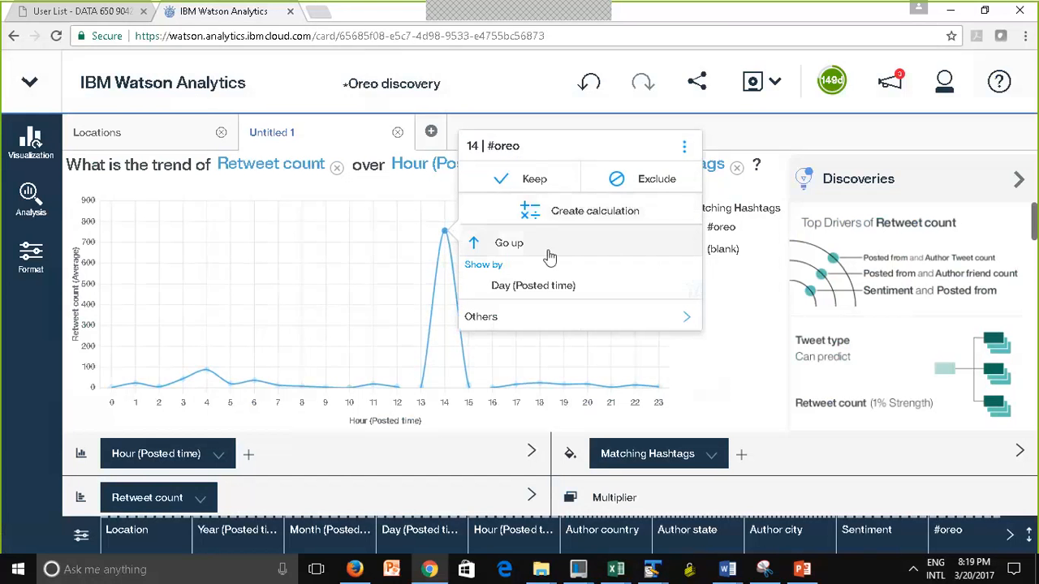
{"action": "left_click", "coordinate": [473, 245]}
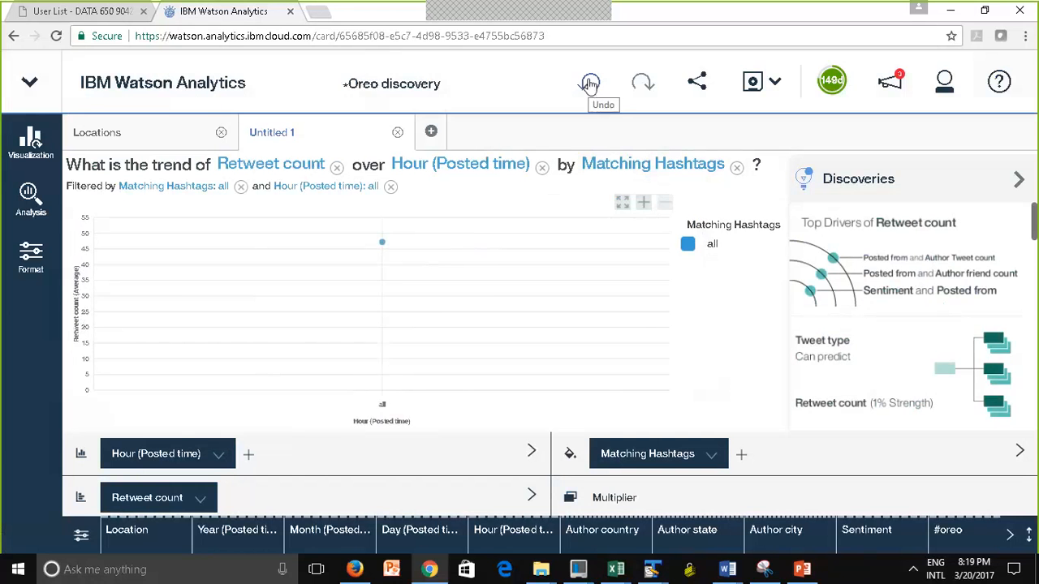
{"action": "left_click", "coordinate": [589, 84]}
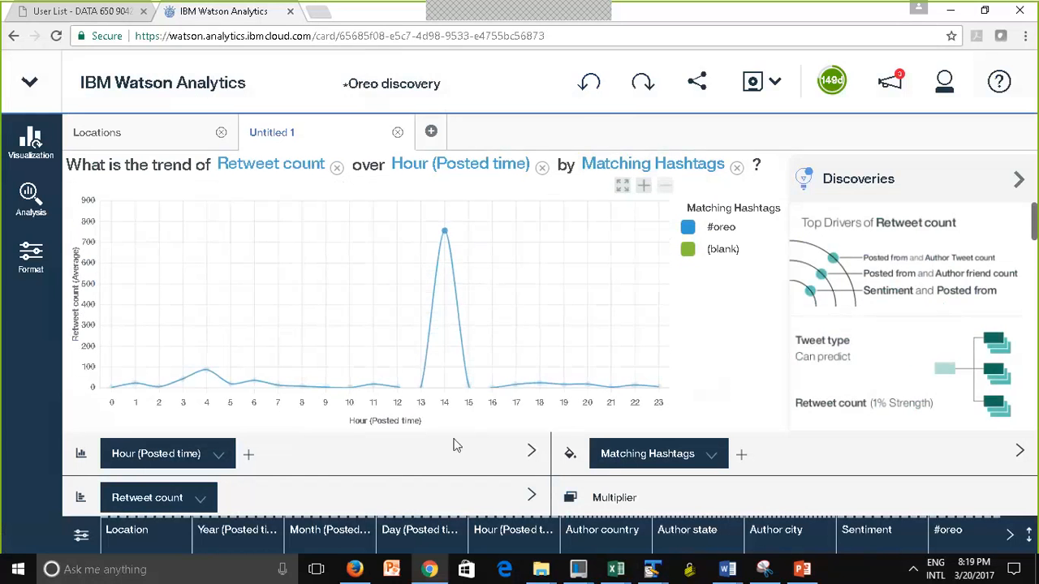
Rename the discovery tab Untitled 1 as "Daily Activity"
{"action": "left_click", "coordinate": [274, 134]}
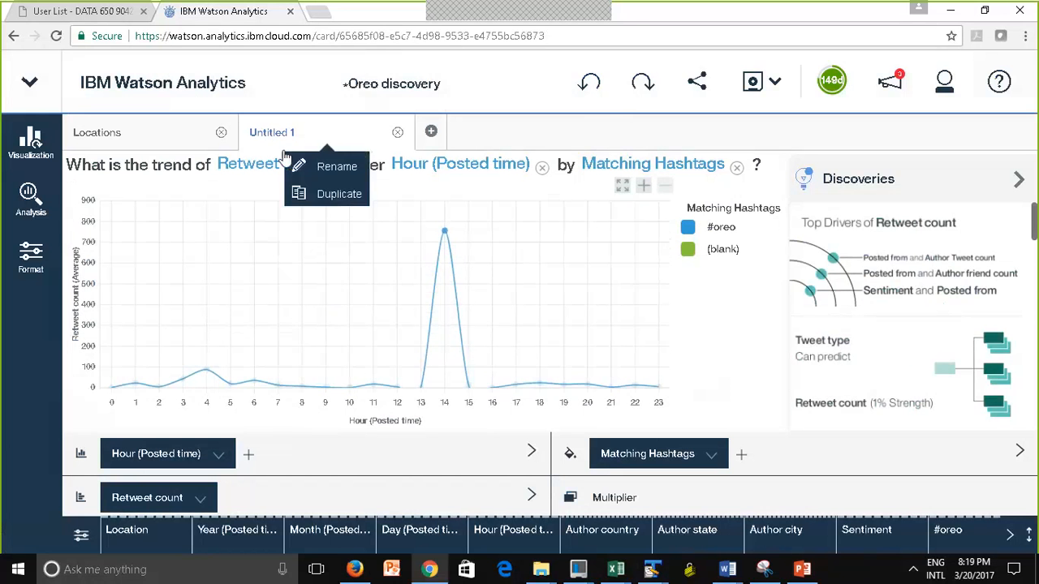
{"action": "left_click", "coordinate": [338, 167]}
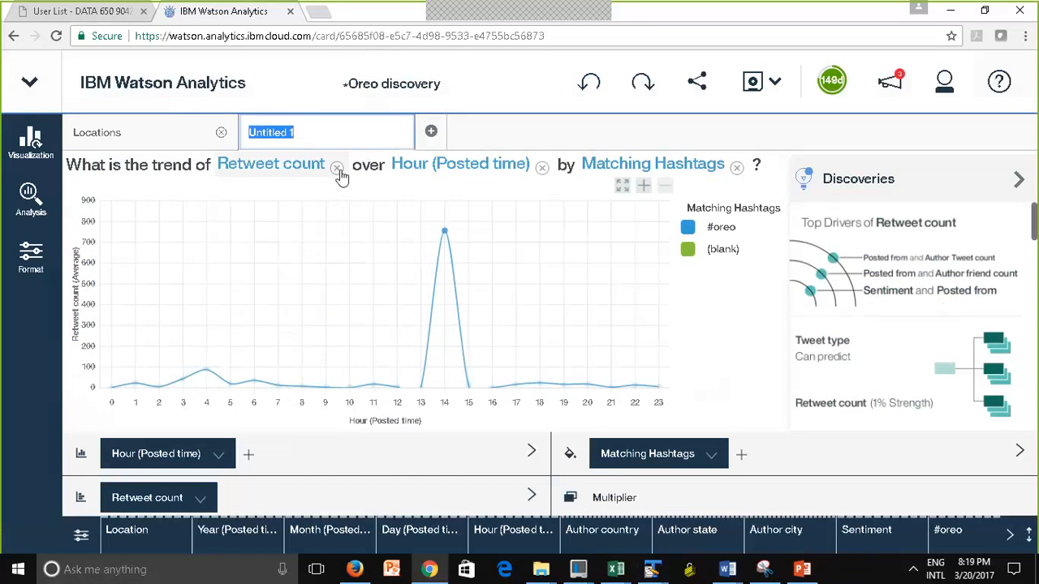
{"action": "type", "text": "Te"}
{"action": "key", "text": "BackSpace"}
{"action": "key", "text": "BackSpace"}
{"action": "type", "text": "D"}
{"action": "key", "text": "BackSpace"}
{"action": "type", "text": "Daily"}
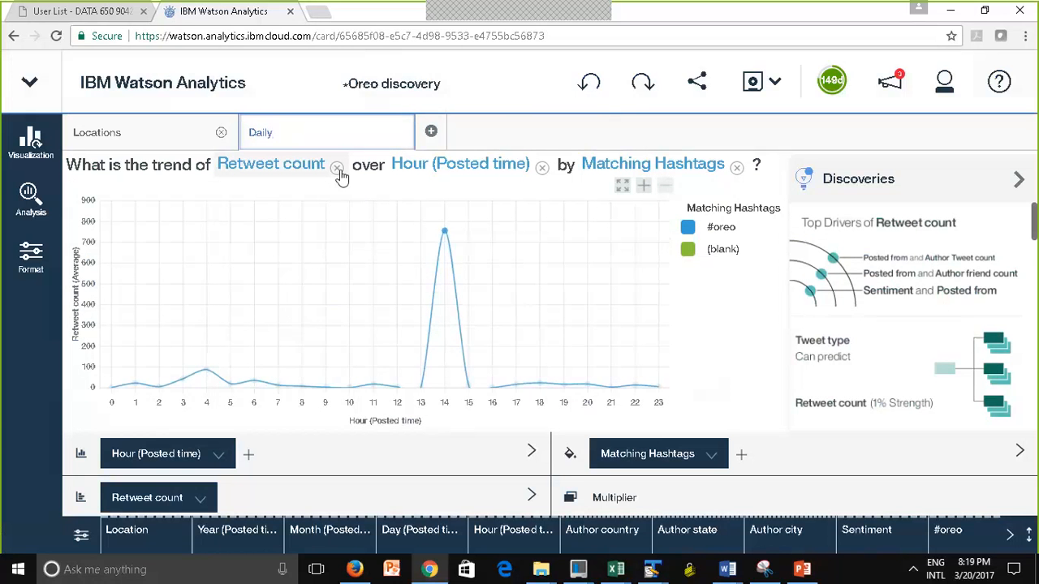
{"action": "type", "text": " Activity"}
{"action": "left_click", "coordinate": [349, 292]}
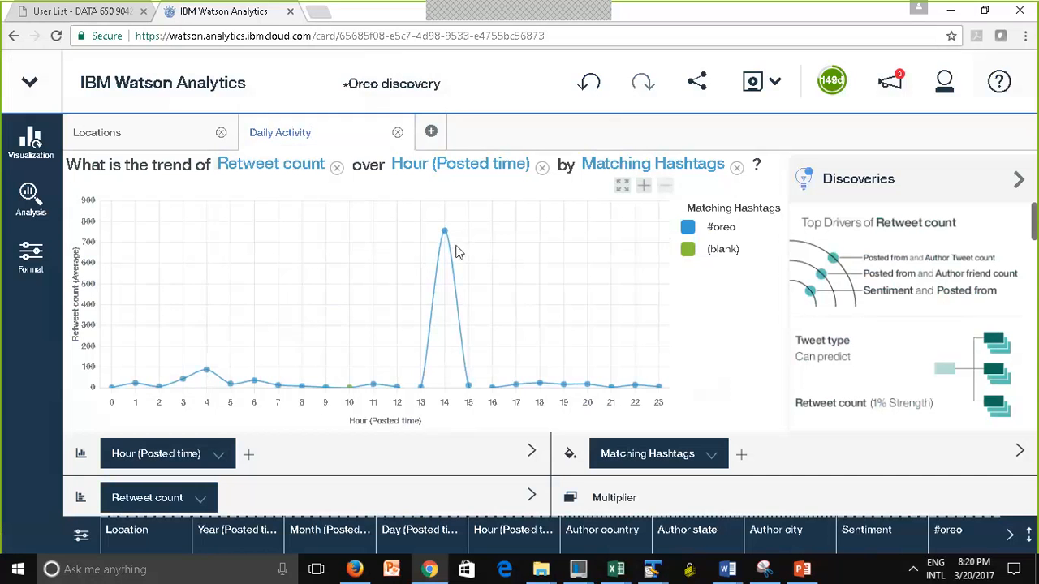
Add a third discovery by asking about "sentiment" and choosing the starting point on a predictive model for Sentiment
{"action": "left_click", "coordinate": [430, 132]}
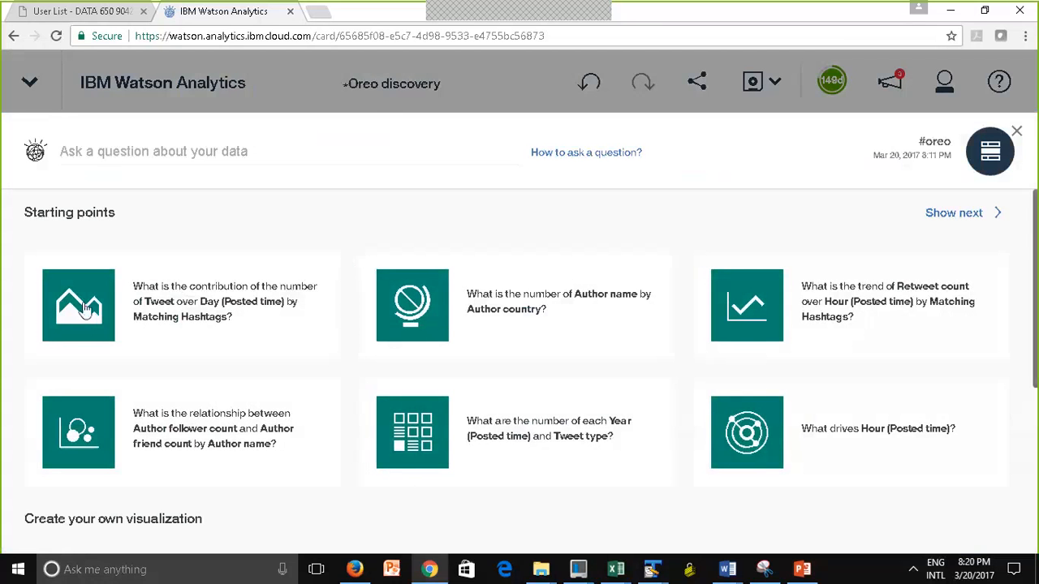
{"action": "left_click", "coordinate": [164, 151]}
{"action": "type", "text": "po"}
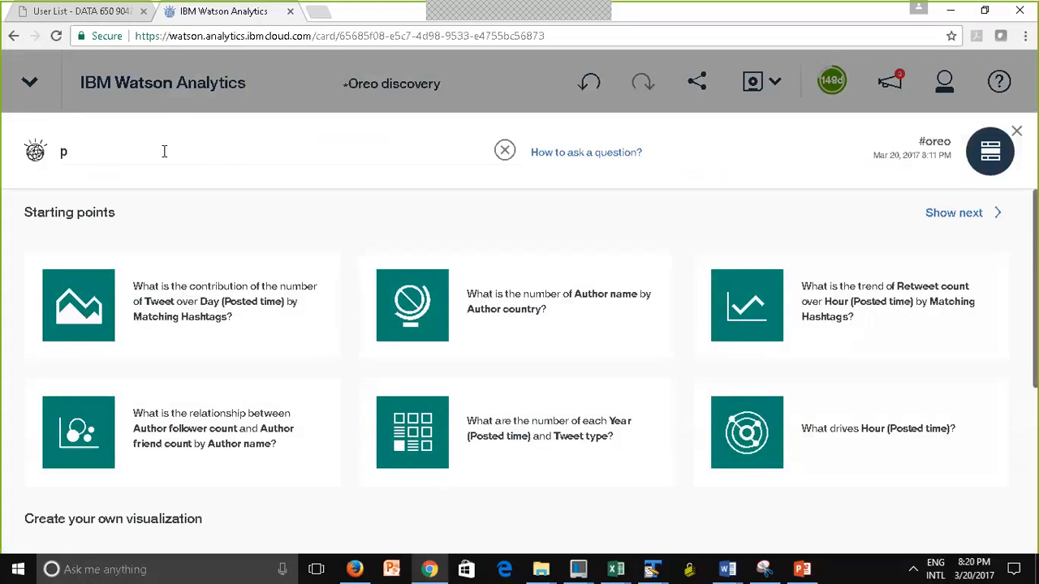
{"action": "key", "text": "BackSpace"}
{"action": "key", "text": "BackSpace"}
{"action": "type", "text": "senttiment"}
{"action": "key", "text": "BackSpace"}
{"action": "key", "text": "BackSpace"}
{"action": "key", "text": "BackSpace"}
{"action": "key", "text": "BackSpace"}
{"action": "key", "text": "BackSpace"}
{"action": "key", "text": "BackSpace"}
{"action": "type", "text": "iment"}
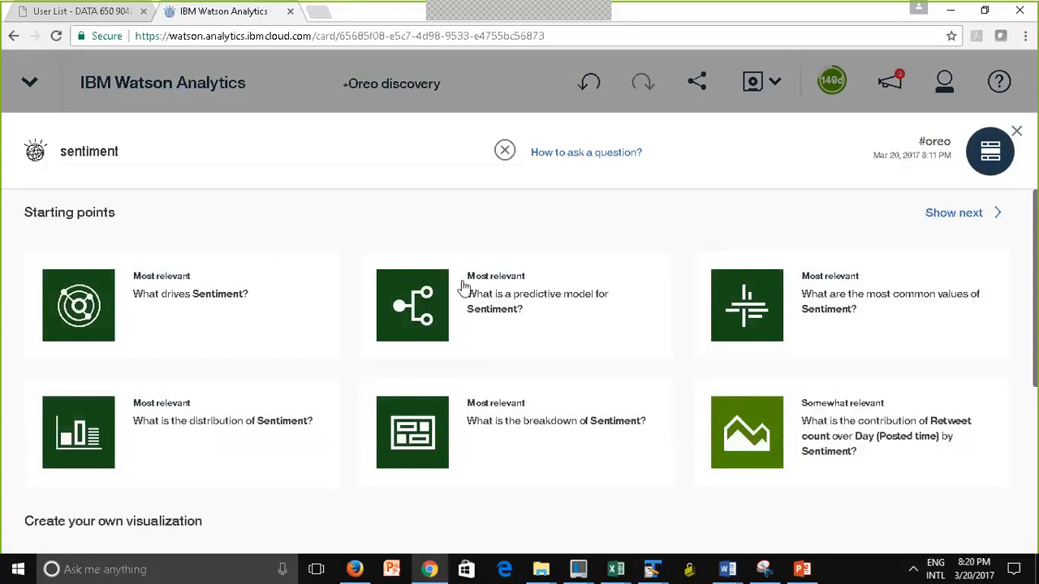
{"action": "left_click", "coordinate": [414, 300]}
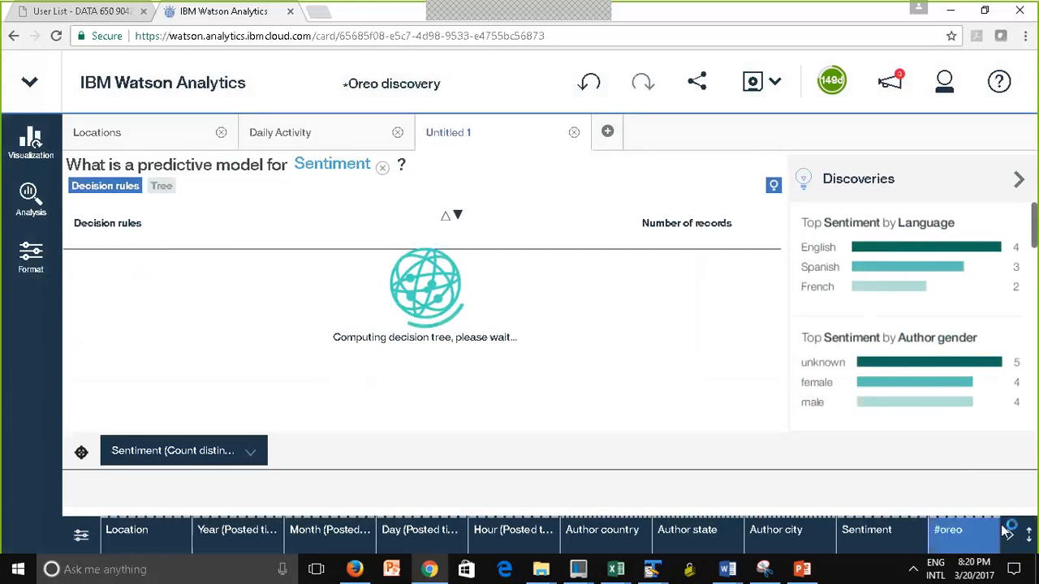
View the filter values of the Sentiment column and open the analysis details of the predictive model
{"action": "left_click", "coordinate": [893, 535]}
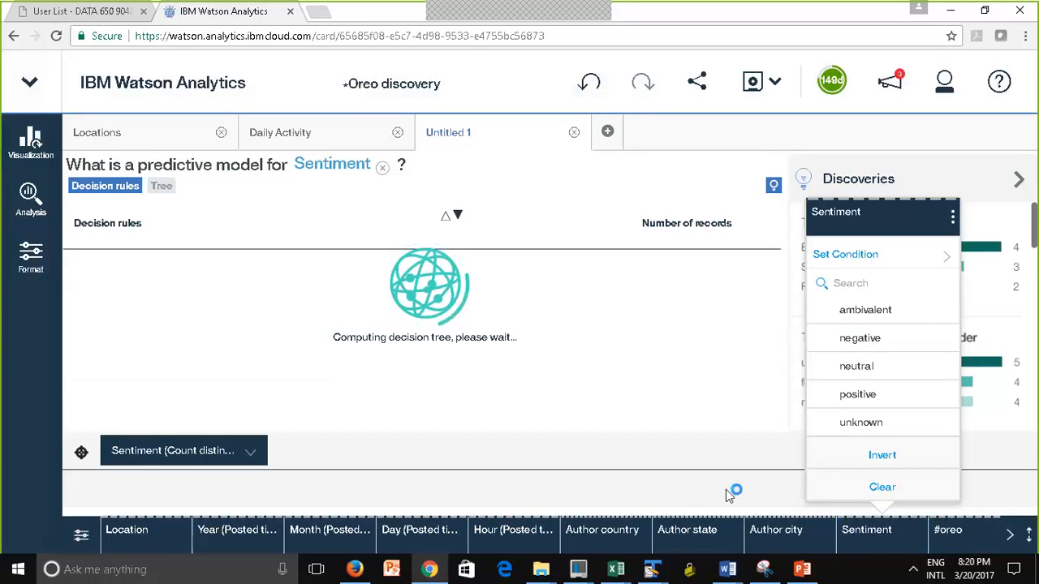
{"action": "left_click", "coordinate": [673, 497]}
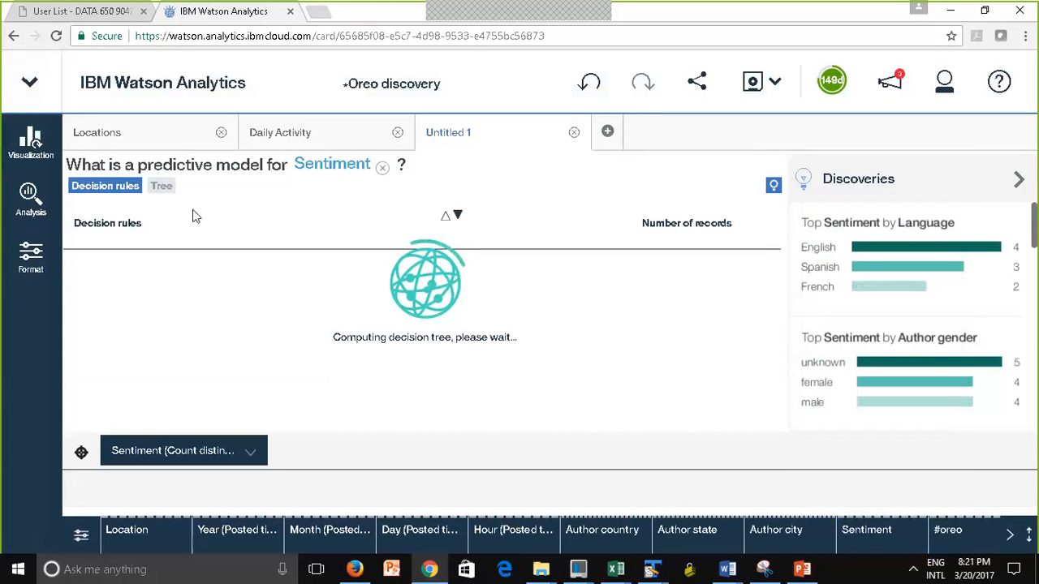
{"action": "left_click", "coordinate": [29, 209]}
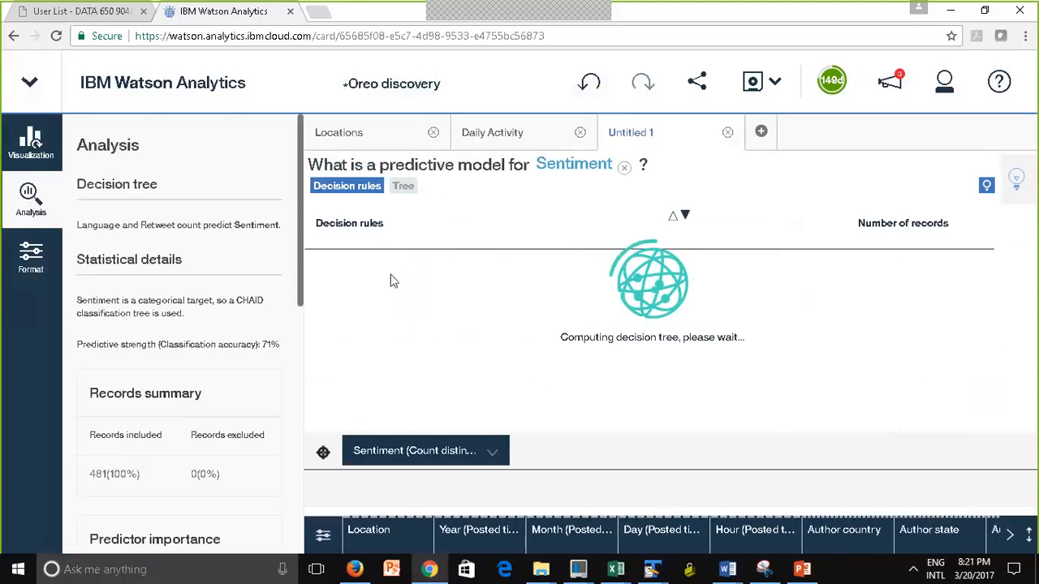
Examine the classification table of the Sentiment model, comparing actual and predicted categories and the percent correct
{"action": "left_click_drag", "start_coordinate": [303, 258], "coordinate": [300, 535]}
{"action": "left_click", "coordinate": [265, 241]}
{"action": "left_click_drag", "start_coordinate": [85, 439], "coordinate": [268, 454]}
{"action": "left_click_drag", "start_coordinate": [276, 352], "coordinate": [146, 441]}
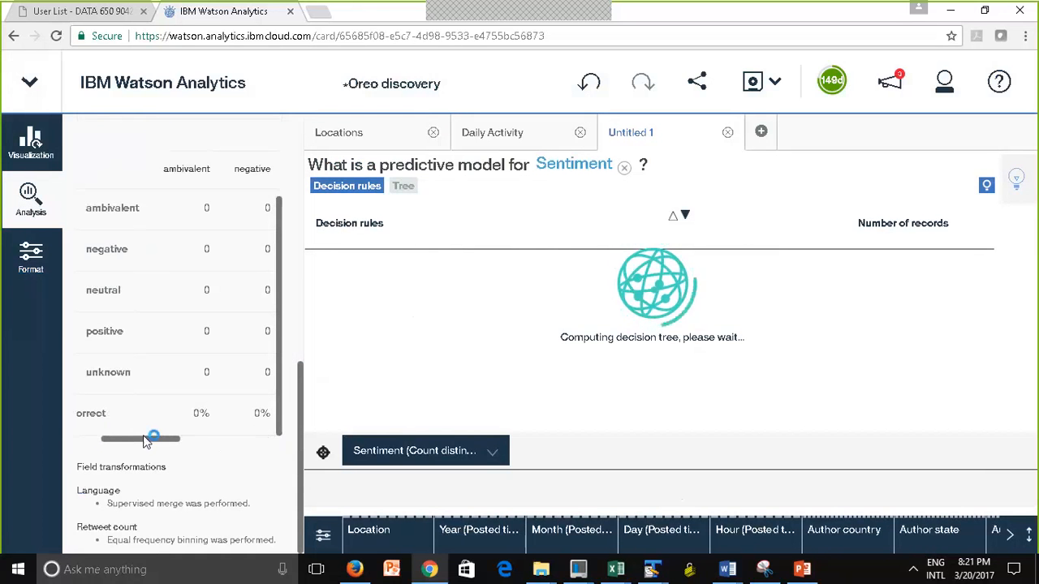
{"action": "left_click_drag", "start_coordinate": [146, 440], "coordinate": [247, 461]}
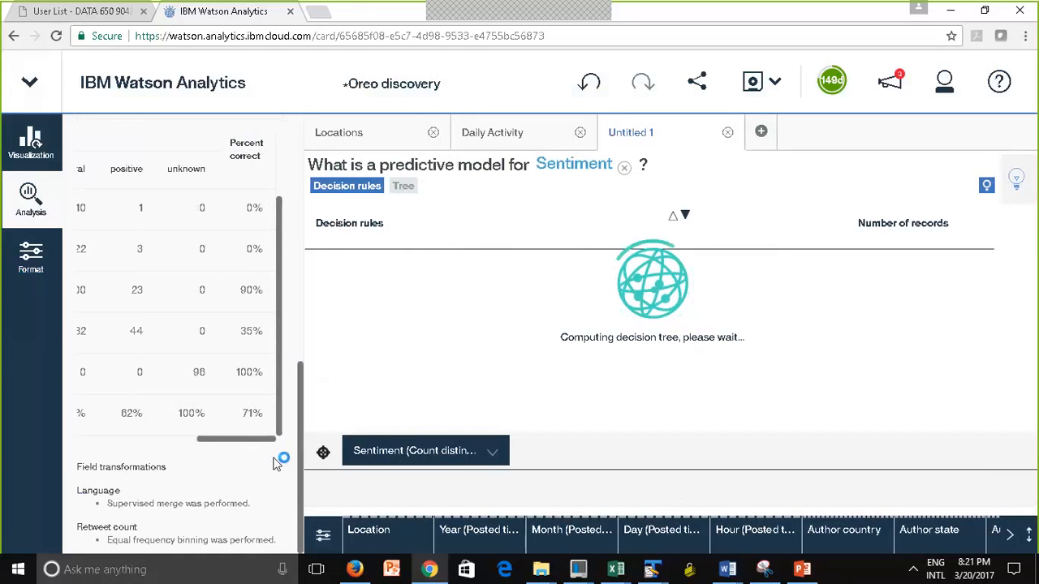
{"action": "left_click_drag", "start_coordinate": [209, 442], "coordinate": [168, 455]}
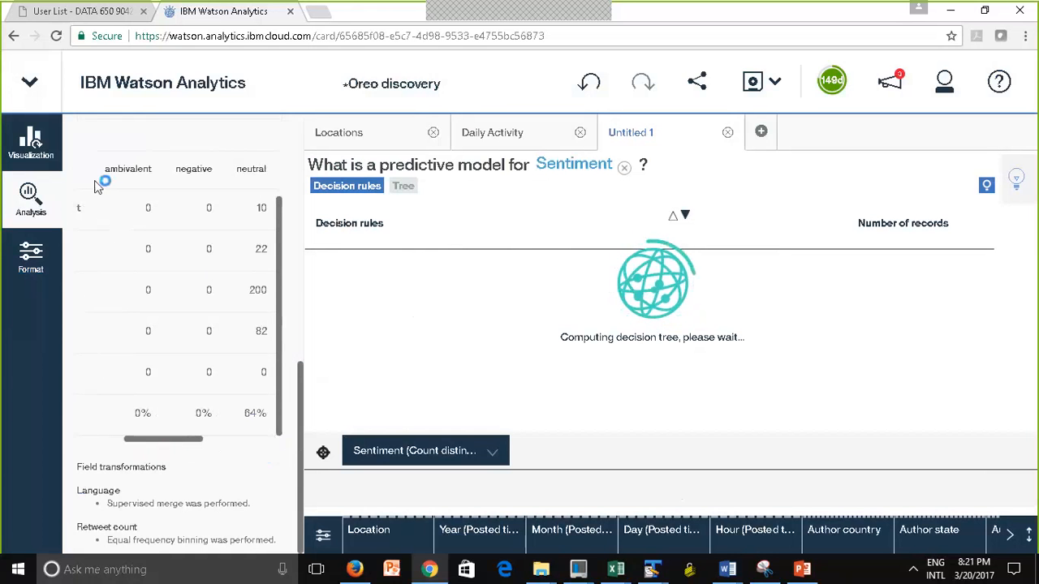
{"action": "left_click_drag", "start_coordinate": [182, 443], "coordinate": [205, 445]}
{"action": "left_click", "coordinate": [205, 444]}
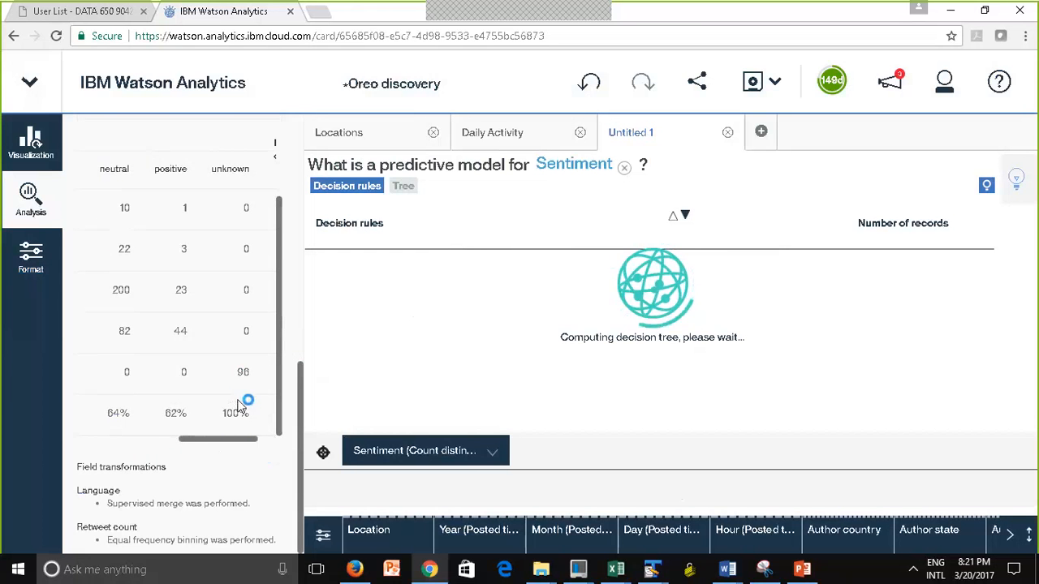
{"action": "left_click_drag", "start_coordinate": [238, 406], "coordinate": [138, 442]}
{"action": "left_click", "coordinate": [214, 211]}
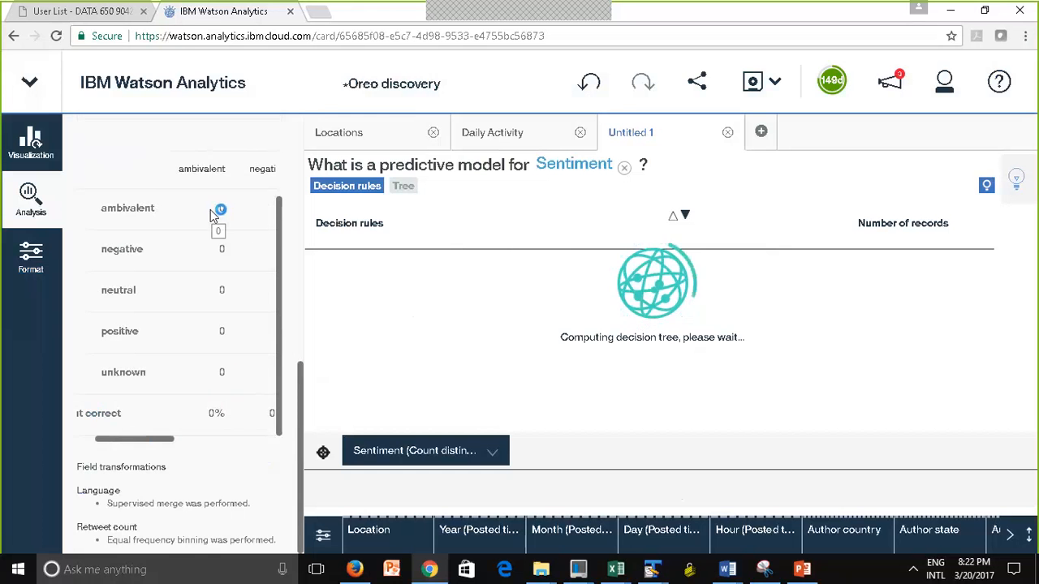
{"action": "left_click_drag", "start_coordinate": [160, 439], "coordinate": [186, 440]}
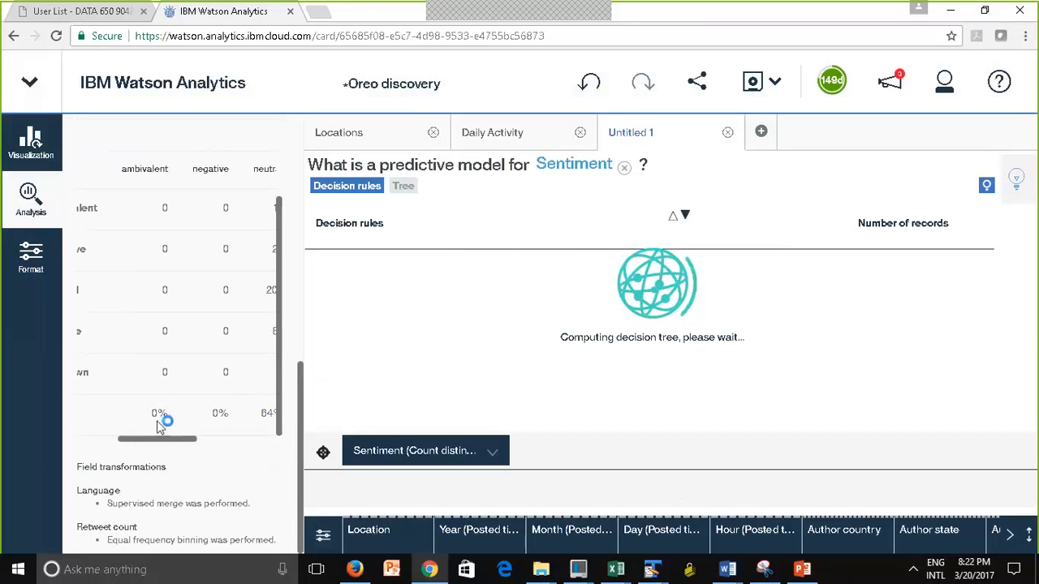
{"action": "left_click_drag", "start_coordinate": [159, 440], "coordinate": [187, 440]}
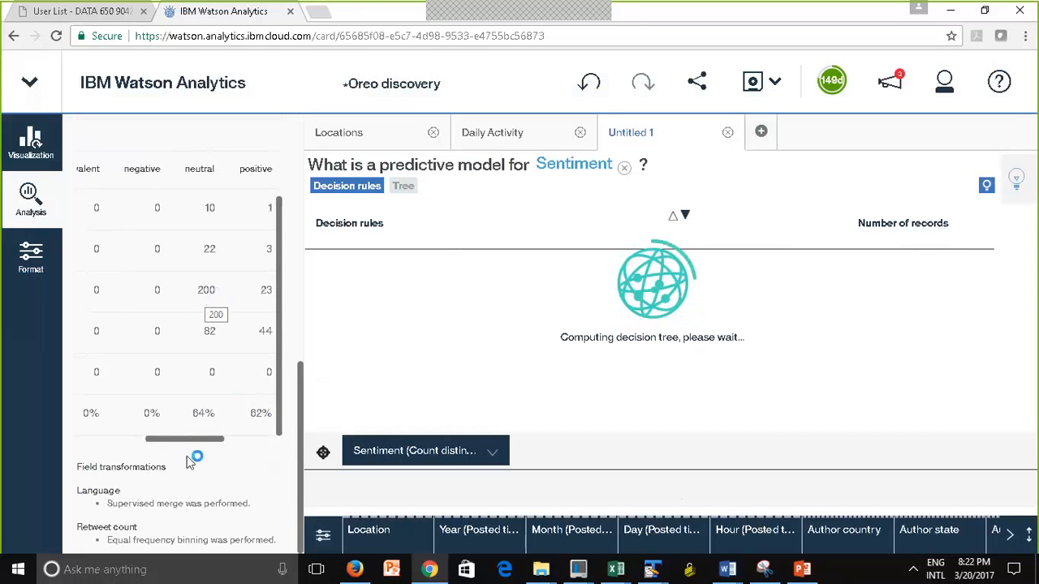
{"action": "left_click_drag", "start_coordinate": [199, 439], "coordinate": [215, 439]}
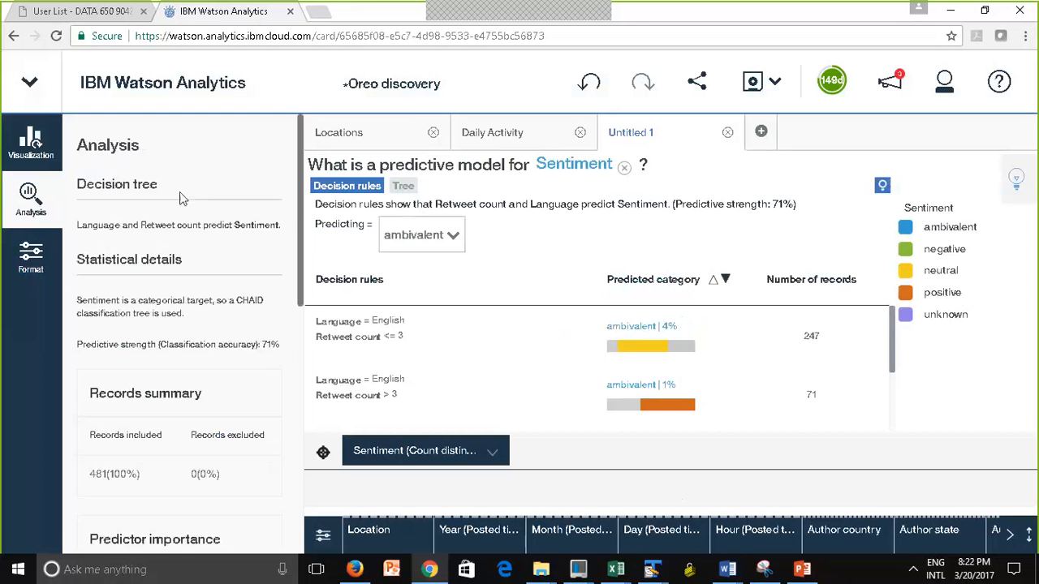
Review the predictor importance and classification table in the computed model's analysis details, and close the details
{"action": "left_click_drag", "start_coordinate": [300, 236], "coordinate": [297, 236]}
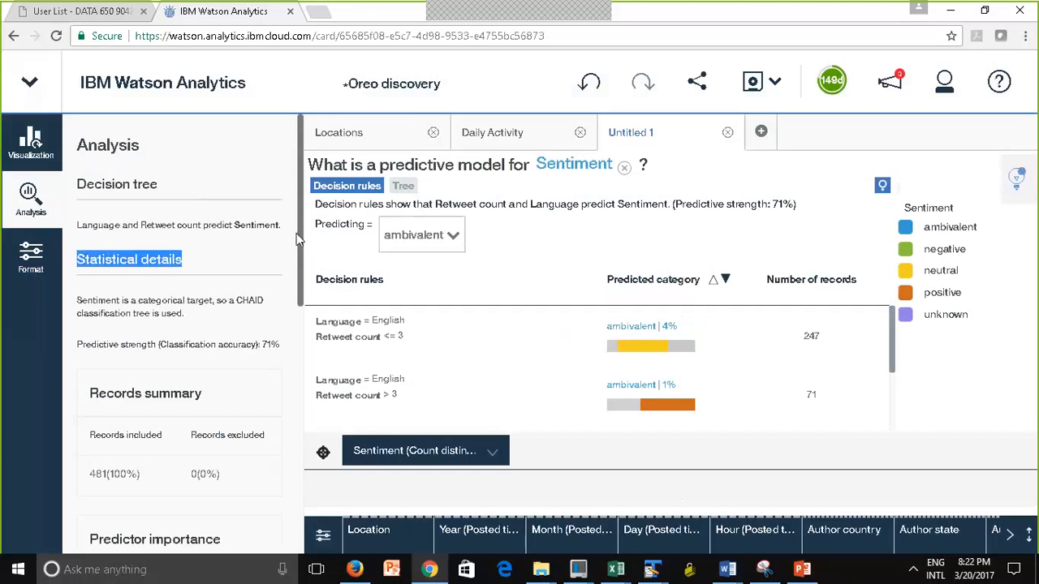
{"action": "left_click_drag", "start_coordinate": [300, 304], "coordinate": [291, 367]}
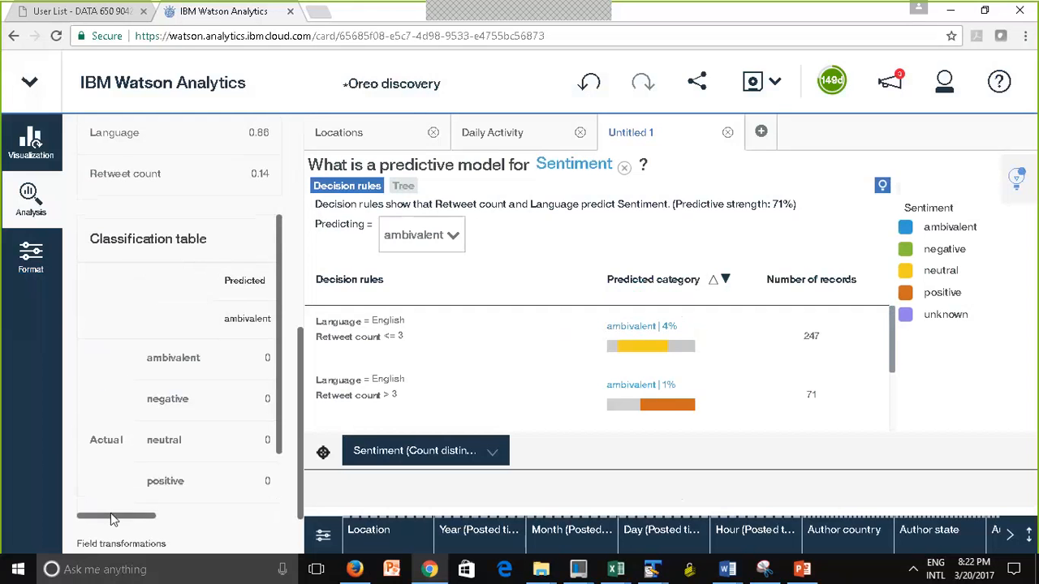
{"action": "left_click_drag", "start_coordinate": [114, 523], "coordinate": [162, 526]}
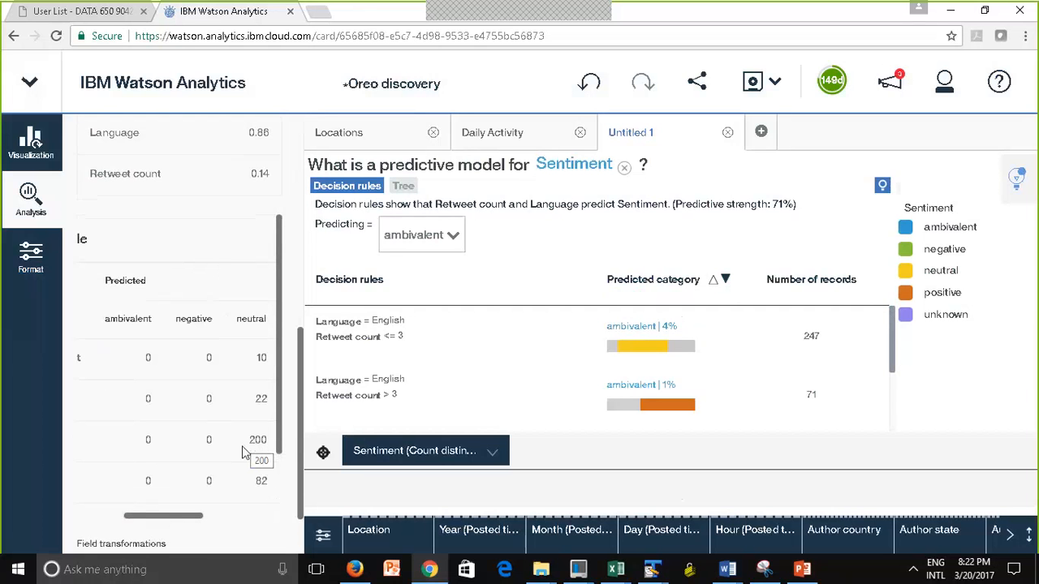
{"action": "left_click_drag", "start_coordinate": [195, 526], "coordinate": [172, 517]}
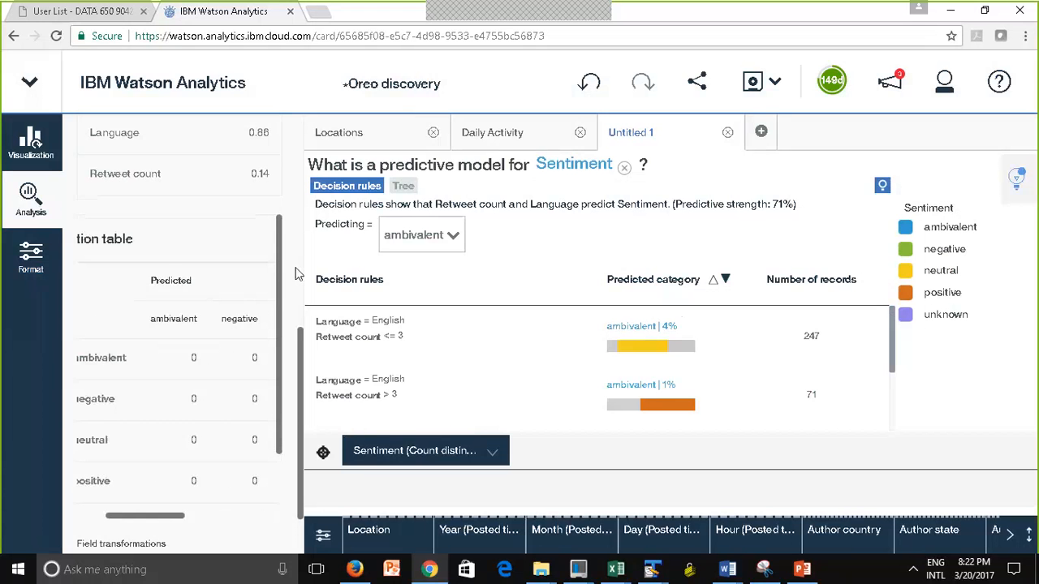
{"action": "scroll", "coordinate": [280, 389], "scroll_direction": "down", "scroll_amount": 3}
{"action": "scroll", "coordinate": [282, 400], "scroll_direction": "up", "scroll_amount": 3}
{"action": "left_click_drag", "start_coordinate": [138, 526], "coordinate": [109, 523]}
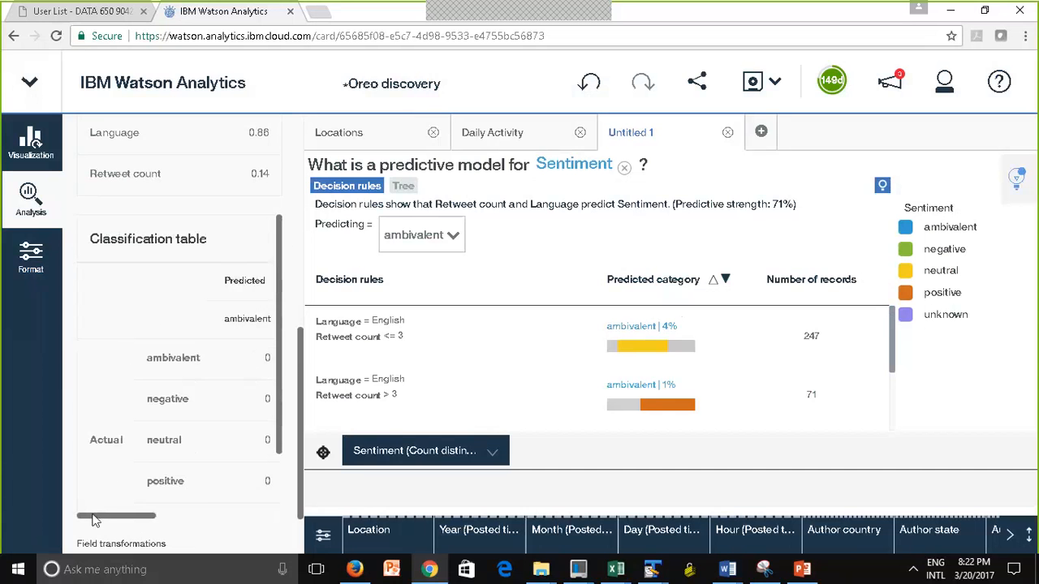
{"action": "scroll", "coordinate": [304, 516], "scroll_direction": "down", "scroll_amount": 3}
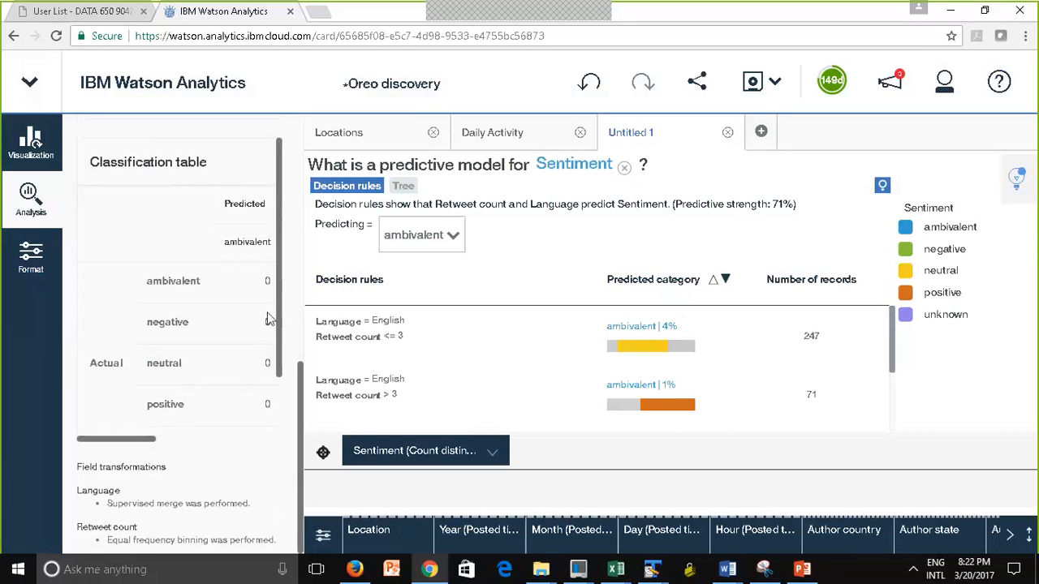
{"action": "left_click_drag", "start_coordinate": [276, 335], "coordinate": [272, 357]}
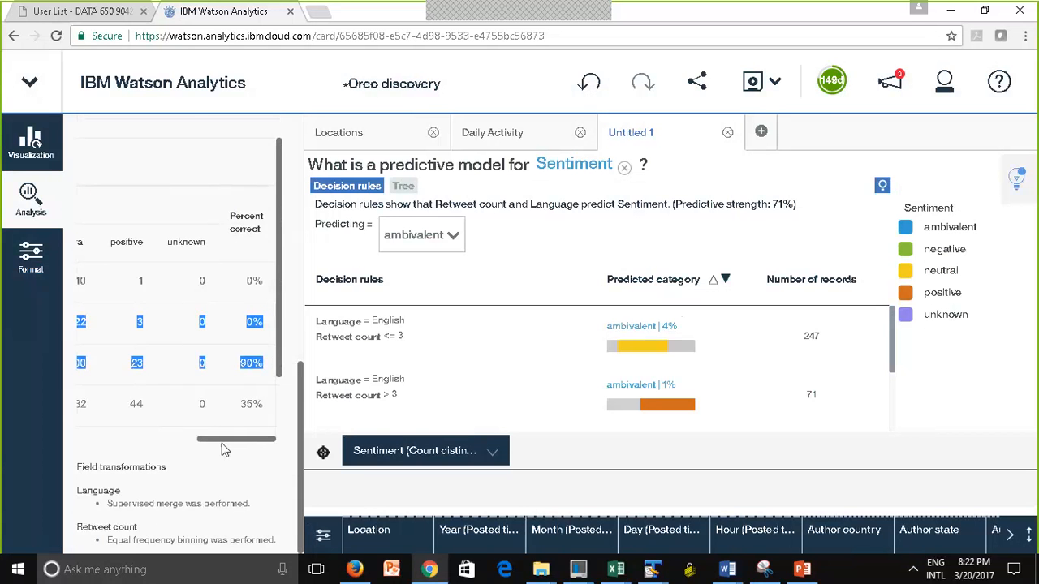
{"action": "left_click_drag", "start_coordinate": [215, 440], "coordinate": [70, 414]}
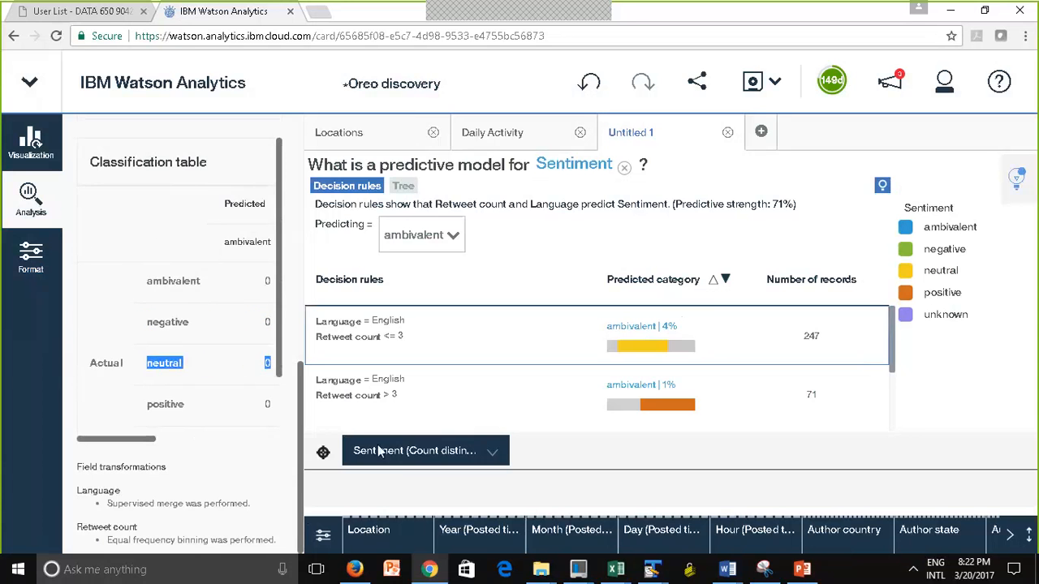
{"action": "left_click", "coordinate": [36, 207]}
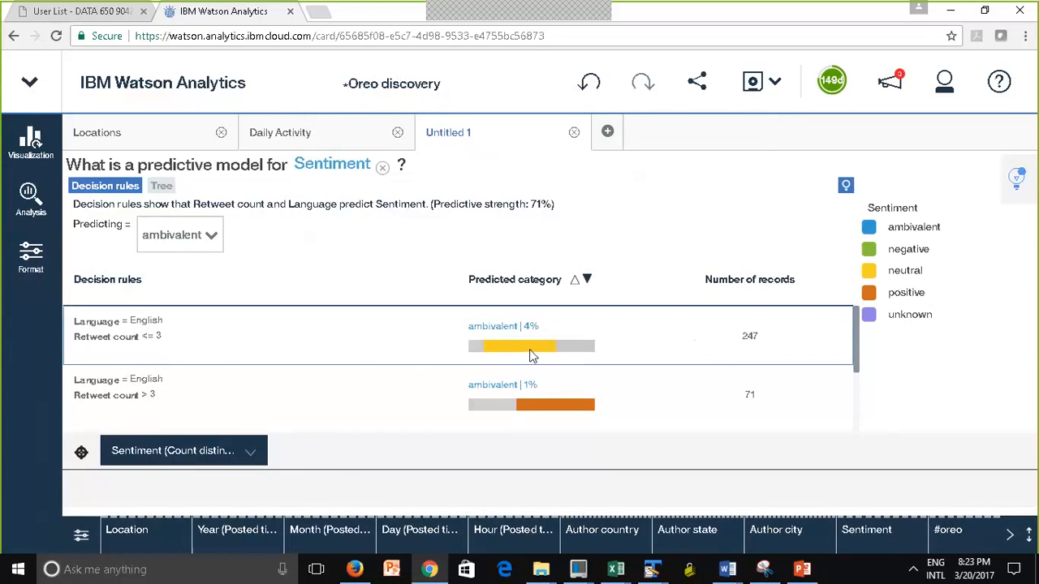
Set the predicted category of the decision rules to negative and review the full list of rules
{"action": "mouse_move", "coordinate": [529, 355]}
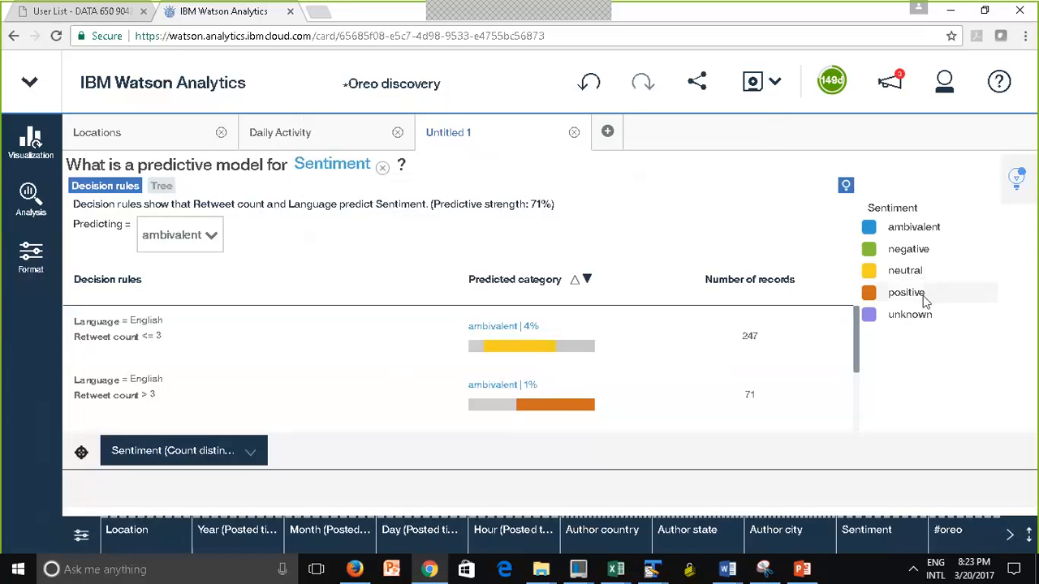
{"action": "mouse_move", "coordinate": [561, 409]}
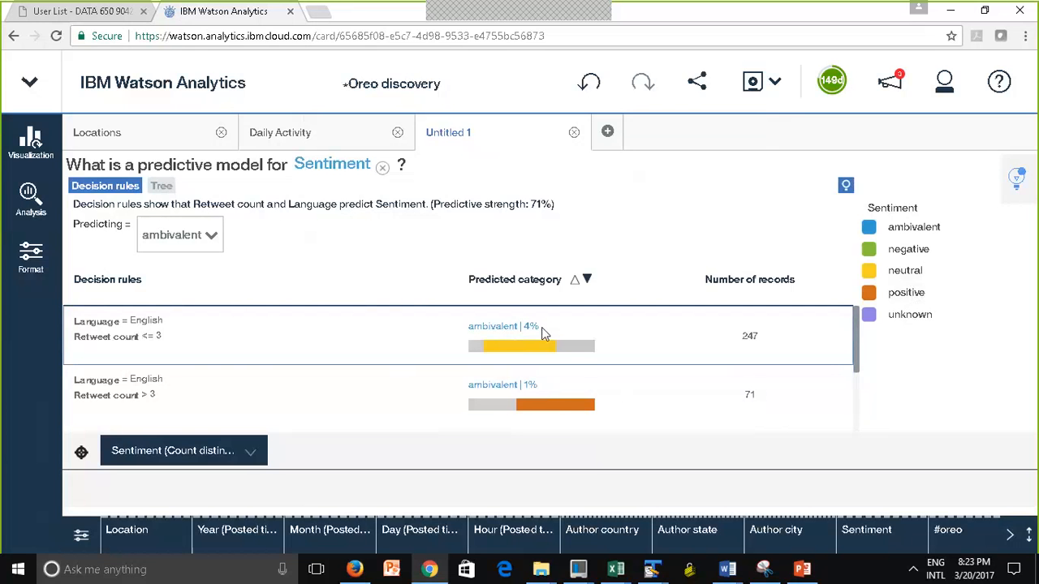
{"action": "left_click", "coordinate": [213, 238]}
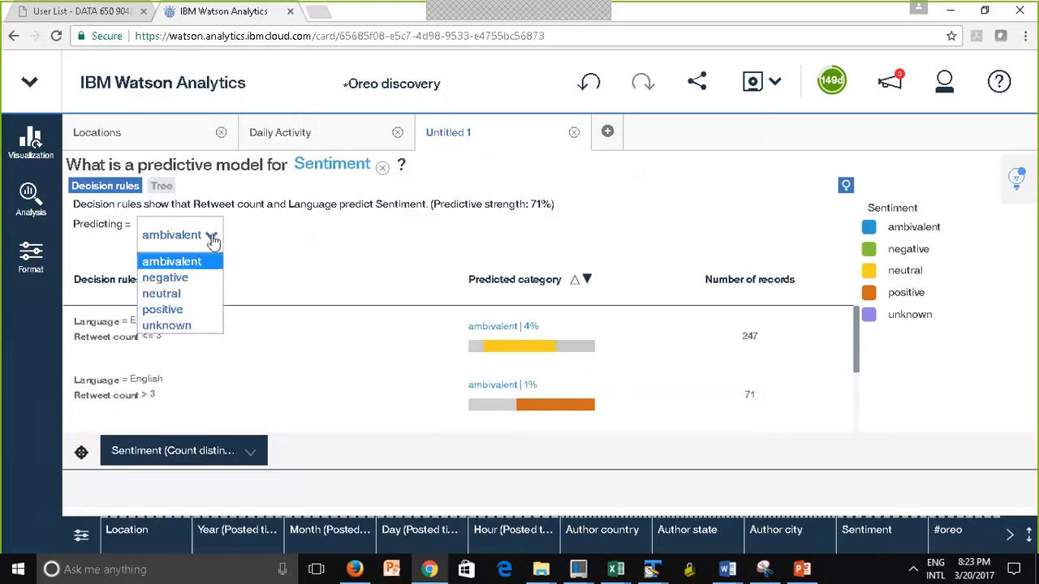
{"action": "left_click", "coordinate": [180, 279]}
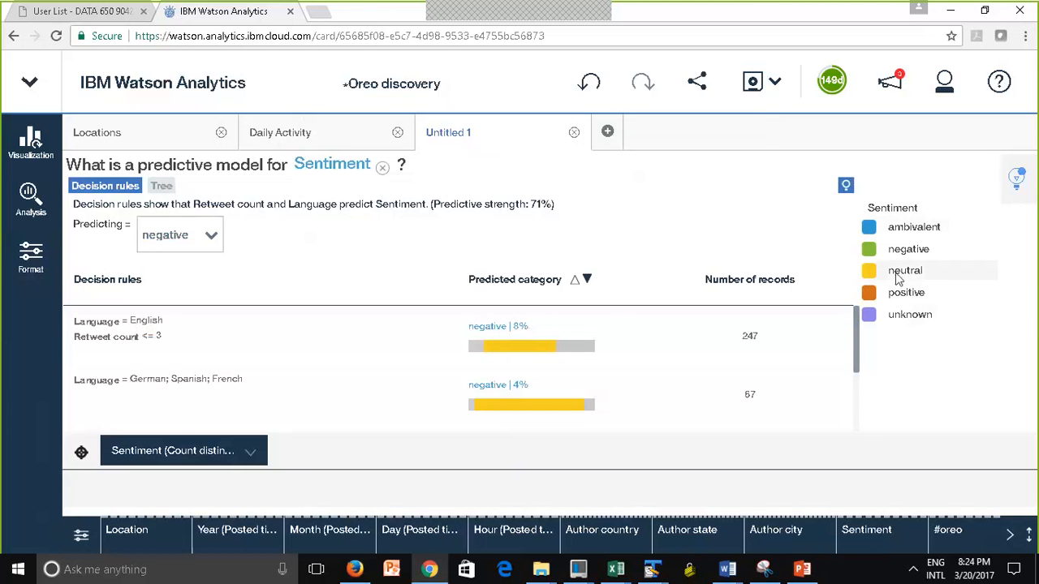
{"action": "left_click_drag", "start_coordinate": [857, 351], "coordinate": [858, 442]}
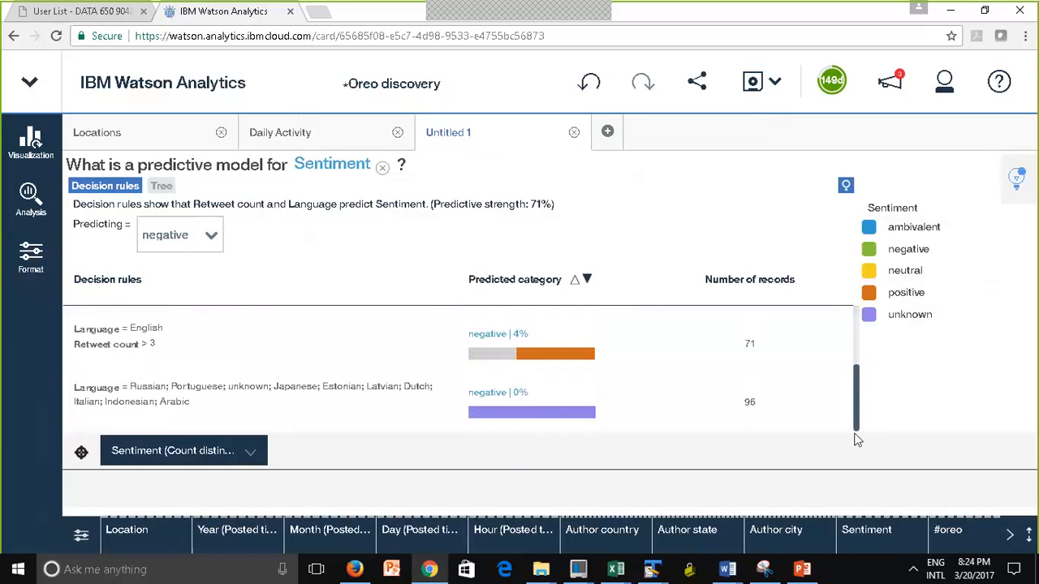
{"action": "left_click_drag", "start_coordinate": [857, 440], "coordinate": [852, 325]}
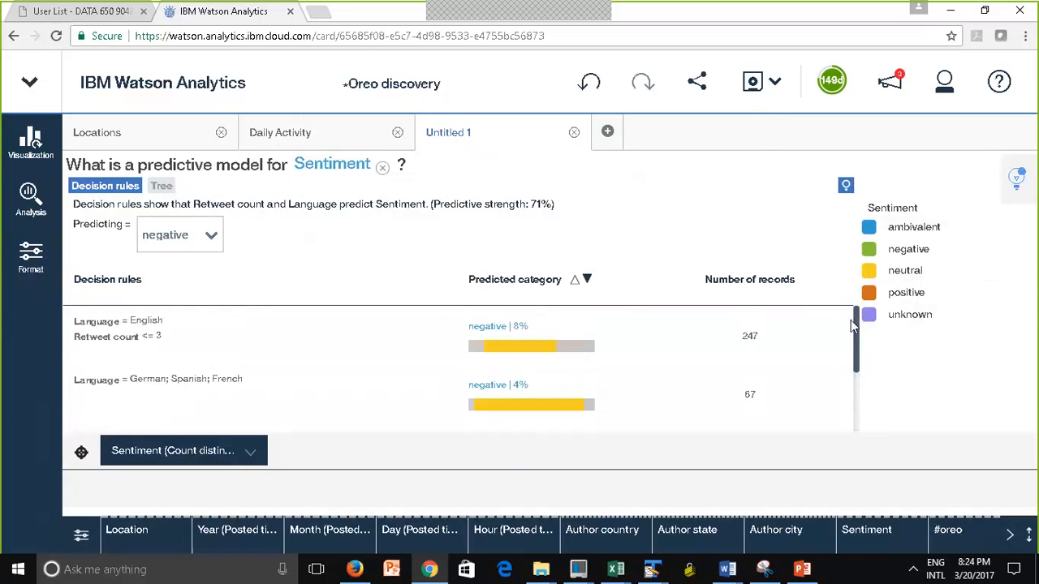
Turn off the highlighting in the decision rules so all sentiment categories are coloured, and set the predicted category to positive
{"action": "left_click", "coordinate": [845, 188]}
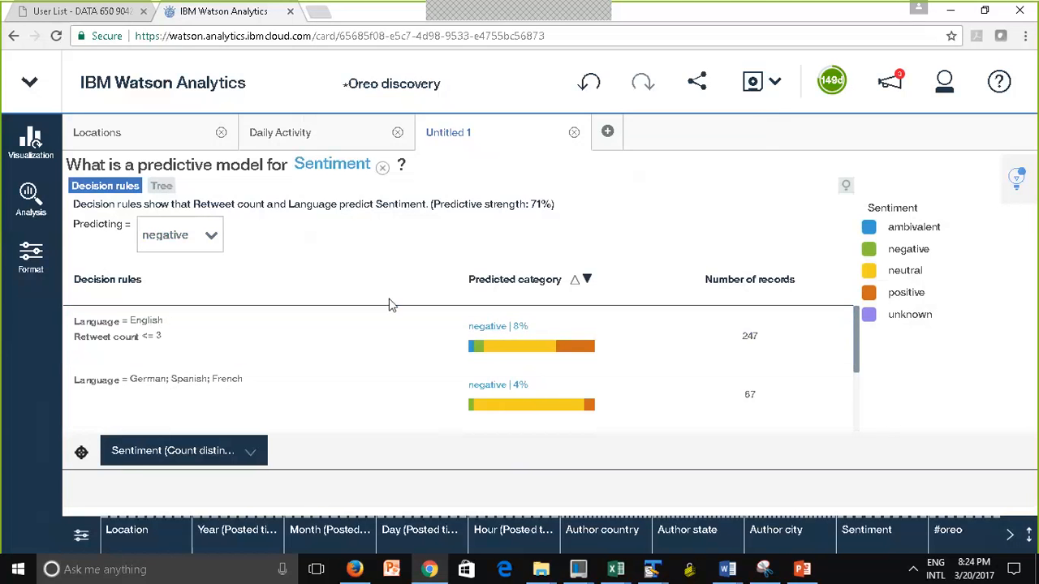
{"action": "left_click", "coordinate": [211, 237]}
{"action": "left_click", "coordinate": [174, 309]}
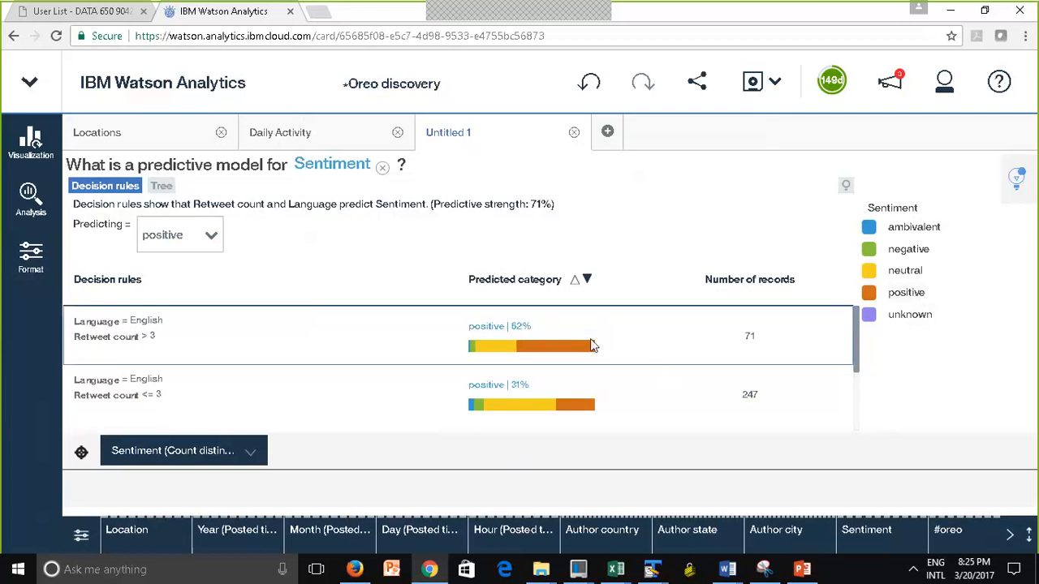
{"action": "left_click_drag", "start_coordinate": [856, 353], "coordinate": [856, 325]}
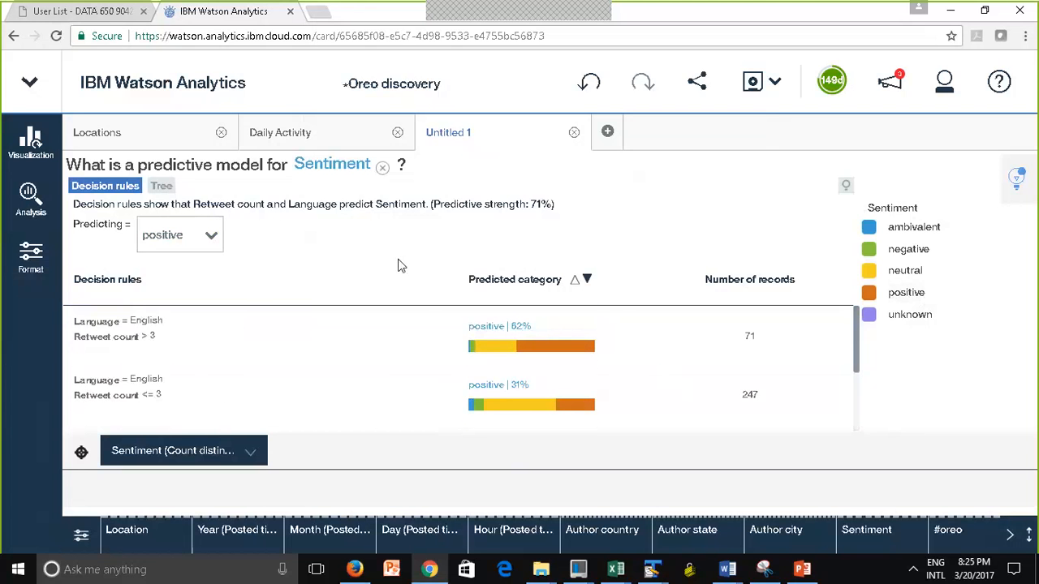
Display the Sentiment predictive model as a tree and look through the sentiment colour legend
{"action": "left_click", "coordinate": [165, 189]}
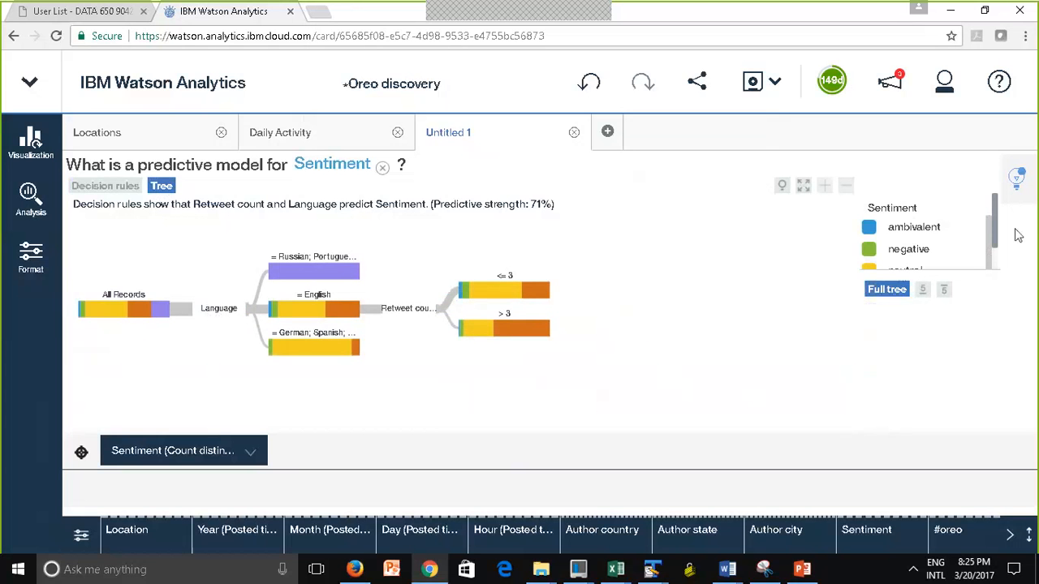
{"action": "scroll", "coordinate": [1003, 252], "scroll_direction": "down", "scroll_amount": 1}
{"action": "scroll", "coordinate": [1003, 251], "scroll_direction": "down", "scroll_amount": 1}
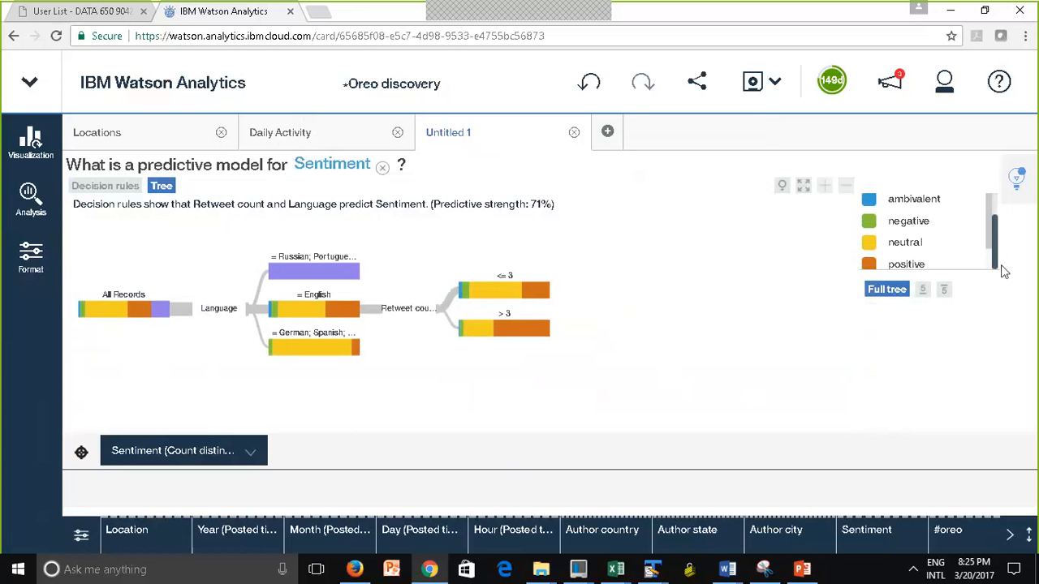
{"action": "scroll", "coordinate": [1004, 271], "scroll_direction": "up", "scroll_amount": 2}
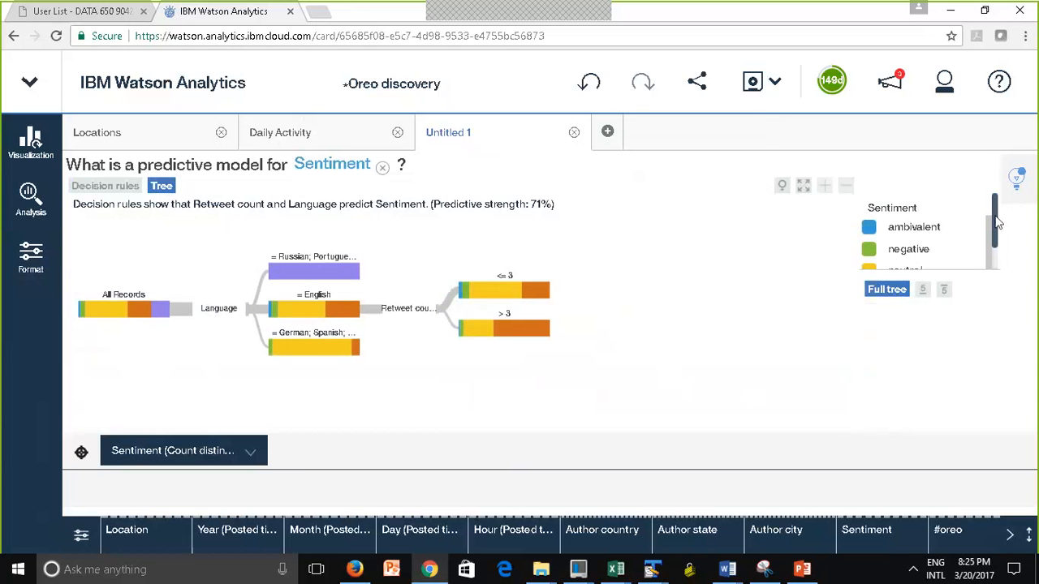
{"action": "scroll", "coordinate": [998, 235], "scroll_direction": "down", "scroll_amount": 2}
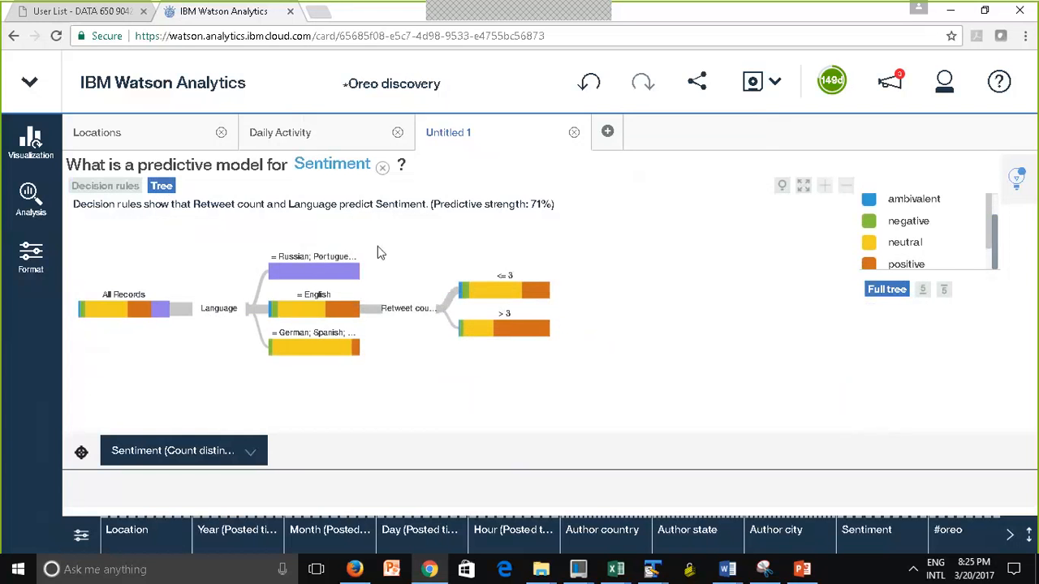
Inspect the number of records by sentiment in the tree's language branches and in the <= 3 and > 3 retweet count branches
{"action": "mouse_move", "coordinate": [306, 274]}
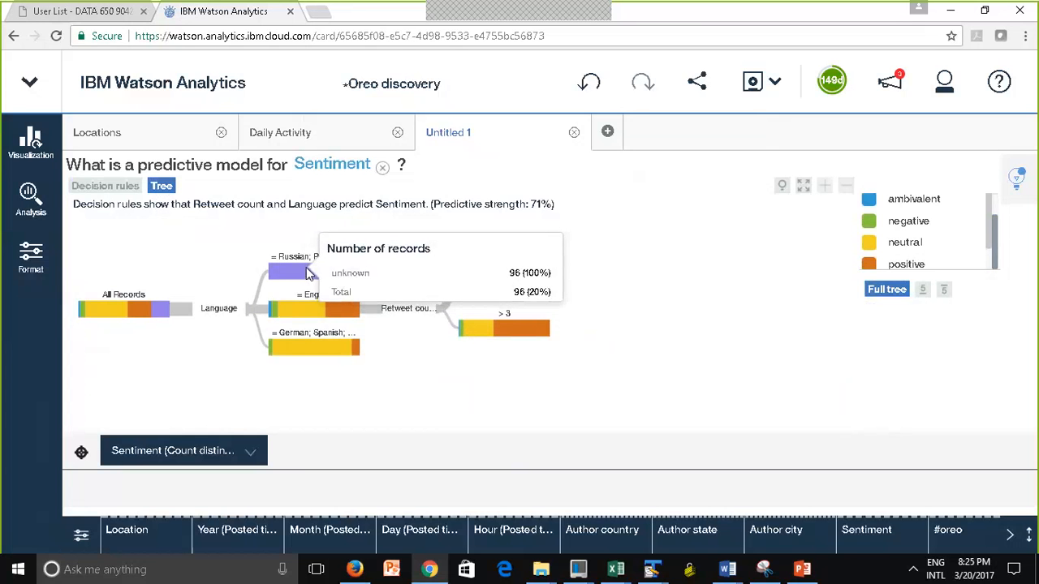
{"action": "scroll", "coordinate": [981, 204], "scroll_direction": "down", "scroll_amount": 3}
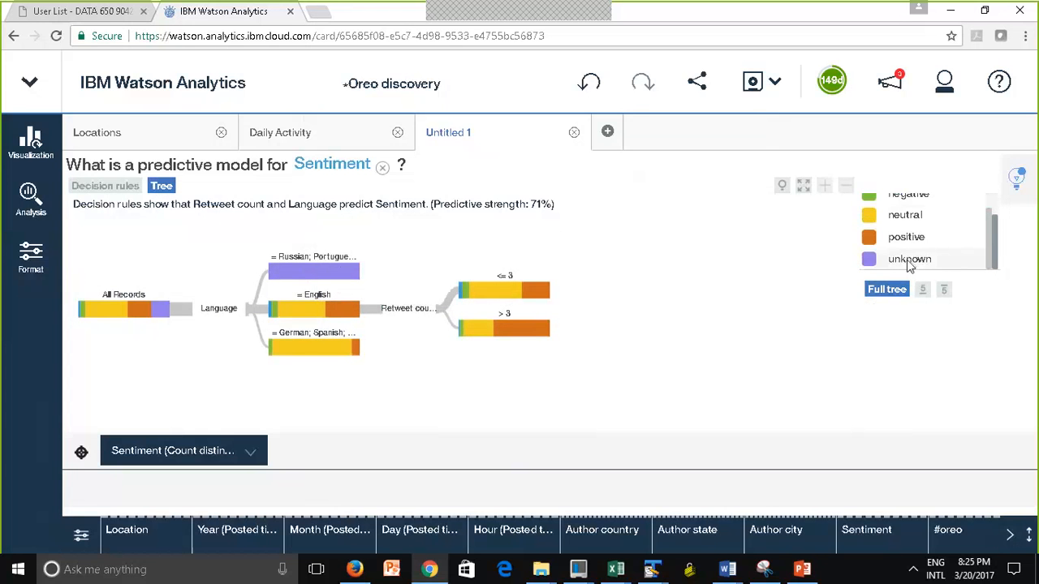
{"action": "mouse_move", "coordinate": [305, 271]}
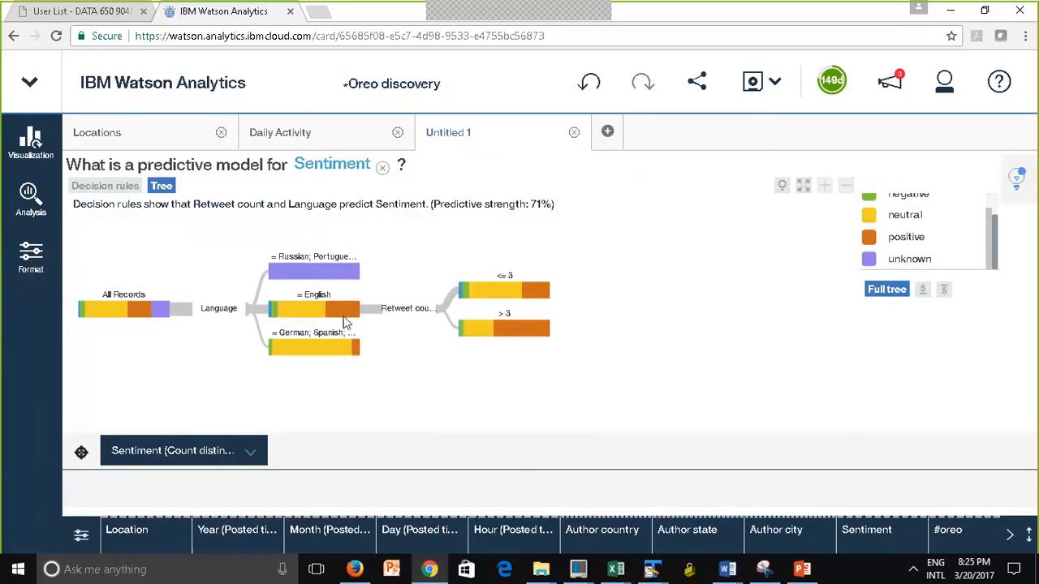
{"action": "mouse_move", "coordinate": [344, 322]}
{"action": "mouse_move", "coordinate": [531, 291]}
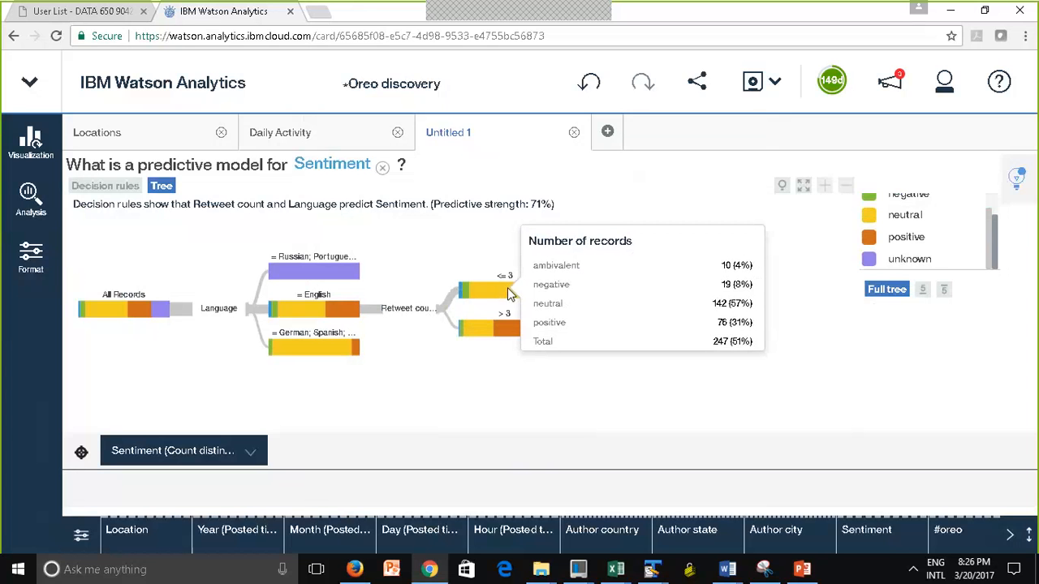
{"action": "mouse_move", "coordinate": [519, 334]}
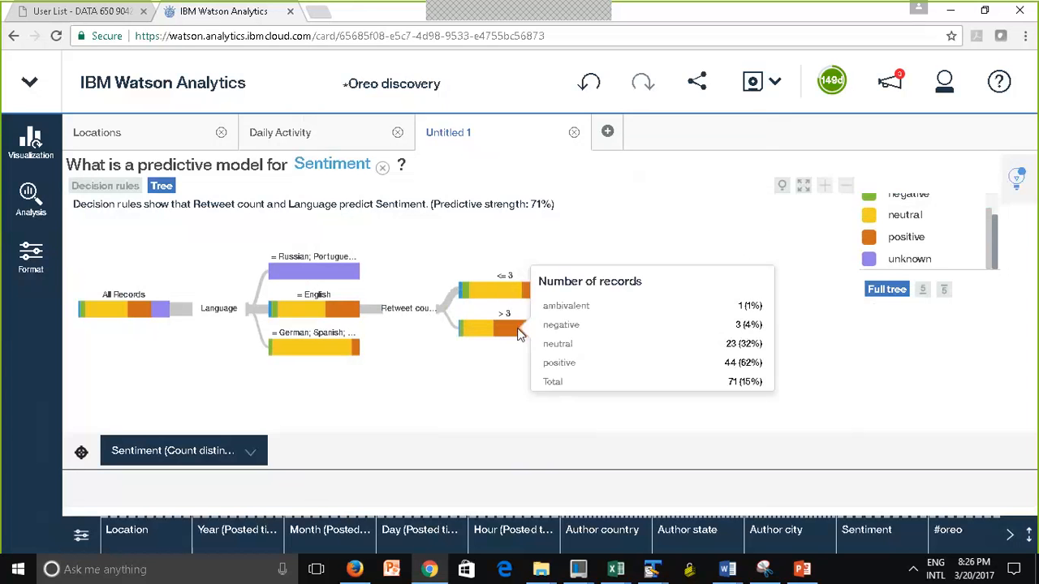
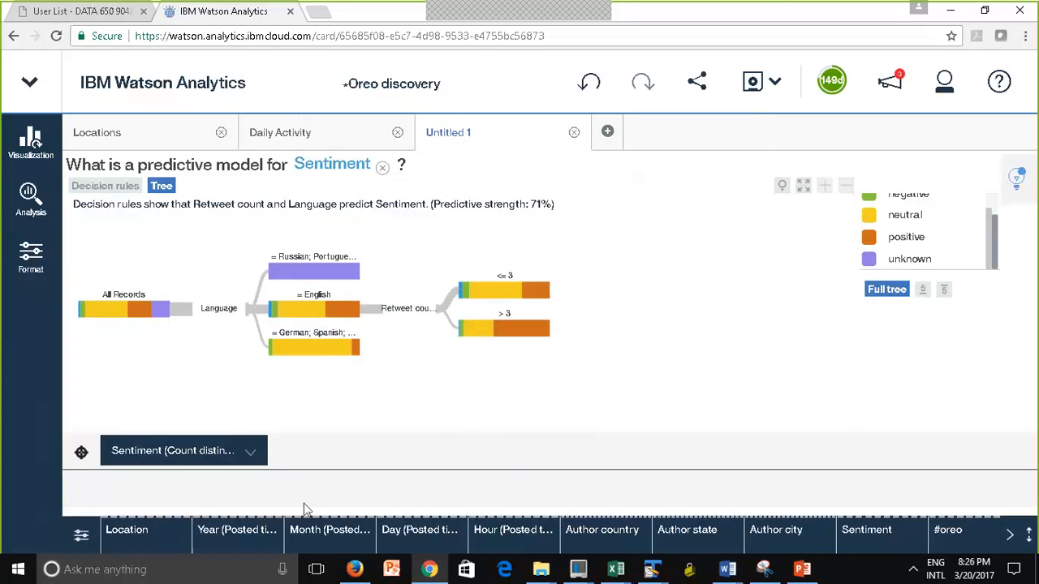
Rename the Untitled 1 tab holding the Sentiment predictive model to Polarity Model
{"action": "left_click", "coordinate": [206, 536]}
{"action": "left_click", "coordinate": [454, 138]}
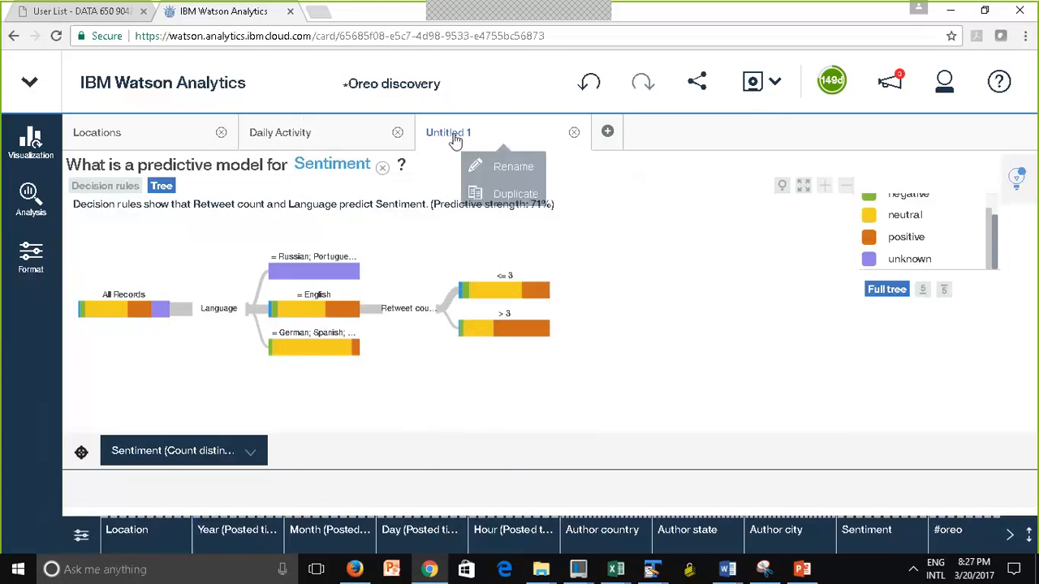
{"action": "left_click", "coordinate": [512, 170]}
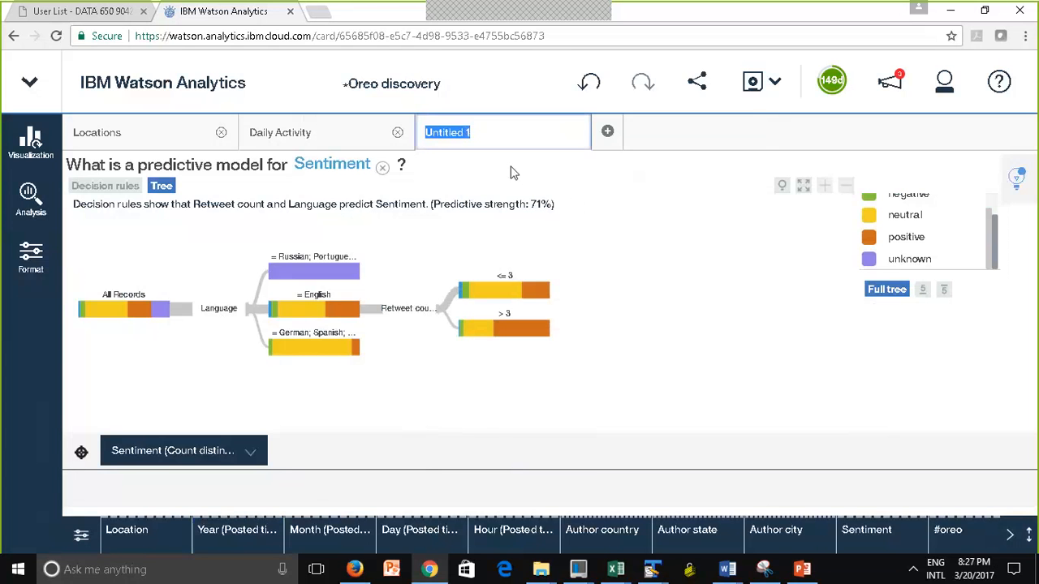
{"action": "type", "text": "P"}
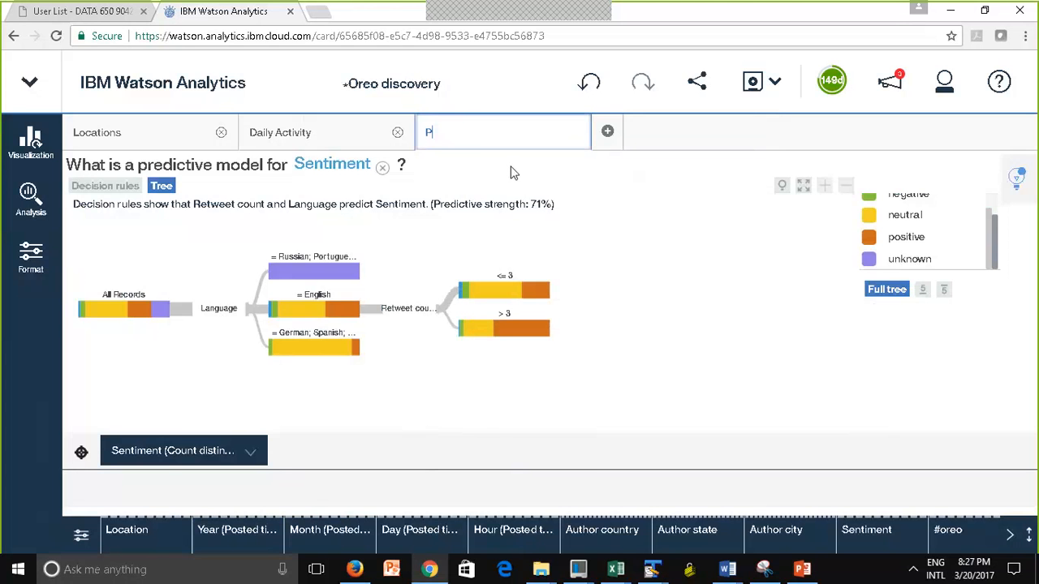
{"action": "type", "text": "olarity Model"}
{"action": "key", "text": "Return"}
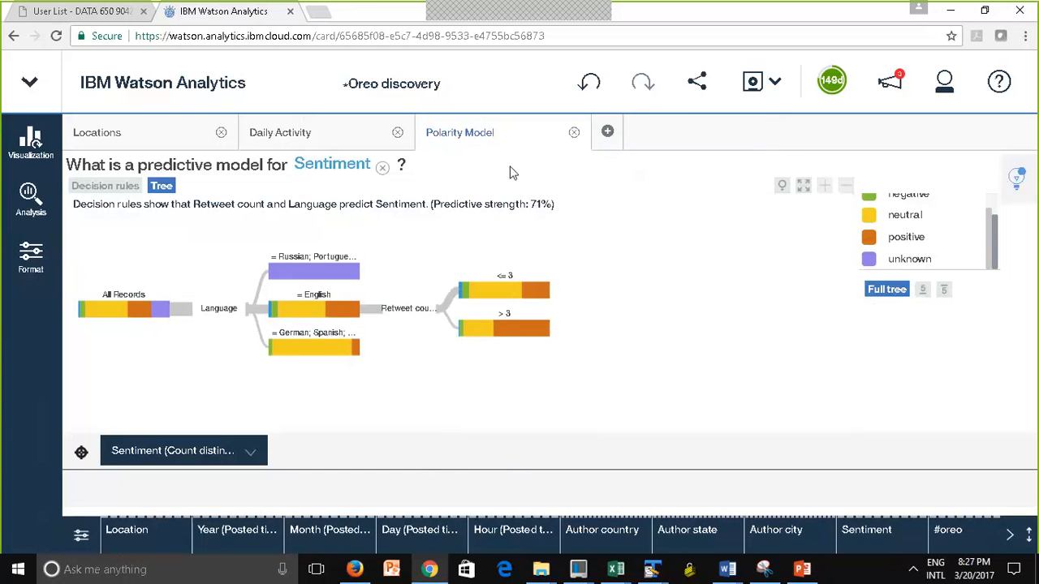
Create a grid visualization in a new tab with Author country as the rows and Sentiment as the columns
{"action": "left_click", "coordinate": [607, 135]}
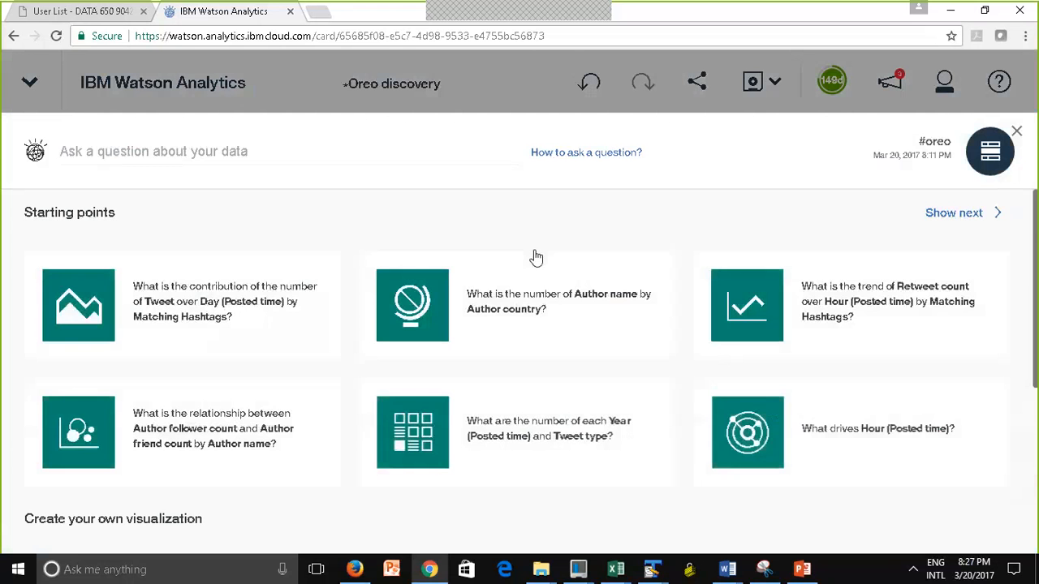
{"action": "left_click_drag", "start_coordinate": [1036, 308], "coordinate": [1036, 480]}
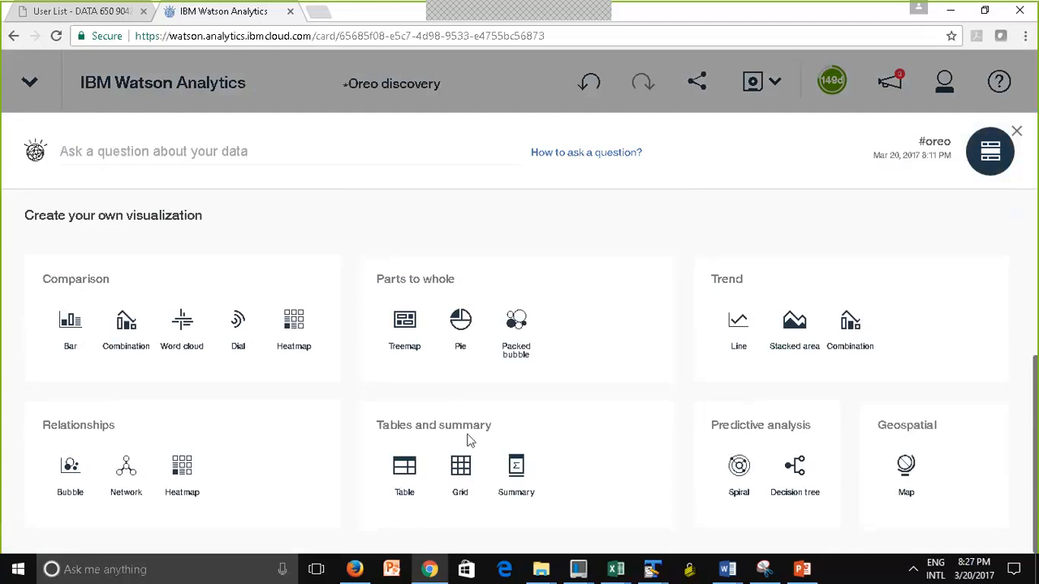
{"action": "left_click", "coordinate": [460, 479]}
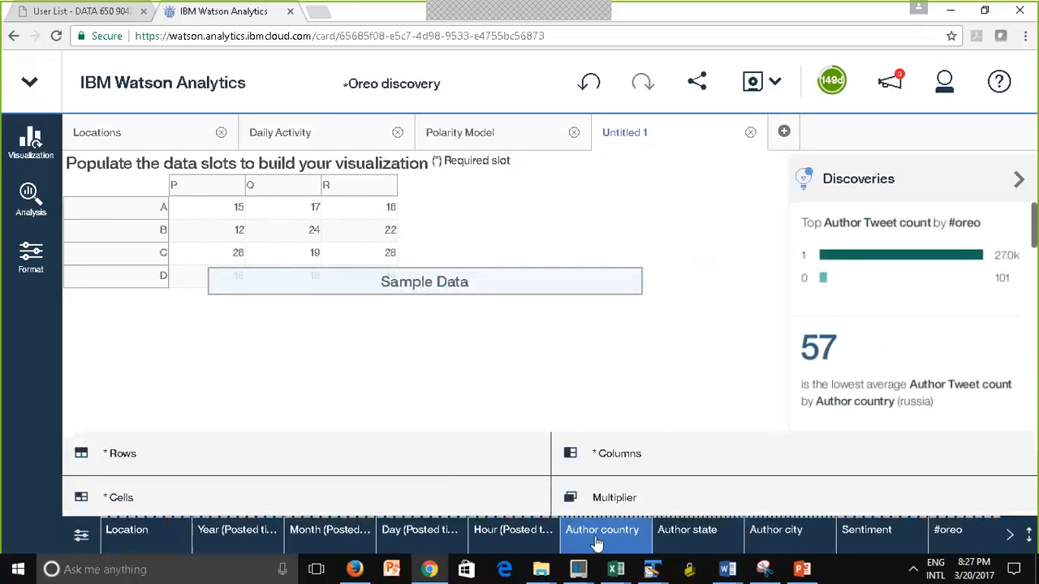
{"action": "left_click_drag", "start_coordinate": [598, 542], "coordinate": [112, 218]}
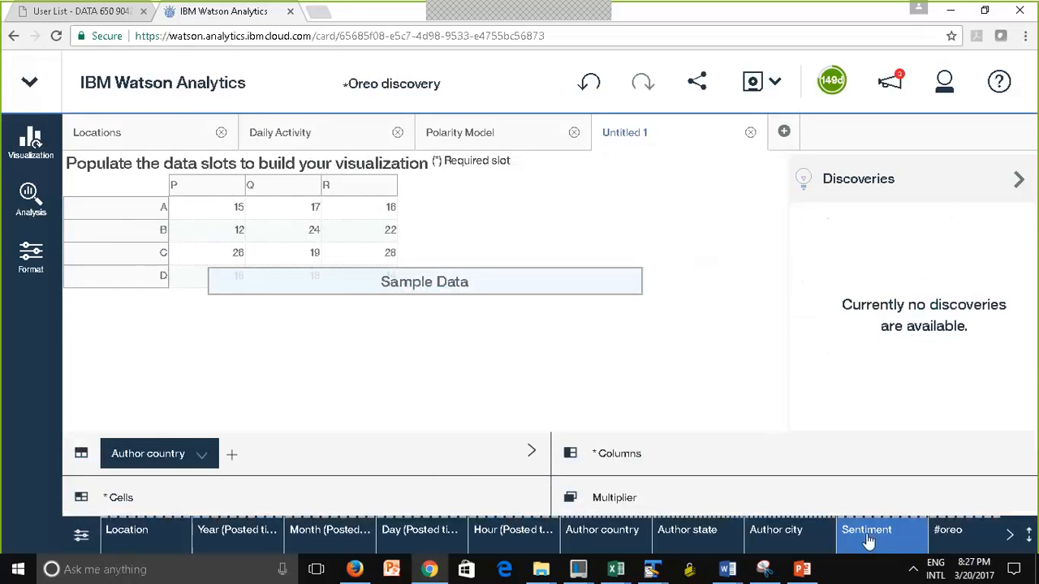
{"action": "left_click_drag", "start_coordinate": [867, 541], "coordinate": [207, 188]}
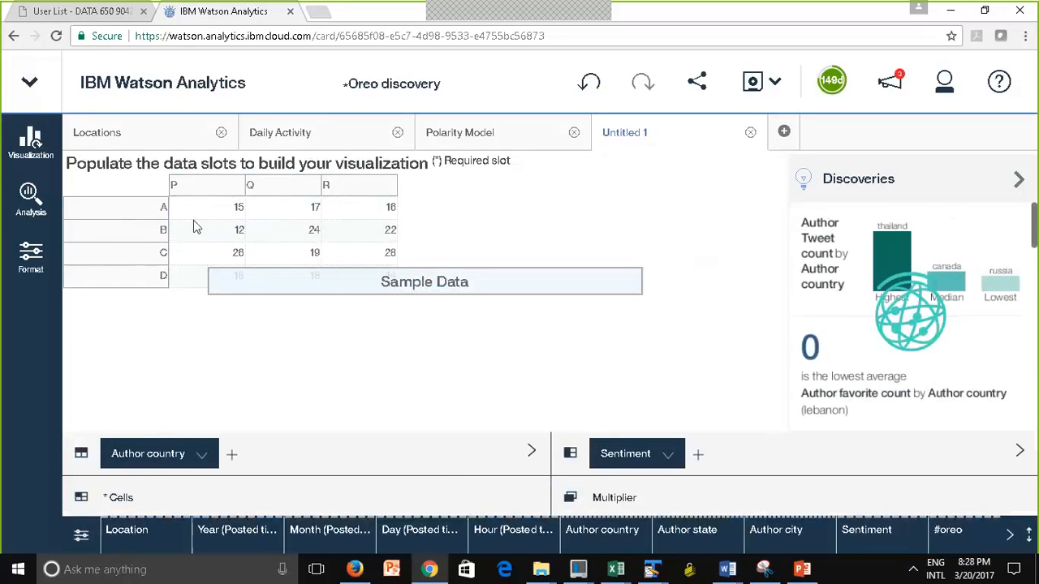
Fill the grid's cells with Author Tweet count and inspect the value for canada and neutral
{"action": "left_click", "coordinate": [1010, 536]}
{"action": "left_click", "coordinate": [1009, 537]}
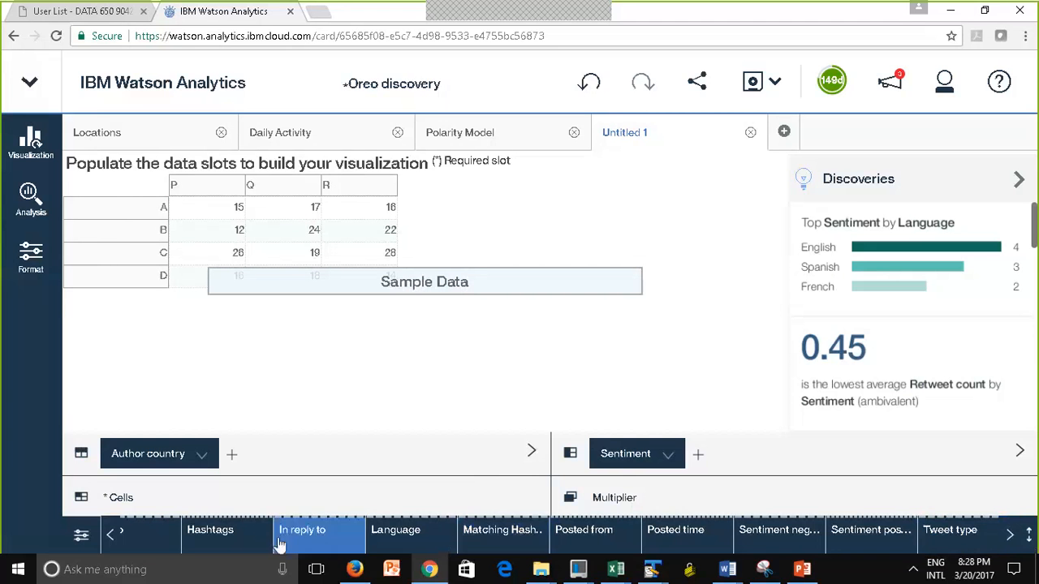
{"action": "left_click", "coordinate": [112, 535]}
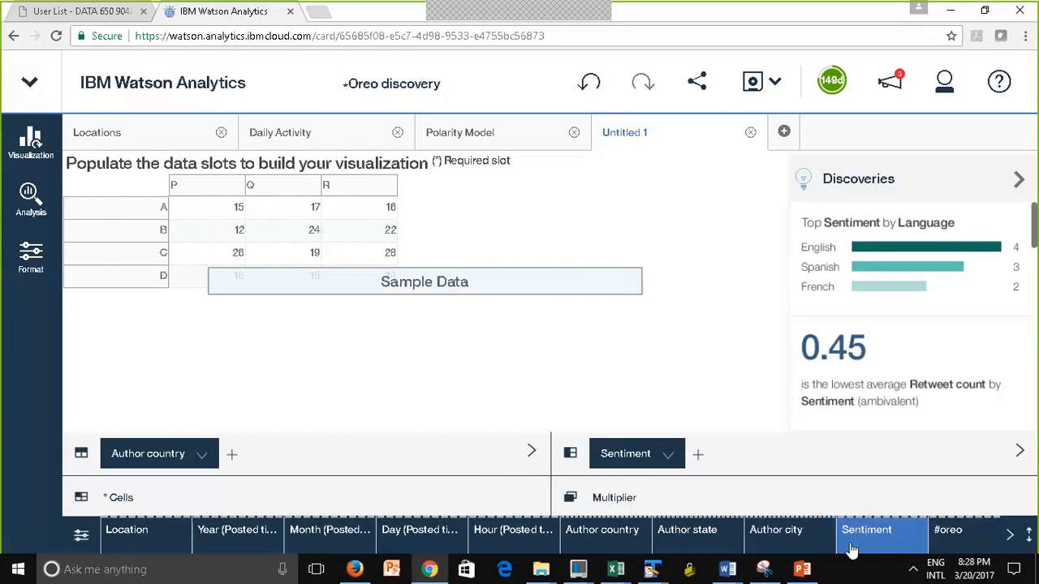
{"action": "left_click", "coordinate": [1010, 535]}
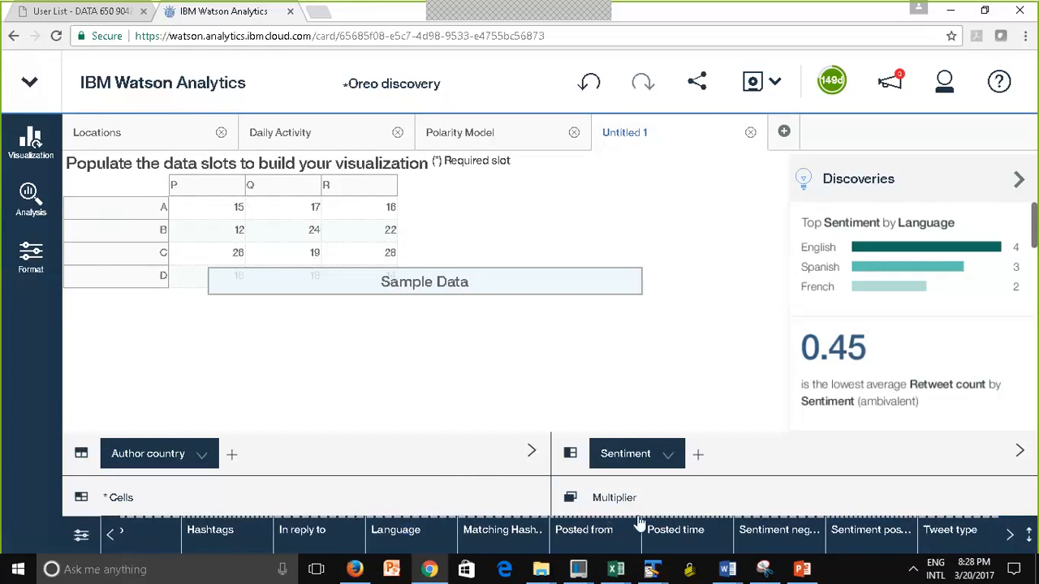
{"action": "left_click", "coordinate": [1011, 540]}
{"action": "left_click", "coordinate": [1012, 540]}
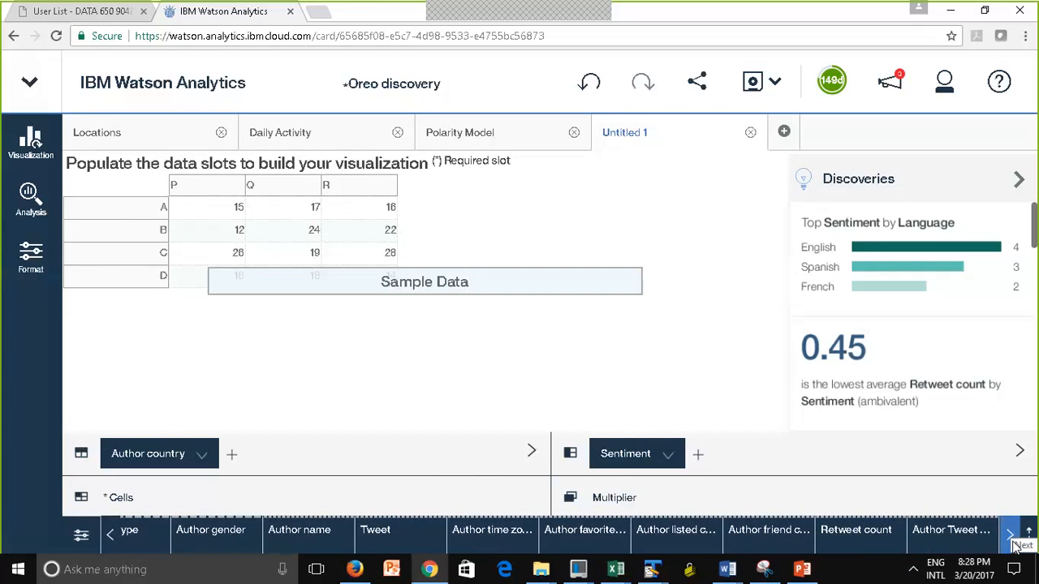
{"action": "left_click", "coordinate": [952, 534]}
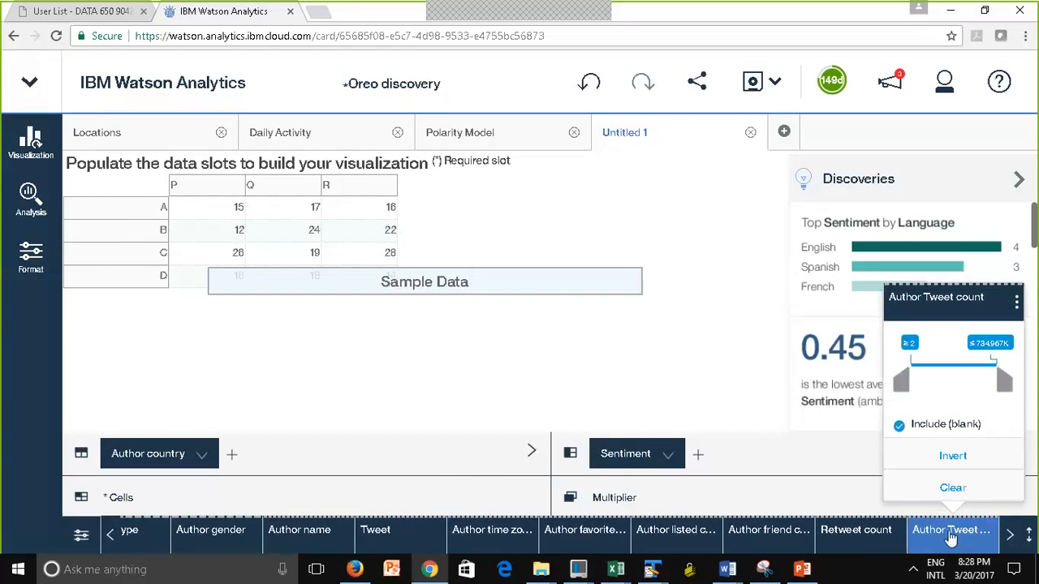
{"action": "left_click_drag", "start_coordinate": [949, 532], "coordinate": [255, 232]}
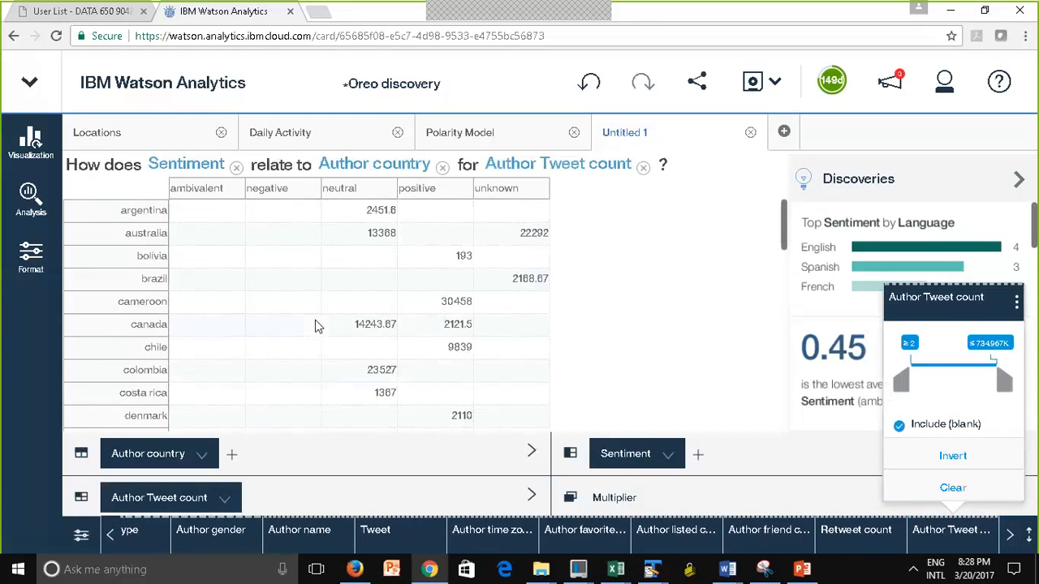
{"action": "left_click", "coordinate": [682, 353]}
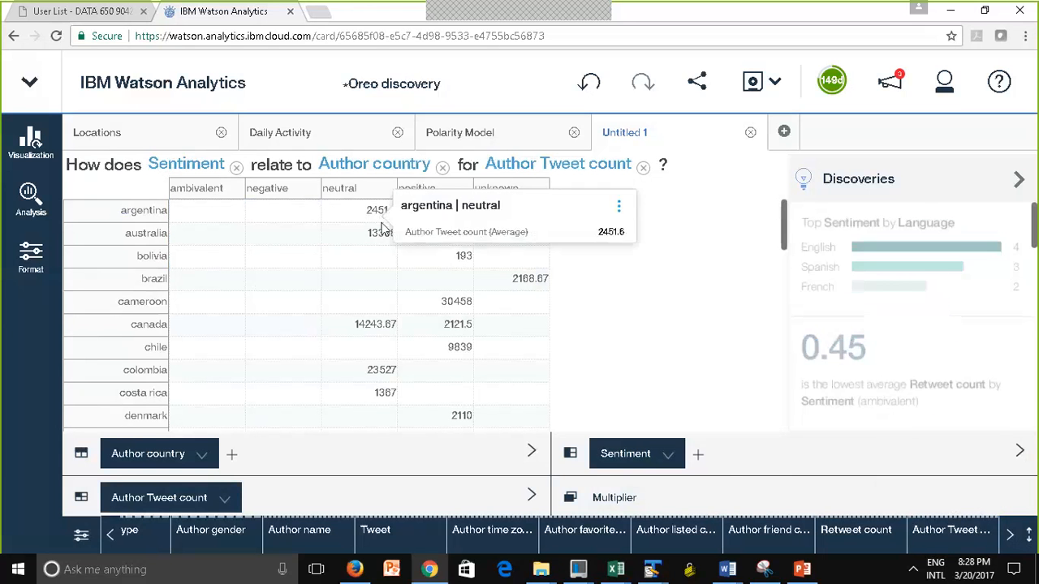
{"action": "mouse_move", "coordinate": [388, 326]}
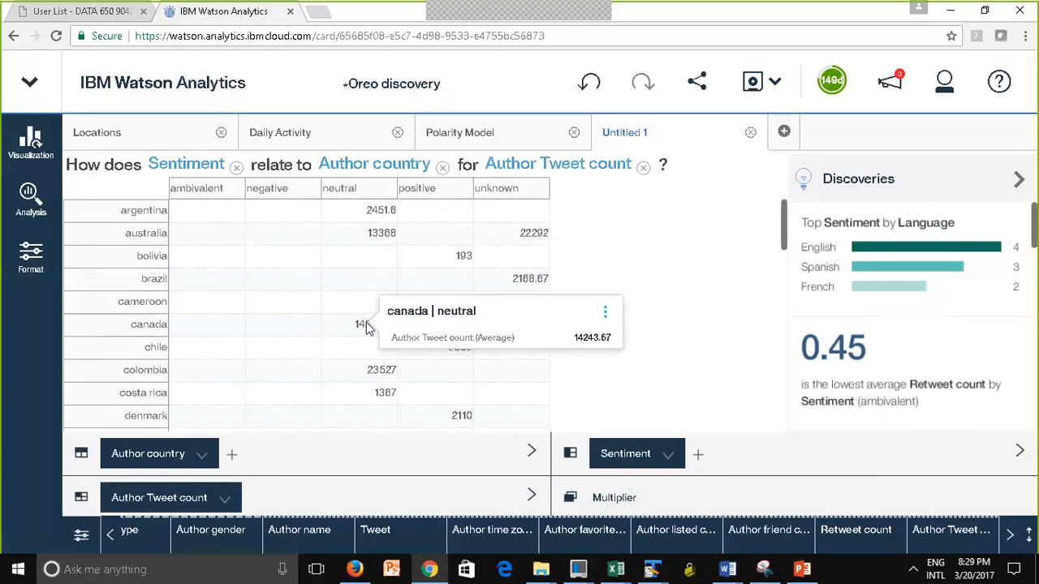
{"action": "left_click", "coordinate": [366, 326]}
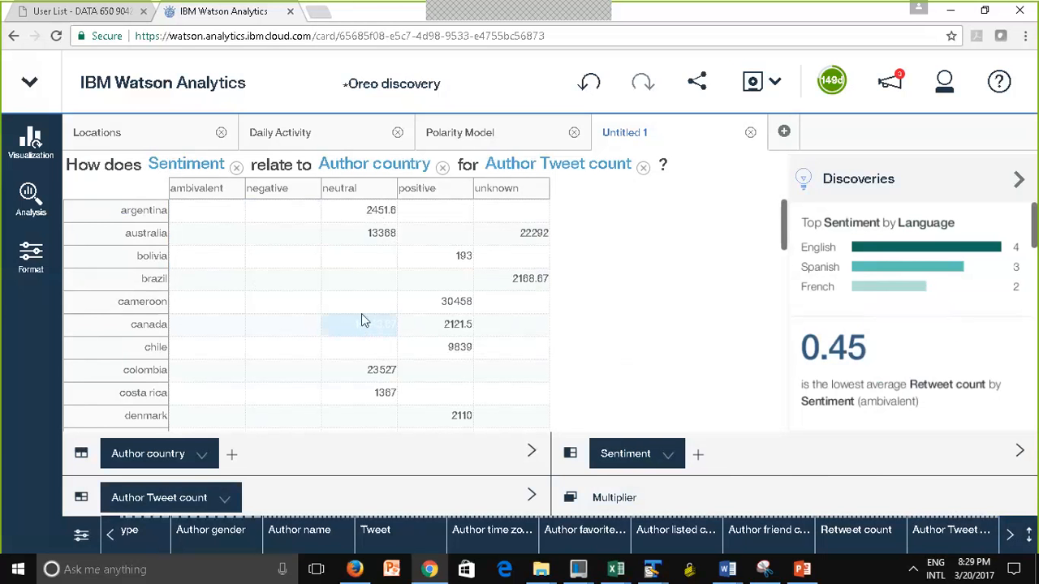
Change the aggregation of Author Tweet count to Count and check the counts in the grid
{"action": "left_click", "coordinate": [945, 539]}
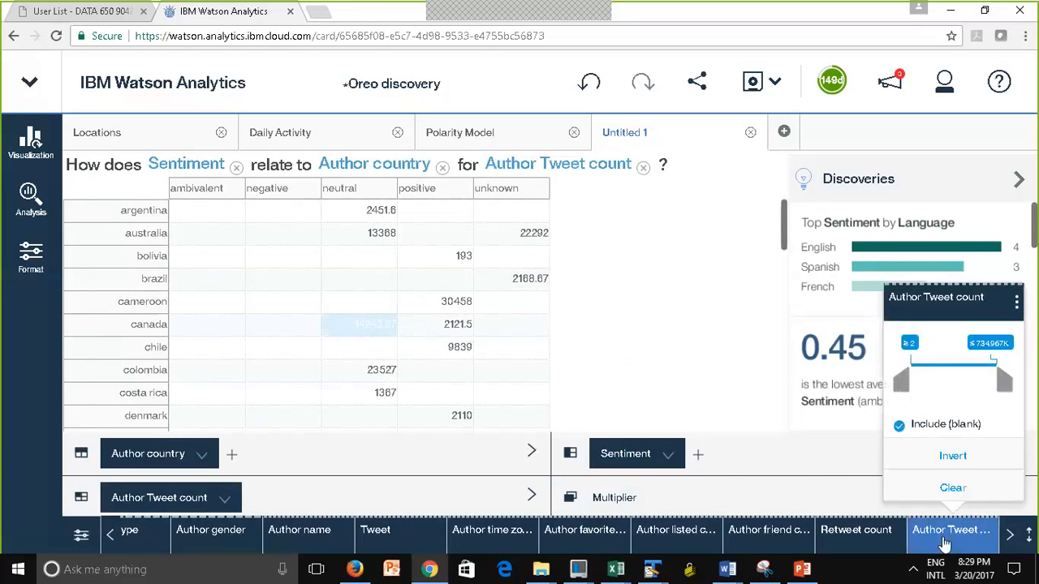
{"action": "left_click", "coordinate": [1016, 301]}
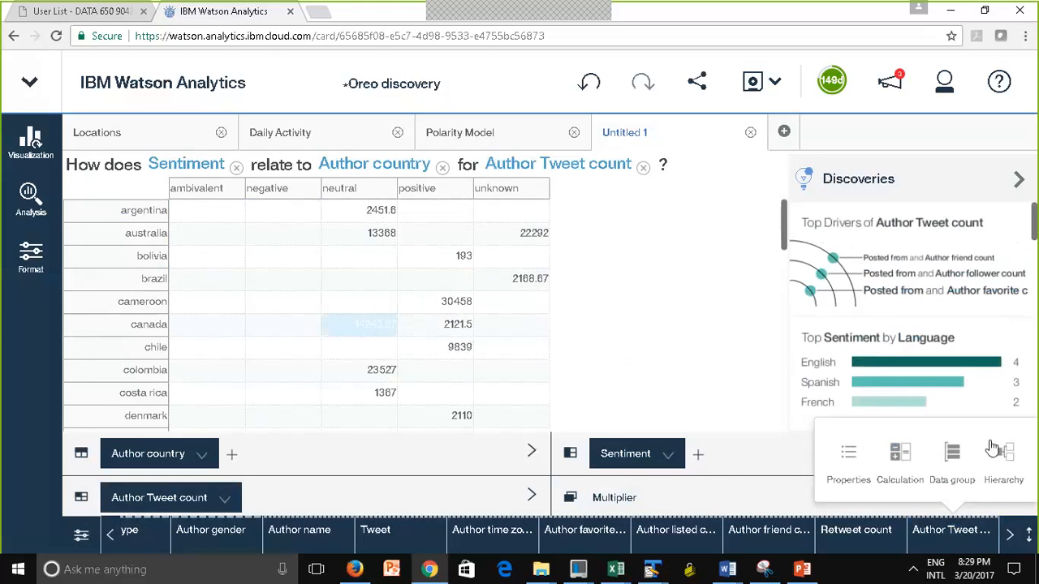
{"action": "left_click", "coordinate": [847, 467]}
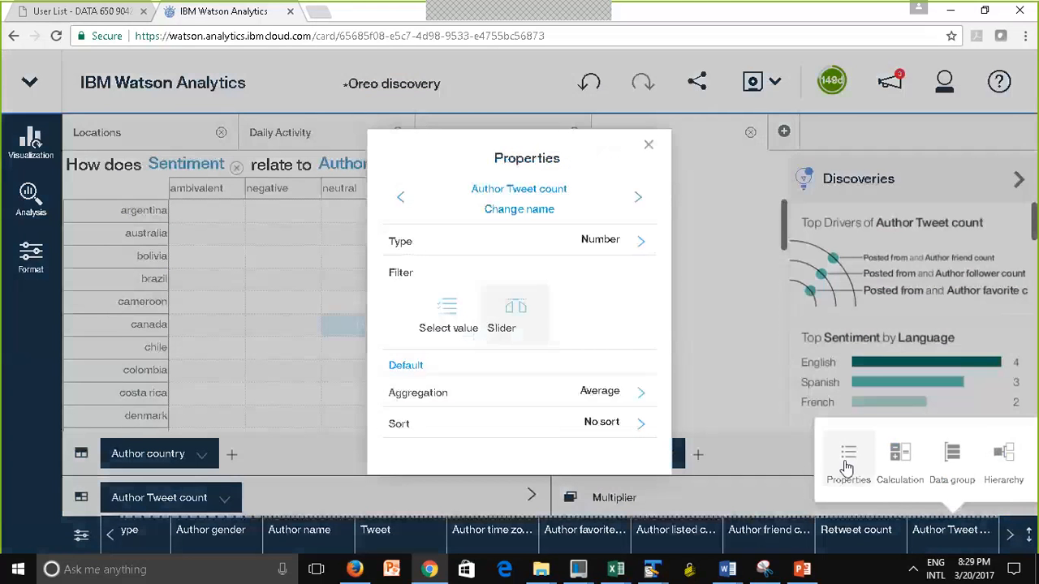
{"action": "left_click", "coordinate": [641, 400]}
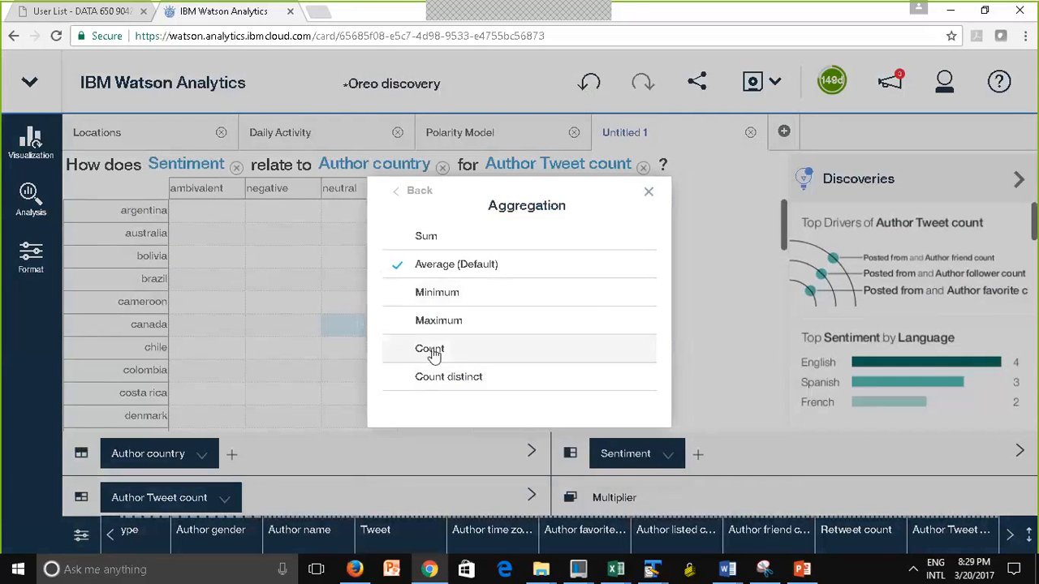
{"action": "left_click", "coordinate": [430, 348]}
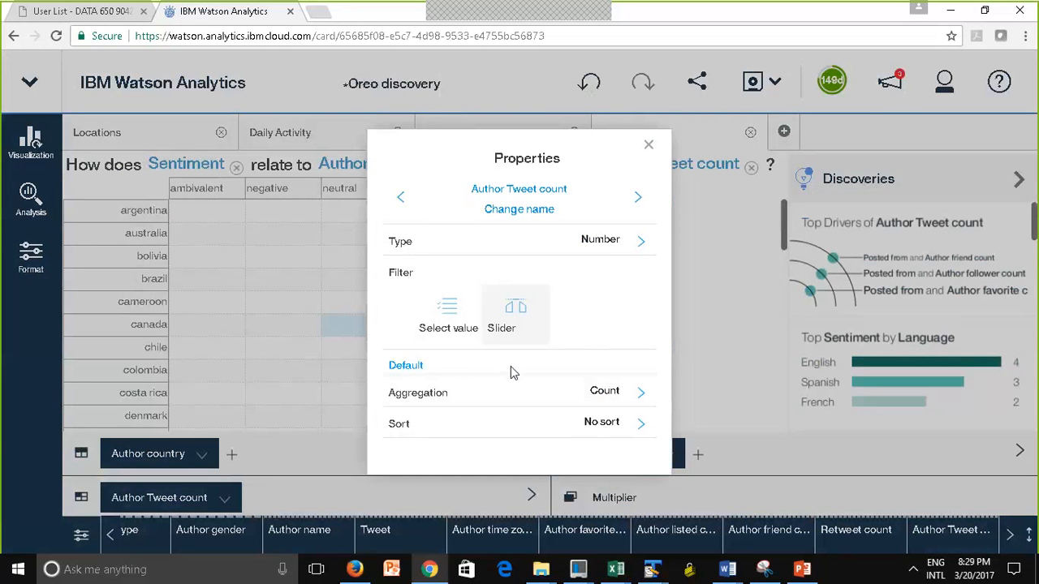
{"action": "left_click", "coordinate": [649, 148]}
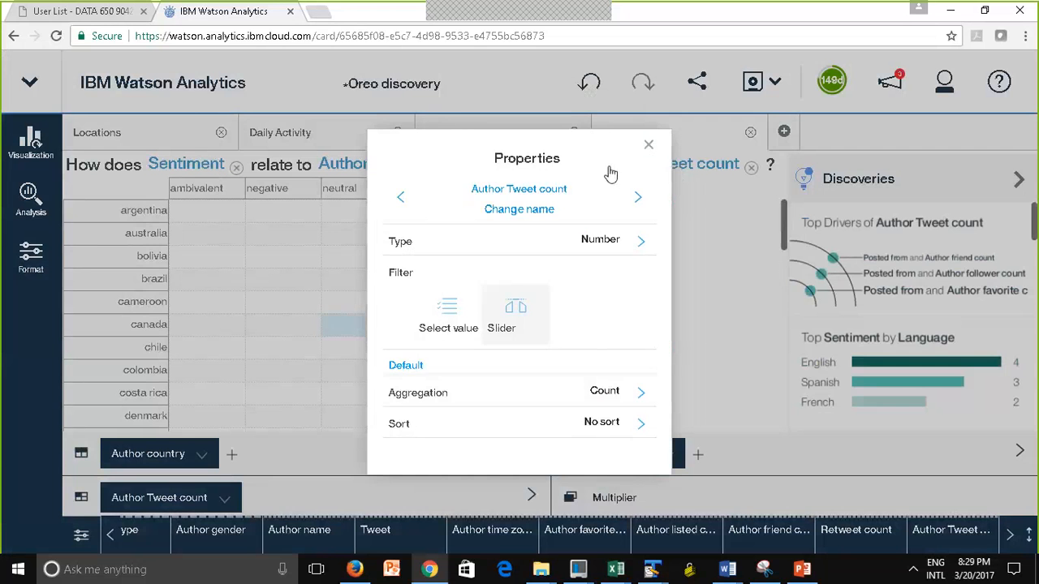
{"action": "mouse_move", "coordinate": [427, 371]}
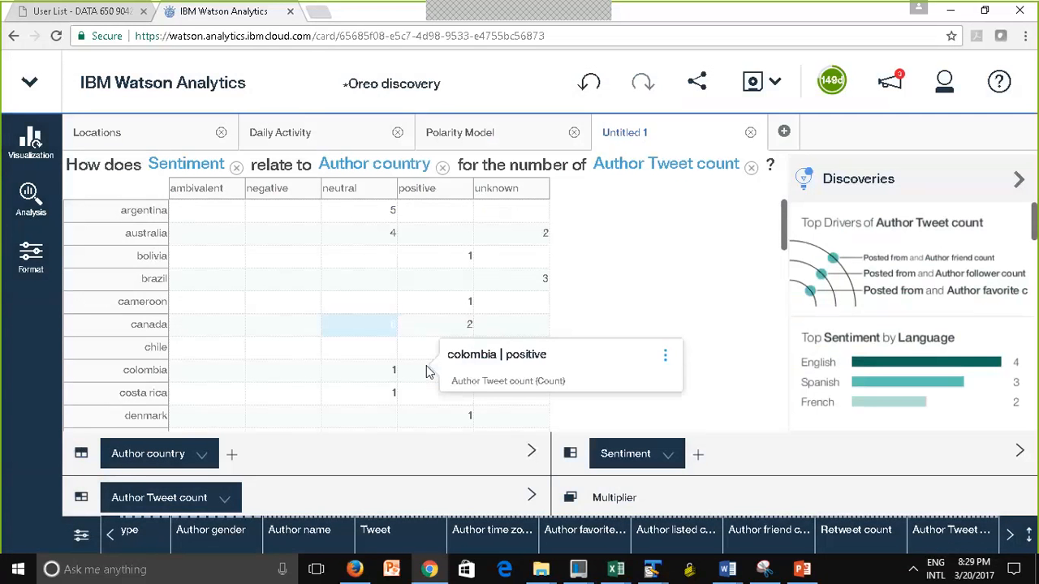
{"action": "mouse_move", "coordinate": [392, 241]}
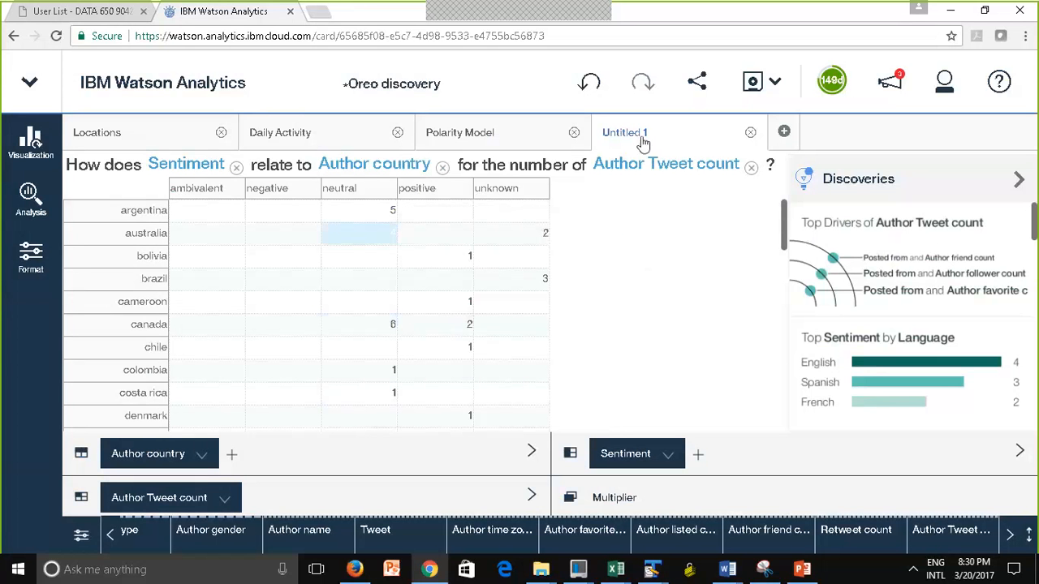
Rename the grid's tab to Summary Table
{"action": "mouse_move", "coordinate": [623, 139]}
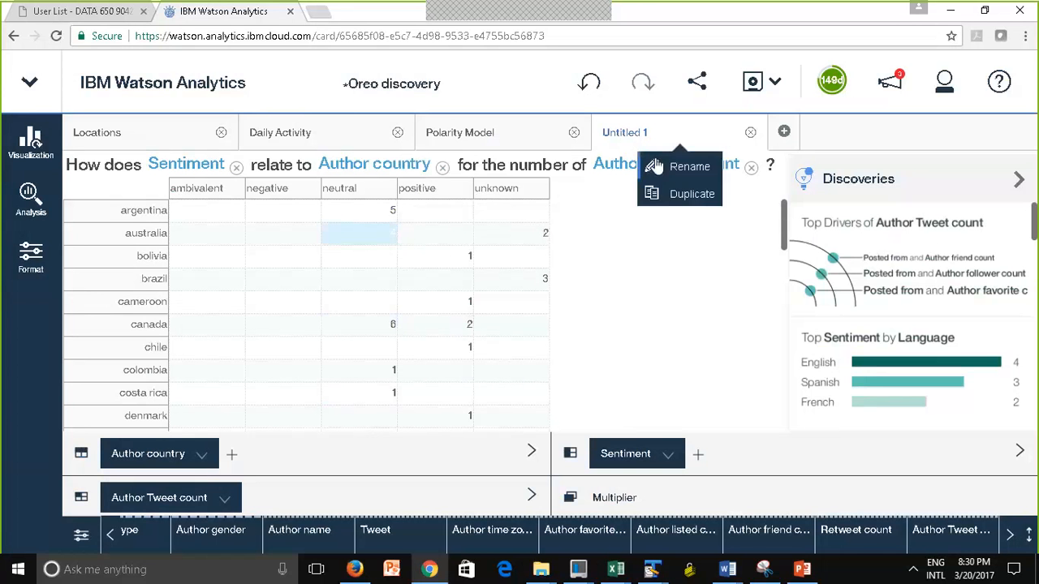
{"action": "left_click", "coordinate": [667, 169]}
{"action": "type", "text": "Summary Table"}
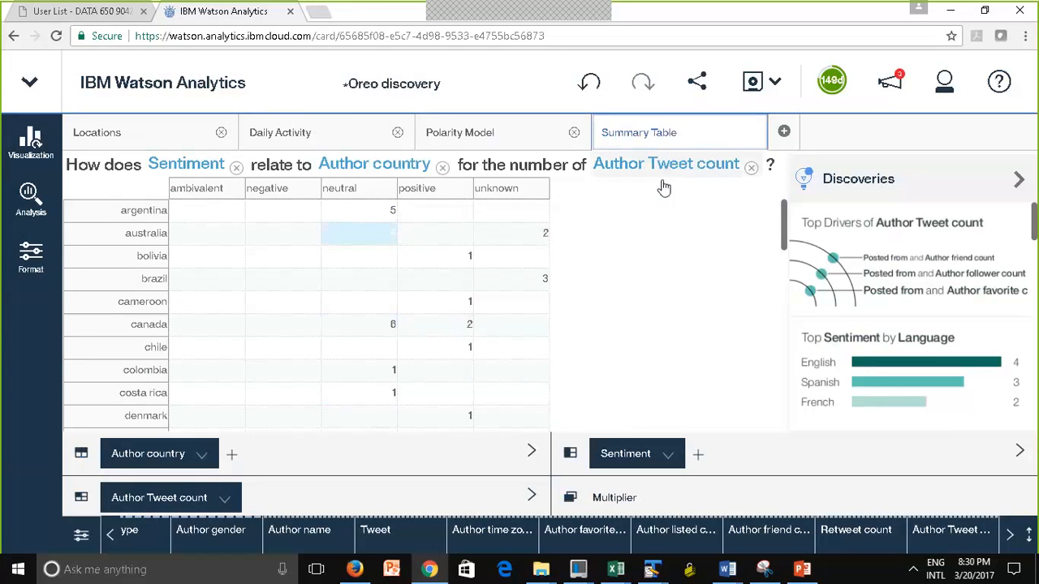
{"action": "left_click", "coordinate": [641, 331]}
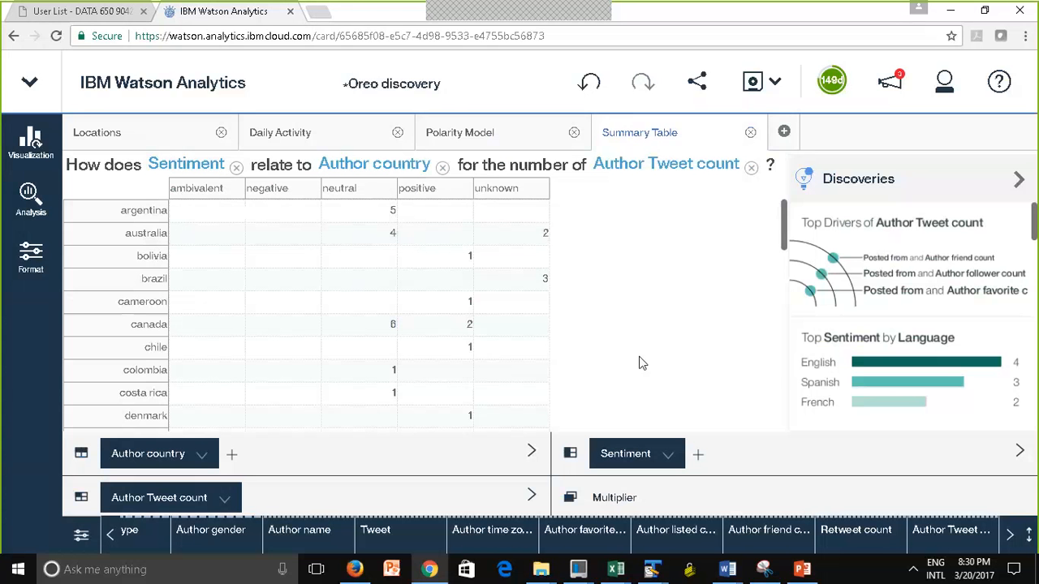
Examine the tweet counts by author country and sentiment through the whole grid, including the united states row
{"action": "left_click", "coordinate": [524, 343]}
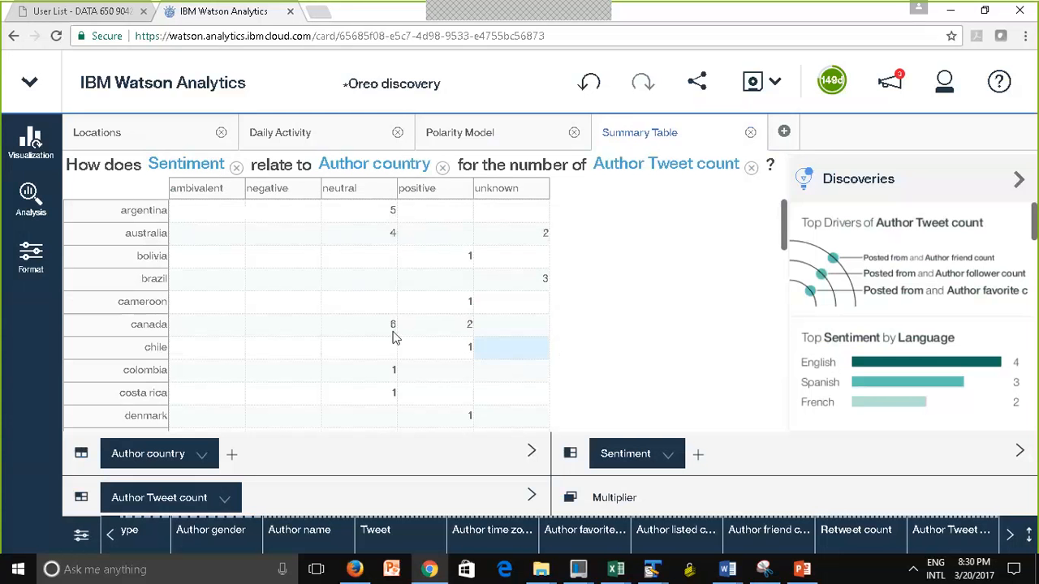
{"action": "mouse_move", "coordinate": [393, 336]}
{"action": "mouse_move", "coordinate": [467, 265]}
{"action": "left_click_drag", "start_coordinate": [784, 243], "coordinate": [776, 452]}
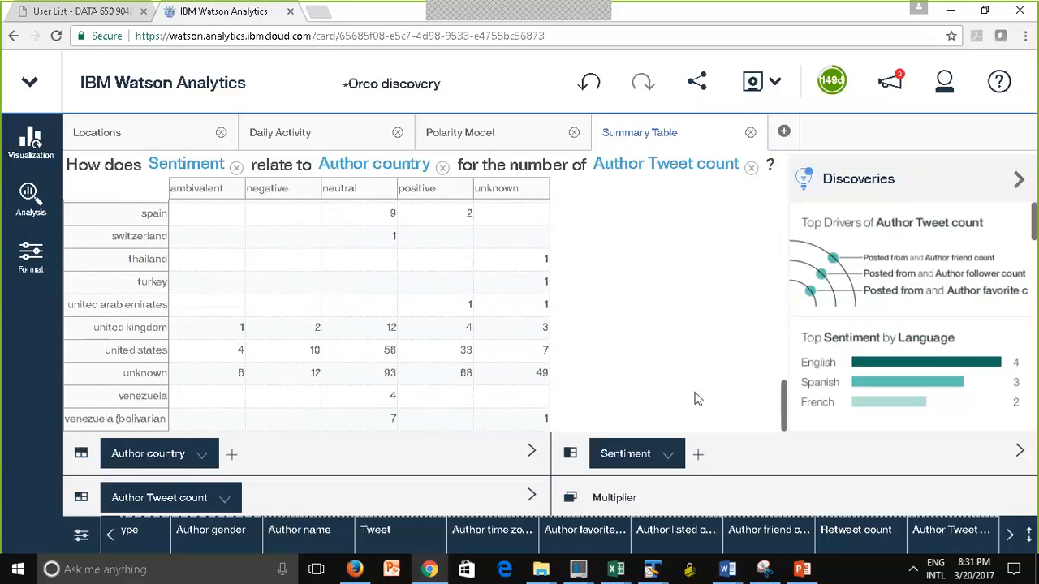
{"action": "mouse_move", "coordinate": [221, 357]}
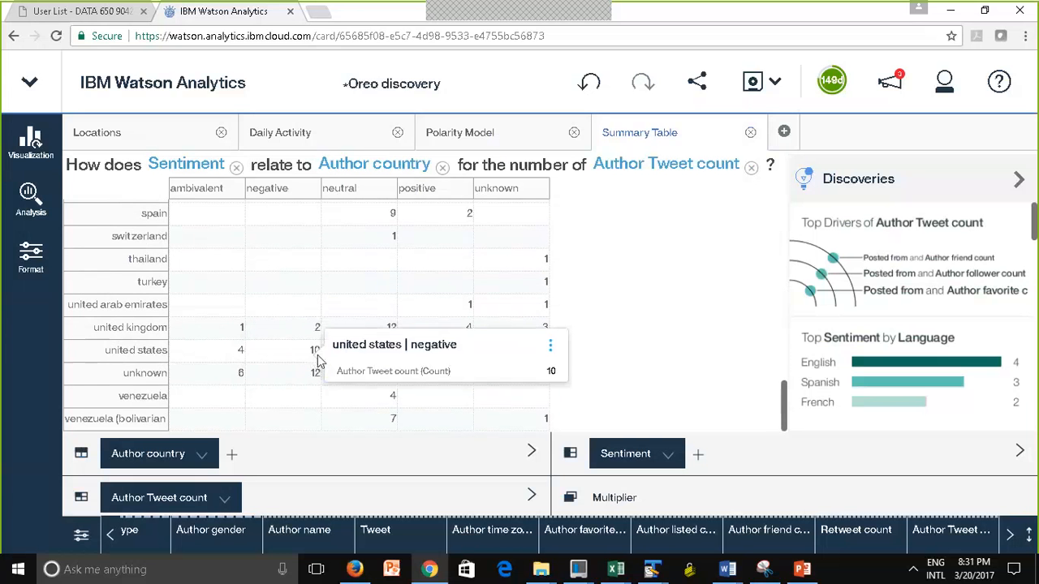
{"action": "mouse_move", "coordinate": [391, 357]}
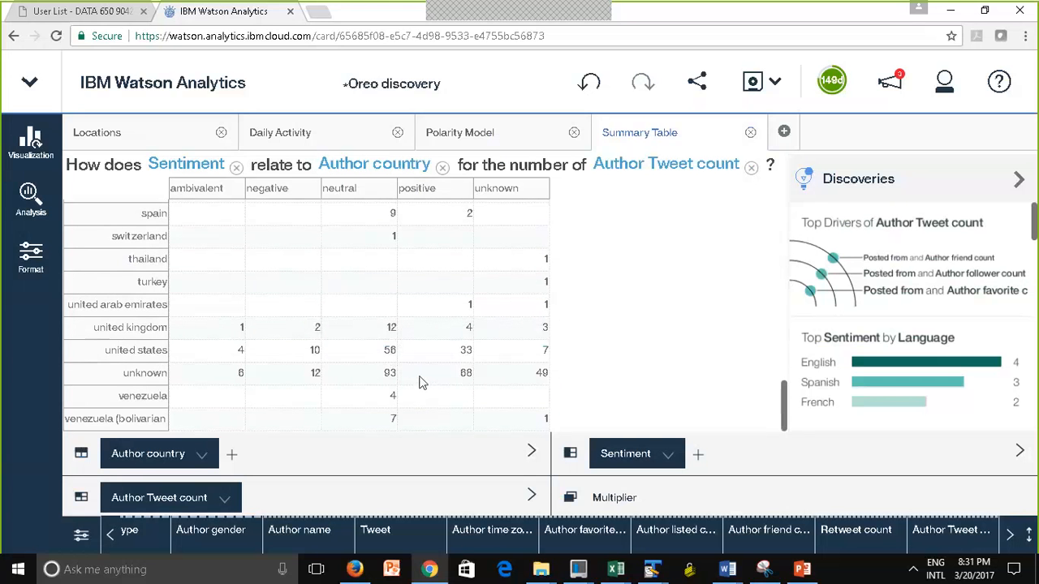
{"action": "left_click_drag", "start_coordinate": [784, 414], "coordinate": [778, 199]}
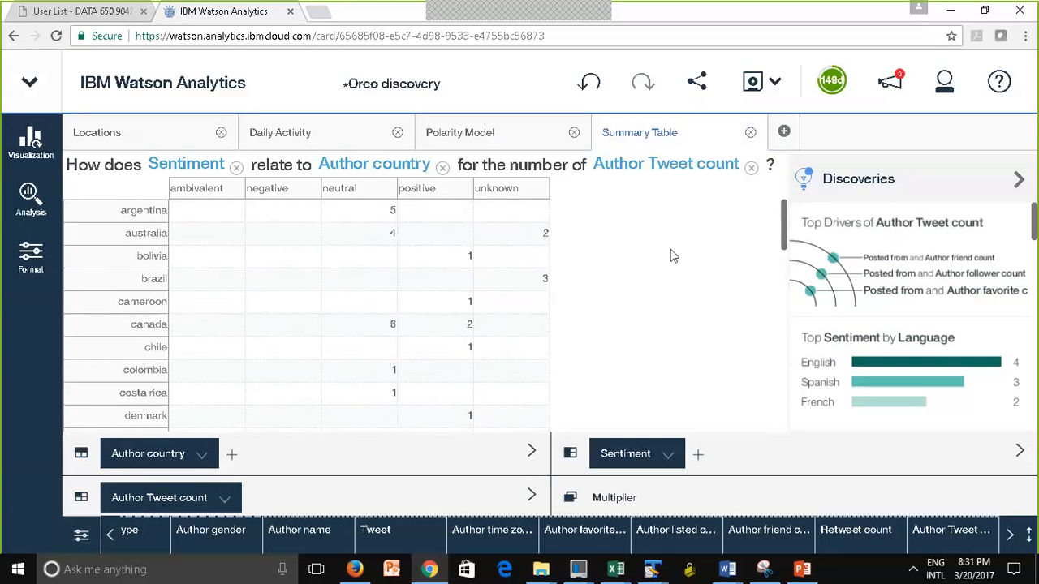
Save the Oreo discovery and adjust the page's zoom level
{"action": "left_click", "coordinate": [755, 85]}
{"action": "key", "text": "ctrl+plus"}
{"action": "key", "text": "ctrl+minus"}
{"action": "key", "text": "ctrl+minus"}
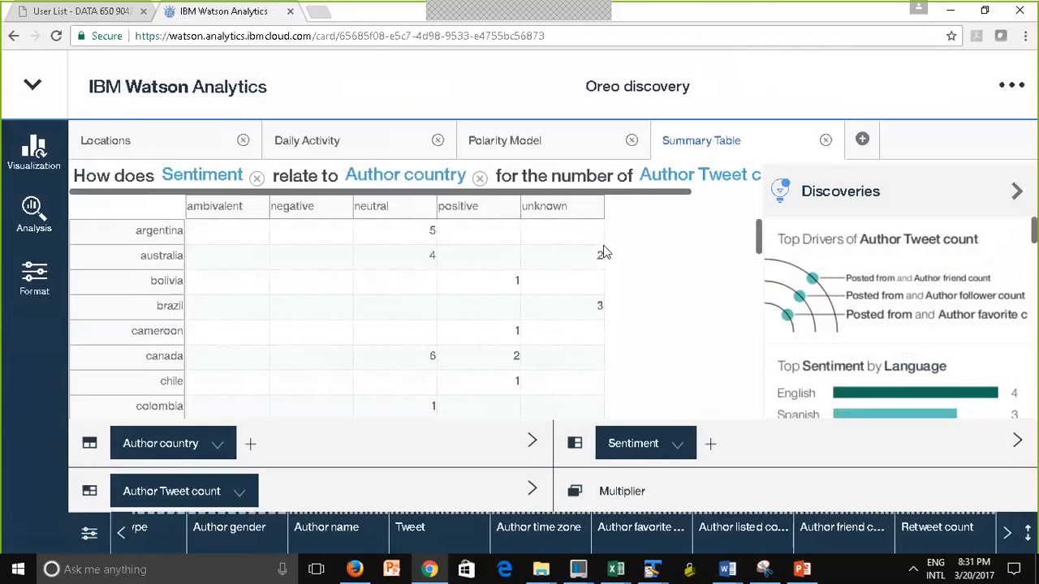
Create a dashboard display named Oreo Display with the single-panel layout
{"action": "key", "text": "ctrl+minus"}
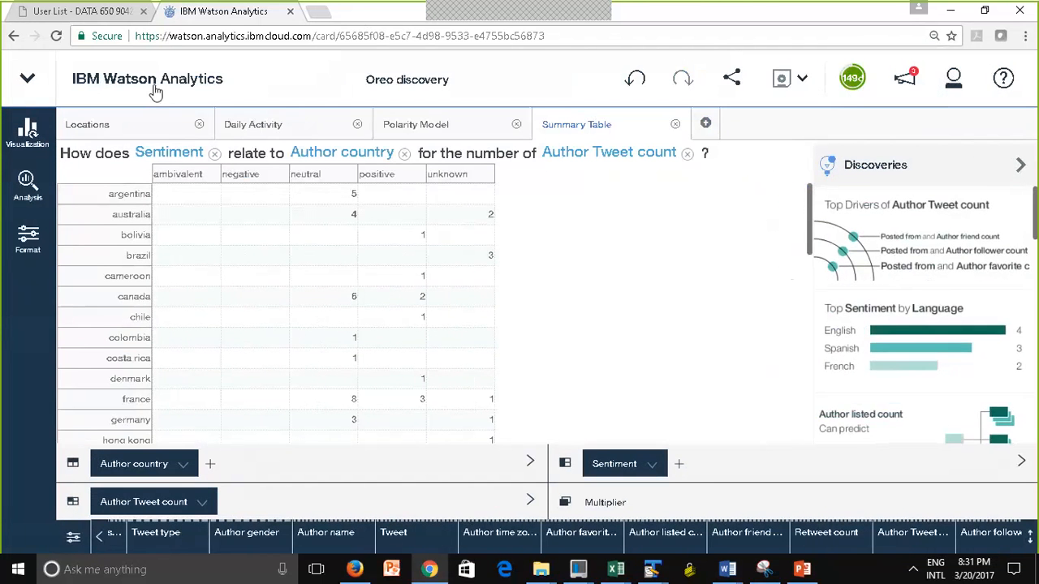
{"action": "left_click", "coordinate": [154, 92]}
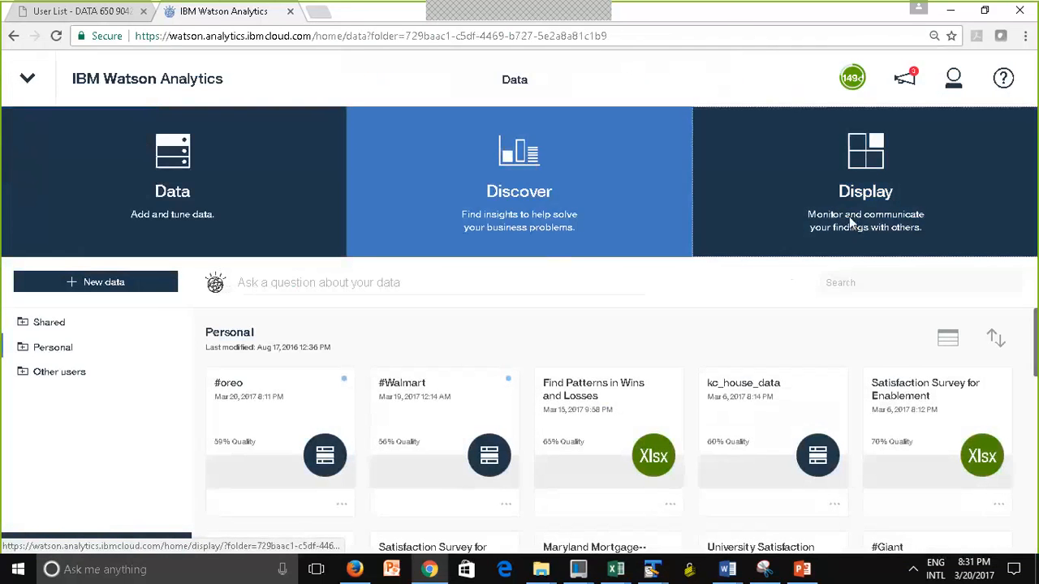
{"action": "left_click", "coordinate": [843, 244]}
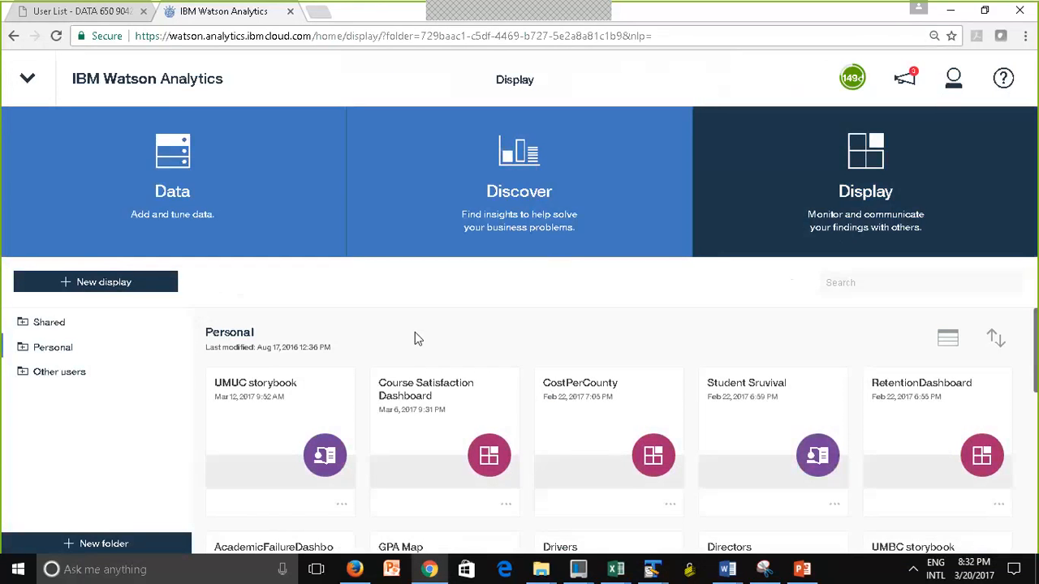
{"action": "left_click", "coordinate": [113, 286]}
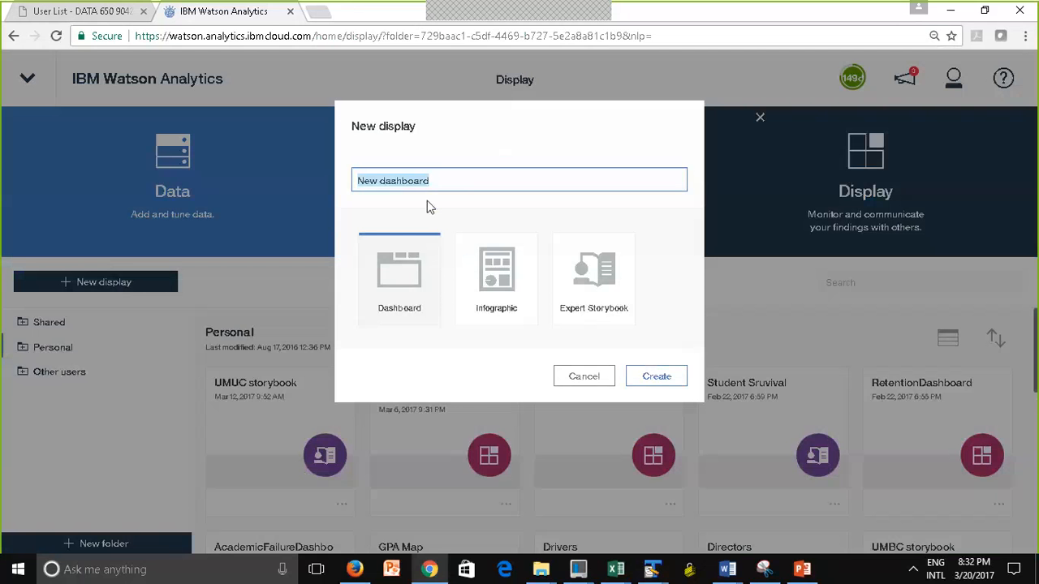
{"action": "type", "text": "Oreo"}
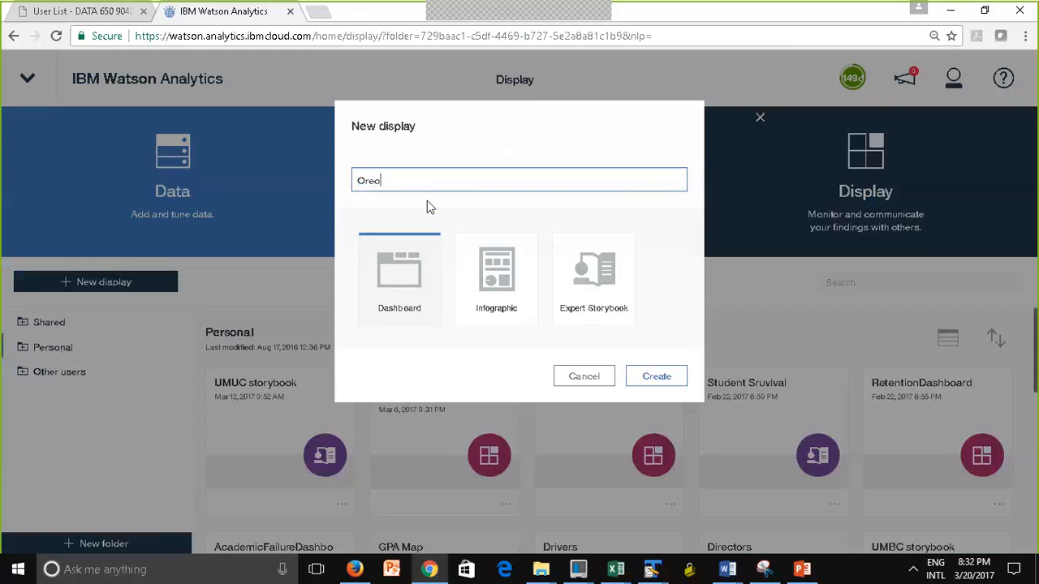
{"action": "type", "text": " Display"}
{"action": "left_click", "coordinate": [397, 281]}
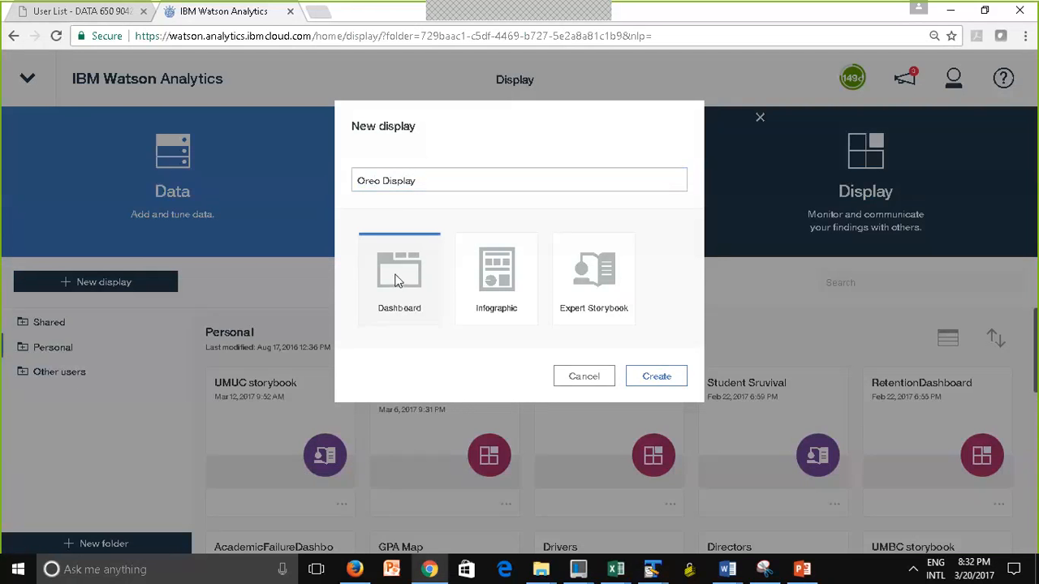
{"action": "left_click", "coordinate": [673, 374]}
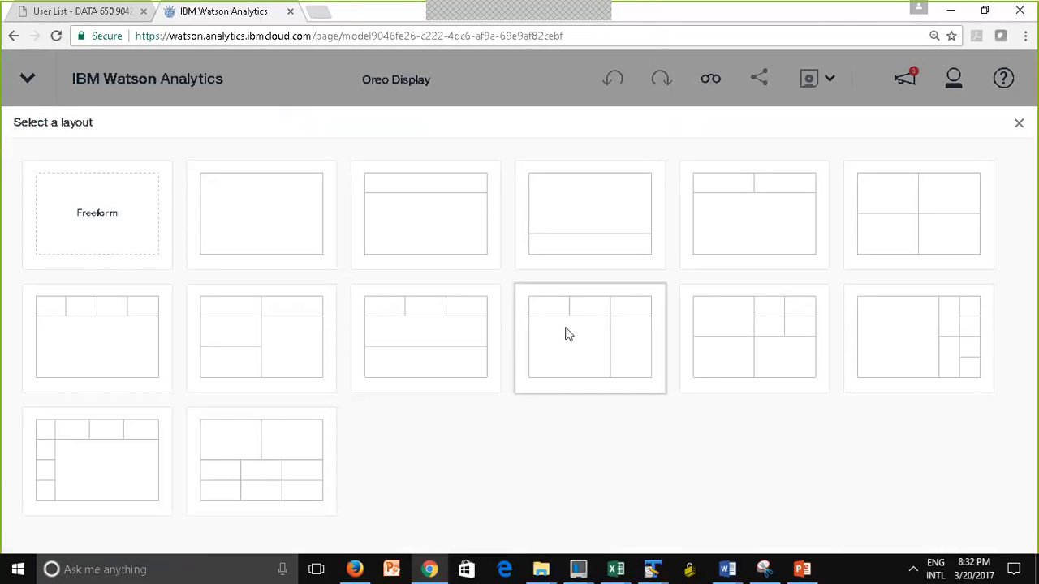
{"action": "left_click", "coordinate": [247, 215]}
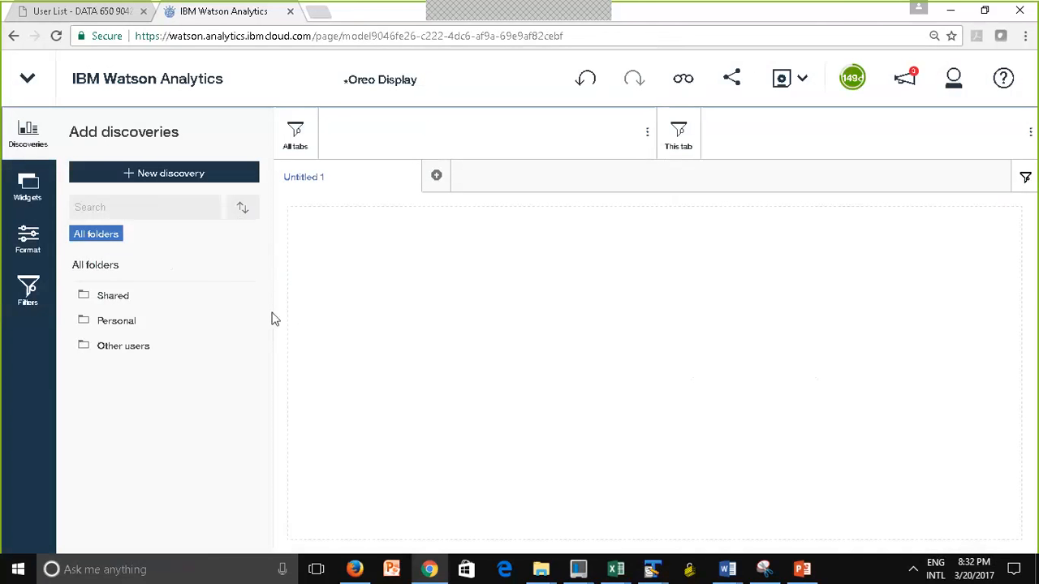
Place the Locations map from the Personal folder's Oreo discovery in the dashboard's empty panel
{"action": "left_click", "coordinate": [116, 323]}
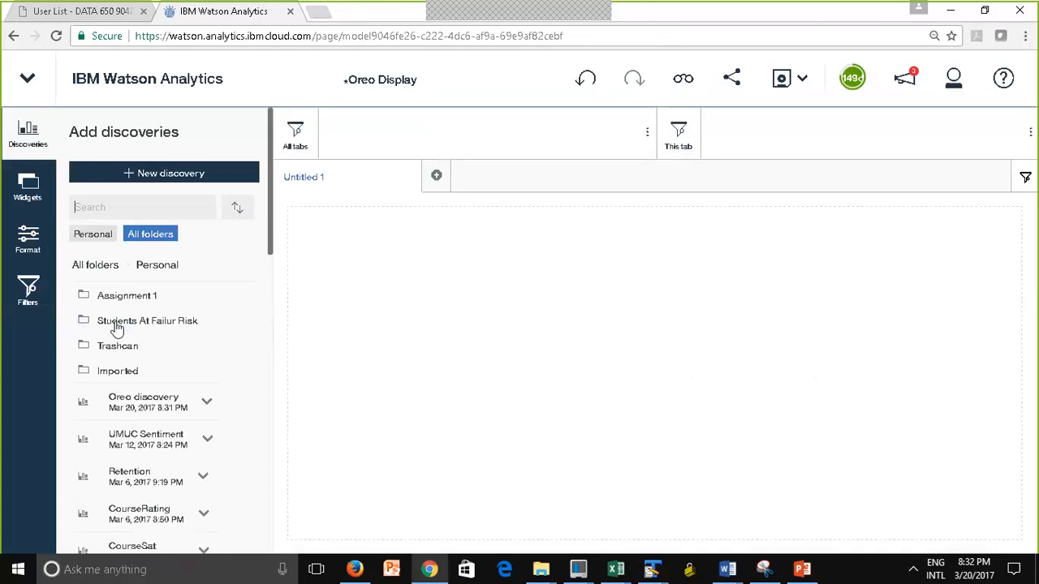
{"action": "scroll", "coordinate": [274, 232], "scroll_direction": "down", "scroll_amount": 3}
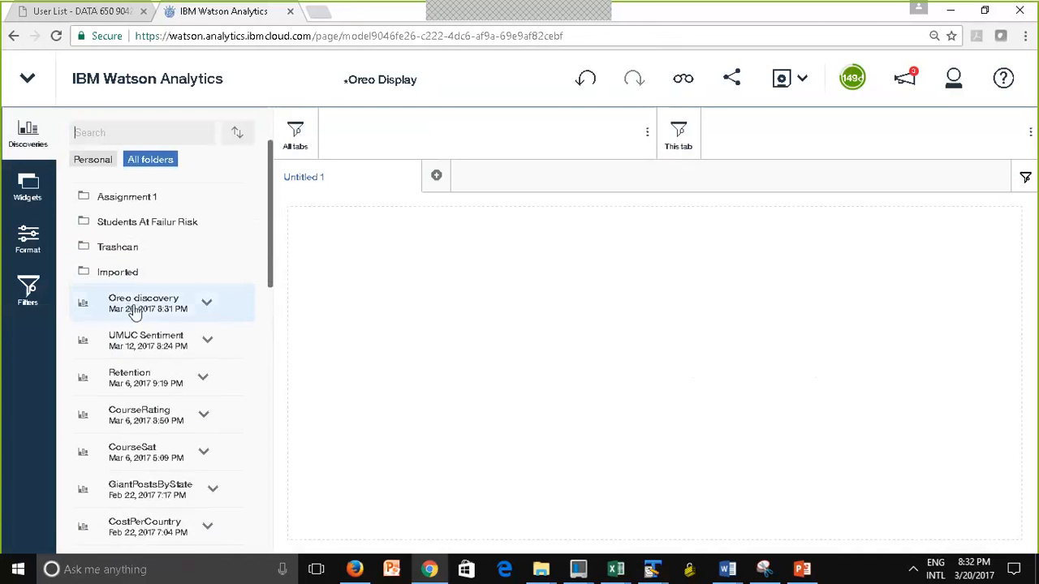
{"action": "left_click", "coordinate": [205, 302]}
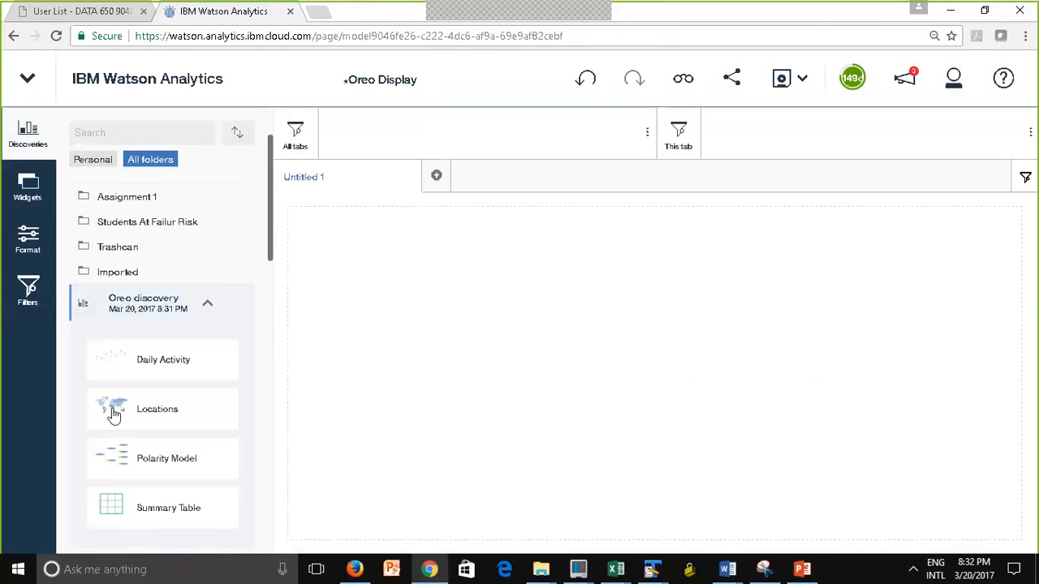
{"action": "left_click_drag", "start_coordinate": [114, 411], "coordinate": [649, 372]}
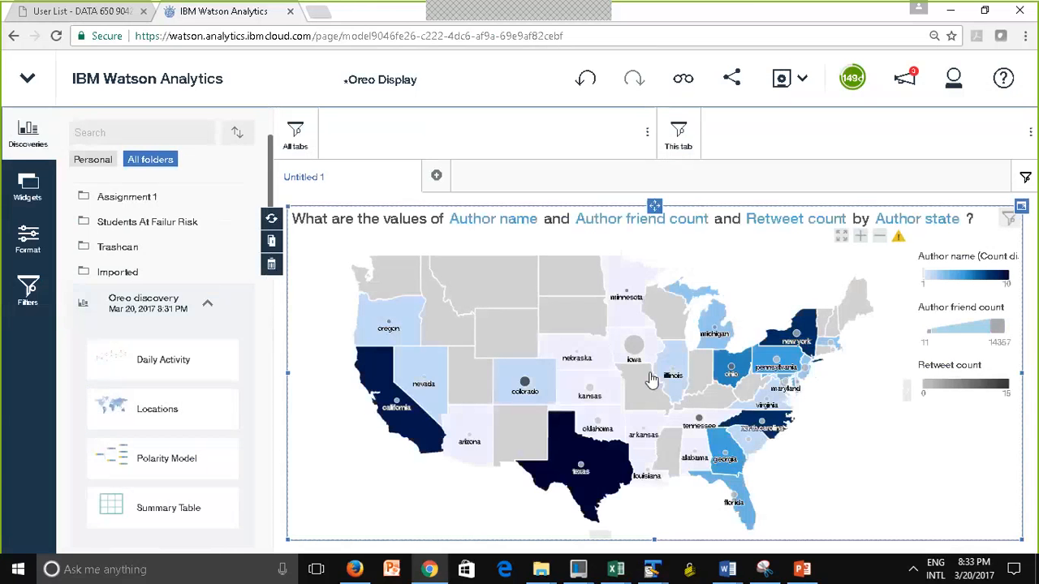
Rename the dashboard's Untitled 1 tab to Map
{"action": "right_click", "coordinate": [308, 180]}
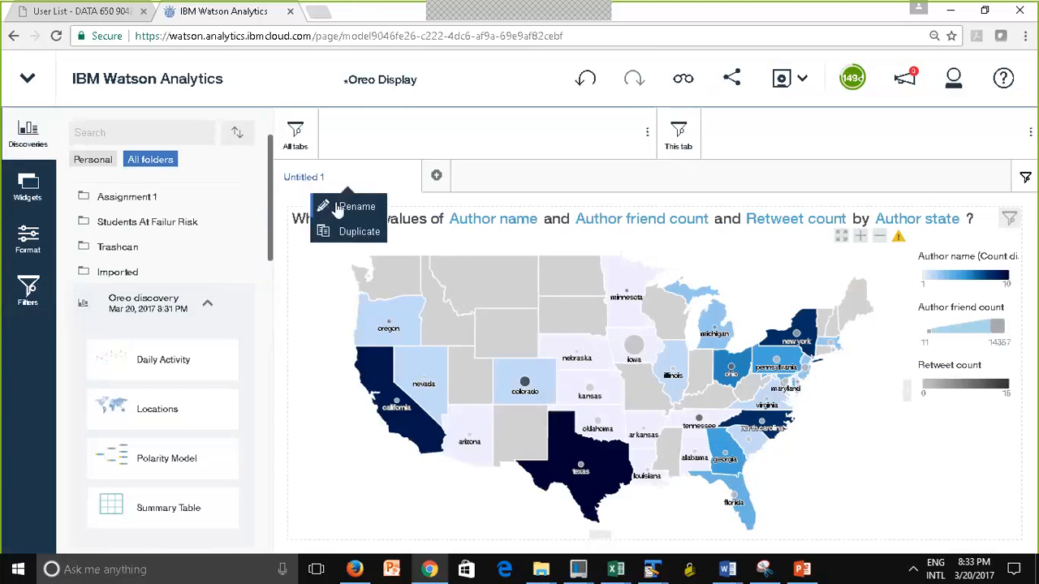
{"action": "left_click", "coordinate": [333, 205]}
{"action": "type", "text": "Map"}
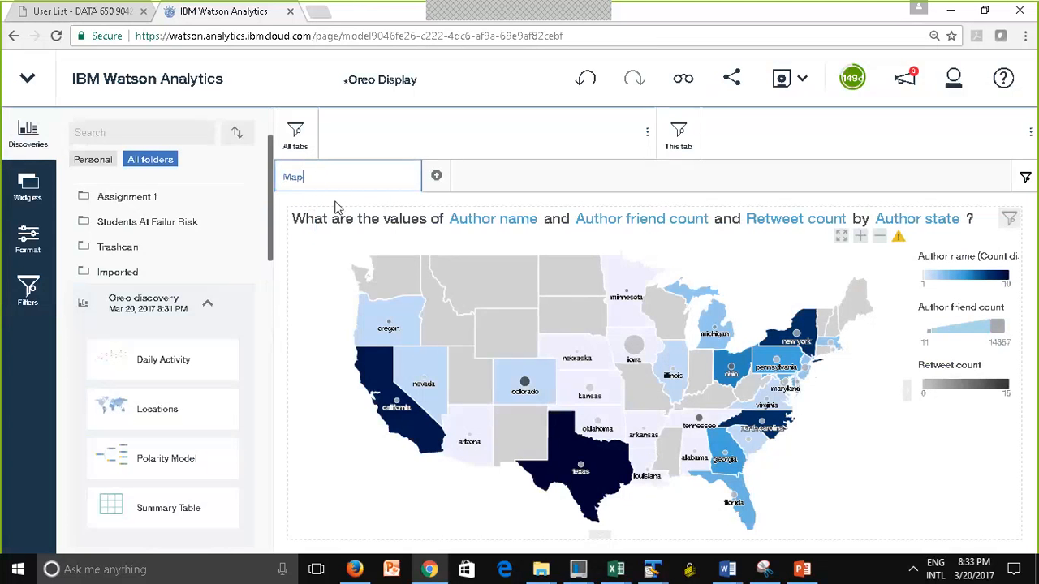
{"action": "left_click", "coordinate": [305, 256]}
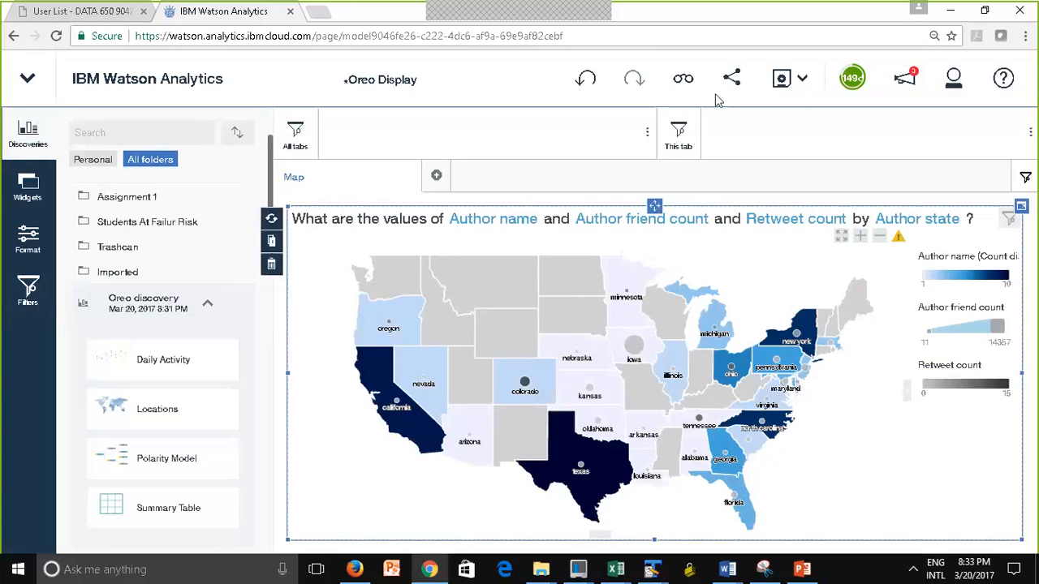
Save Oreo Display in the Personal folder and check Nebraska's details on the map
{"action": "left_click", "coordinate": [783, 83]}
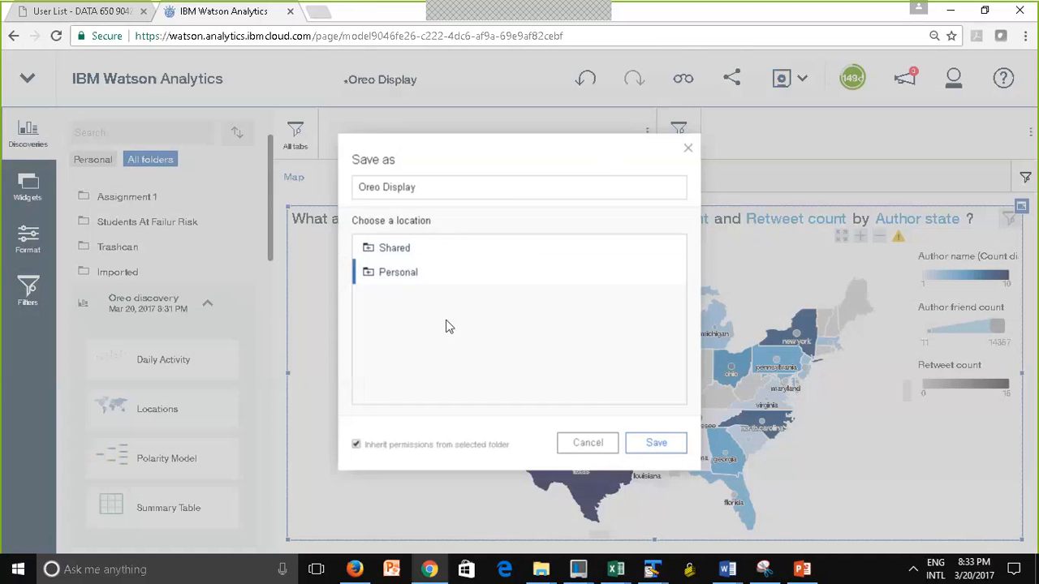
{"action": "left_click", "coordinate": [659, 443]}
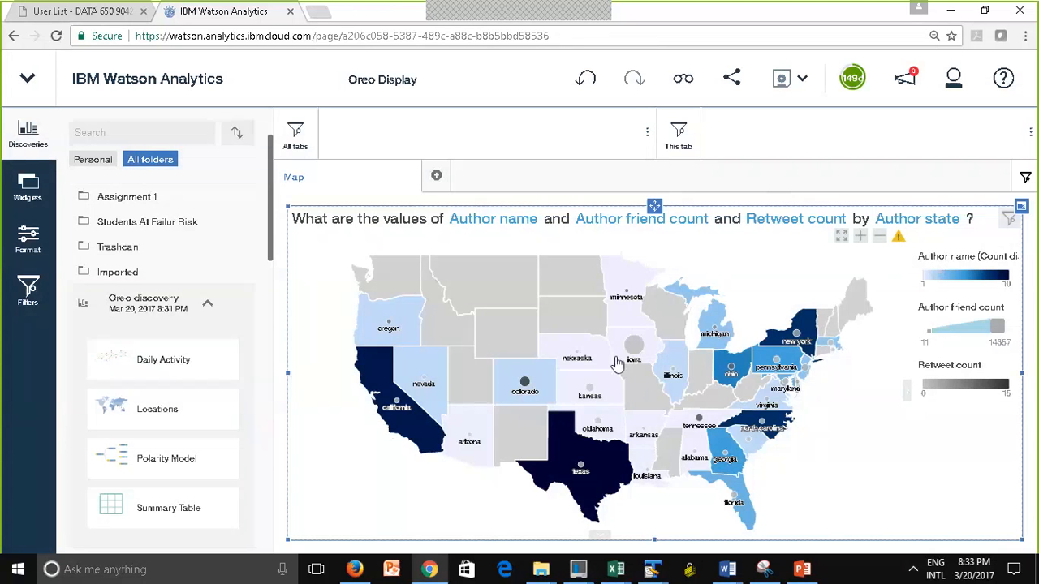
{"action": "left_click", "coordinate": [567, 375]}
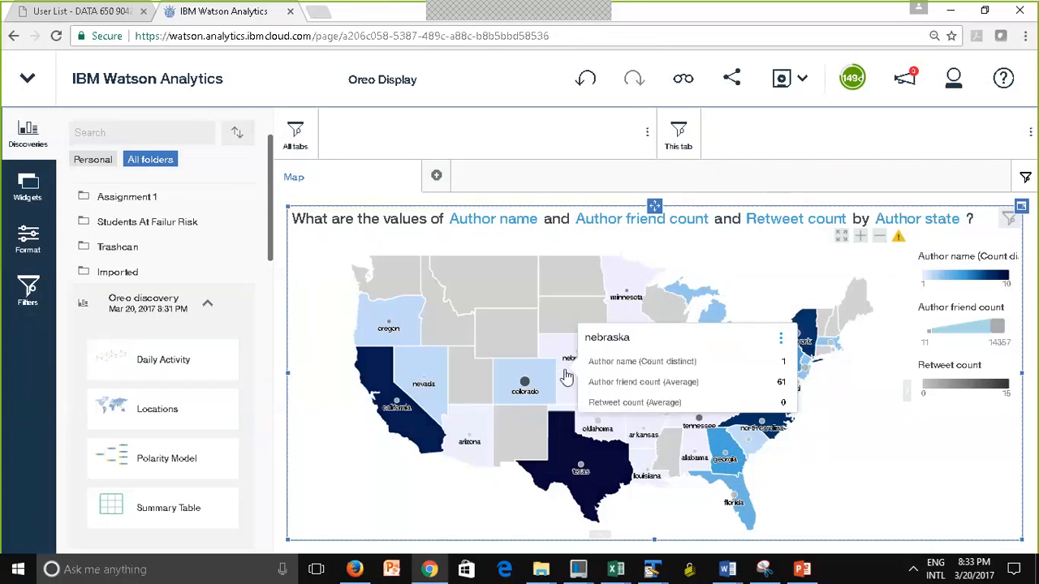
{"action": "left_click", "coordinate": [860, 467]}
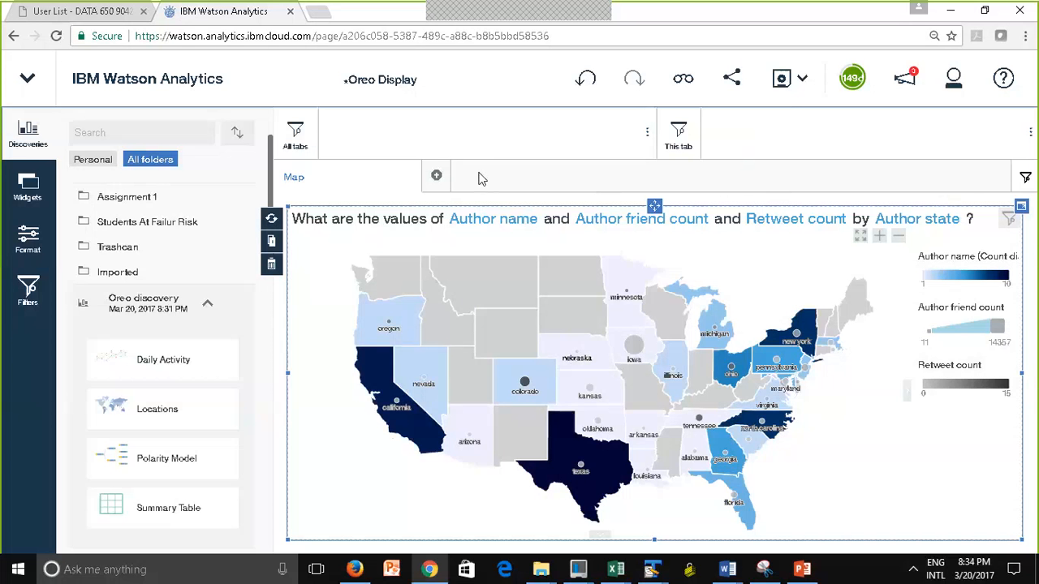
Add a second dashboard tab with the single-panel layout and place the Summary Table discovery in it
{"action": "left_click", "coordinate": [438, 178]}
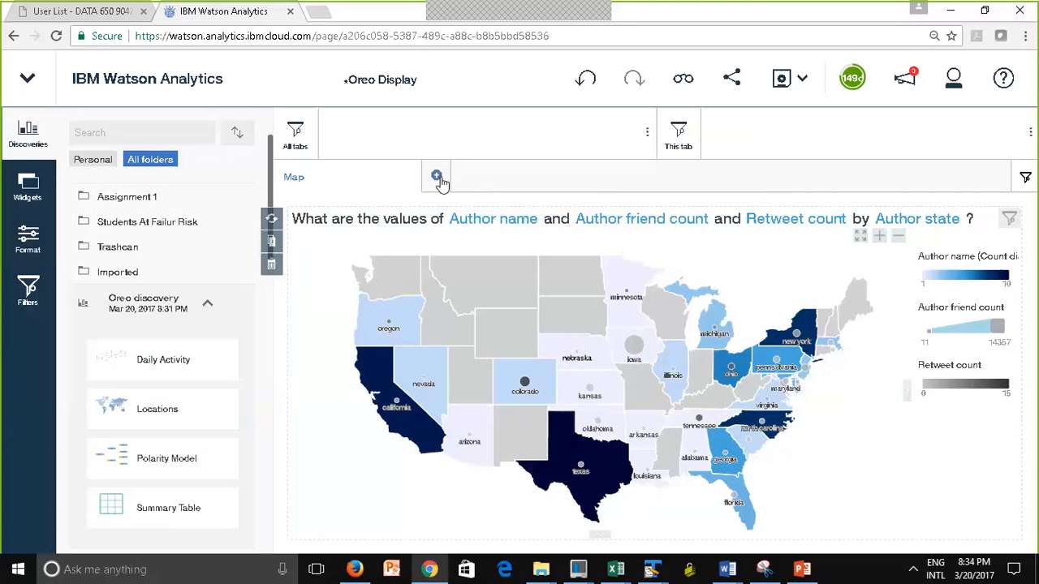
{"action": "left_click", "coordinate": [236, 222]}
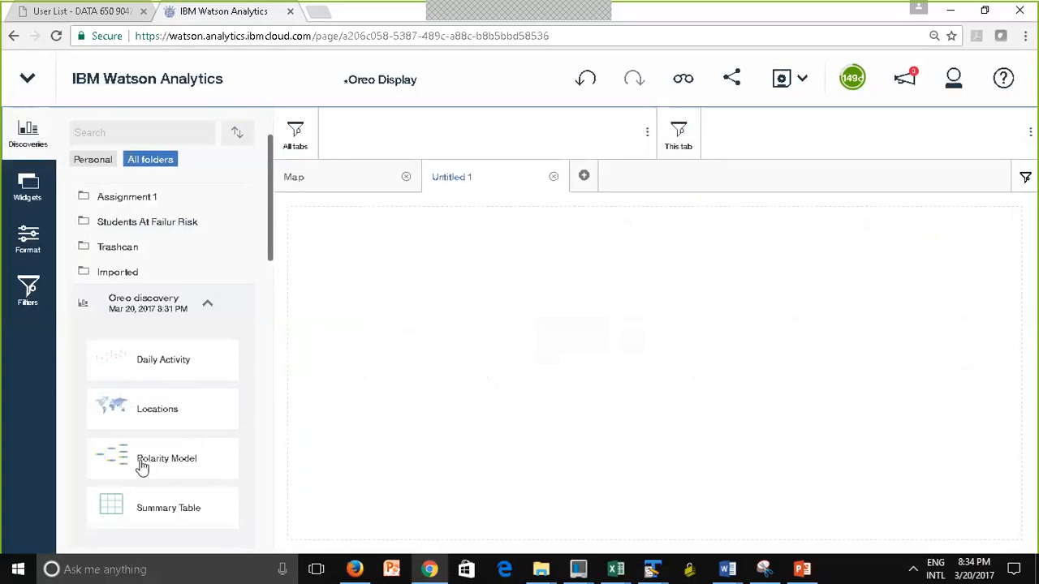
{"action": "left_click_drag", "start_coordinate": [118, 499], "coordinate": [654, 375]}
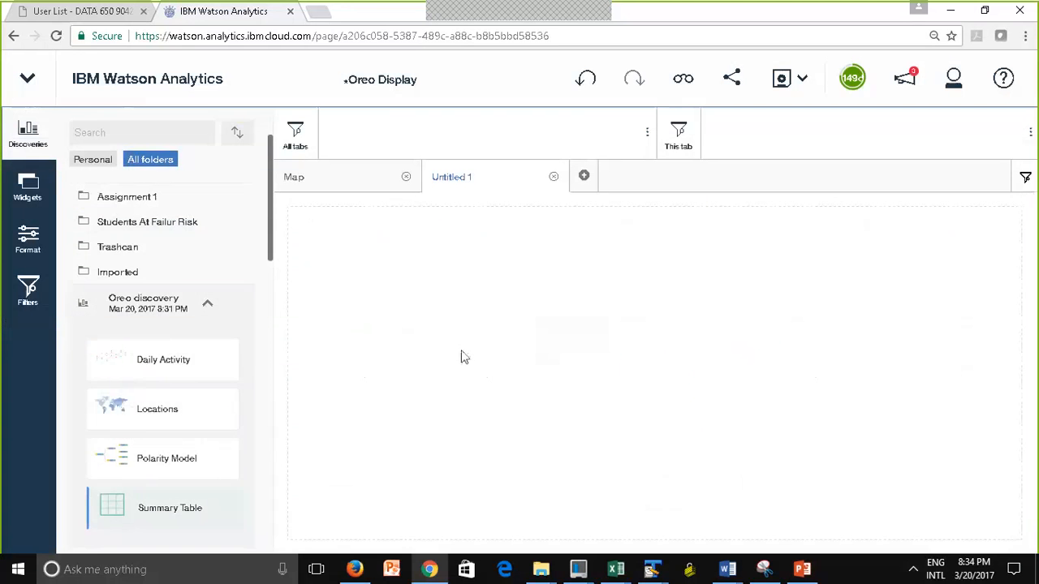
Rename the summary table's dashboard tab to Table
{"action": "left_click", "coordinate": [464, 185]}
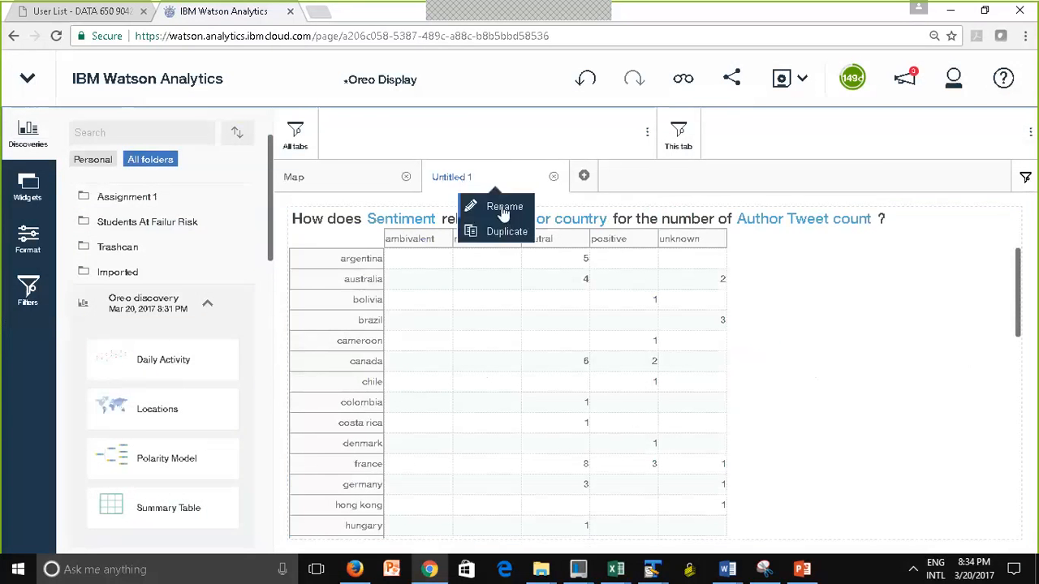
{"action": "left_click", "coordinate": [503, 210]}
{"action": "type", "text": "Tale"}
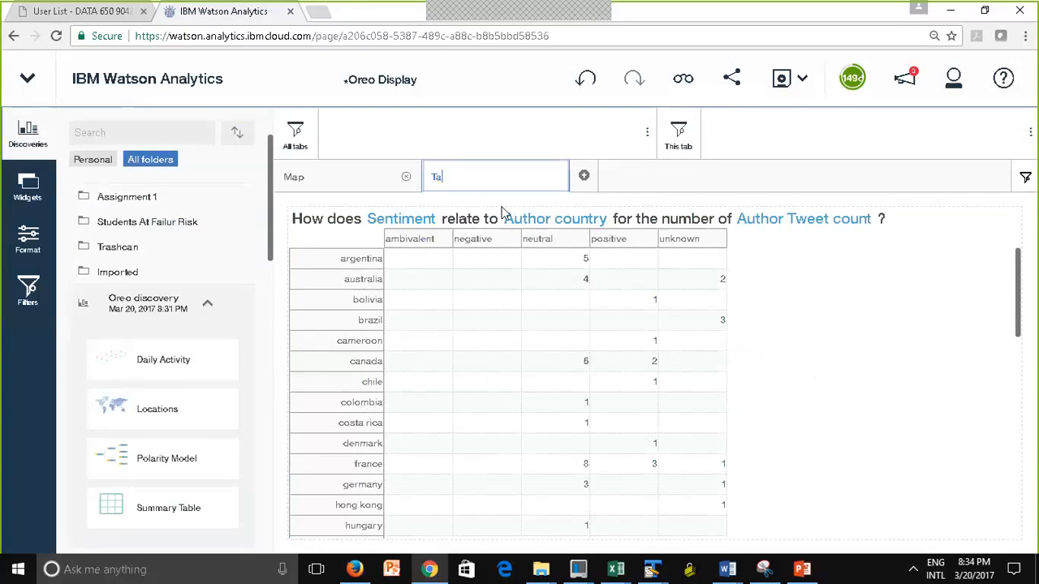
{"action": "key", "text": "BackSpace"}
{"action": "key", "text": "BackSpace"}
{"action": "type", "text": "ble"}
{"action": "left_click", "coordinate": [500, 211]}
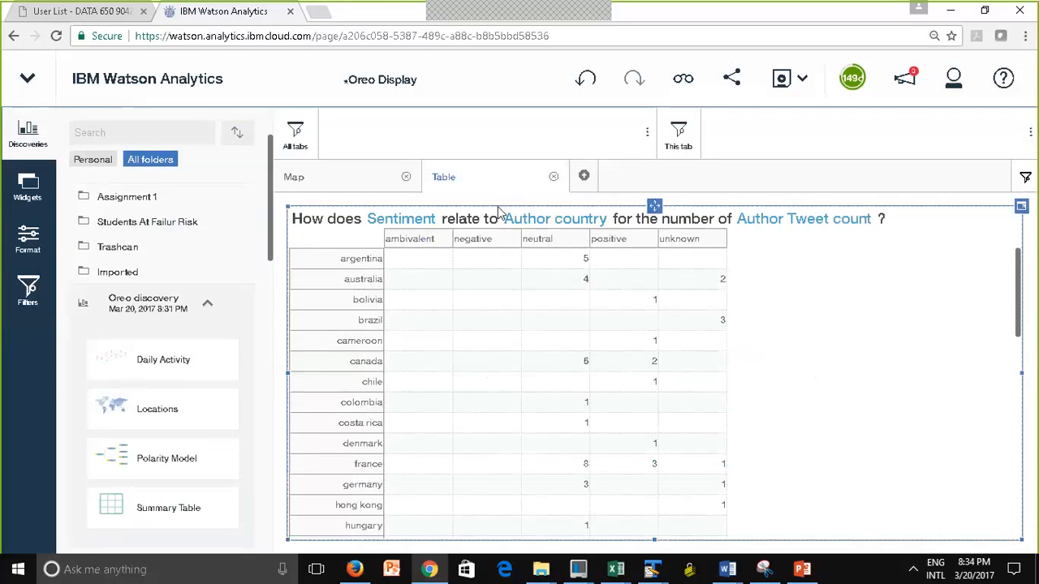
Switch between the Map and Table tabs to check both, and save the dashboard with Map showing
{"action": "left_click", "coordinate": [317, 188]}
{"action": "left_click", "coordinate": [490, 177]}
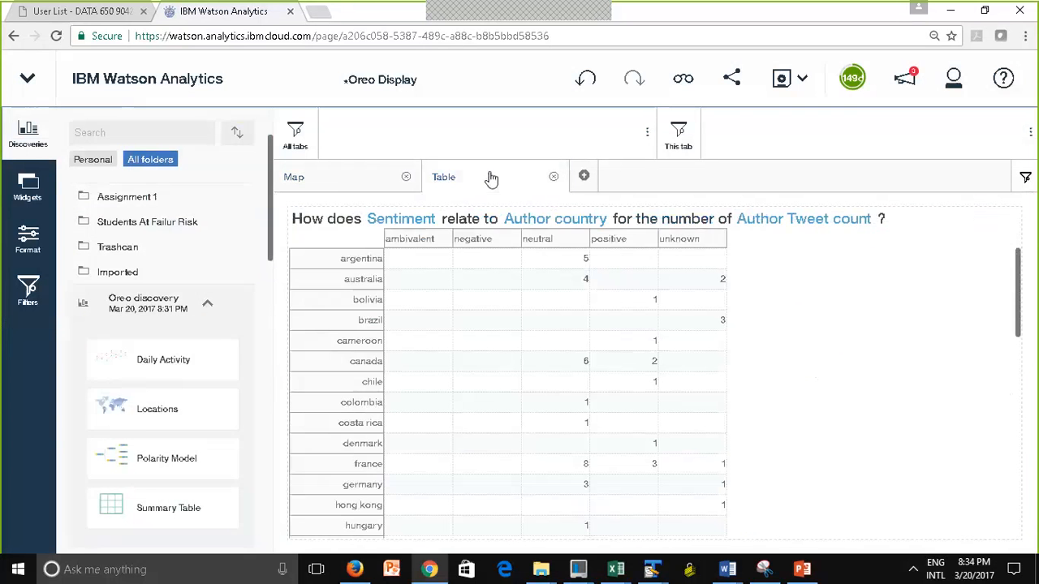
{"action": "left_click", "coordinate": [326, 176]}
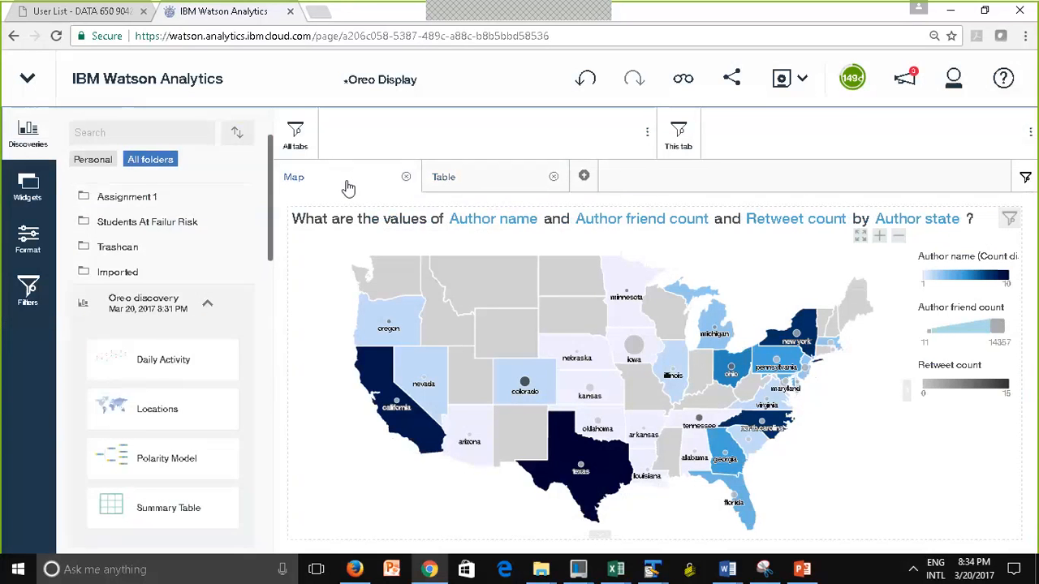
{"action": "left_click", "coordinate": [783, 79]}
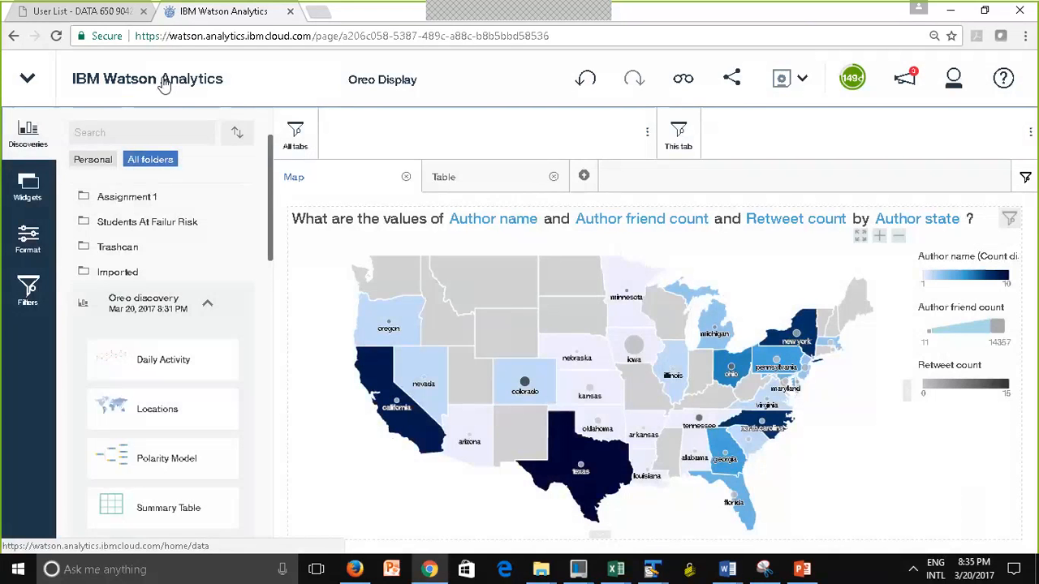
Create another dashboard display named Oreo Display 2 with the single-panel layout
{"action": "left_click", "coordinate": [163, 86]}
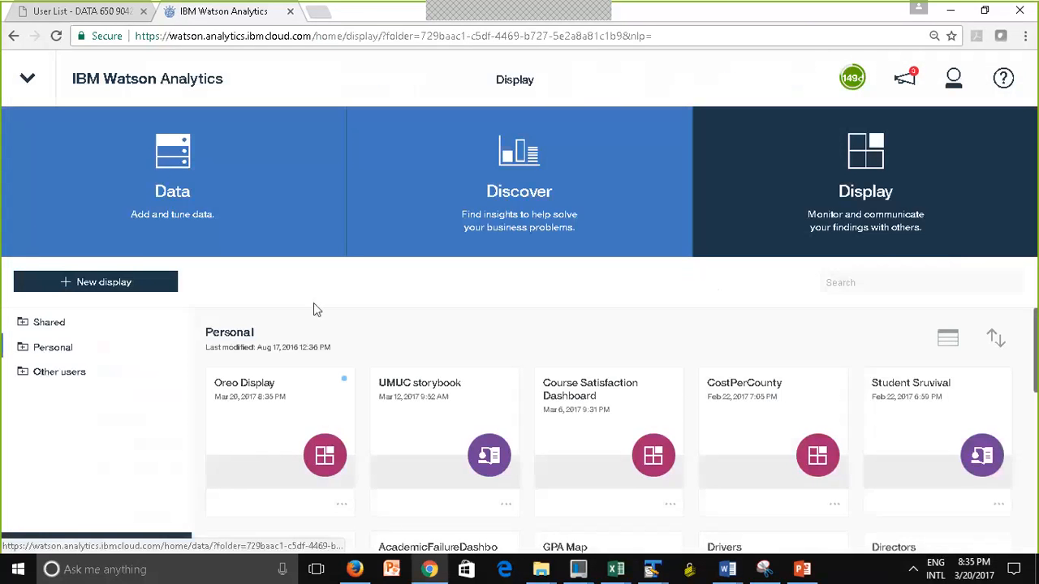
{"action": "left_click", "coordinate": [104, 282]}
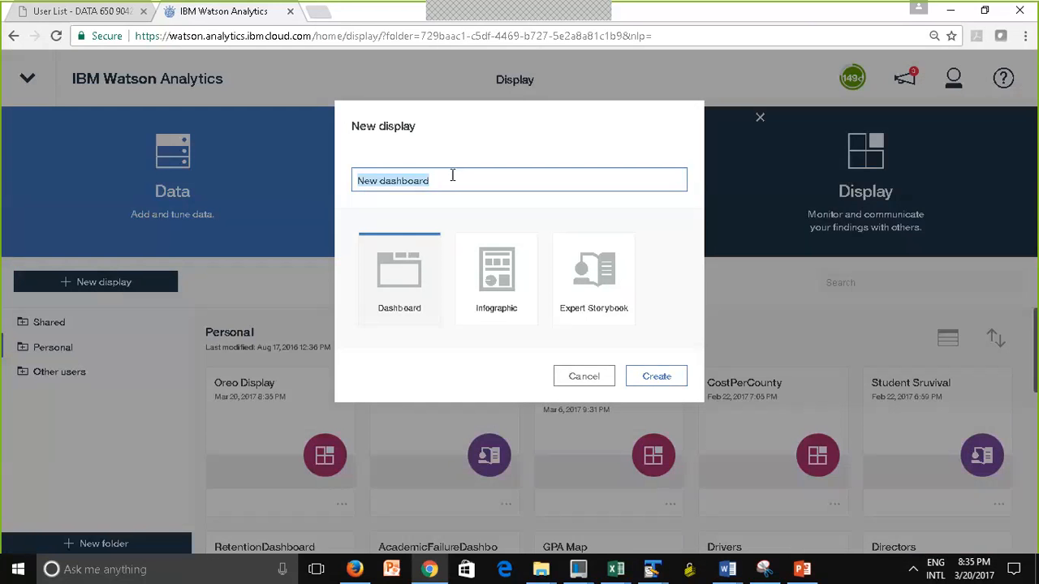
{"action": "type", "text": "Or"}
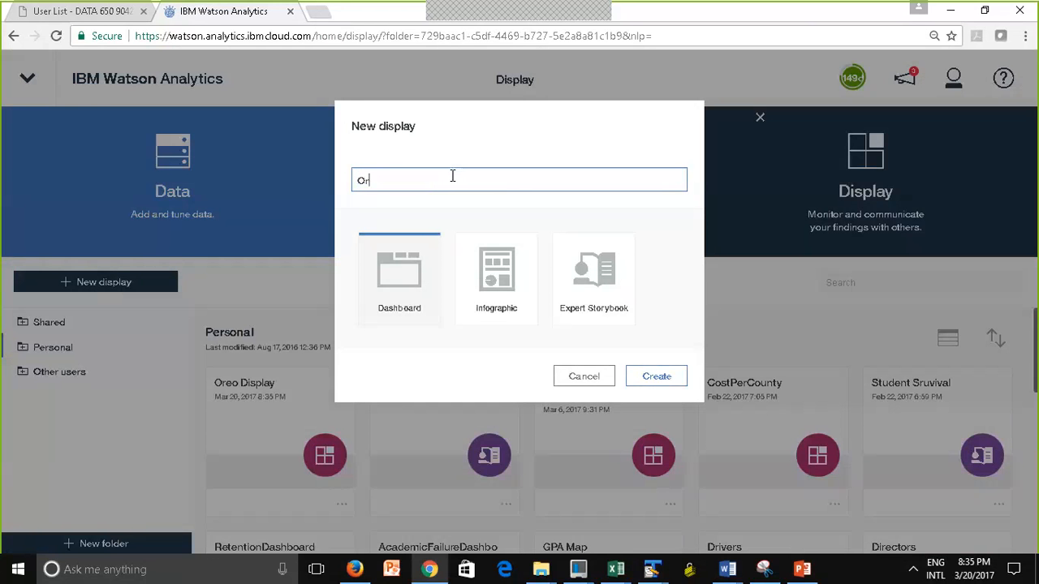
{"action": "type", "text": "eo"}
{"action": "key", "text": "BackSpace"}
{"action": "type", "text": "o Display 2"}
{"action": "left_click", "coordinate": [671, 376]}
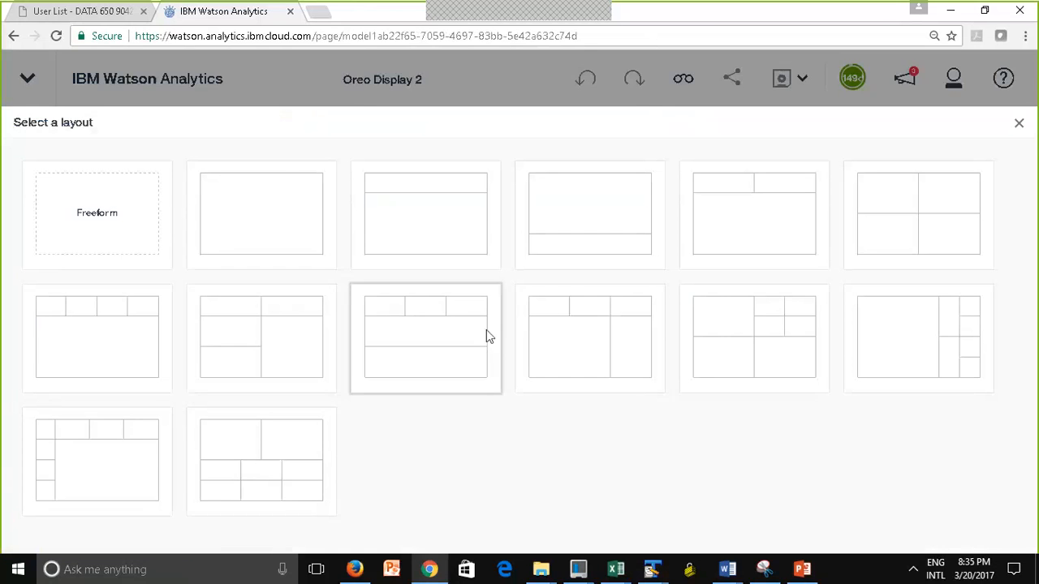
{"action": "left_click", "coordinate": [257, 219]}
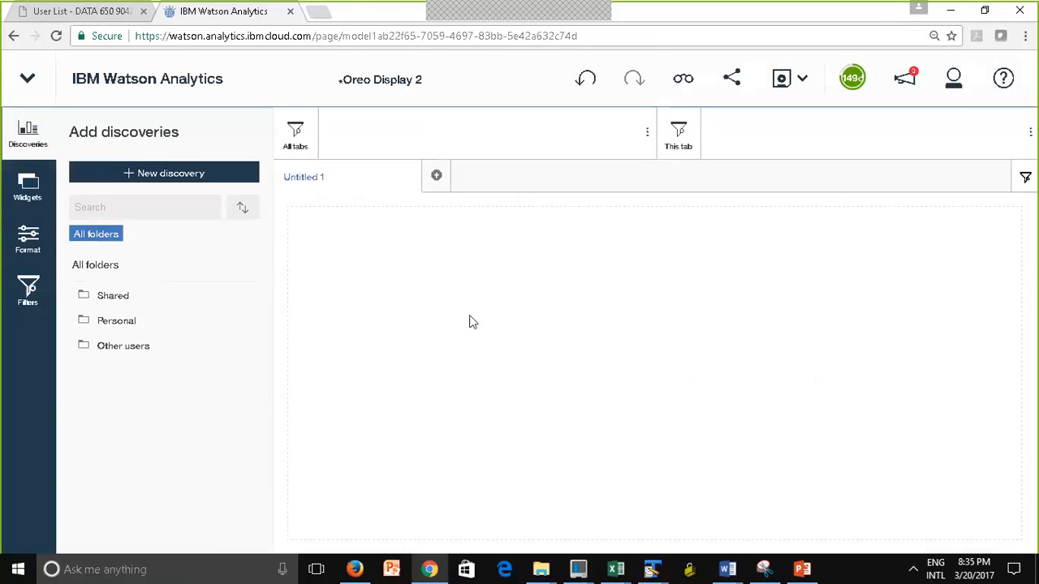
Place the Daily Activity discovery from the personal Oreo discovery set in the dashboard's empty panel
{"action": "left_click", "coordinate": [122, 324]}
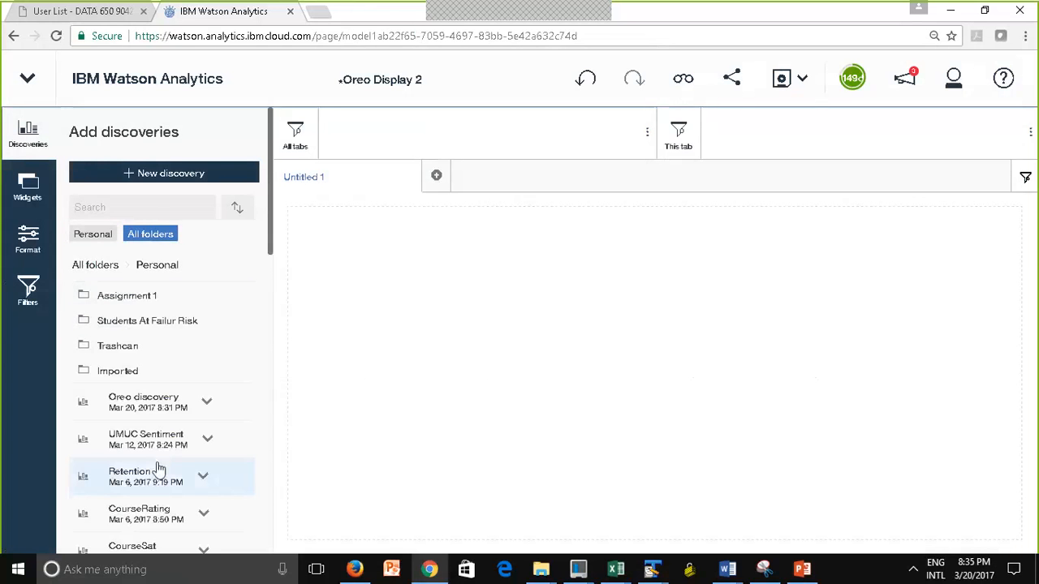
{"action": "scroll", "coordinate": [267, 277], "scroll_direction": "down", "scroll_amount": 2}
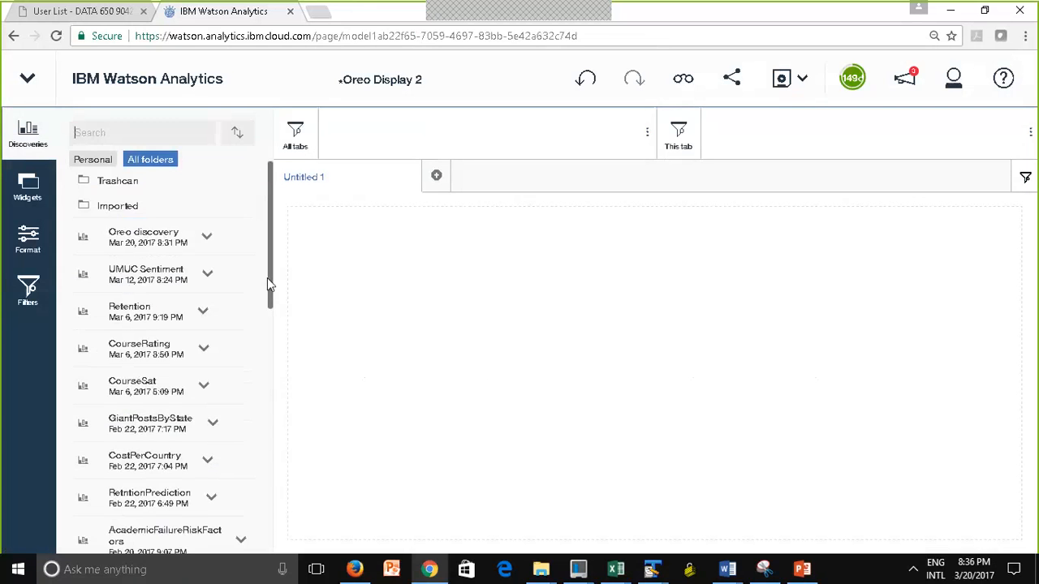
{"action": "left_click", "coordinate": [172, 235]}
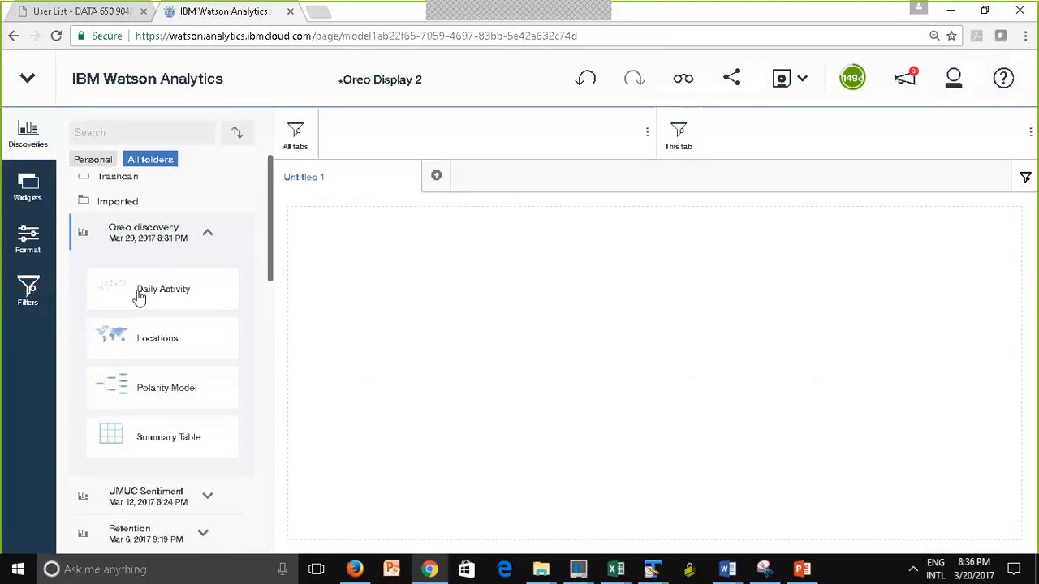
{"action": "left_click_drag", "start_coordinate": [121, 294], "coordinate": [654, 370]}
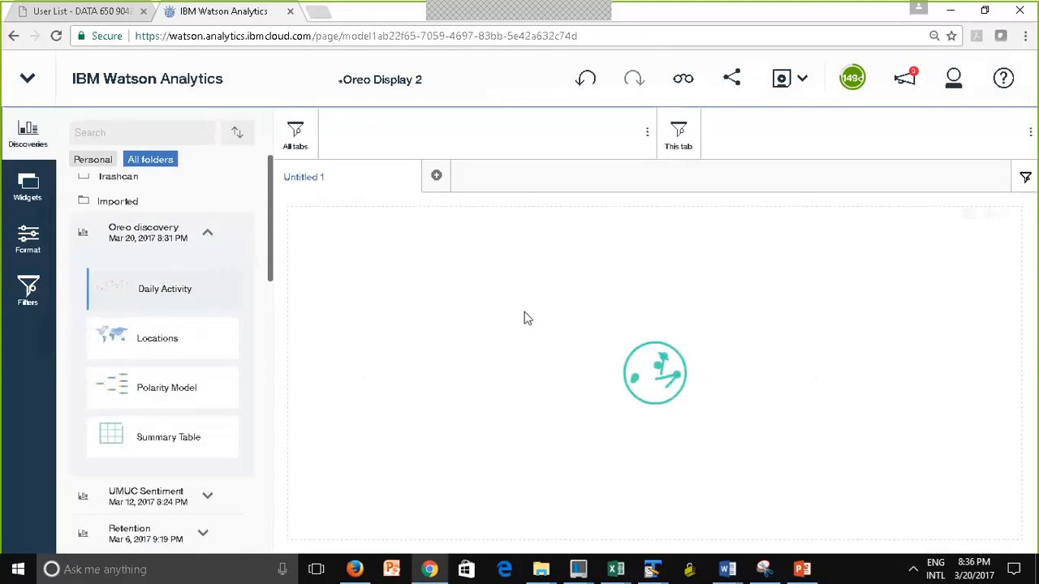
Rename the dashboard tab to Daily Activity and save the dashboard
{"action": "left_click", "coordinate": [312, 180]}
{"action": "left_click", "coordinate": [347, 207]}
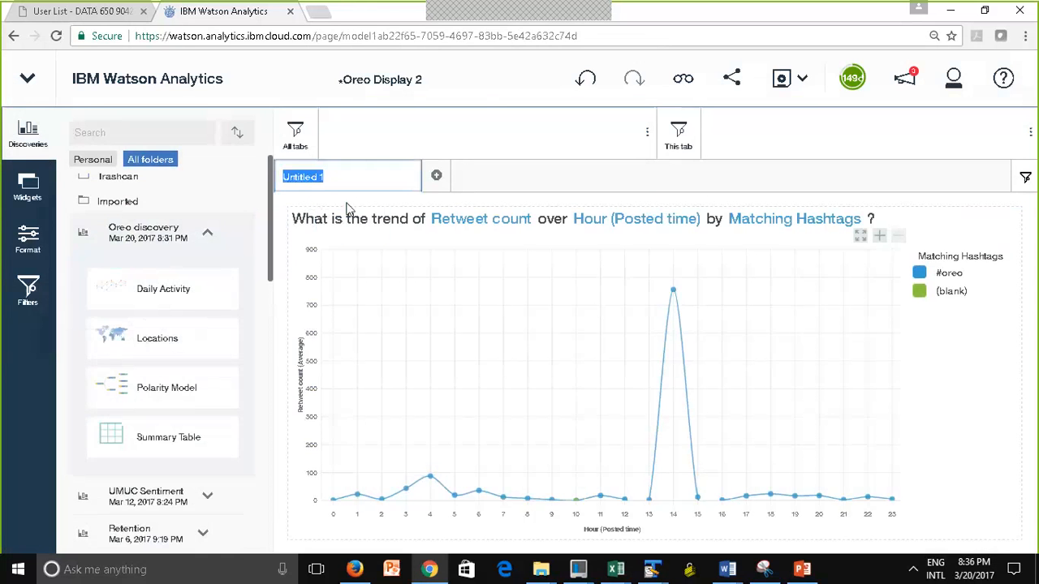
{"action": "type", "text": "Daily Activiy"}
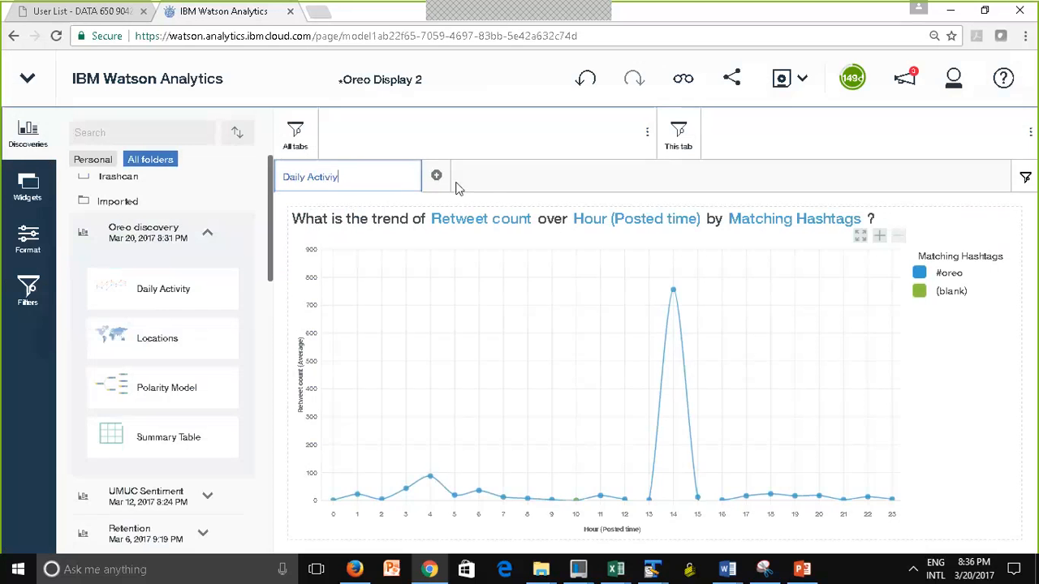
{"action": "key", "text": "BackSpace"}
{"action": "key", "text": "BackSpace"}
{"action": "type", "text": "ity"}
{"action": "left_click", "coordinate": [457, 313]}
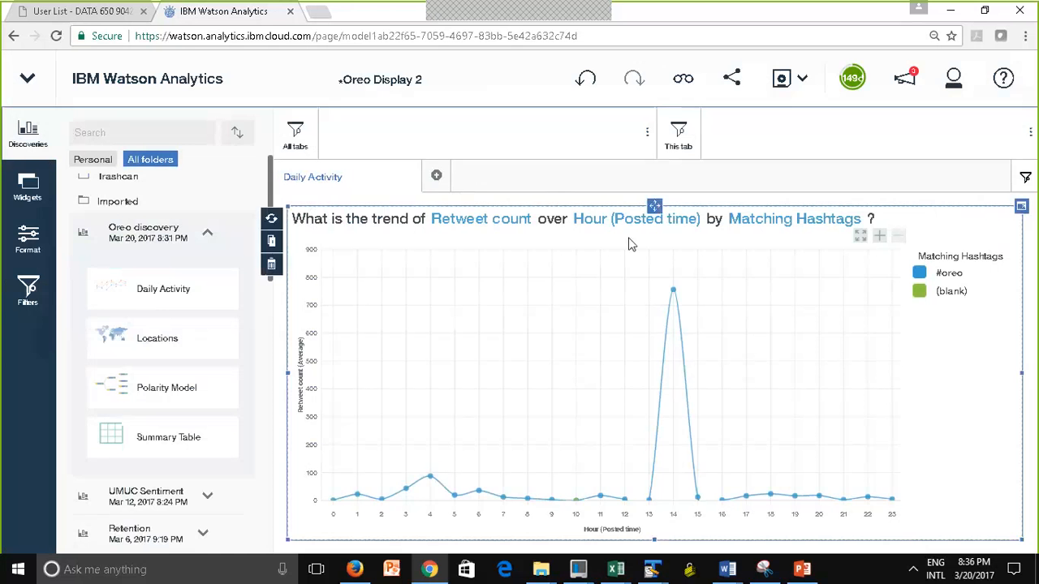
{"action": "left_click", "coordinate": [783, 85]}
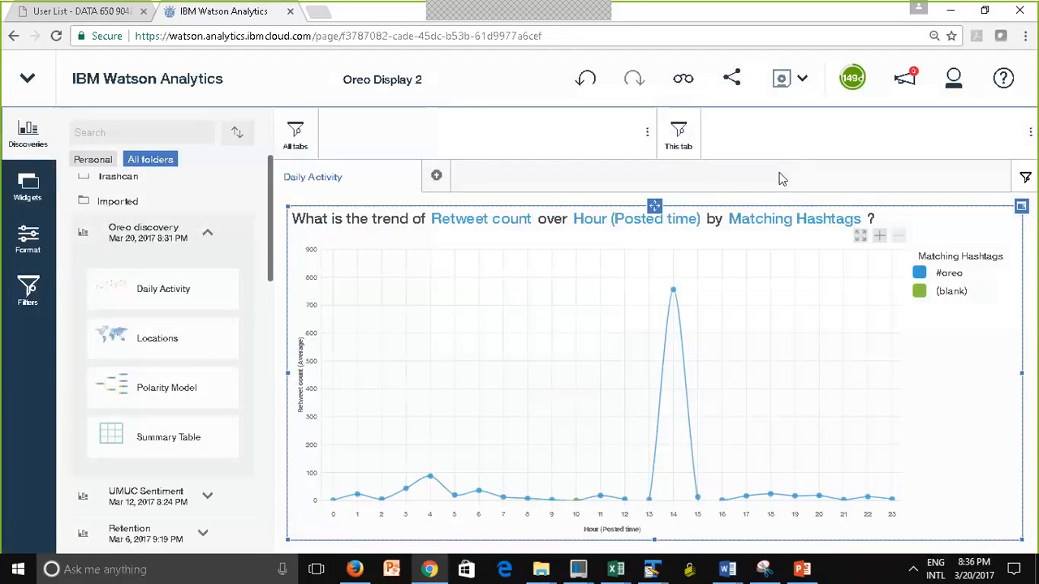
Return to the list of displays and create an Expert Storybook named Oreo StoryBook
{"action": "left_click", "coordinate": [171, 86]}
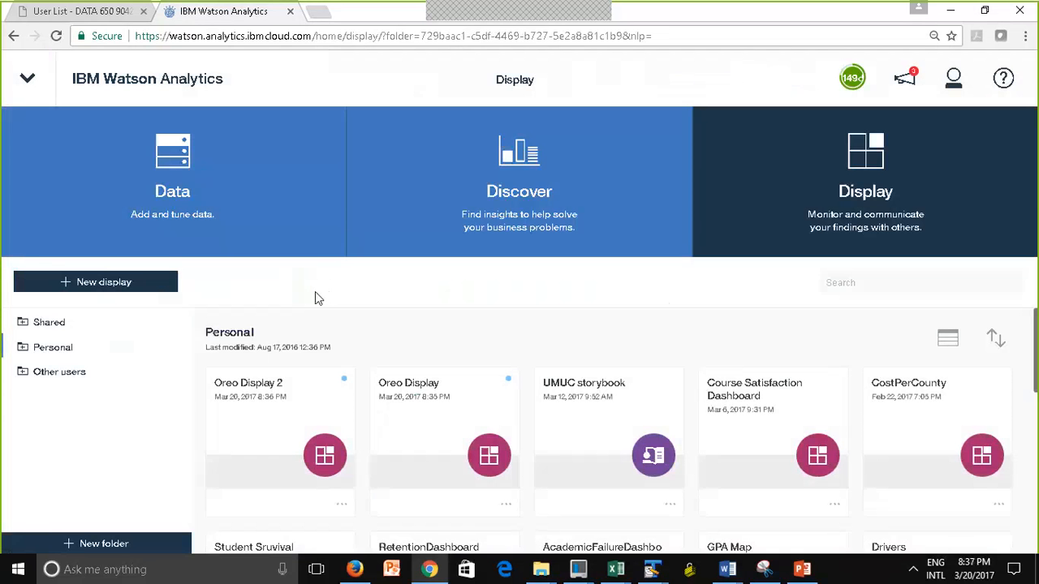
{"action": "left_click", "coordinate": [115, 285]}
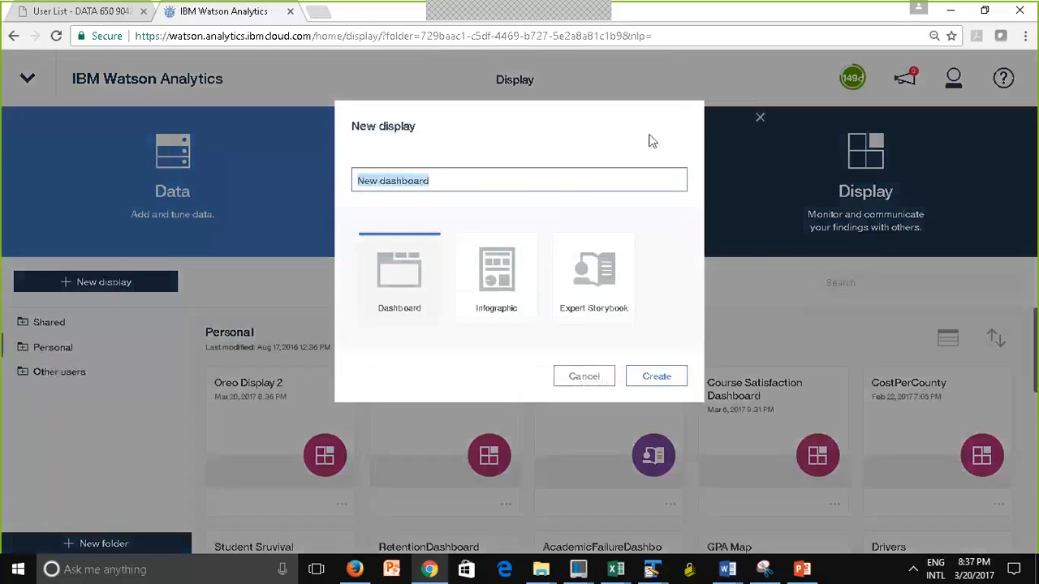
{"action": "left_click", "coordinate": [596, 284]}
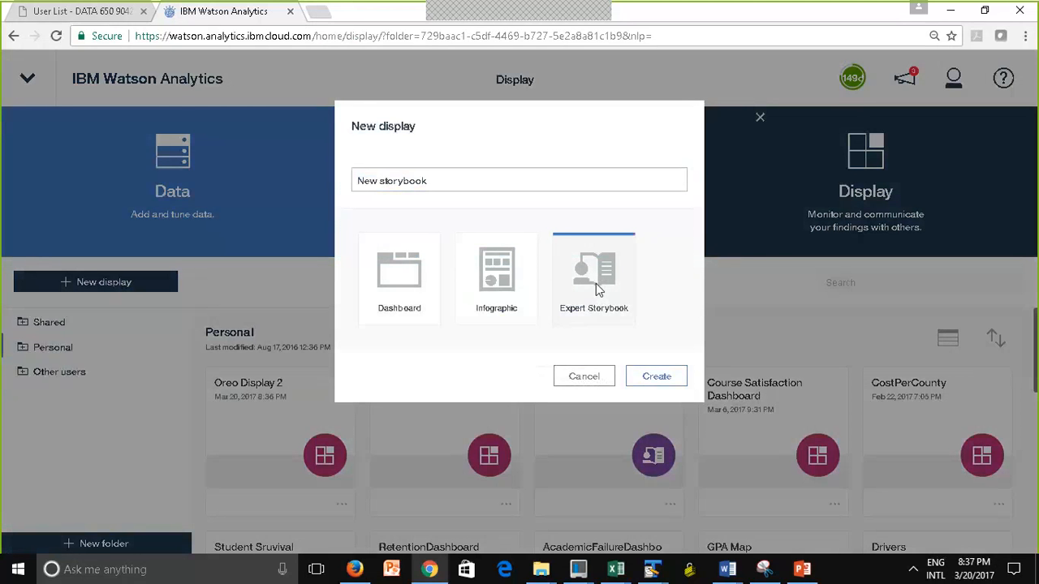
{"action": "left_click", "coordinate": [416, 180]}
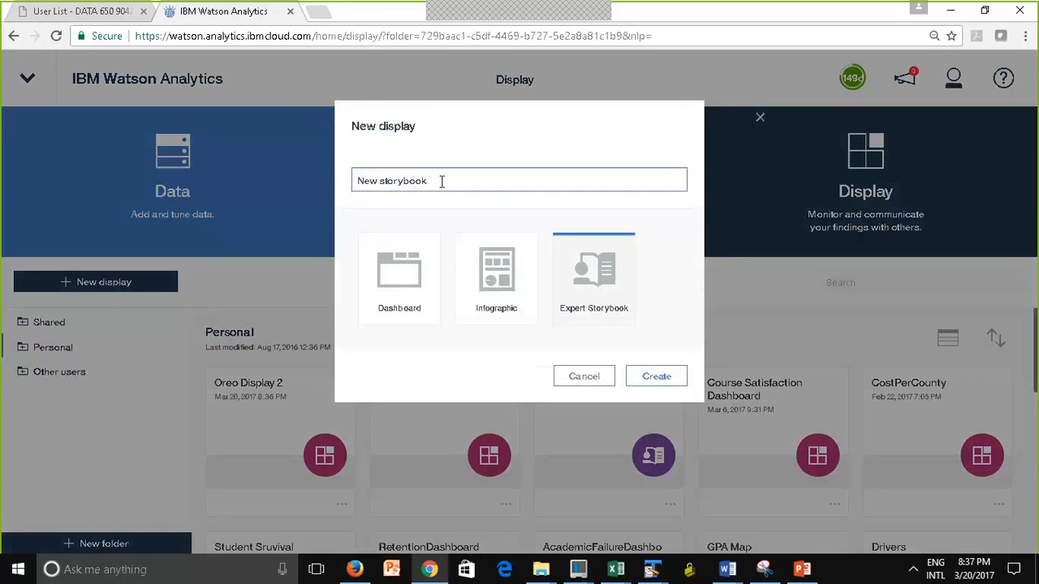
{"action": "left_click_drag", "start_coordinate": [442, 181], "coordinate": [348, 180]}
{"action": "type", "text": "Oreo StoryBook"}
{"action": "left_click", "coordinate": [678, 379]}
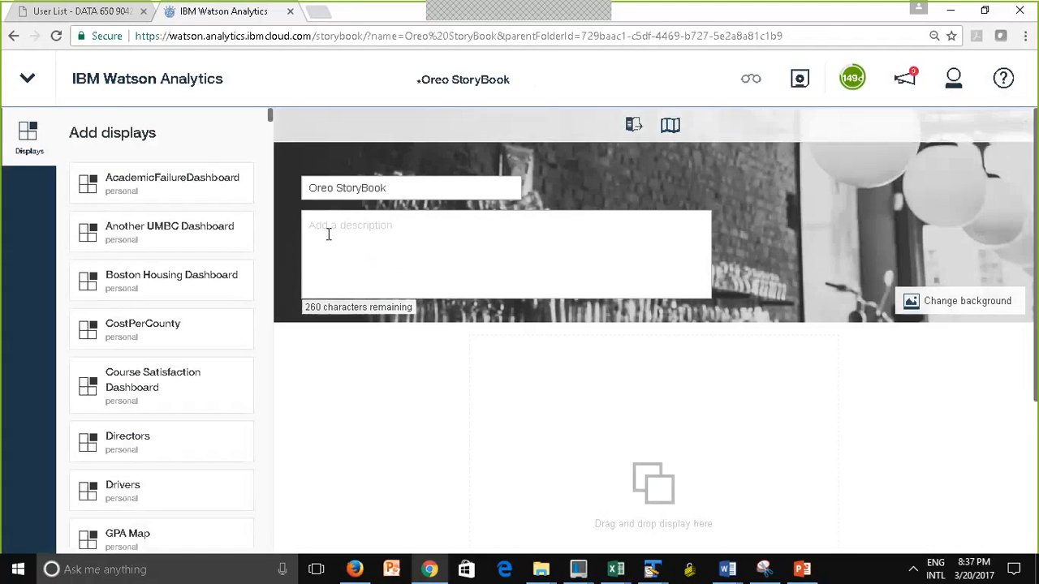
Enter "My findings about Oreo" as the storybook's description
{"action": "type", "text": "My t"}
{"action": "type", "text": "indings"}
{"action": "type", "text": " about O"}
{"action": "type", "text": "reo"}
Change the storybook's background to Oreo-Two-Cookies.jpg from the Documents folder and save the storybook
{"action": "left_click", "coordinate": [977, 301]}
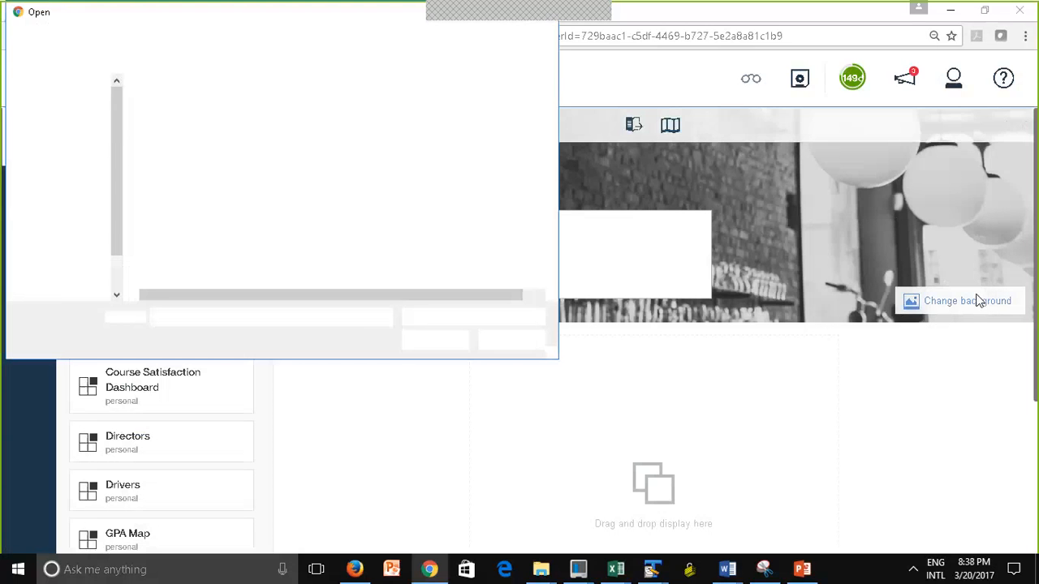
{"action": "left_click_drag", "start_coordinate": [117, 197], "coordinate": [115, 92]}
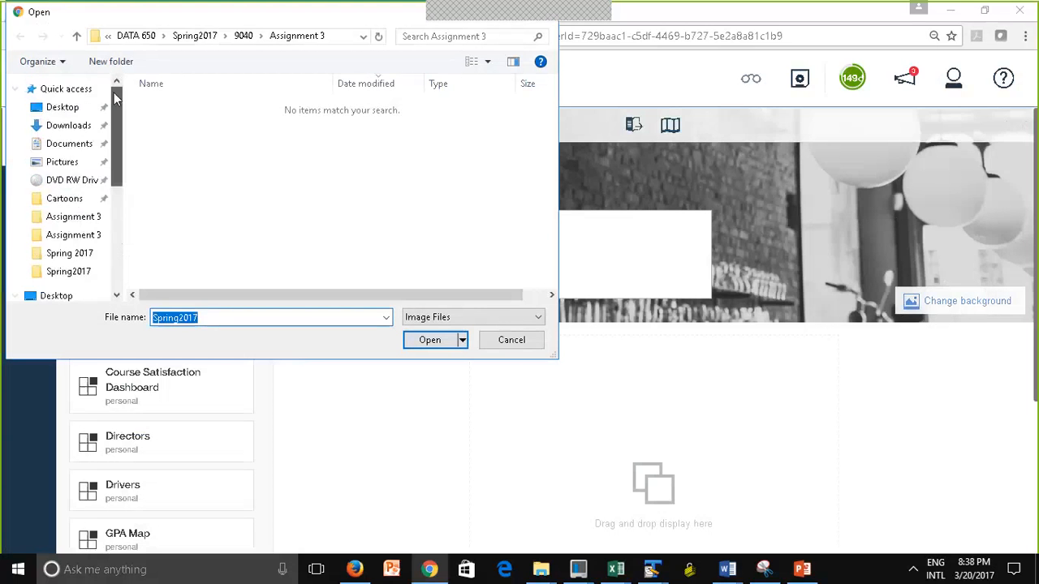
{"action": "left_click", "coordinate": [72, 144]}
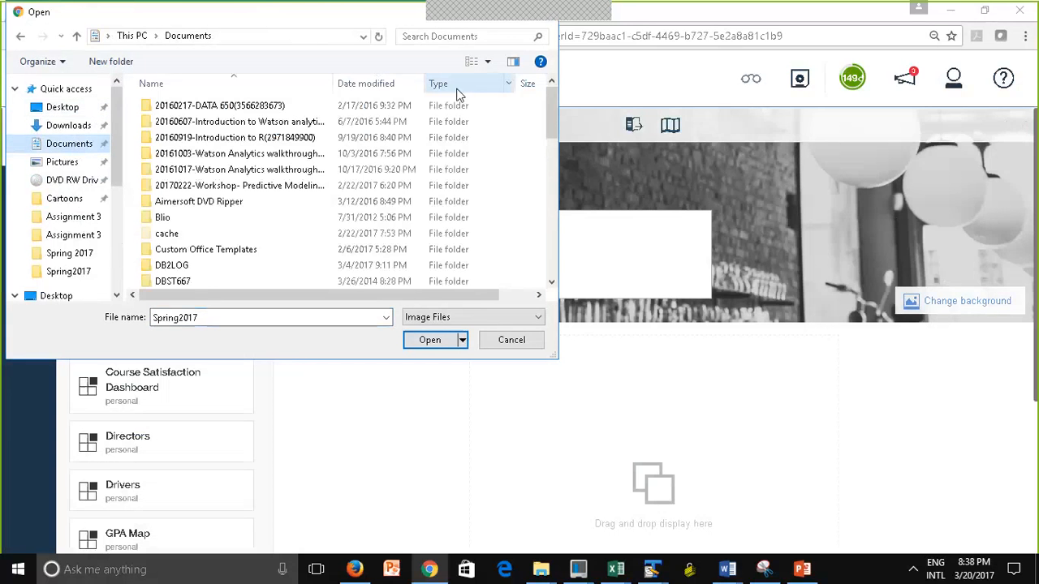
{"action": "left_click", "coordinate": [365, 83]}
{"action": "left_click", "coordinate": [301, 106]}
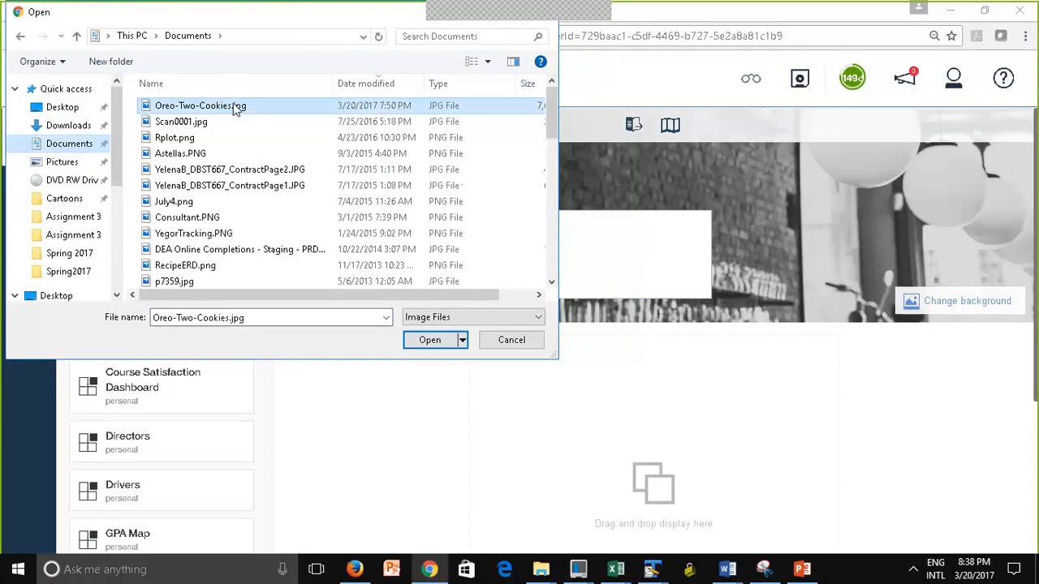
{"action": "left_click", "coordinate": [438, 339]}
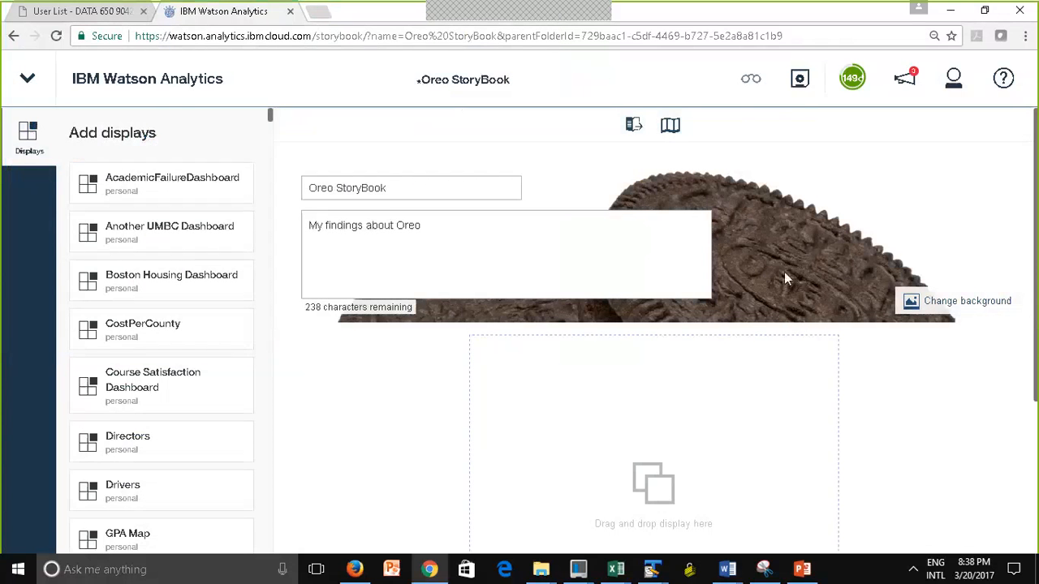
{"action": "scroll", "coordinate": [1035, 271], "scroll_direction": "down", "scroll_amount": 1}
{"action": "scroll", "coordinate": [1035, 277], "scroll_direction": "down", "scroll_amount": 2}
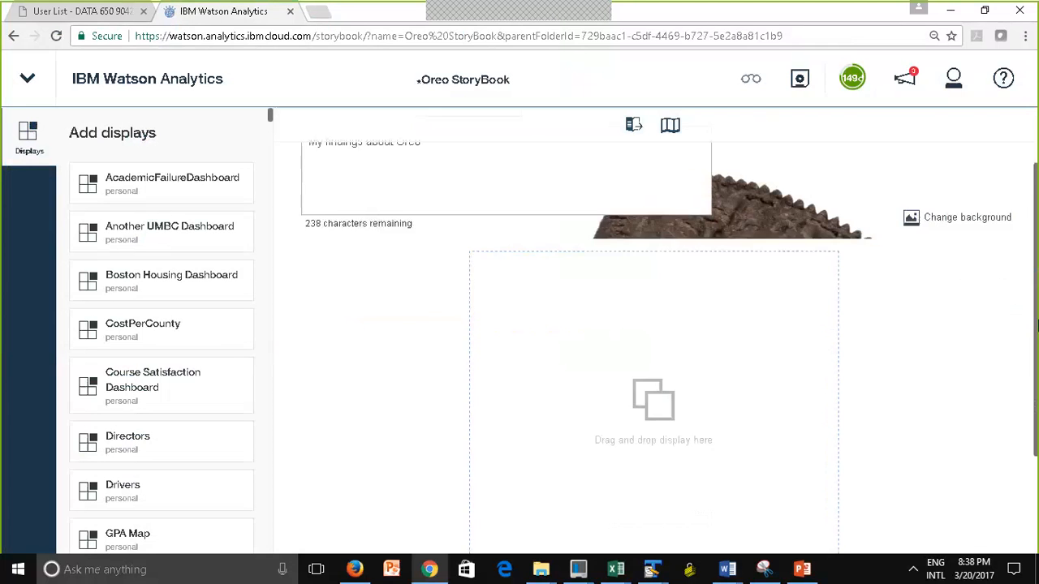
{"action": "scroll", "coordinate": [1031, 163], "scroll_direction": "up", "scroll_amount": 2}
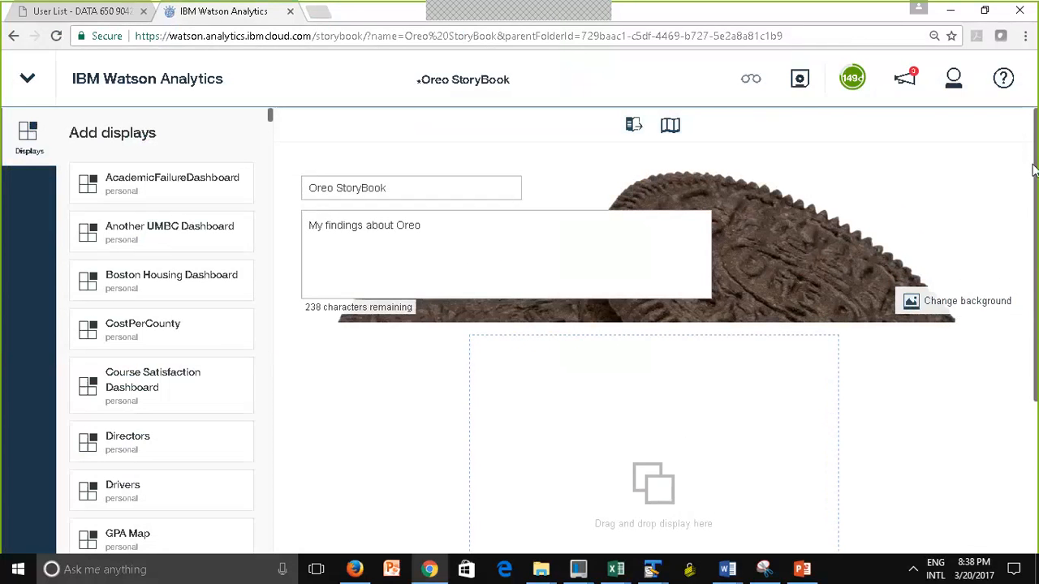
{"action": "left_click", "coordinate": [801, 87]}
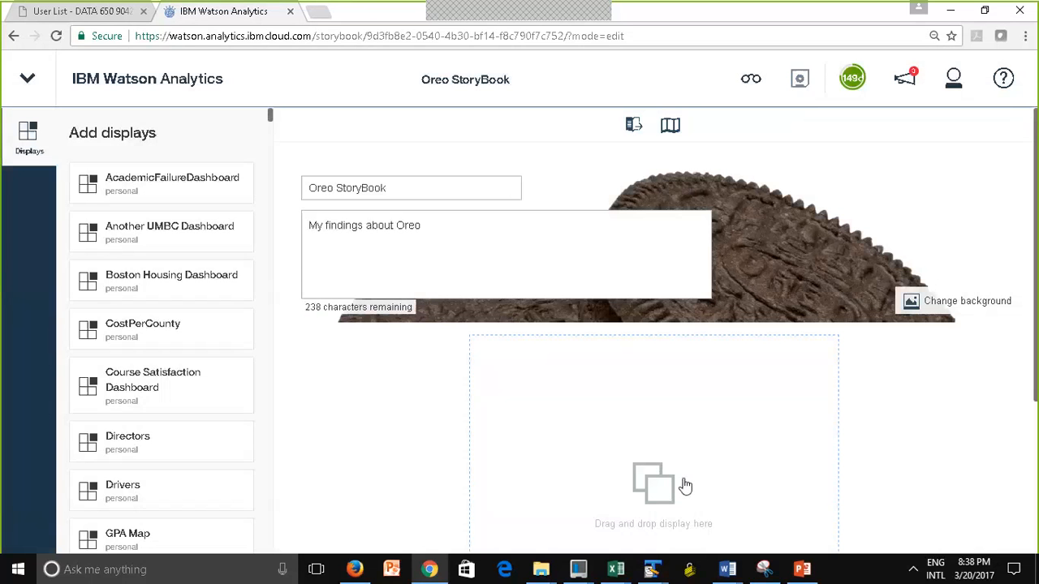
Add Oreo Display to the storybook's empty placeholder and give it the Map thumbnail
{"action": "left_click_drag", "start_coordinate": [1036, 319], "coordinate": [1033, 399]}
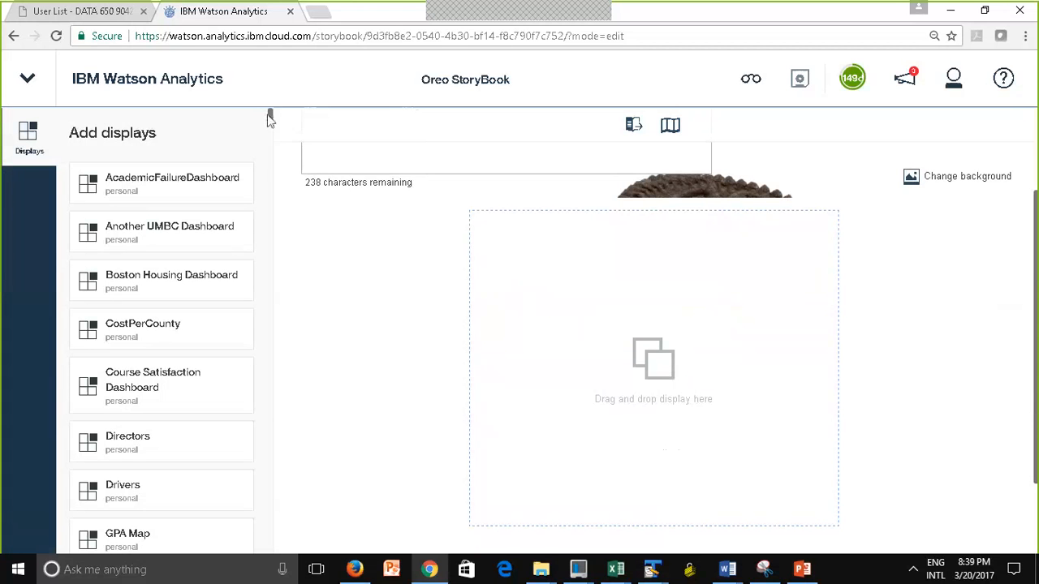
{"action": "left_click_drag", "start_coordinate": [269, 115], "coordinate": [272, 121]}
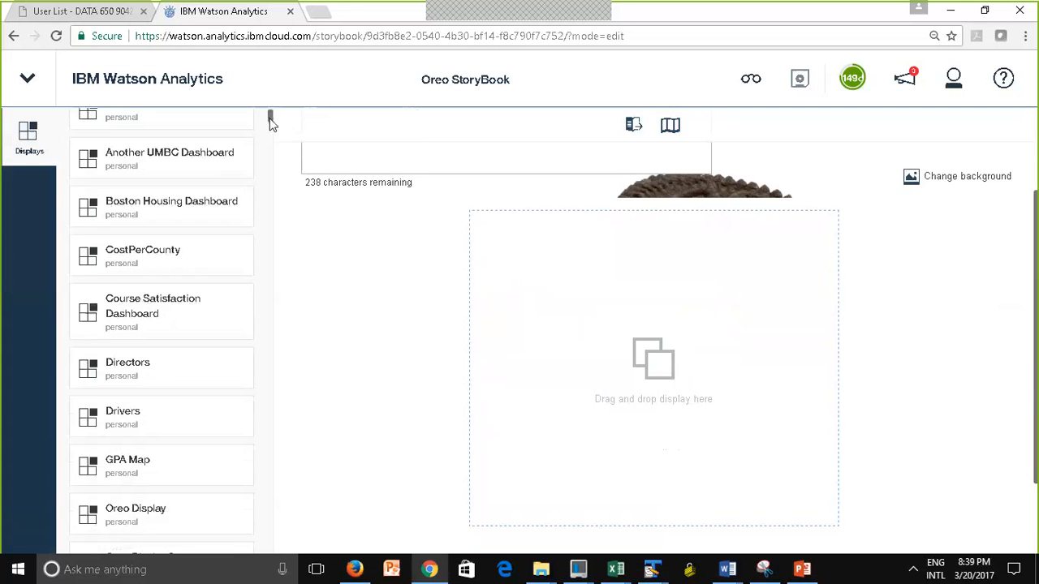
{"action": "scroll", "coordinate": [272, 122], "scroll_direction": "down", "scroll_amount": 2}
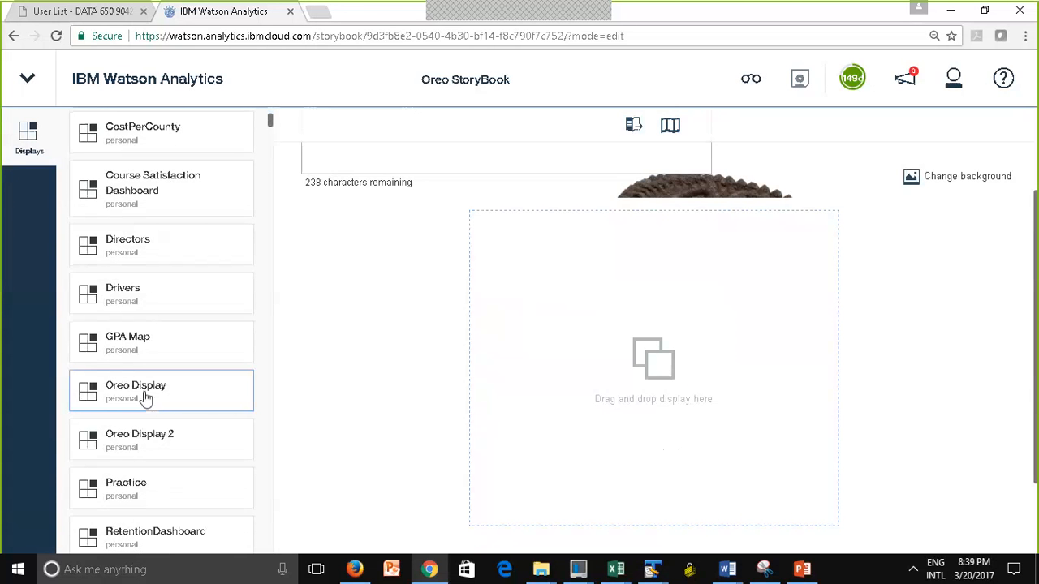
{"action": "left_click_drag", "start_coordinate": [110, 396], "coordinate": [659, 371]}
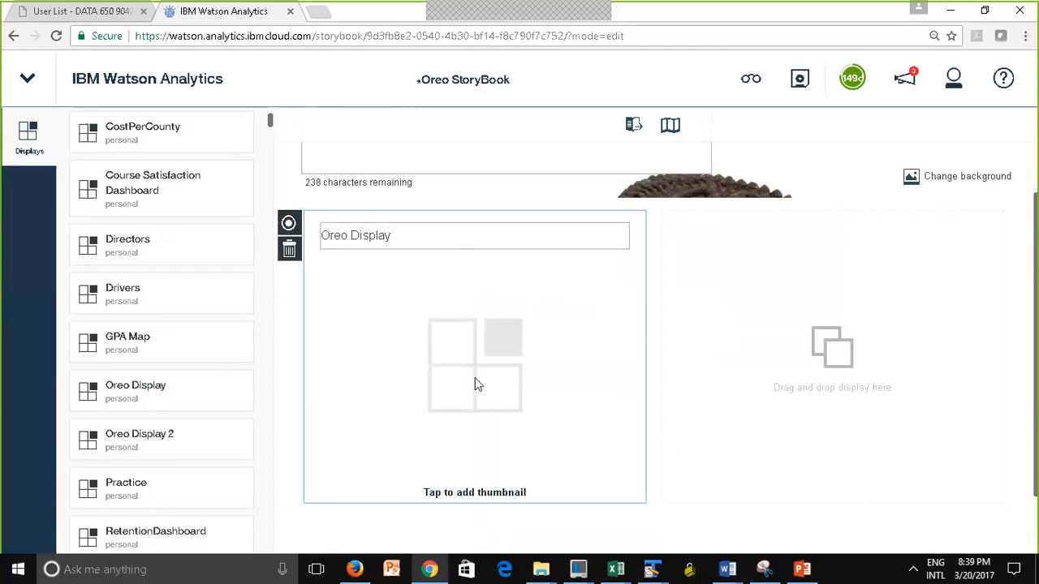
{"action": "left_click", "coordinate": [455, 501]}
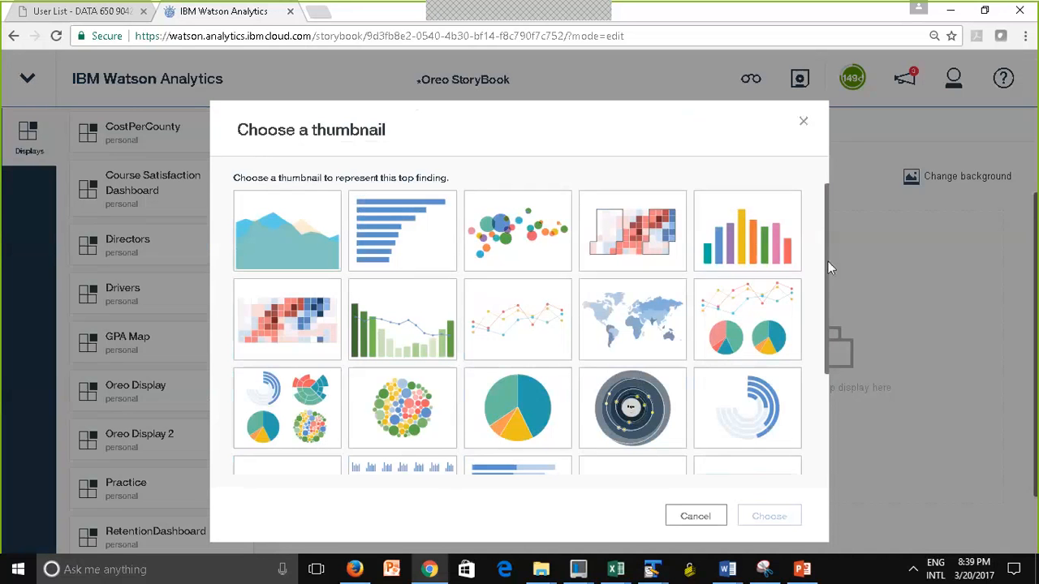
{"action": "left_click", "coordinate": [632, 325]}
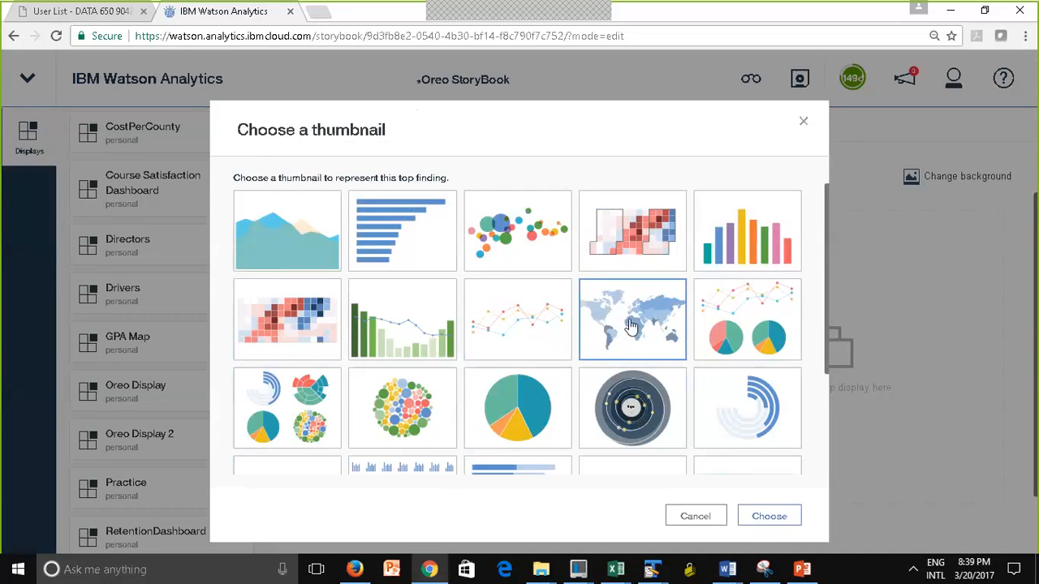
{"action": "left_click", "coordinate": [769, 517]}
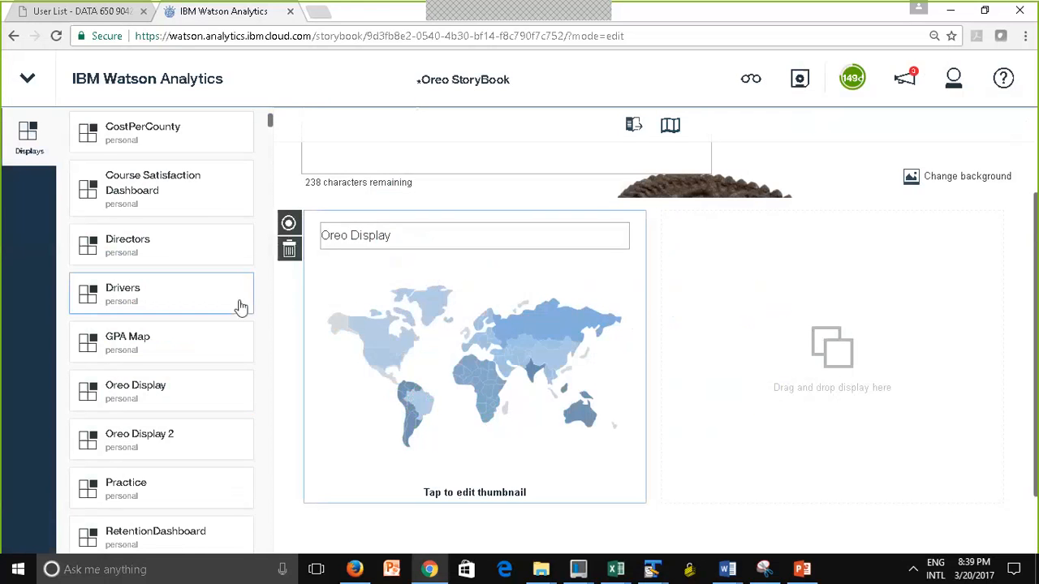
Add Oreo Display 2 beside the first display with the multi-line chart thumbnail, and save the storybook
{"action": "left_click_drag", "start_coordinate": [119, 446], "coordinate": [835, 398]}
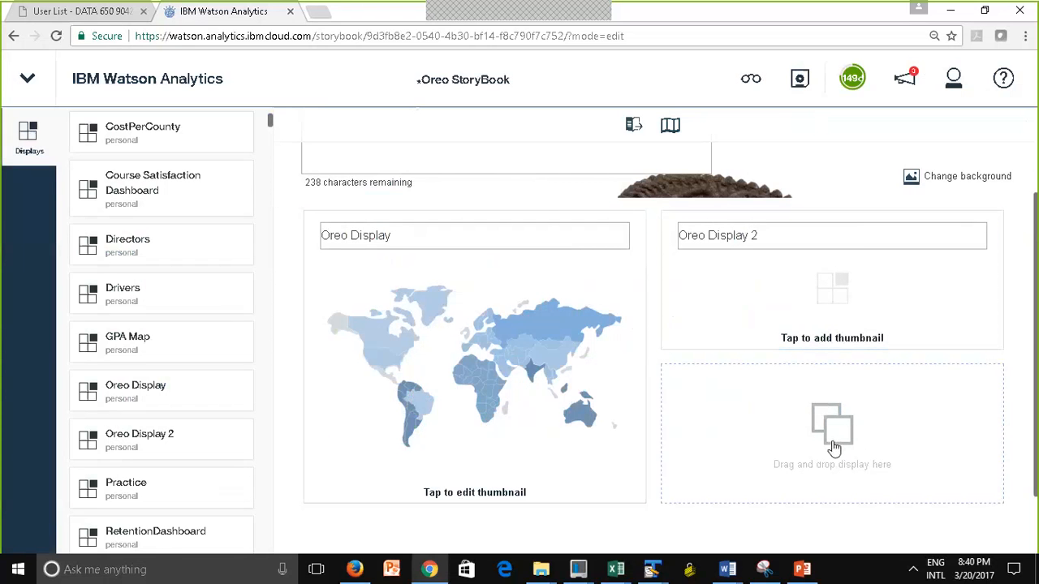
{"action": "left_click", "coordinate": [818, 341]}
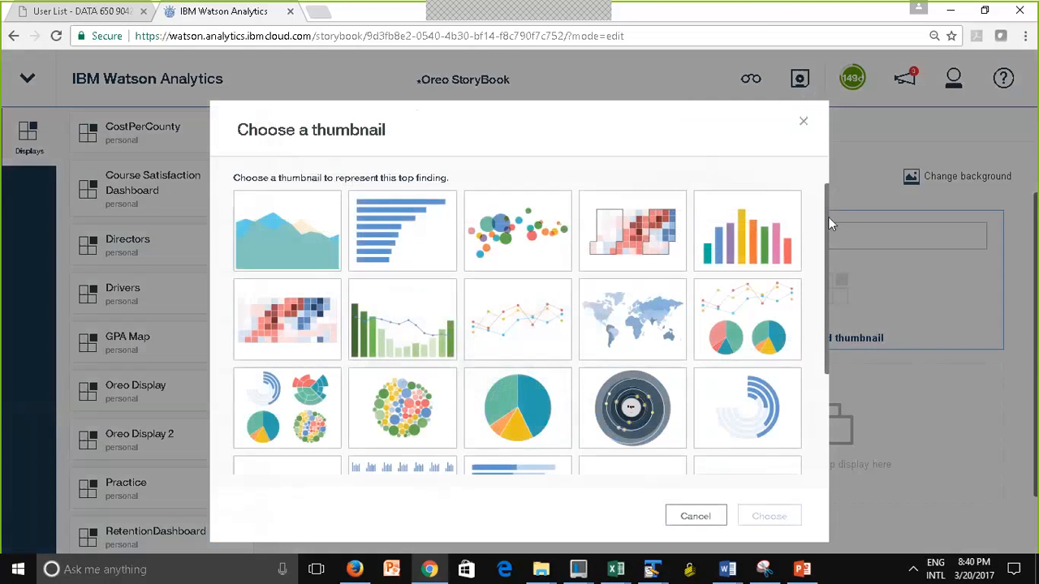
{"action": "left_click_drag", "start_coordinate": [827, 221], "coordinate": [830, 184]}
{"action": "left_click", "coordinate": [506, 325]}
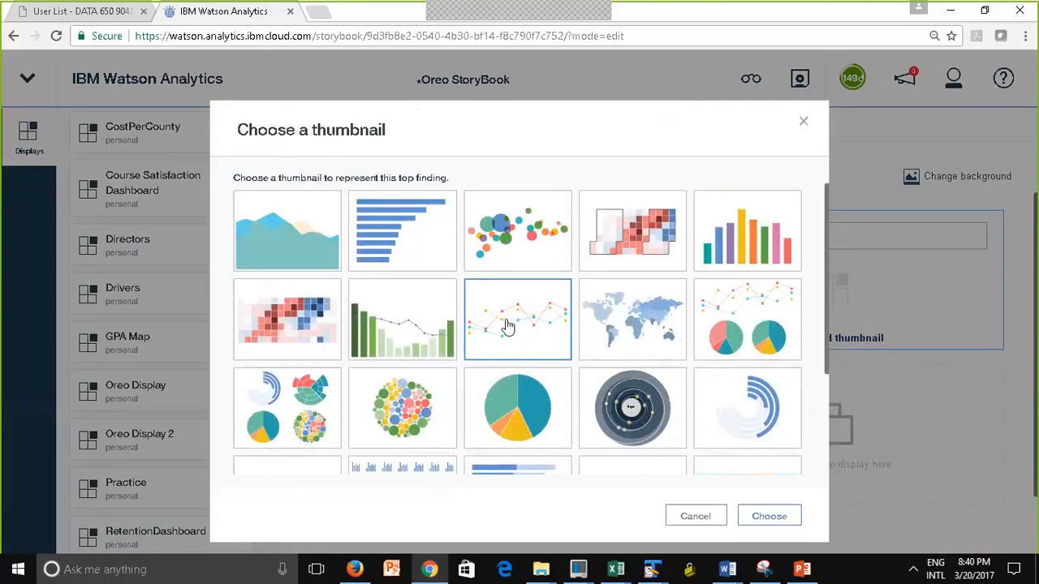
{"action": "left_click", "coordinate": [769, 517]}
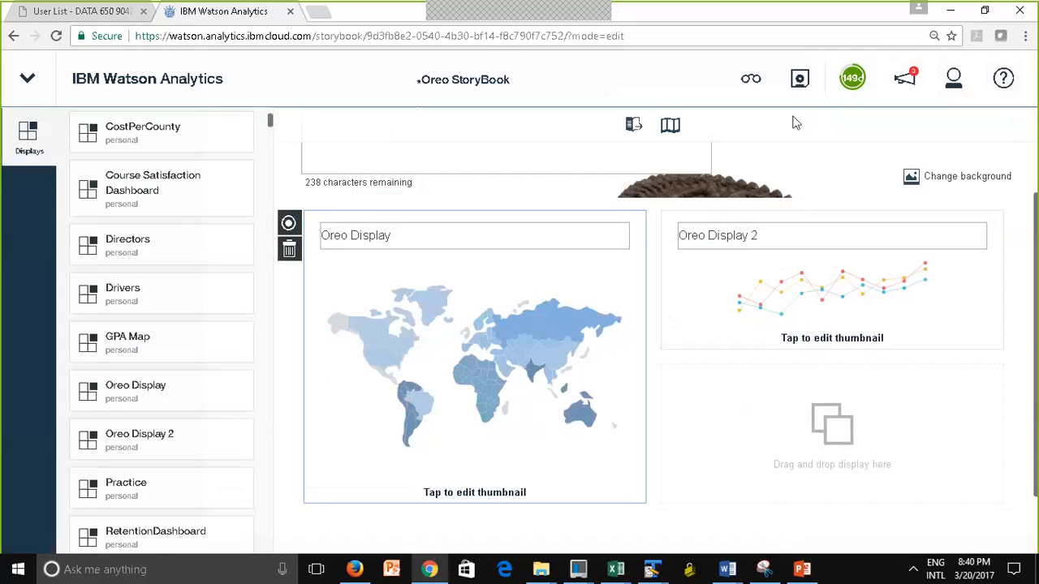
{"action": "left_click", "coordinate": [799, 81]}
{"action": "scroll", "coordinate": [271, 123], "scroll_direction": "up", "scroll_amount": 3}
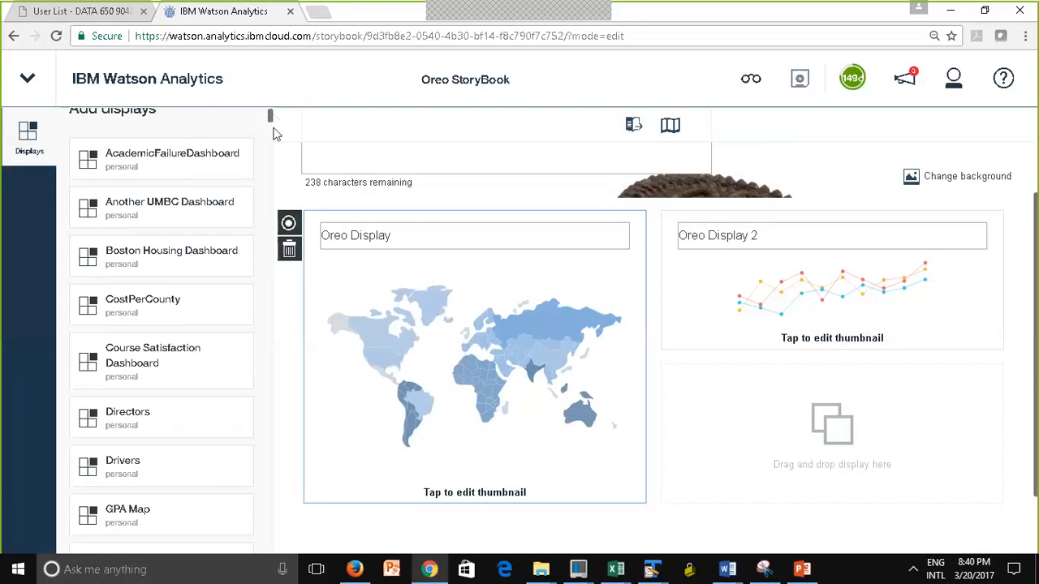
{"action": "scroll", "coordinate": [274, 134], "scroll_direction": "down", "scroll_amount": 5}
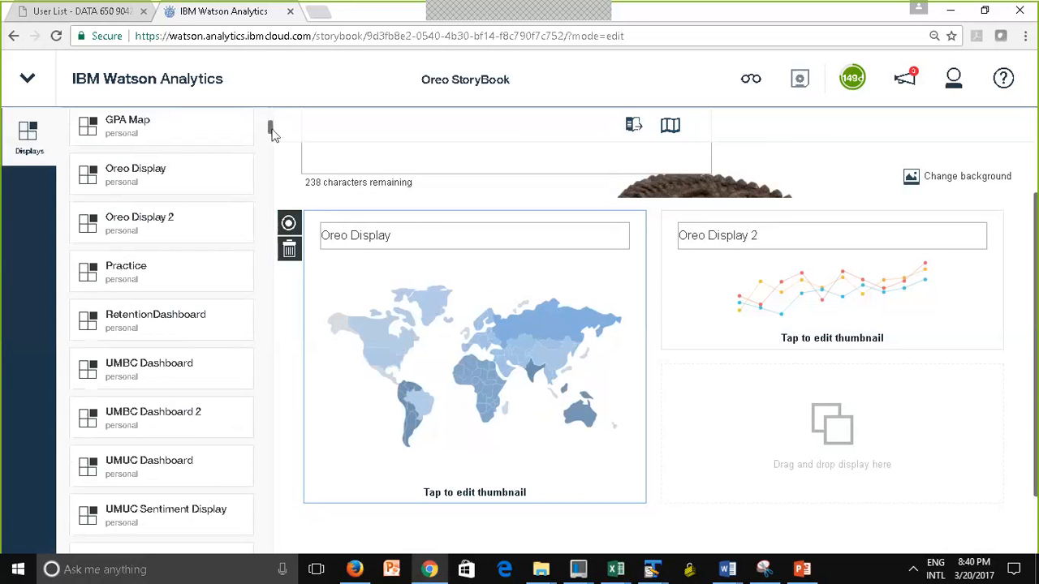
{"action": "scroll", "coordinate": [275, 134], "scroll_direction": "up", "scroll_amount": 5}
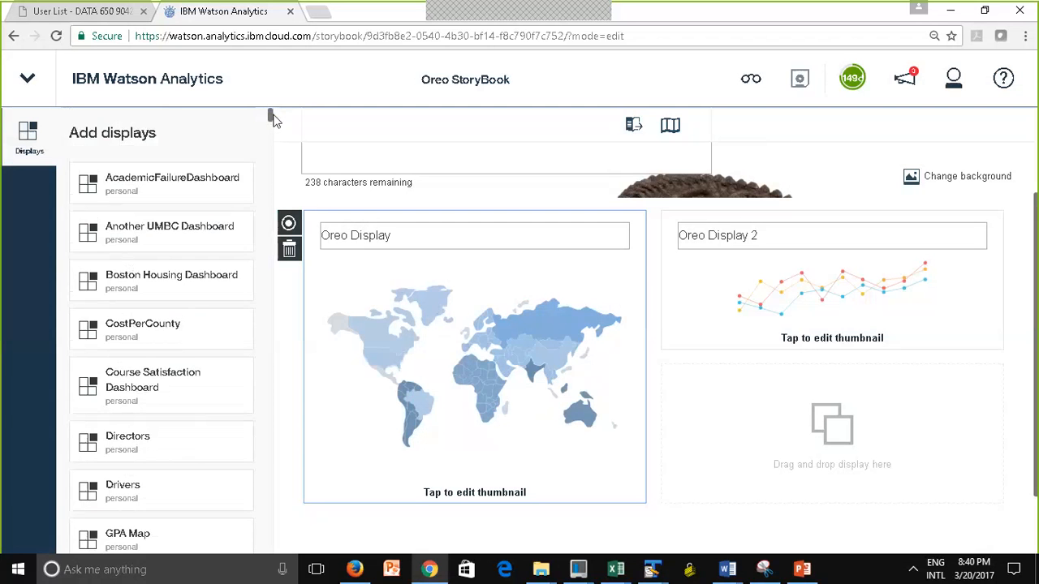
Browse the personal and shared displays available to add to the storybook
{"action": "scroll", "coordinate": [274, 125], "scroll_direction": "down", "scroll_amount": 2}
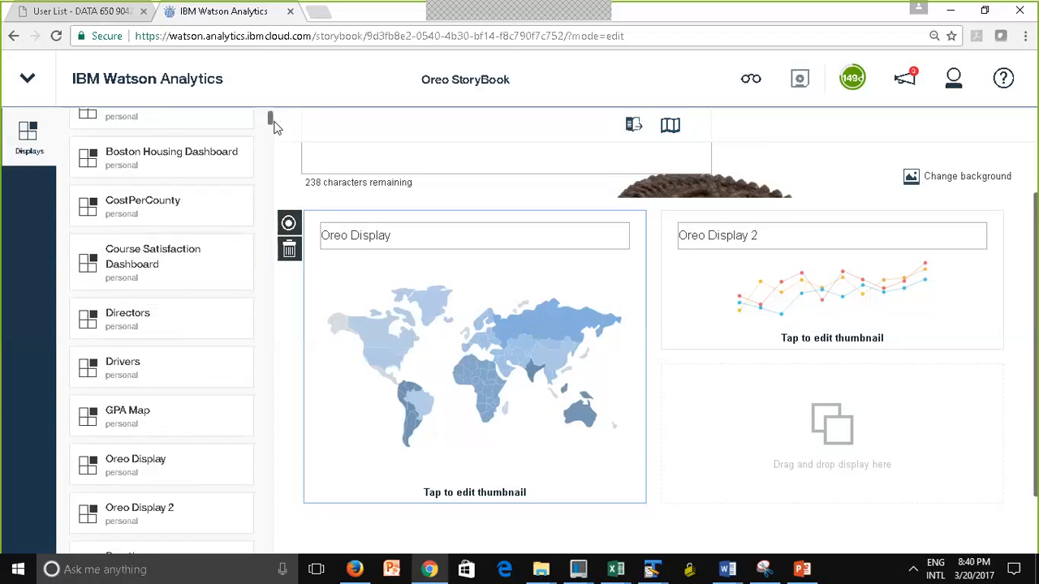
{"action": "scroll", "coordinate": [275, 128], "scroll_direction": "down", "scroll_amount": 2}
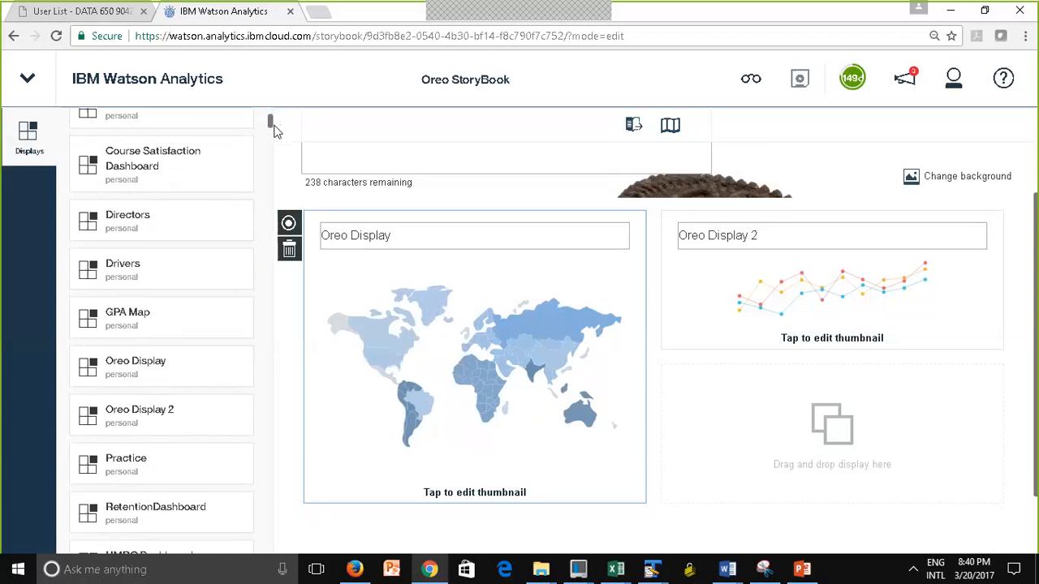
{"action": "scroll", "coordinate": [275, 134], "scroll_direction": "down", "scroll_amount": 5}
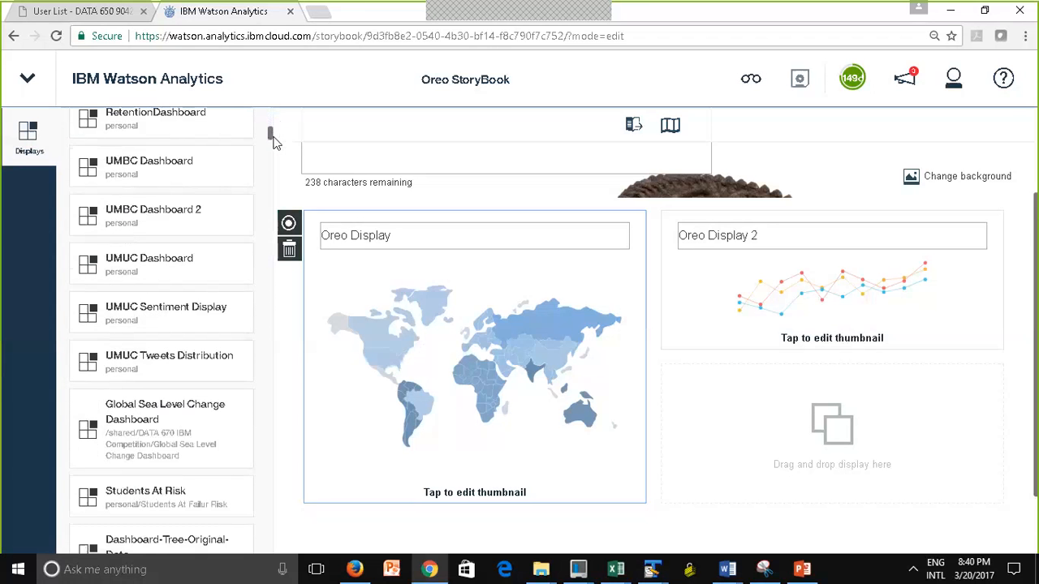
{"action": "left_click_drag", "start_coordinate": [273, 137], "coordinate": [274, 110]}
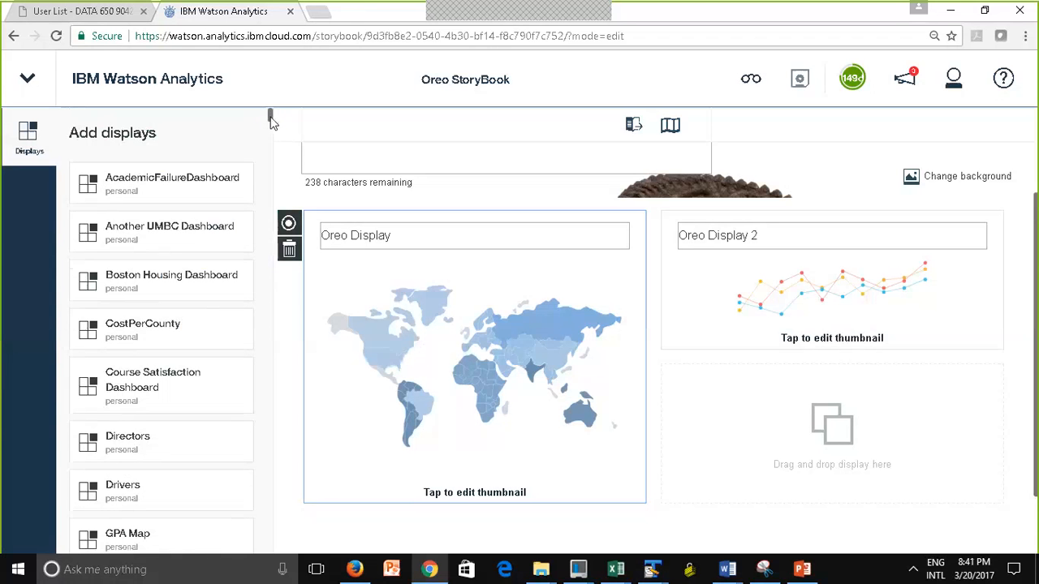
{"action": "left_click_drag", "start_coordinate": [270, 119], "coordinate": [268, 481]}
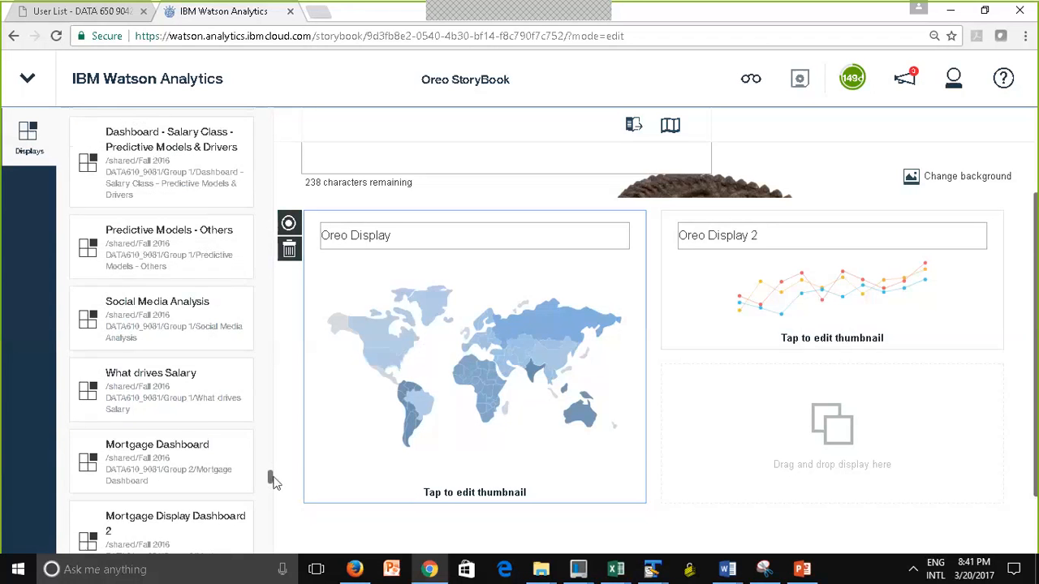
{"action": "left_click_drag", "start_coordinate": [273, 480], "coordinate": [274, 498]}
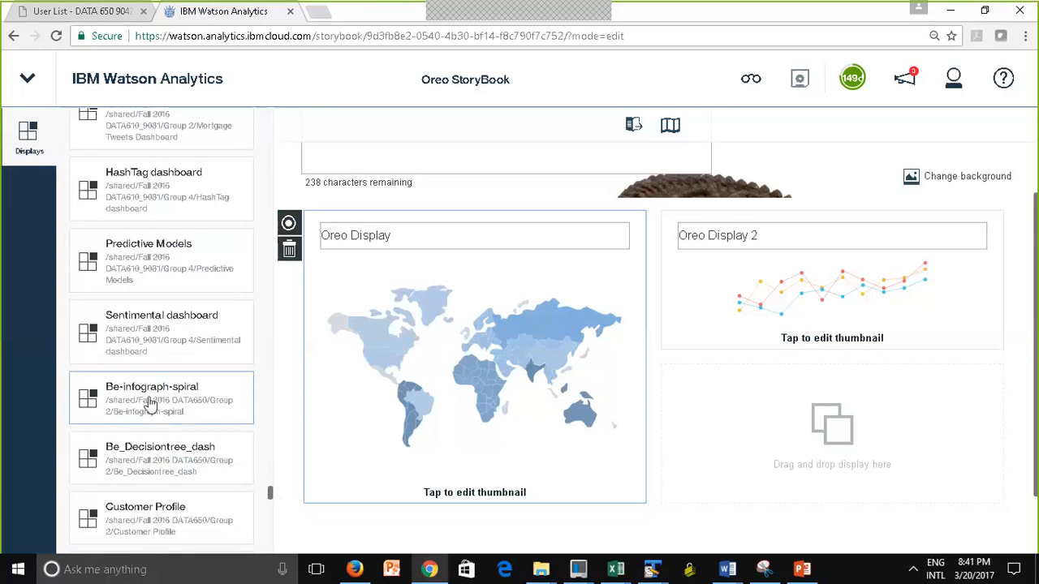
{"action": "left_click_drag", "start_coordinate": [272, 493], "coordinate": [253, 105]}
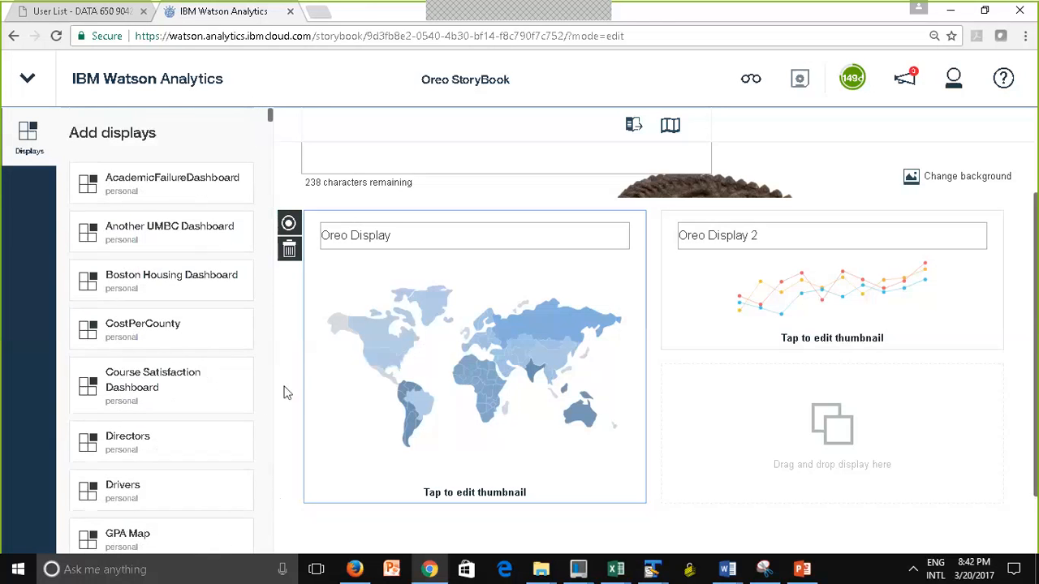
{"action": "left_click_drag", "start_coordinate": [271, 121], "coordinate": [273, 152]}
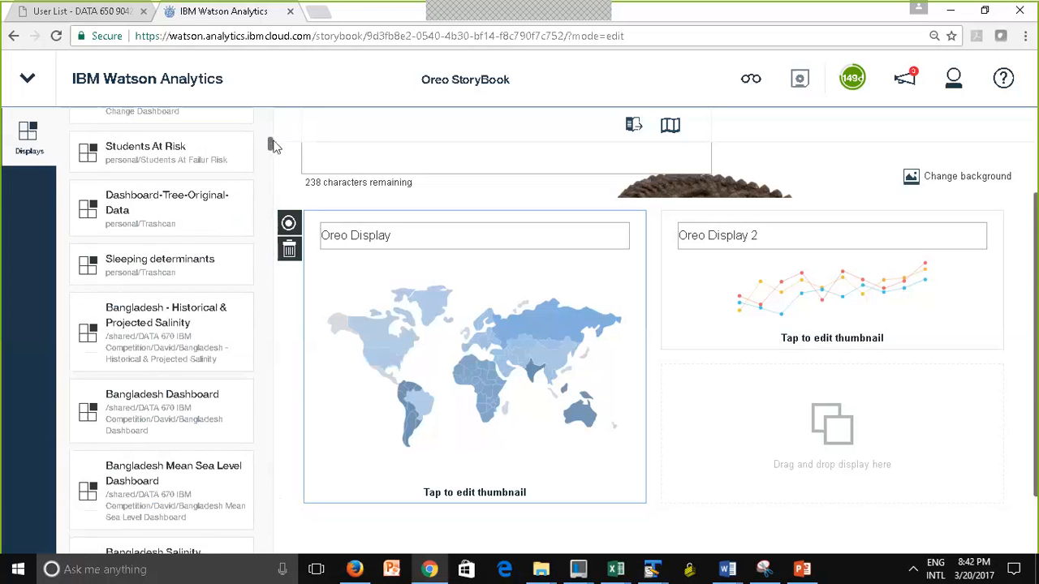
{"action": "left_click_drag", "start_coordinate": [274, 146], "coordinate": [274, 104]}
Switch Oreo StoryBook to its reading view and review the cover and the expert top findings
{"action": "left_click", "coordinate": [943, 232]}
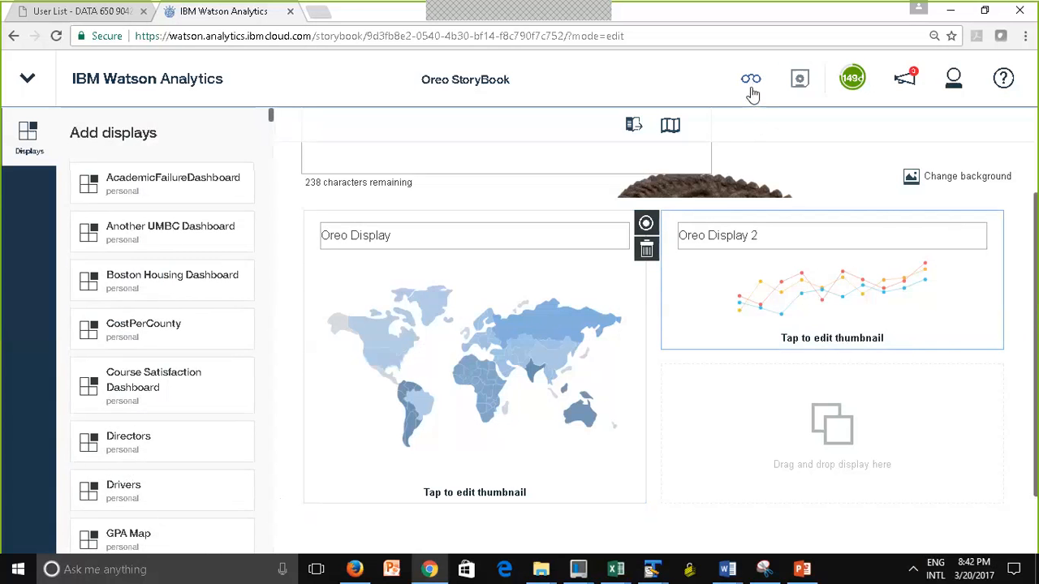
{"action": "left_click", "coordinate": [752, 89]}
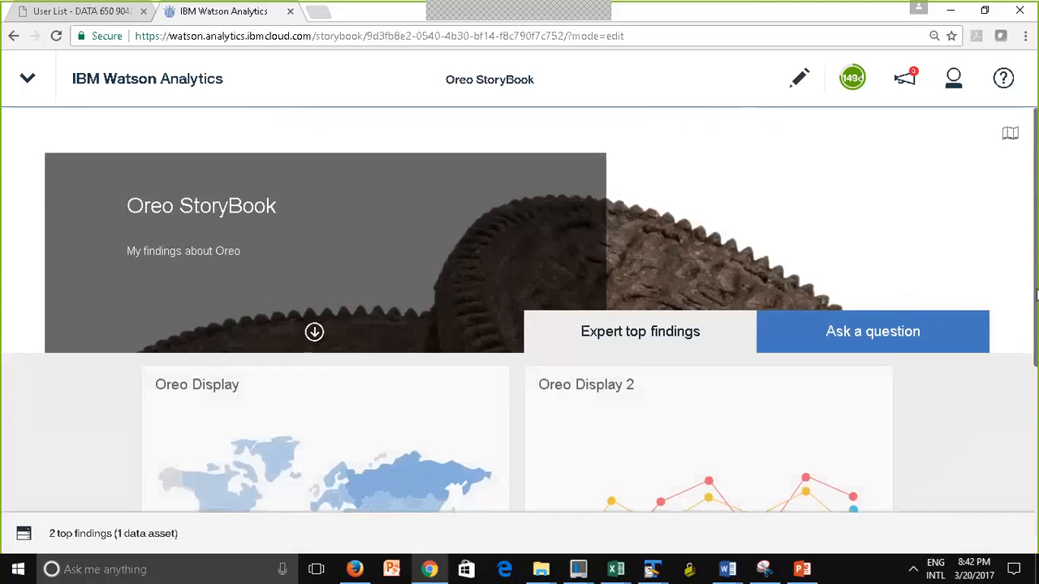
{"action": "scroll", "coordinate": [1035, 324], "scroll_direction": "down", "scroll_amount": 1}
{"action": "mouse_move", "coordinate": [1036, 397]}
{"action": "left_mouse_down"}
{"action": "mouse_move", "coordinate": [1036, 459]}
{"action": "mouse_move", "coordinate": [1036, 268]}
{"action": "mouse_move", "coordinate": [1036, 395]}
{"action": "left_mouse_up"}
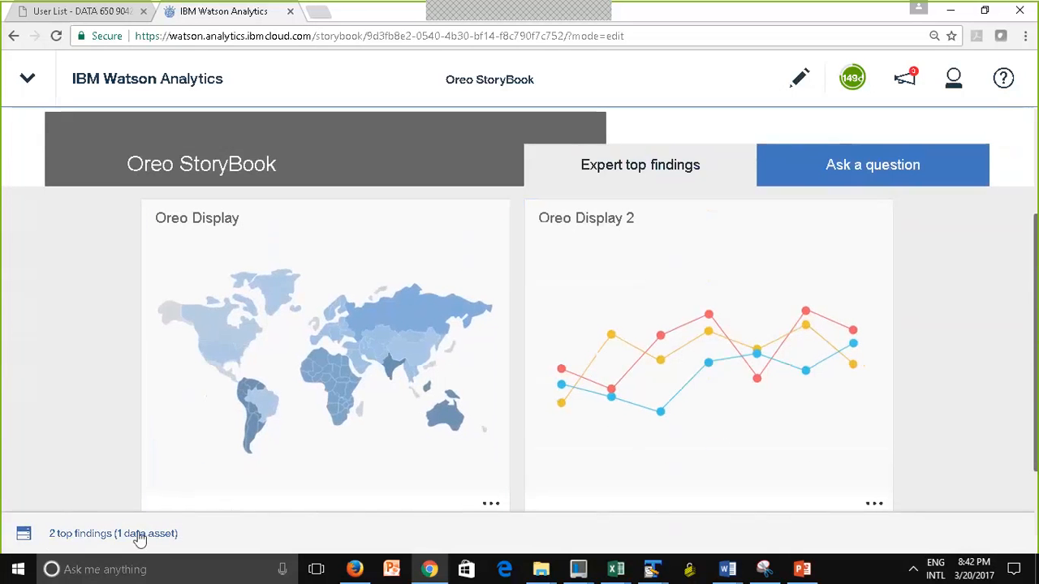
Open the storybook's underlying data and look through the choices of top findings and data assets
{"action": "left_click", "coordinate": [24, 537]}
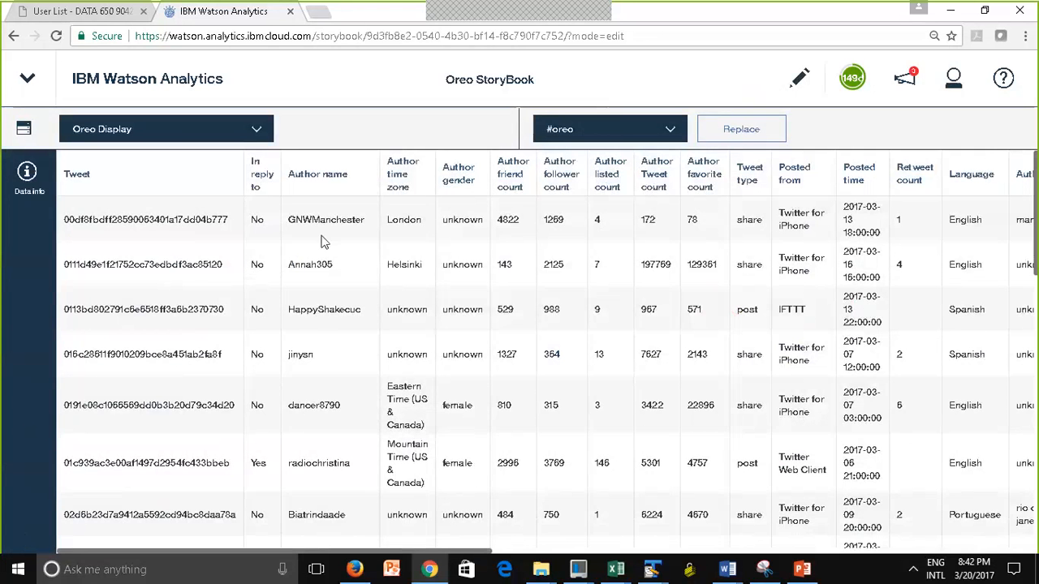
{"action": "left_click", "coordinate": [669, 135]}
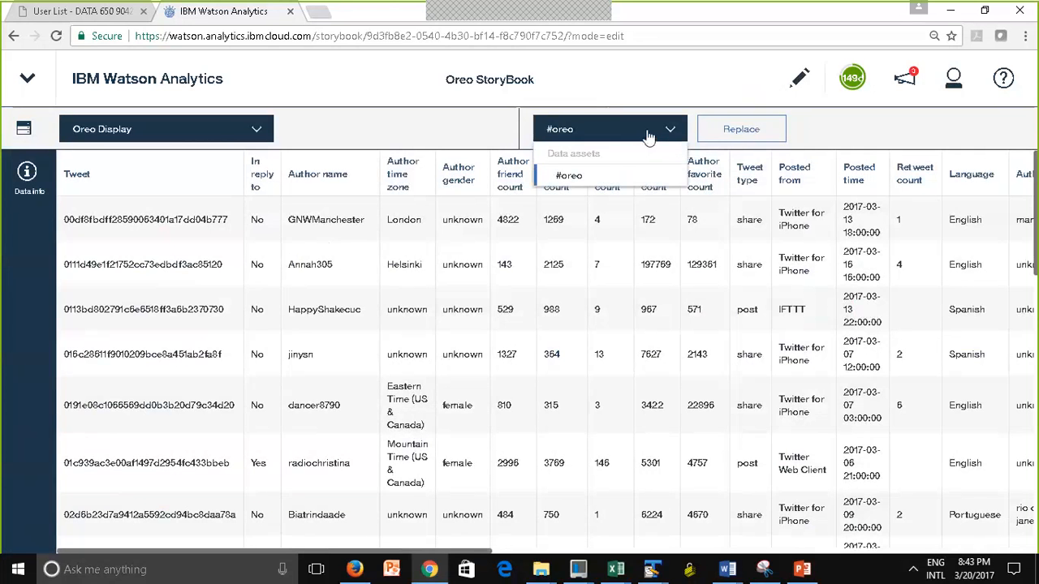
{"action": "left_click", "coordinate": [484, 332]}
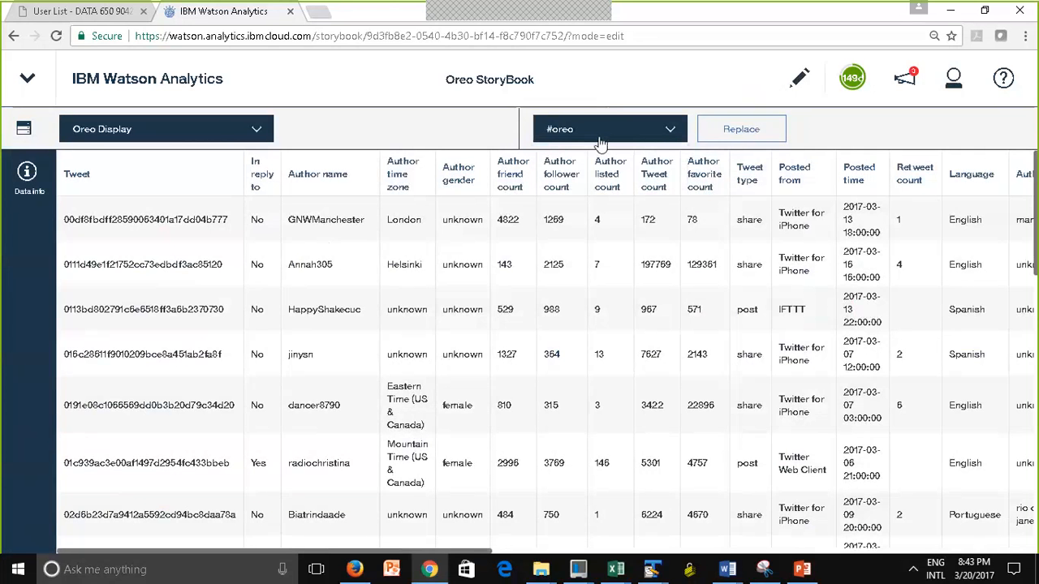
{"action": "left_click", "coordinate": [257, 133]}
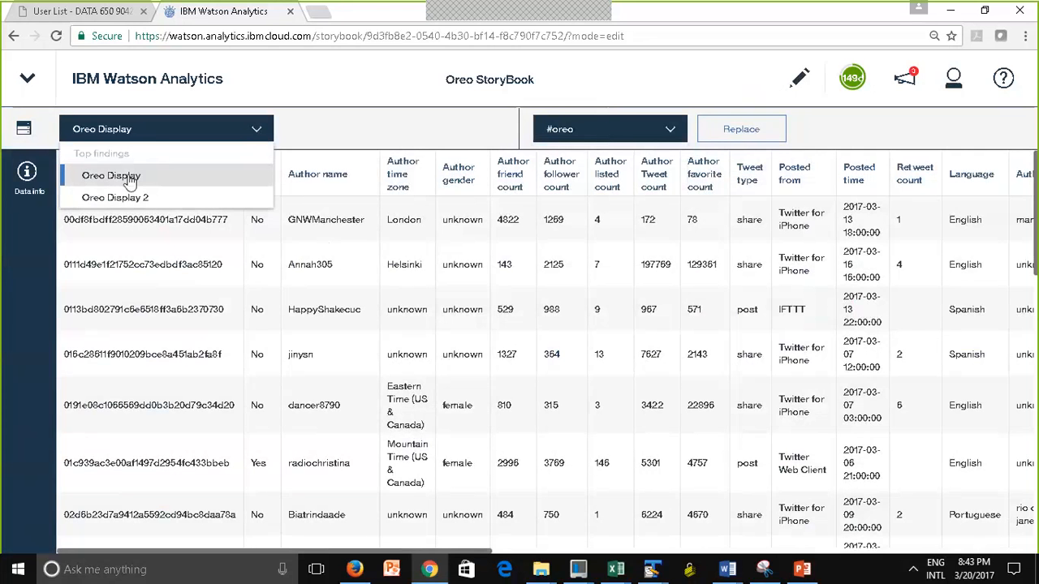
{"action": "left_click", "coordinate": [590, 131]}
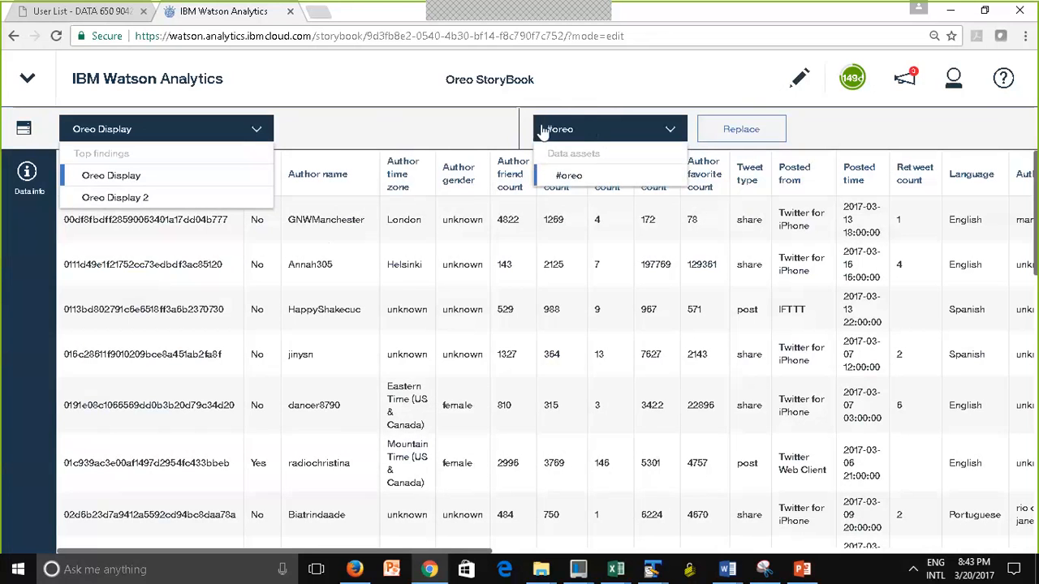
Inspect the replacement notice and data information for #oreo, cancel the replacement, and return to the top findings
{"action": "left_click", "coordinate": [768, 132]}
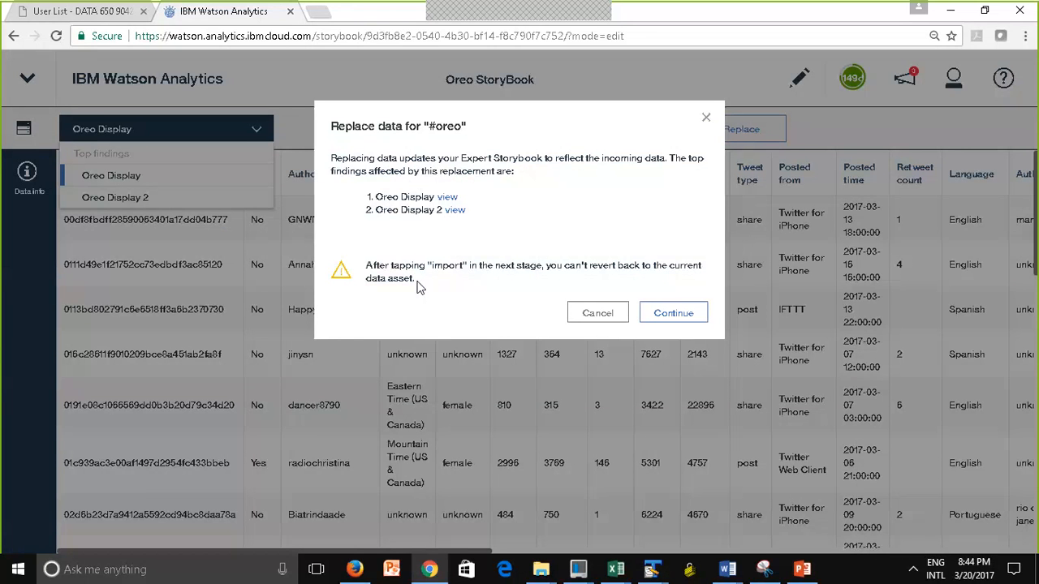
{"action": "left_click", "coordinate": [598, 314]}
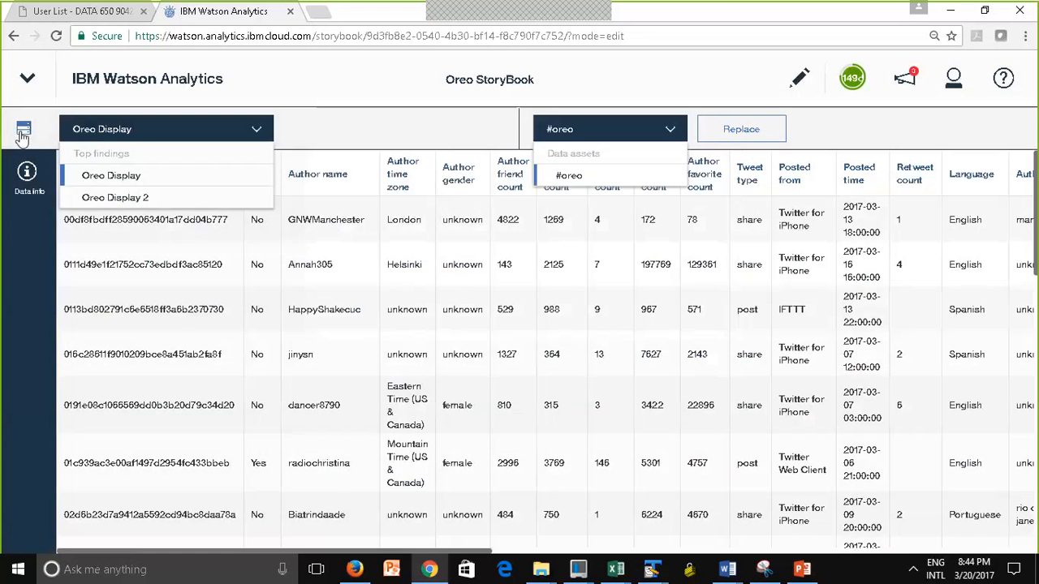
{"action": "left_click", "coordinate": [25, 182]}
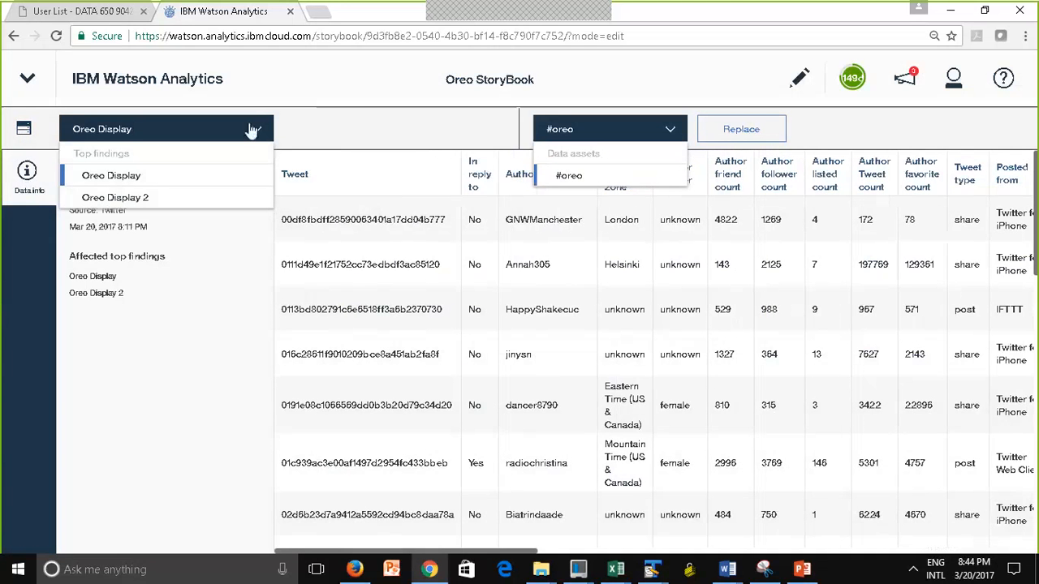
{"action": "left_click", "coordinate": [196, 138]}
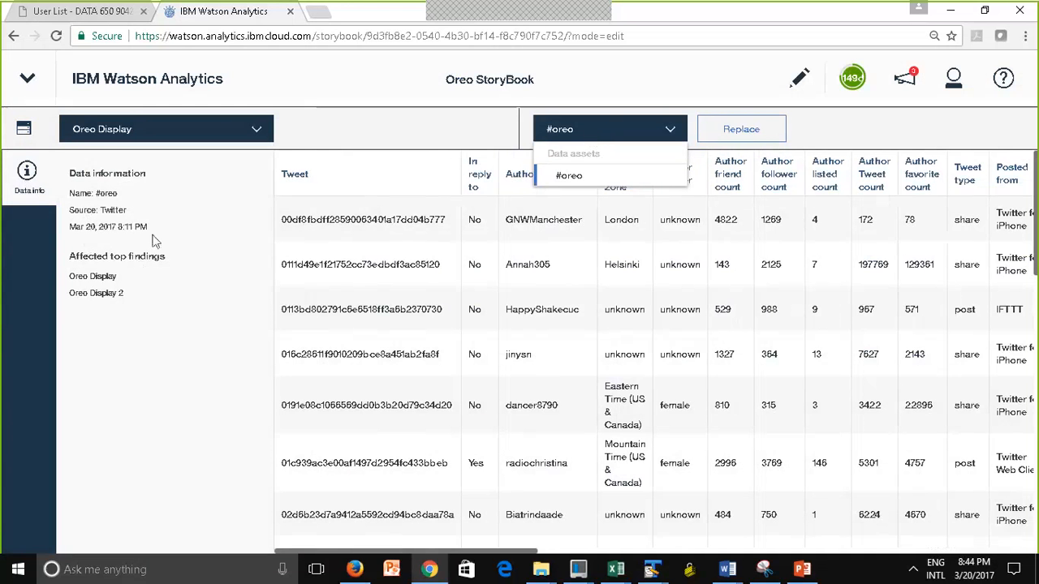
{"action": "left_click", "coordinate": [27, 174]}
{"action": "left_click", "coordinate": [23, 128]}
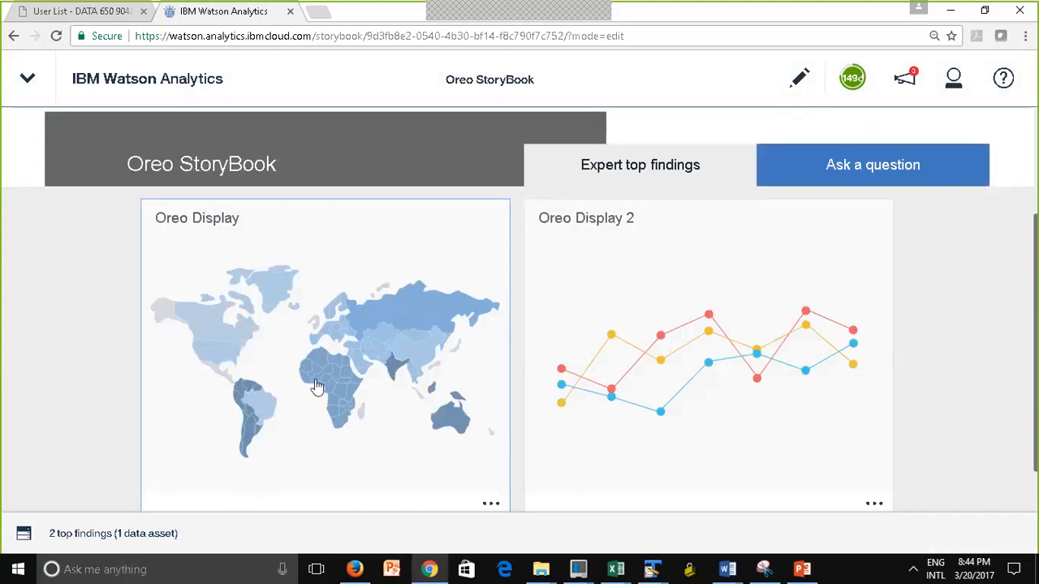
Open the Oreo Display finding and go up from Colorado on the map to the author country level
{"action": "left_click", "coordinate": [304, 324]}
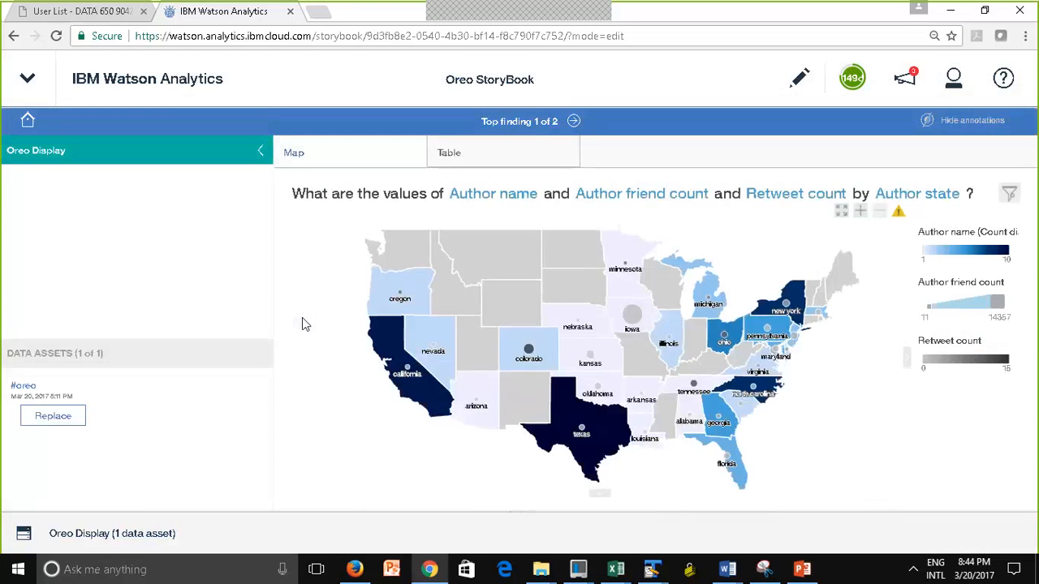
{"action": "mouse_move", "coordinate": [528, 359]}
{"action": "left_click", "coordinate": [527, 357]}
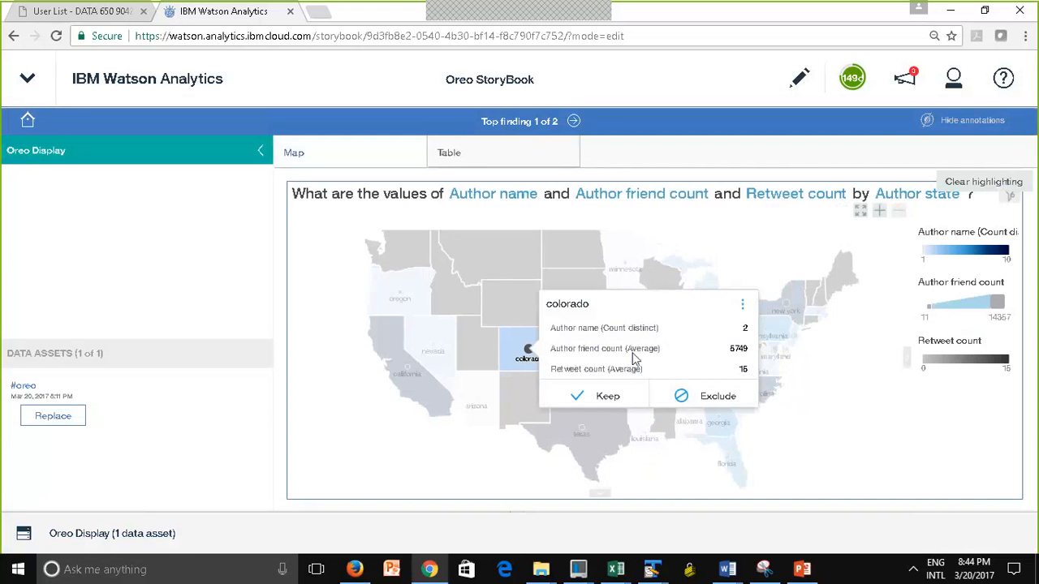
{"action": "left_click", "coordinate": [741, 307]}
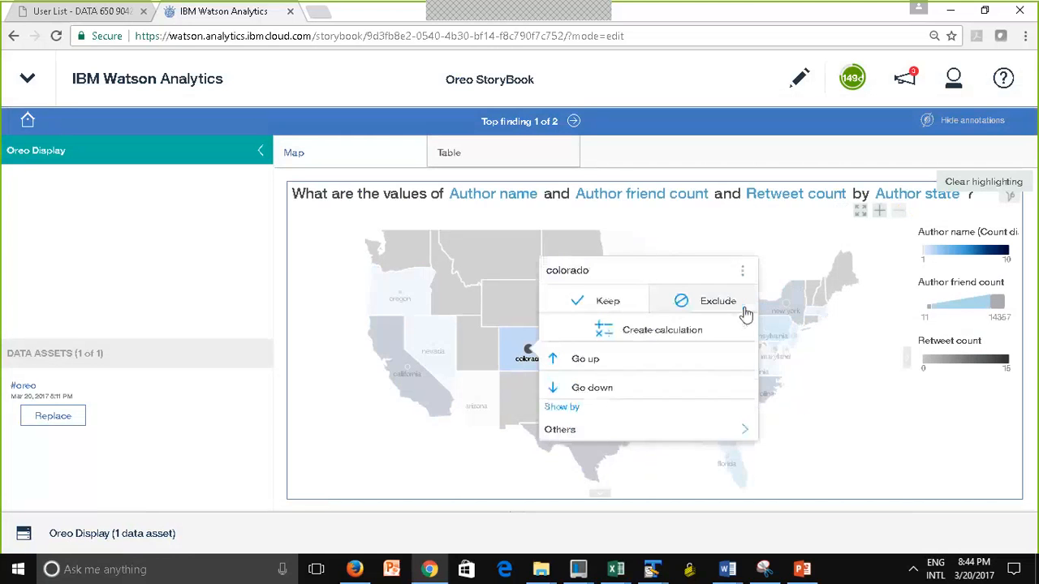
{"action": "left_click", "coordinate": [558, 365]}
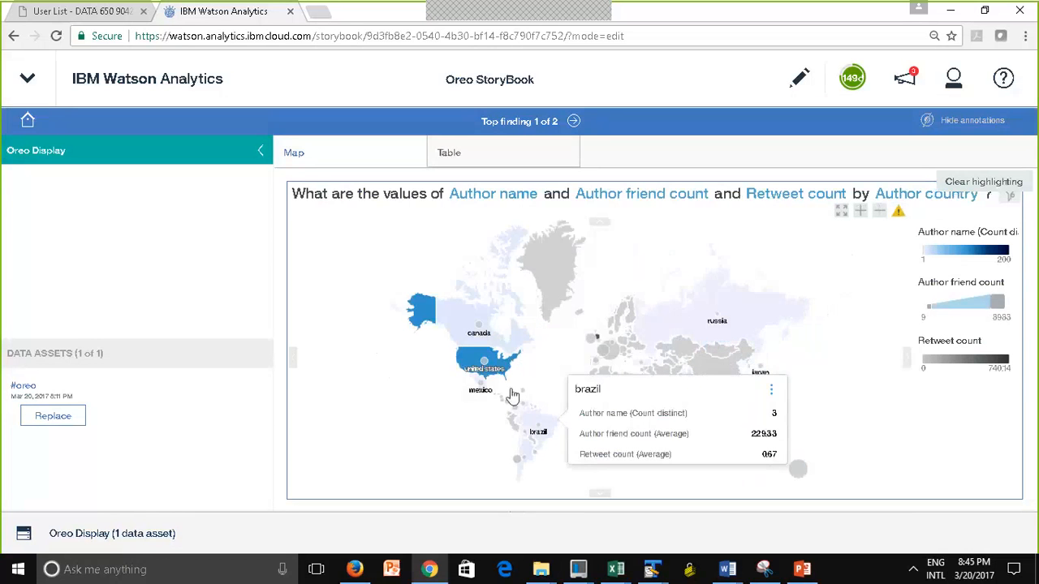
Go down from Canada on the country map to its author states and inspect the provinces
{"action": "mouse_move", "coordinate": [485, 368]}
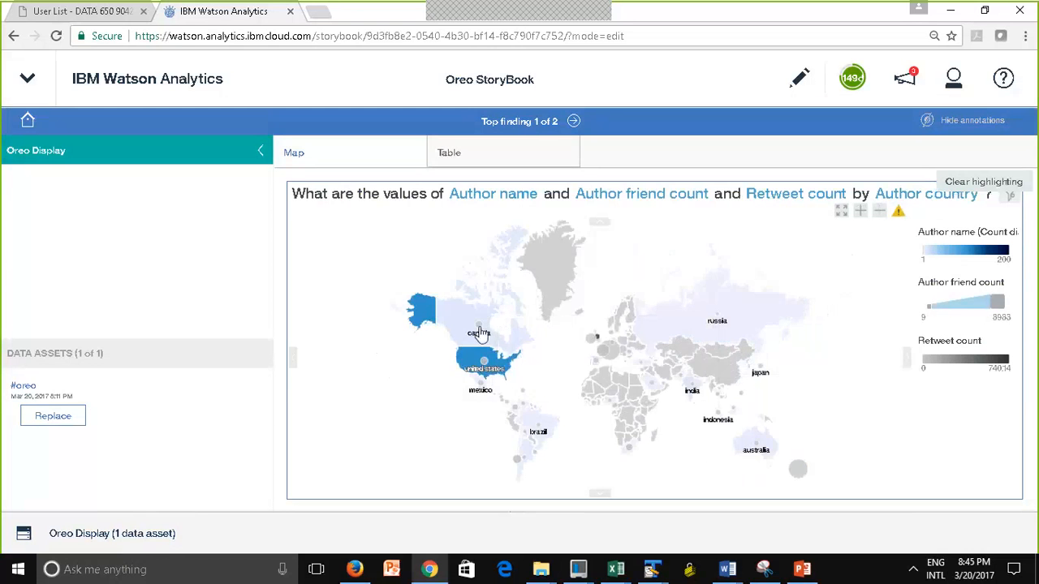
{"action": "left_click", "coordinate": [480, 332]}
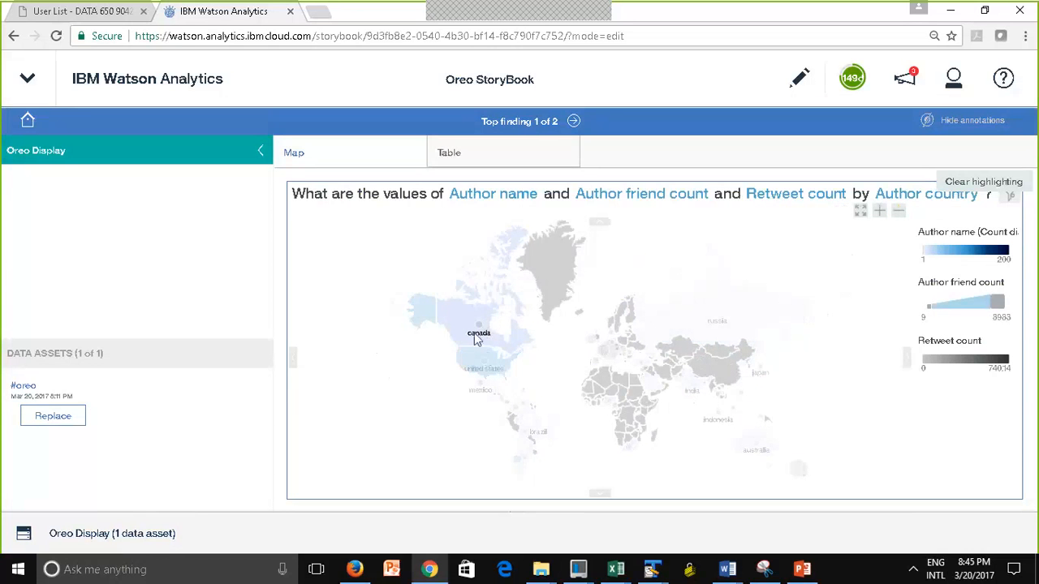
{"action": "left_click", "coordinate": [478, 331]}
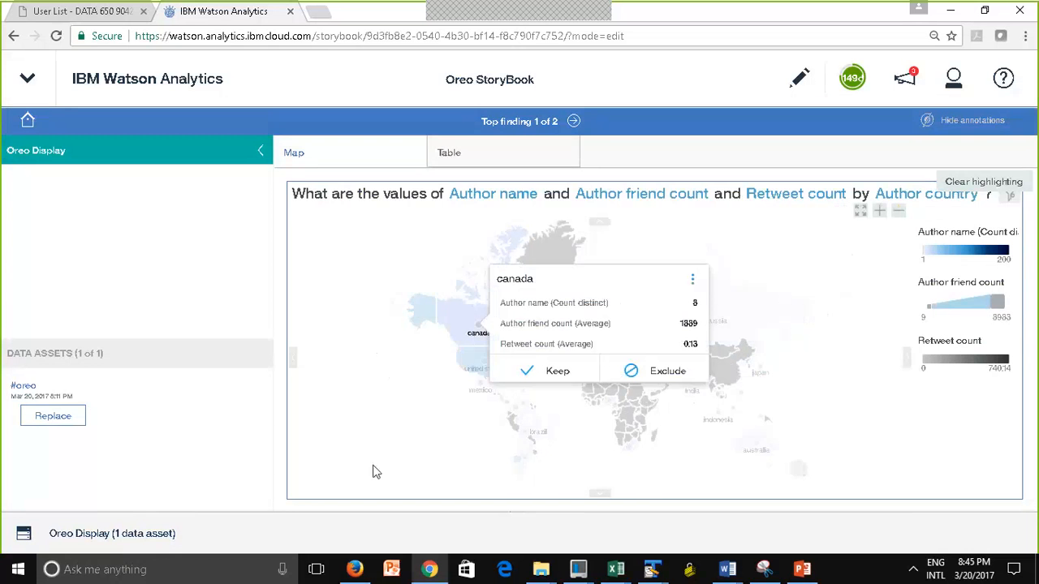
{"action": "left_click", "coordinate": [693, 284]}
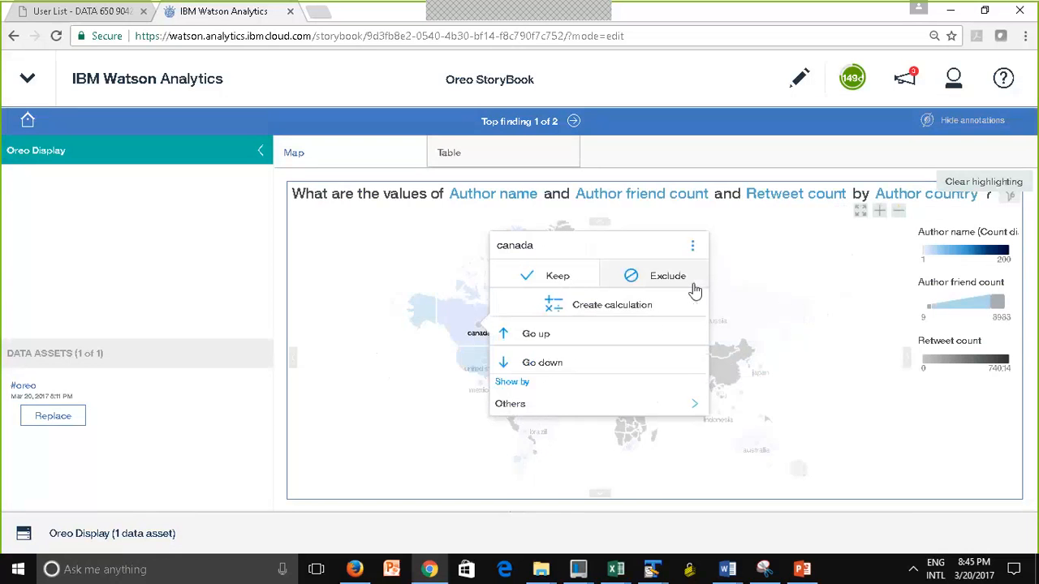
{"action": "left_click", "coordinate": [509, 367]}
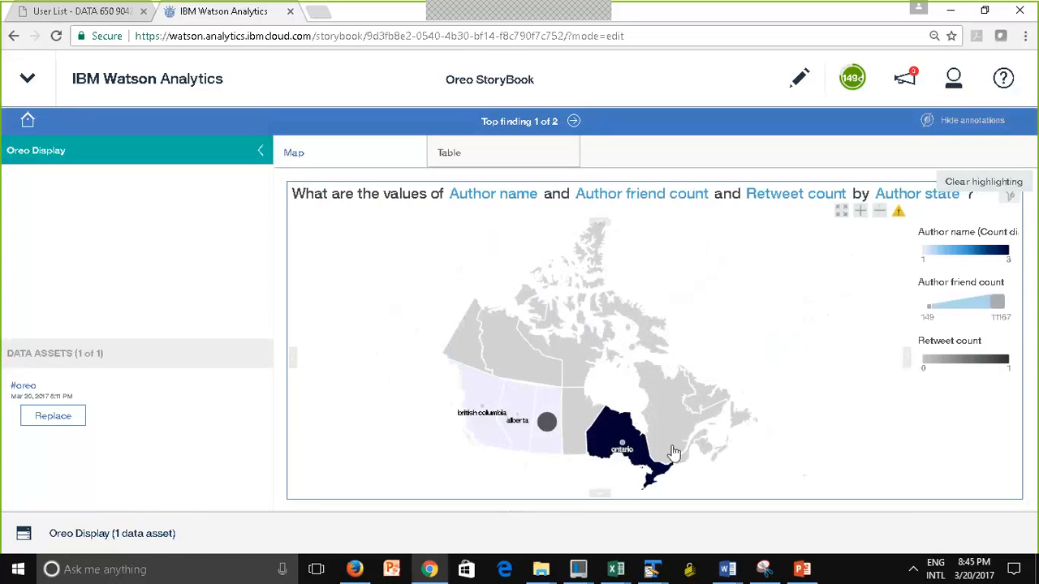
{"action": "left_click_drag", "start_coordinate": [584, 456], "coordinate": [577, 462]}
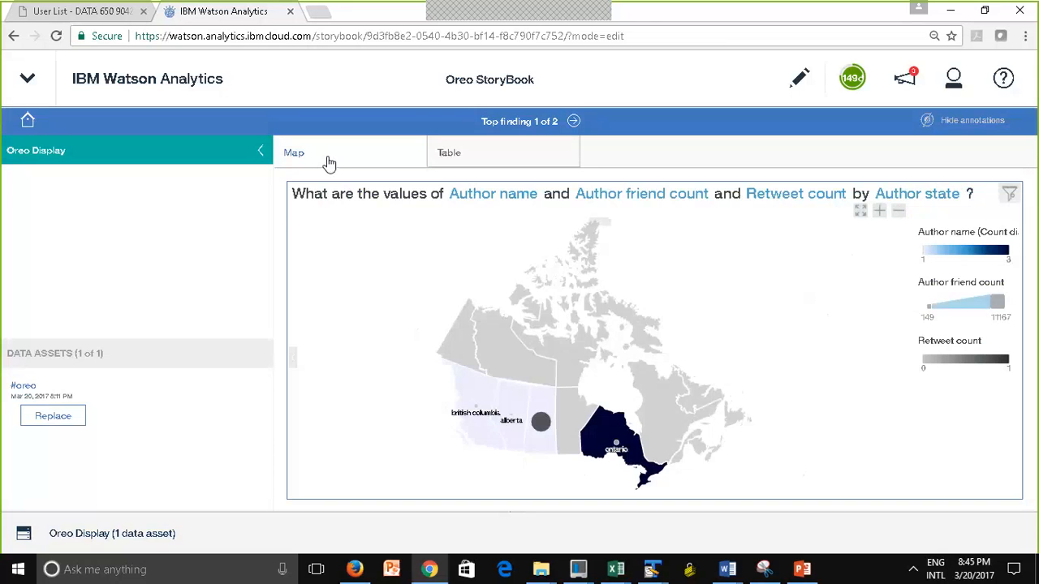
Examine Oreo Display's Table page of sentiment by author country, and move on to the Oreo Display 2 finding
{"action": "left_click", "coordinate": [480, 161]}
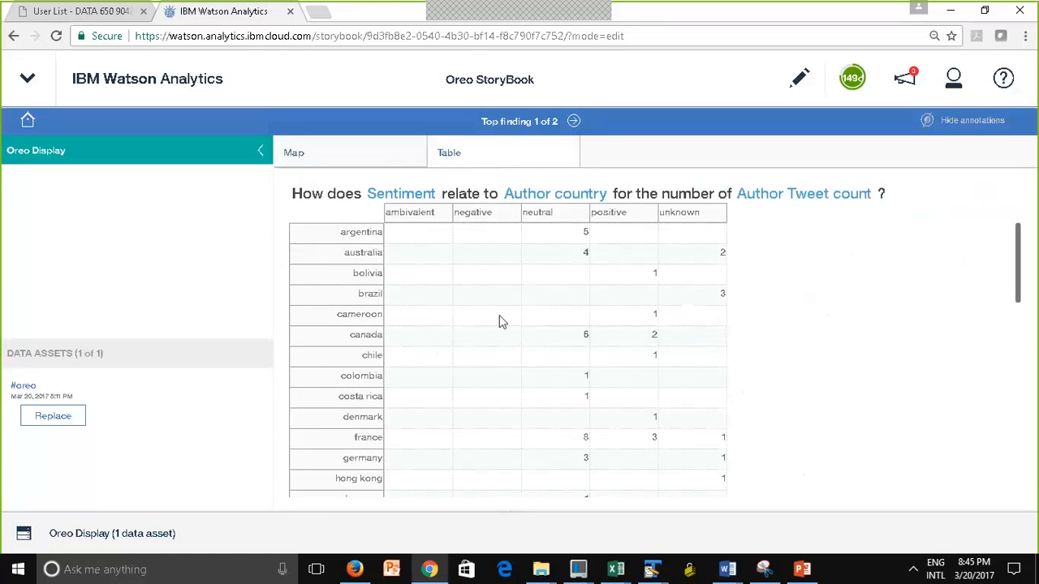
{"action": "mouse_move", "coordinate": [499, 321]}
{"action": "mouse_move", "coordinate": [419, 272]}
{"action": "left_click", "coordinate": [573, 122]}
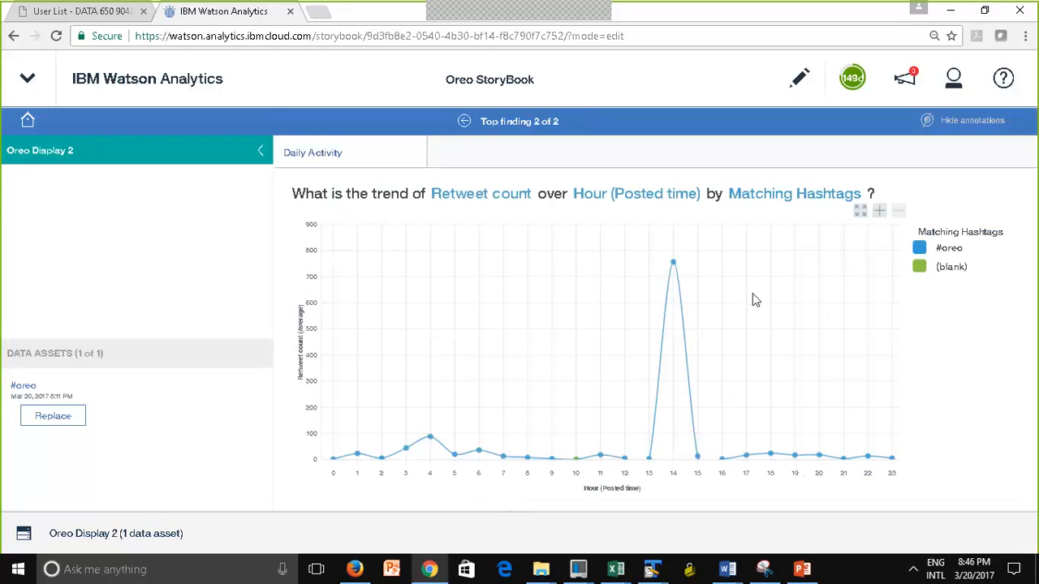
Return to the storybook's home view and open its area for asking a question about the #oreo data
{"action": "left_click", "coordinate": [27, 122]}
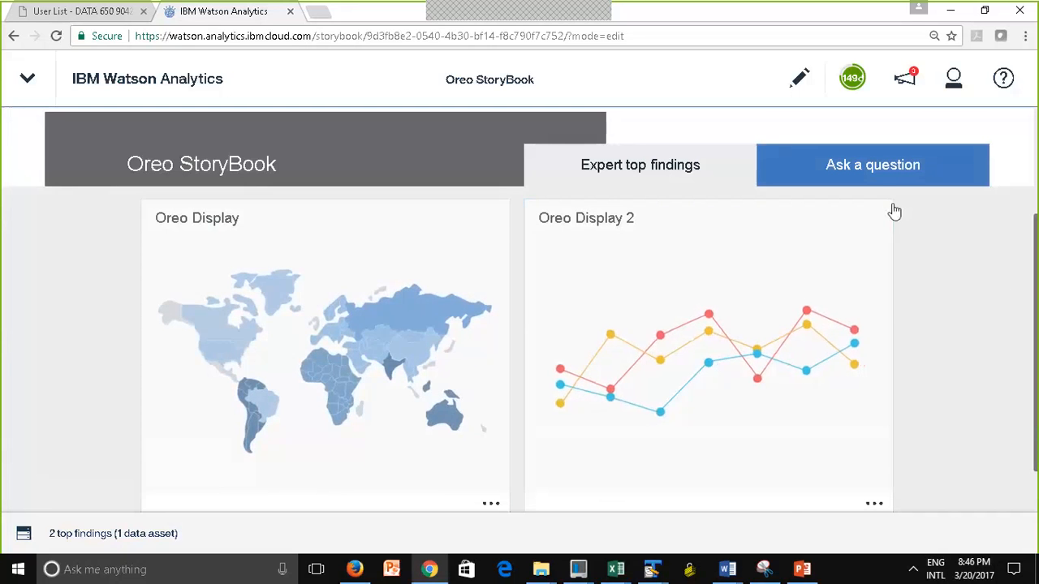
{"action": "left_click", "coordinate": [876, 176]}
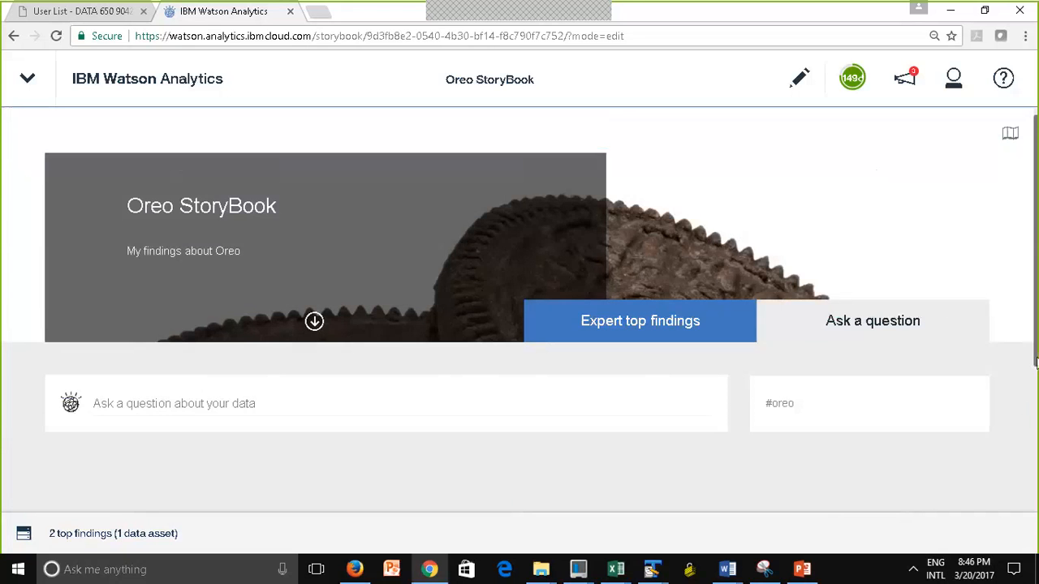
Ask the storybook's data about sentiment and open the suggested question on the distribution of Sentiment
{"action": "scroll", "coordinate": [1035, 361], "scroll_direction": "down", "scroll_amount": 3}
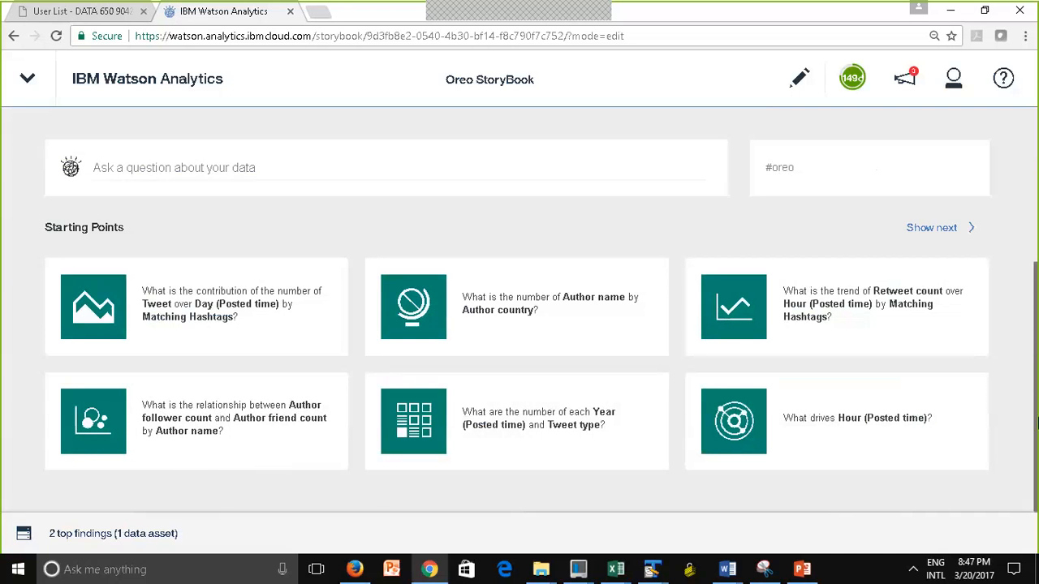
{"action": "left_click", "coordinate": [191, 169]}
{"action": "type", "text": "sent"}
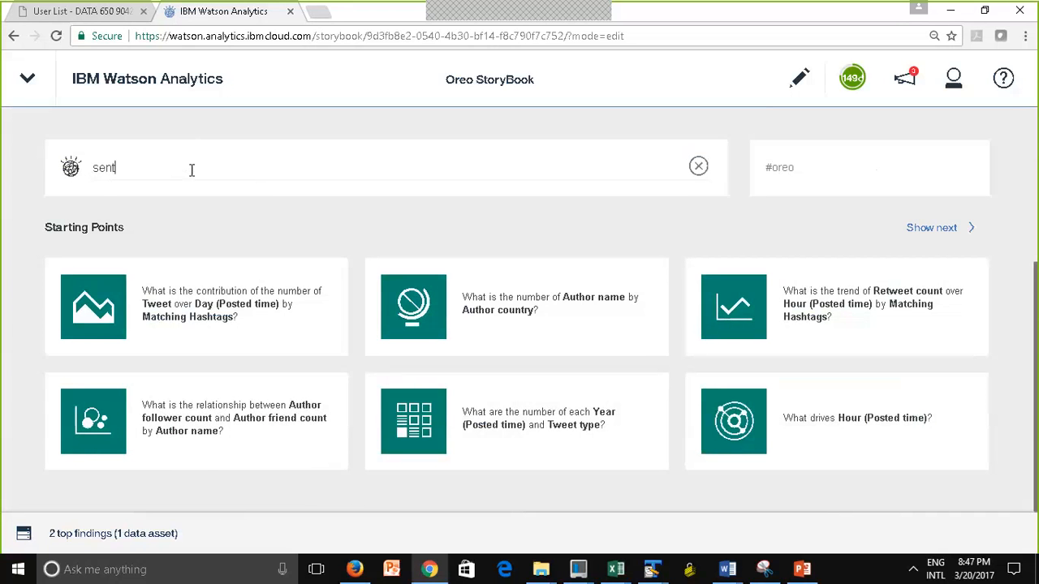
{"action": "type", "text": "iment"}
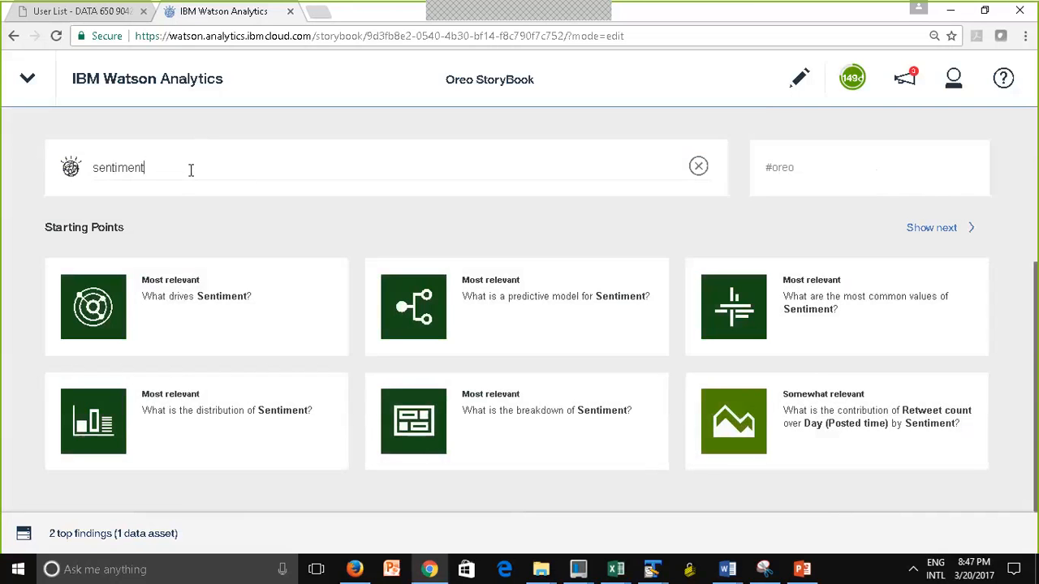
{"action": "left_click", "coordinate": [177, 420]}
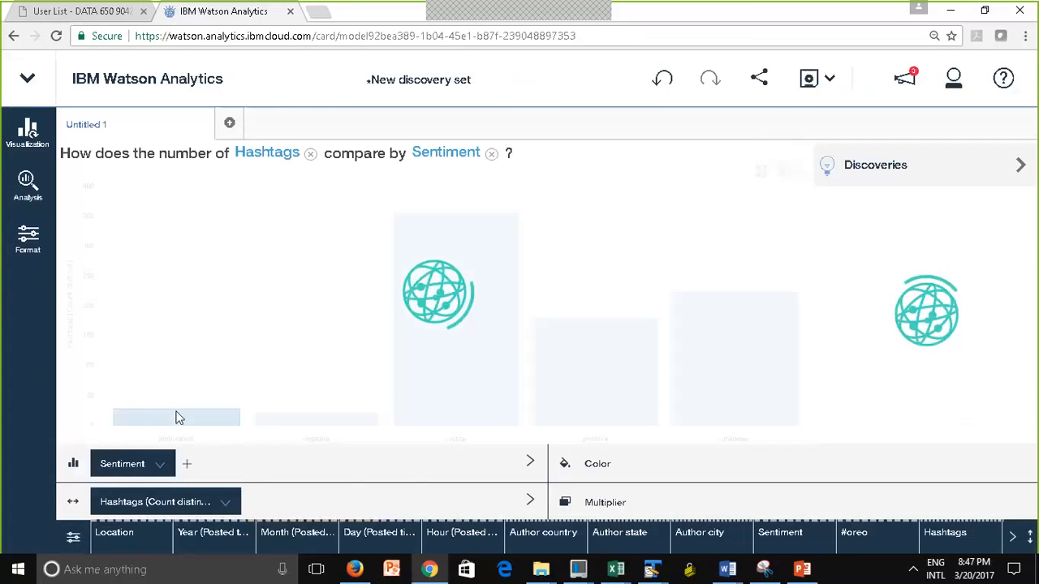
{"action": "left_click", "coordinate": [178, 418]}
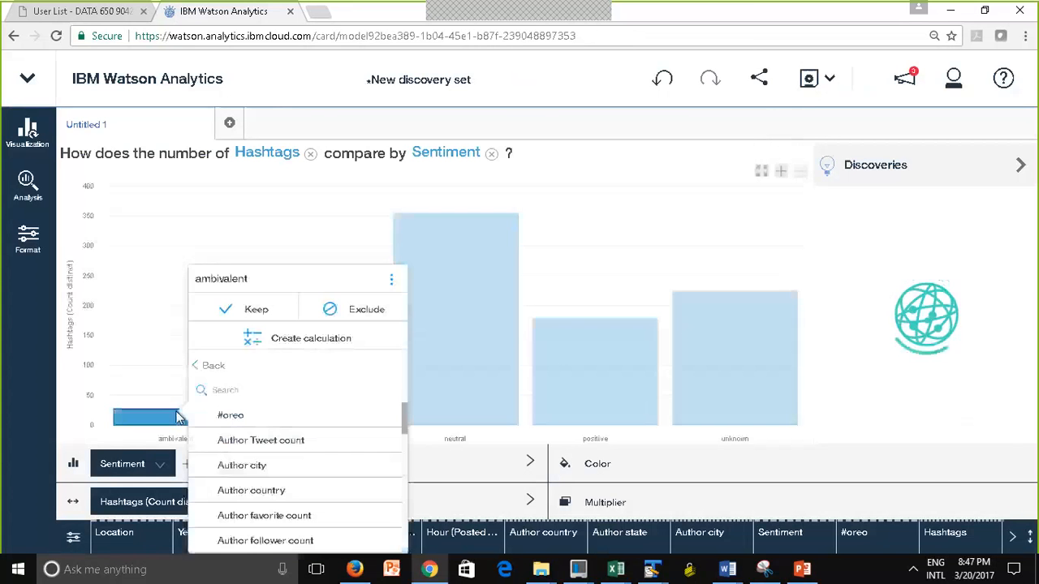
{"action": "left_click", "coordinate": [955, 489]}
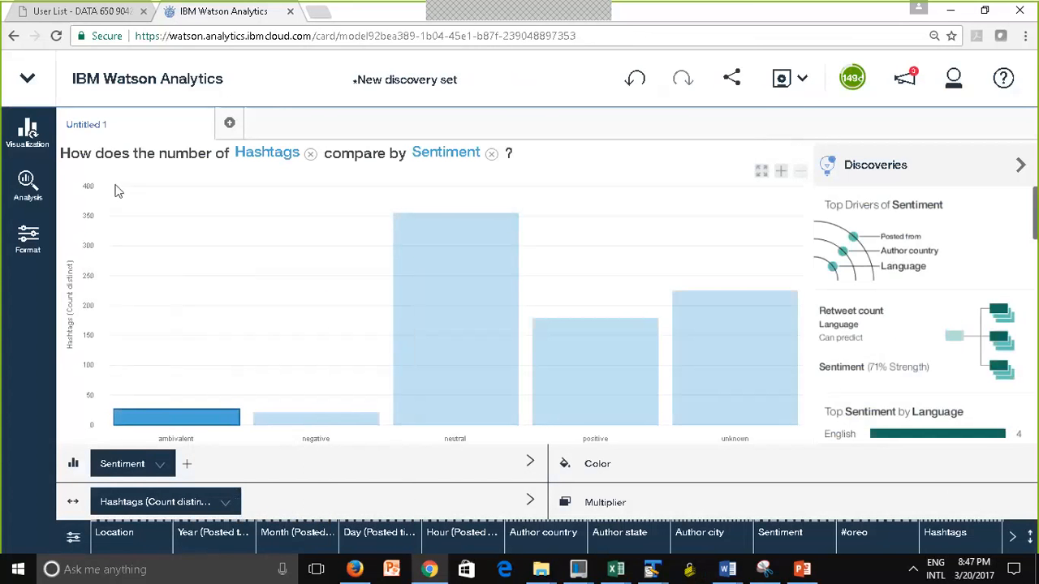
Rename the discovery's untitled tab as Sentiment Distribution
{"action": "left_click", "coordinate": [91, 132]}
{"action": "left_click", "coordinate": [137, 155]}
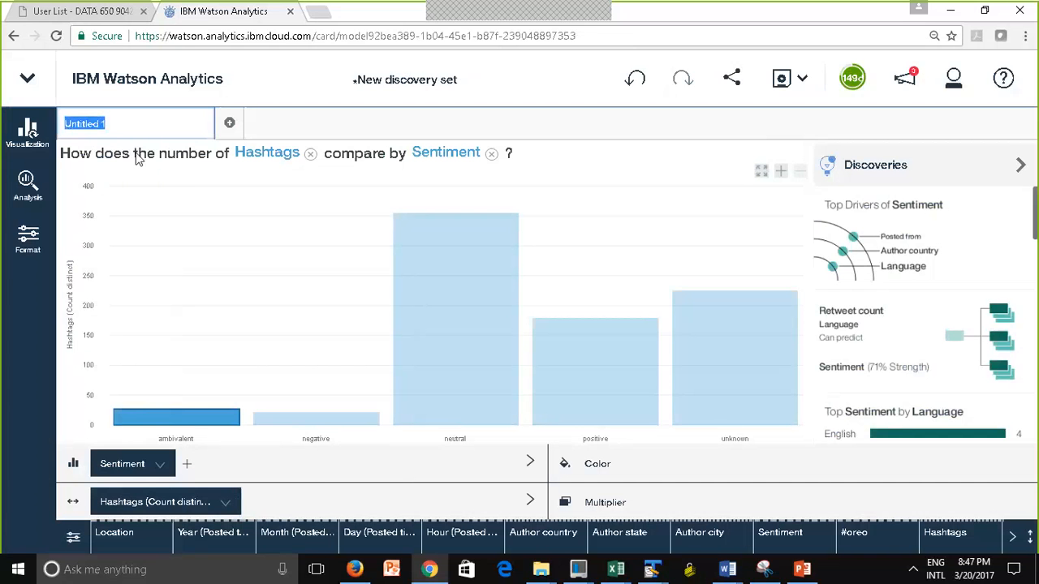
{"action": "type", "text": "Sentiment"}
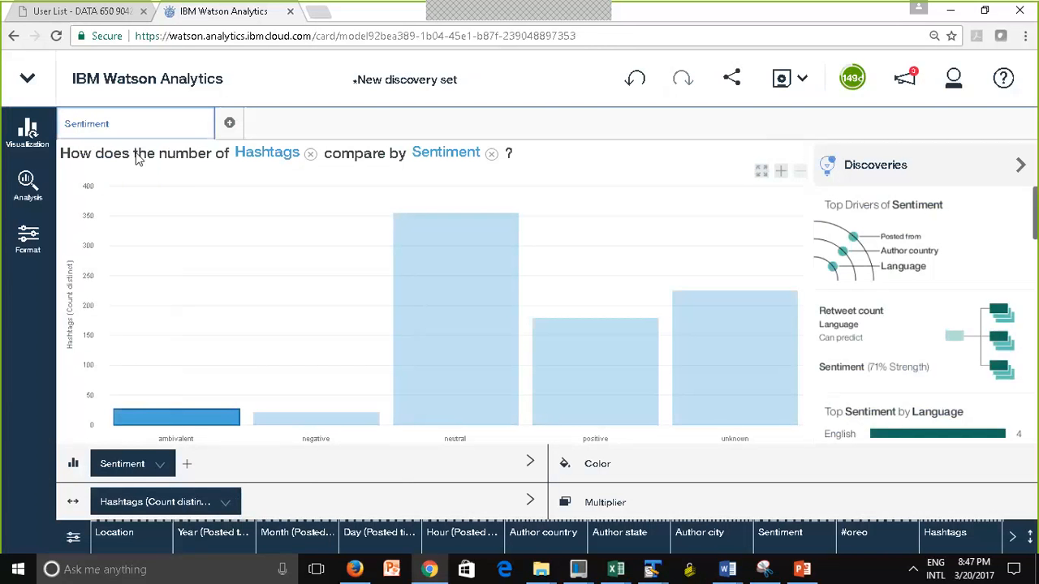
{"action": "type", "text": " Distribution"}
{"action": "left_click", "coordinate": [168, 193]}
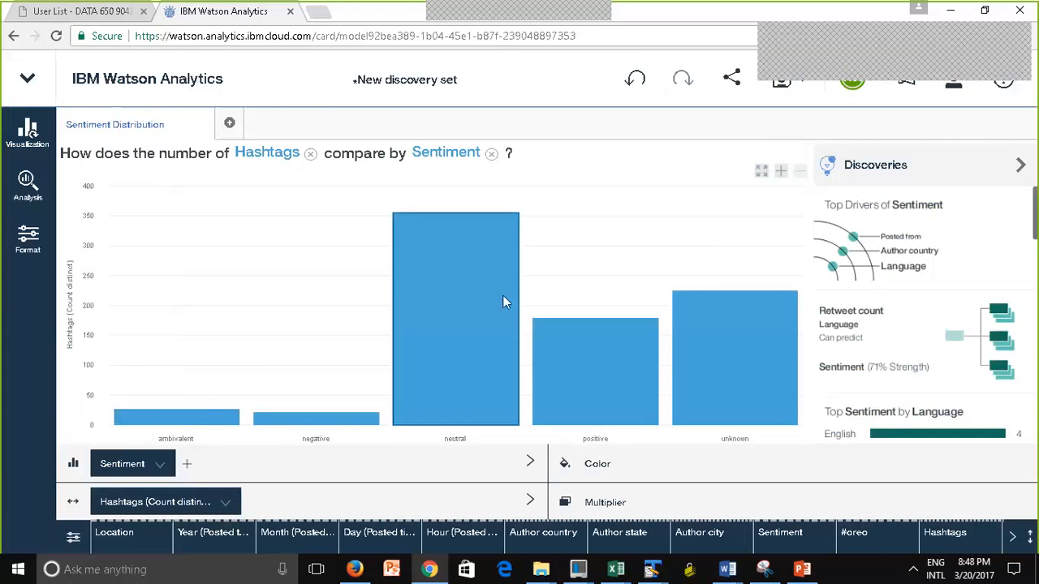
Save the new discovery set under the name Oreo Sentiment in the Personal folder
{"action": "mouse_move", "coordinate": [478, 323]}
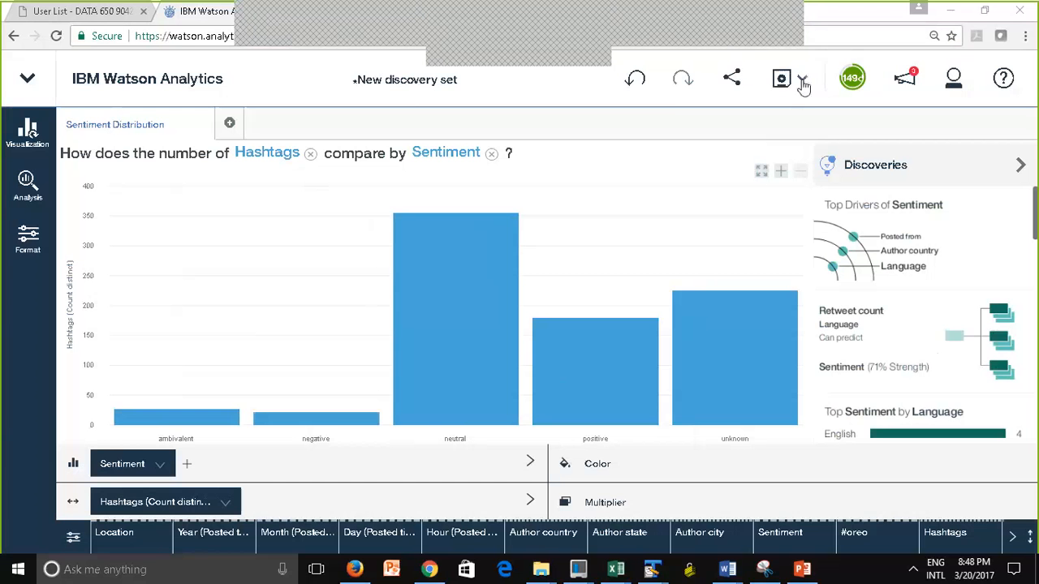
{"action": "left_click", "coordinate": [801, 81]}
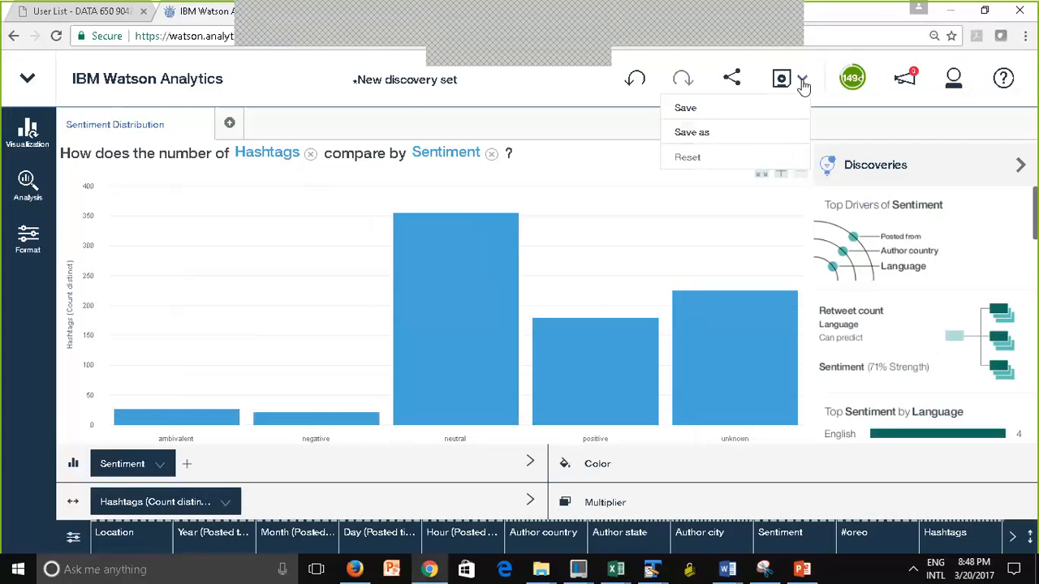
{"action": "left_click", "coordinate": [686, 132]}
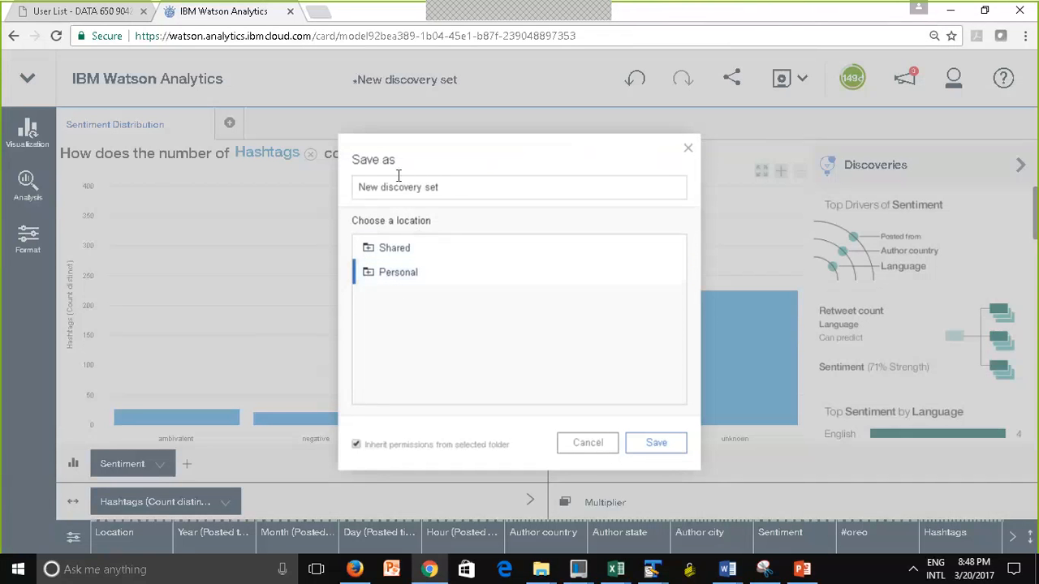
{"action": "left_click_drag", "start_coordinate": [462, 193], "coordinate": [305, 186]}
{"action": "type", "text": "Oreo Sentiment"}
{"action": "left_click", "coordinate": [655, 444]}
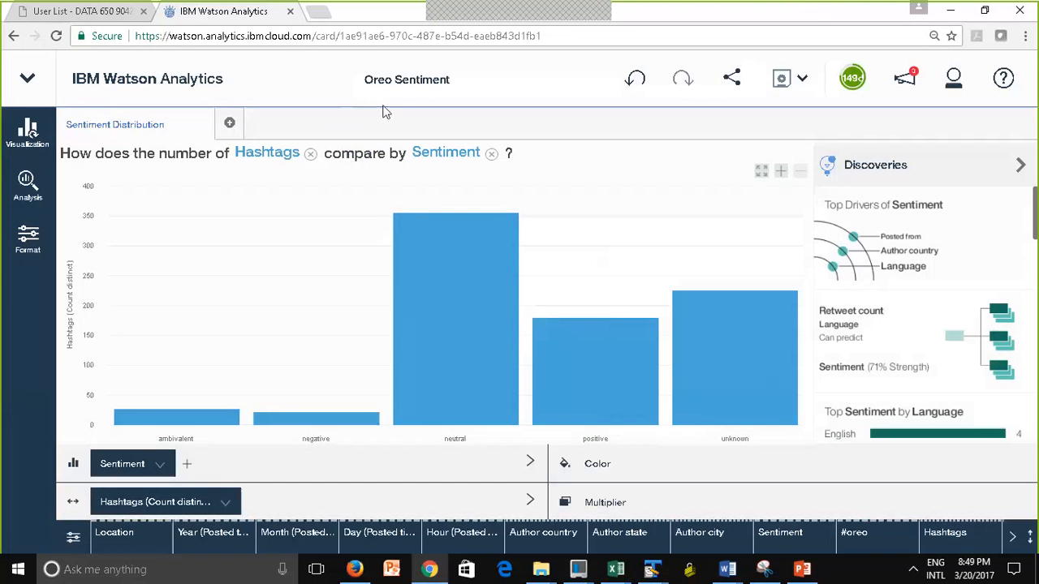
Return to the Display home page and create a dashboard named Oreo Display 3 with a tabbed single-area layout
{"action": "left_click", "coordinate": [105, 88]}
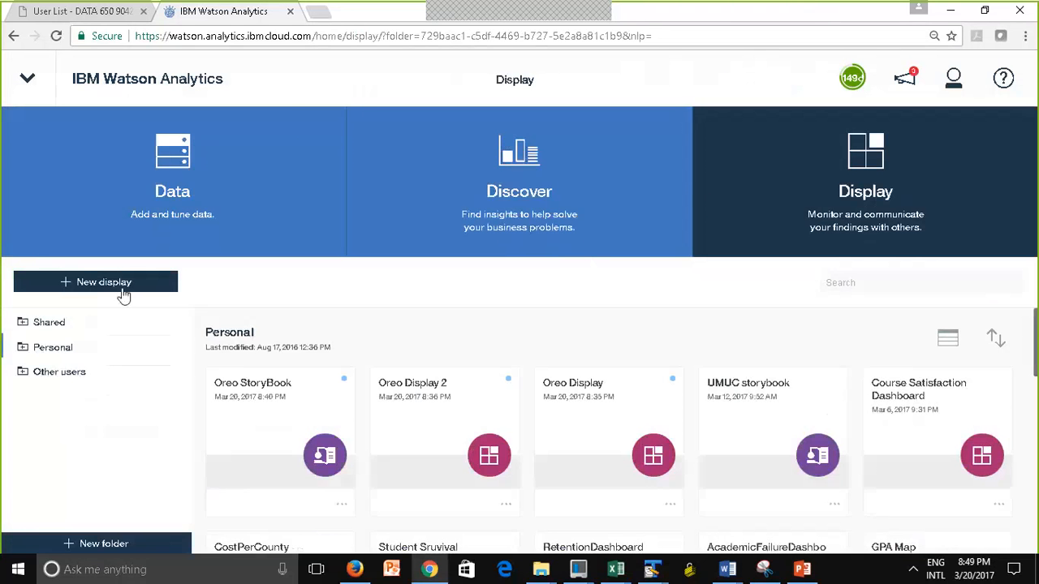
{"action": "left_click", "coordinate": [121, 283]}
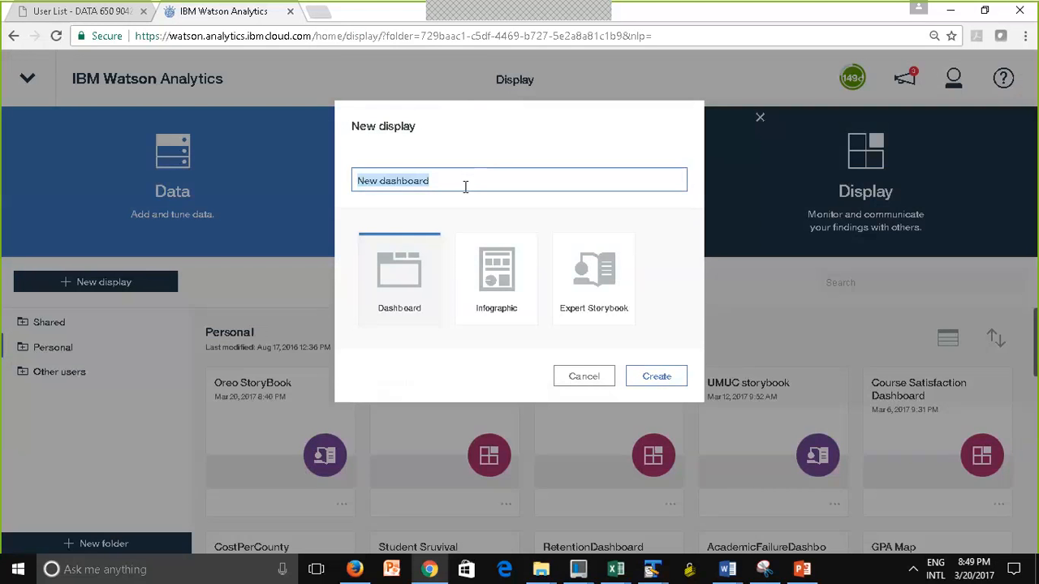
{"action": "type", "text": "Oreo"}
{"action": "left_click", "coordinate": [461, 120]}
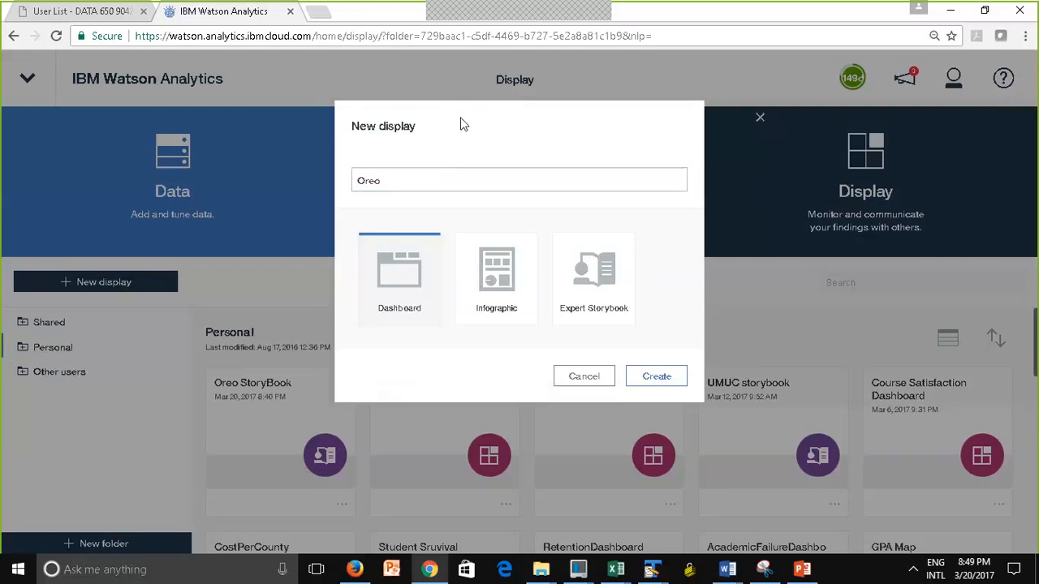
{"action": "left_click", "coordinate": [456, 185]}
{"action": "type", "text": "Display"}
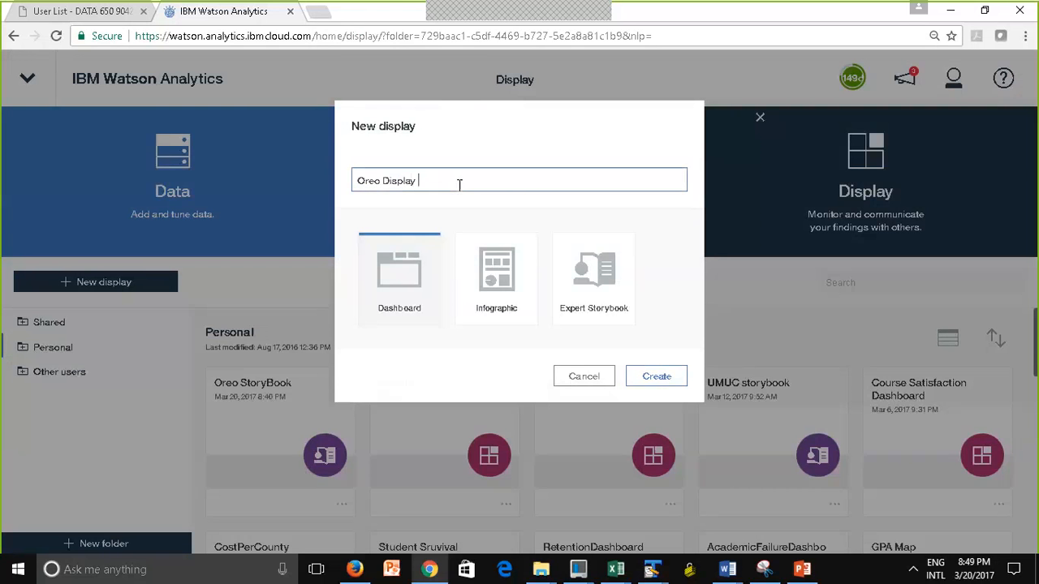
{"action": "type", "text": " 3"}
{"action": "left_click", "coordinate": [658, 377]}
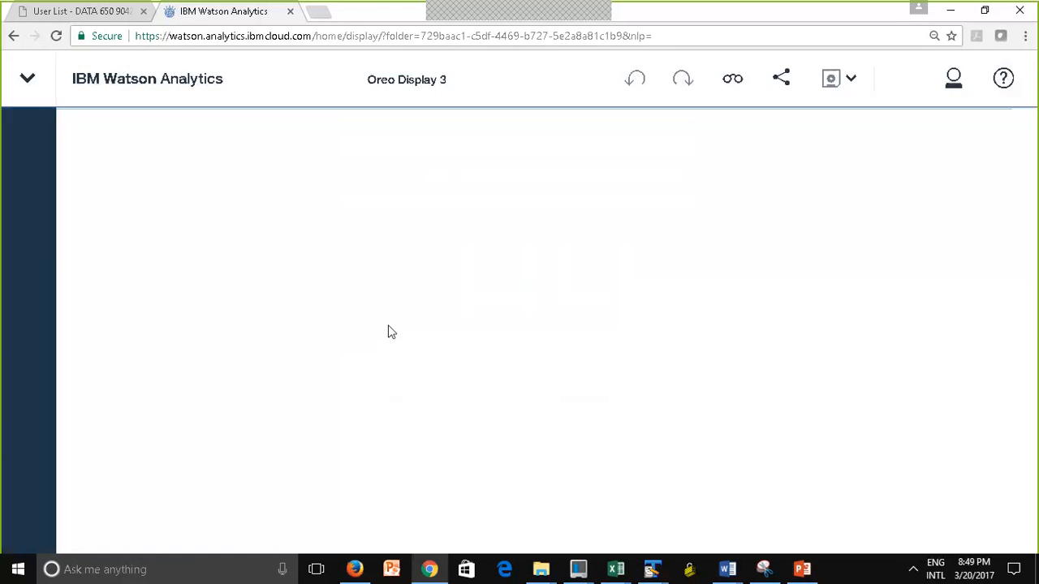
{"action": "left_click", "coordinate": [269, 236]}
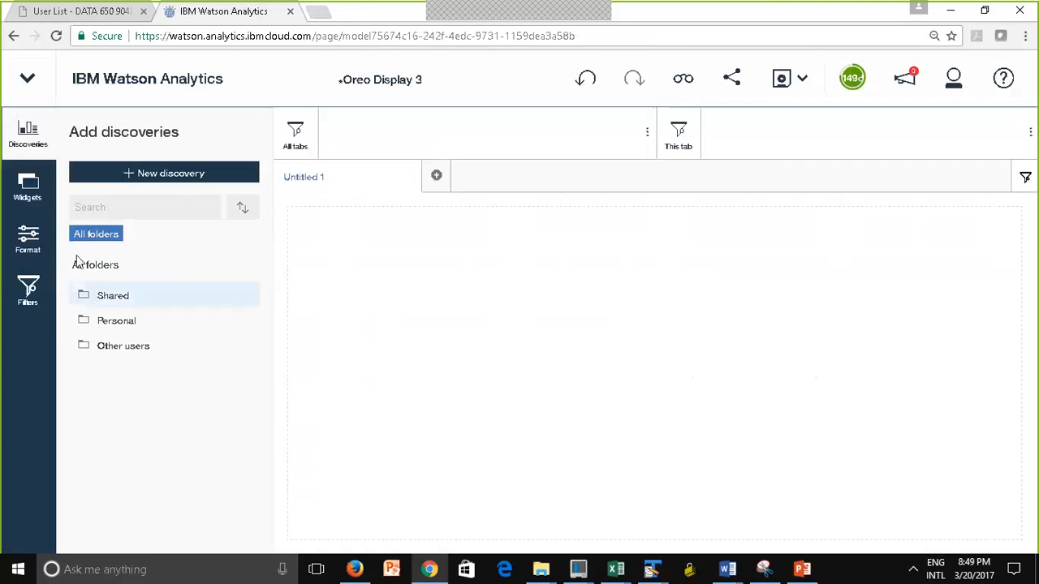
Open the Personal folder of discoveries and look through its discovery sets for Oreo Sentiment
{"action": "left_click", "coordinate": [122, 323]}
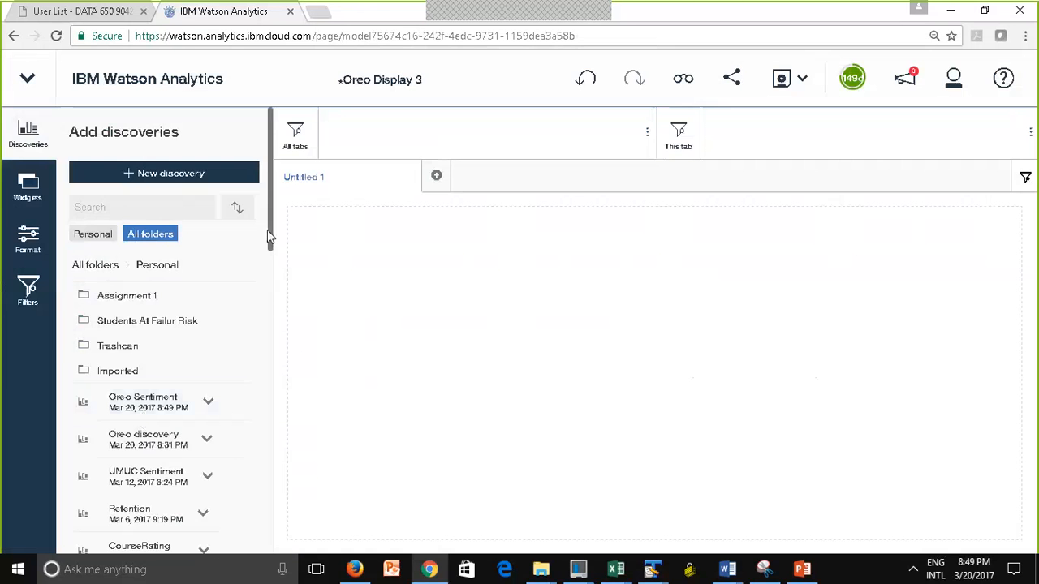
{"action": "scroll", "coordinate": [276, 235], "scroll_direction": "down", "scroll_amount": 1}
{"action": "scroll", "coordinate": [270, 253], "scroll_direction": "down", "scroll_amount": 2}
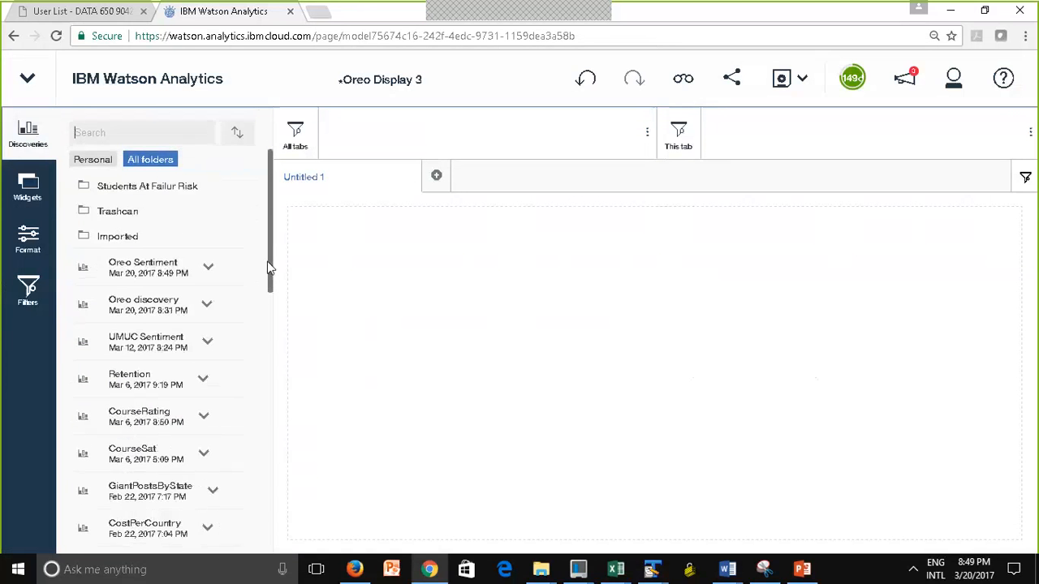
{"action": "scroll", "coordinate": [266, 272], "scroll_direction": "down", "scroll_amount": 3}
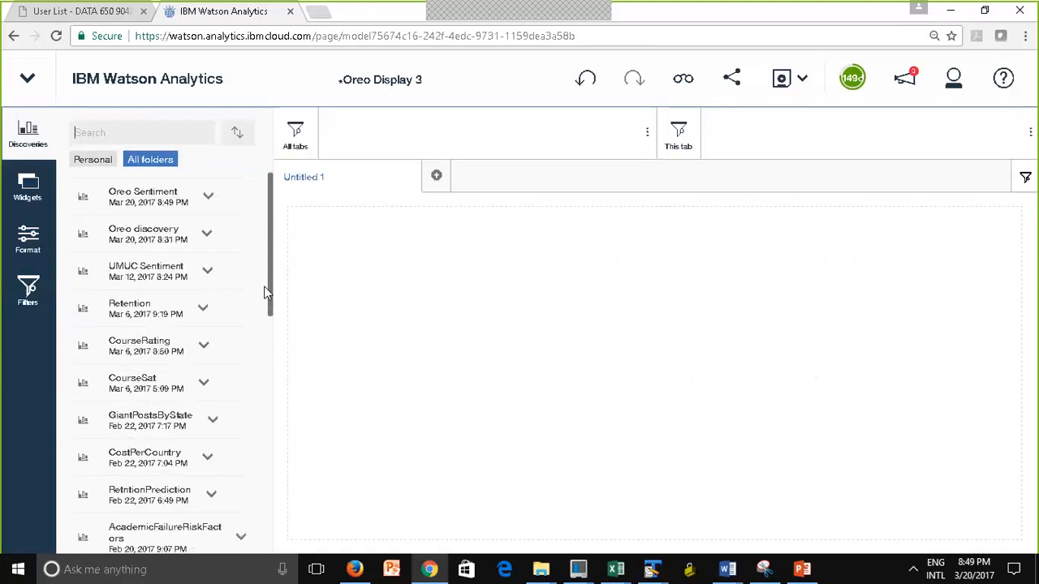
{"action": "scroll", "coordinate": [268, 349], "scroll_direction": "down", "scroll_amount": 5}
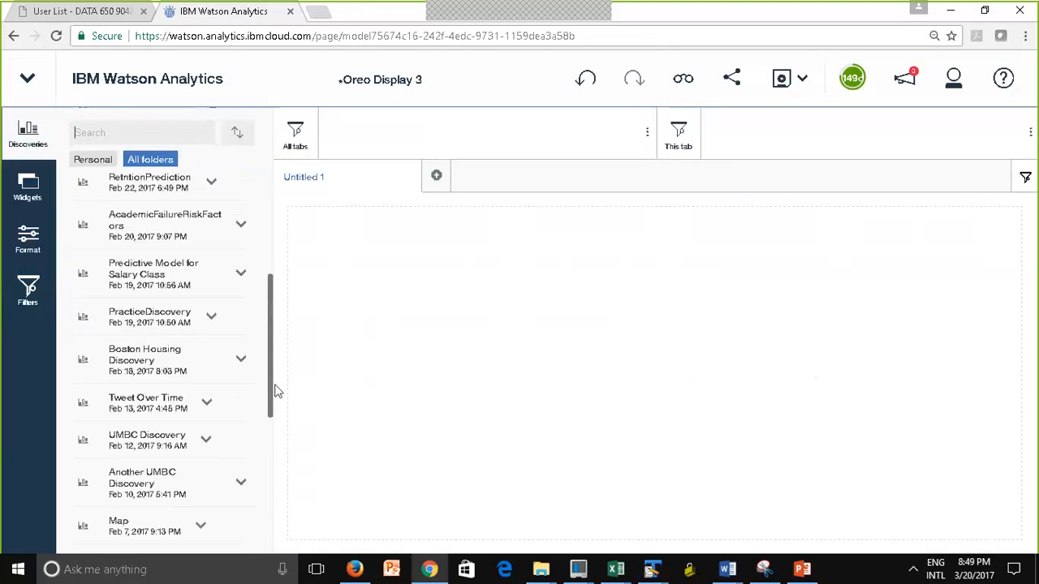
{"action": "left_click_drag", "start_coordinate": [276, 391], "coordinate": [283, 198]}
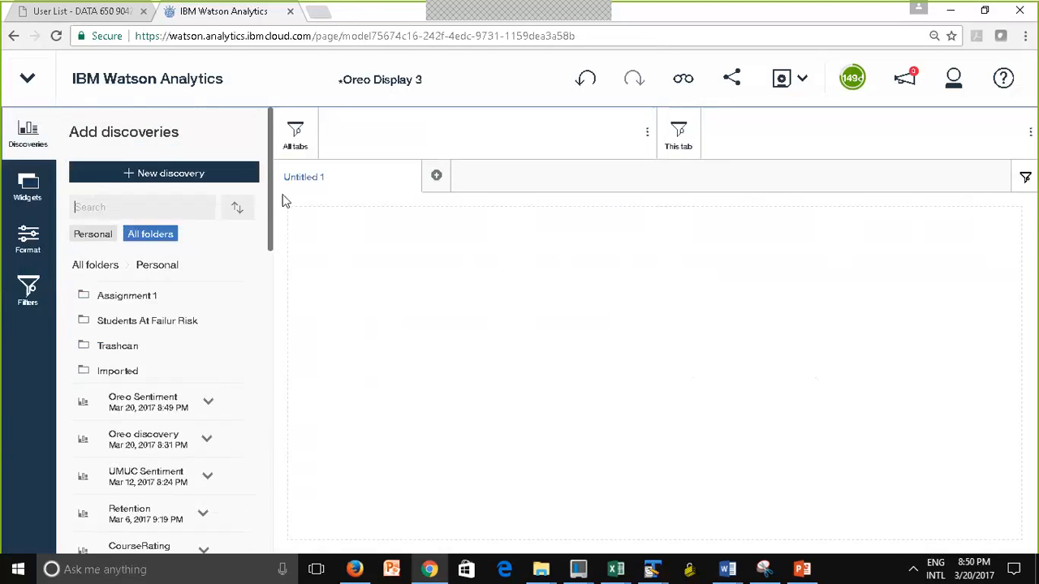
Try to place the whole Oreo Sentiment discovery set on the dashboard canvas
{"action": "left_click", "coordinate": [143, 406]}
{"action": "left_click_drag", "start_coordinate": [143, 406], "coordinate": [290, 352]}
{"action": "left_click", "coordinate": [280, 353]}
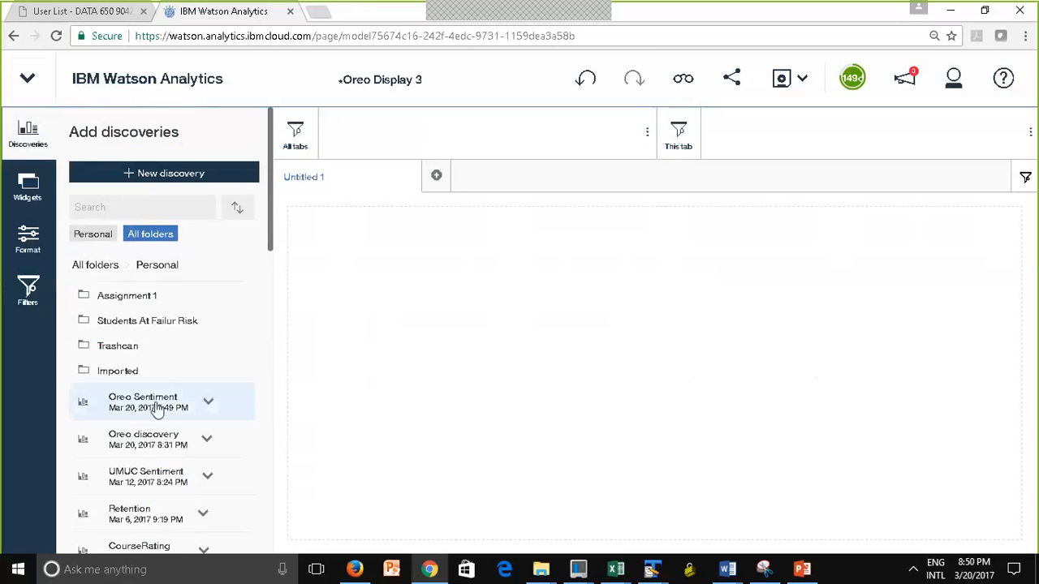
{"action": "left_click_drag", "start_coordinate": [153, 406], "coordinate": [258, 351]}
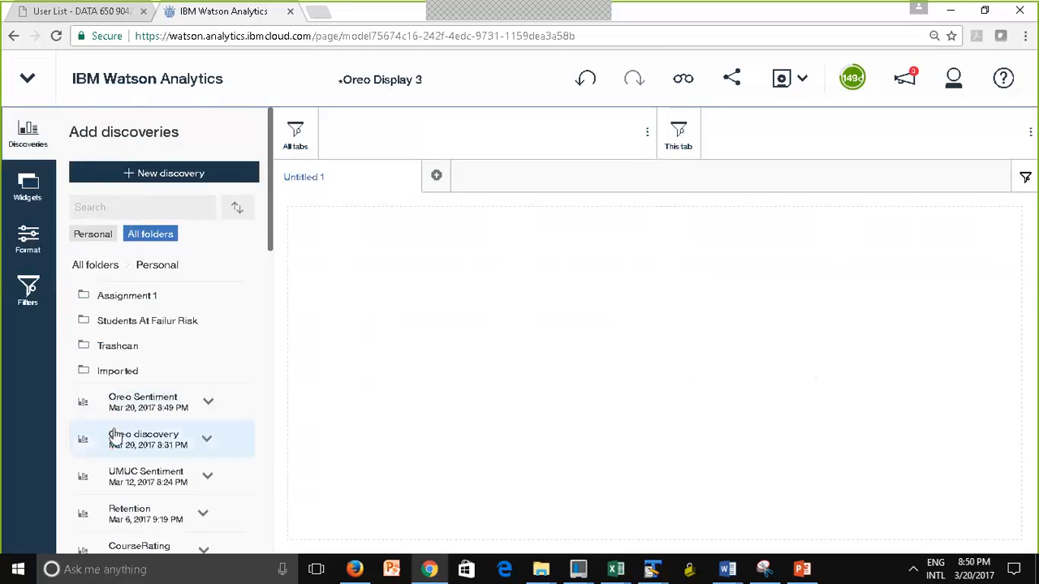
{"action": "left_click_drag", "start_coordinate": [72, 401], "coordinate": [739, 393]}
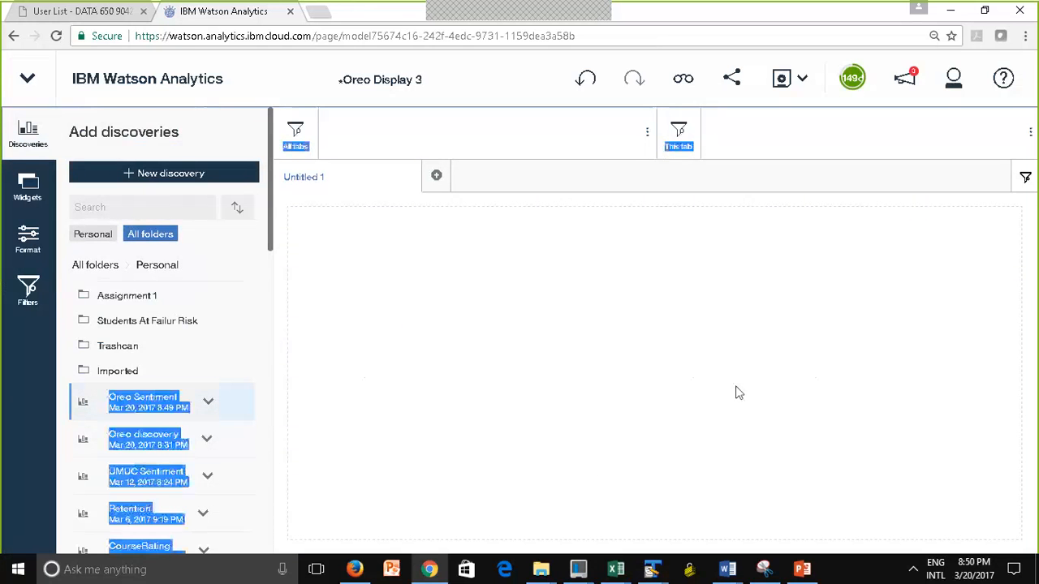
{"action": "left_click_drag", "start_coordinate": [87, 409], "coordinate": [681, 406]}
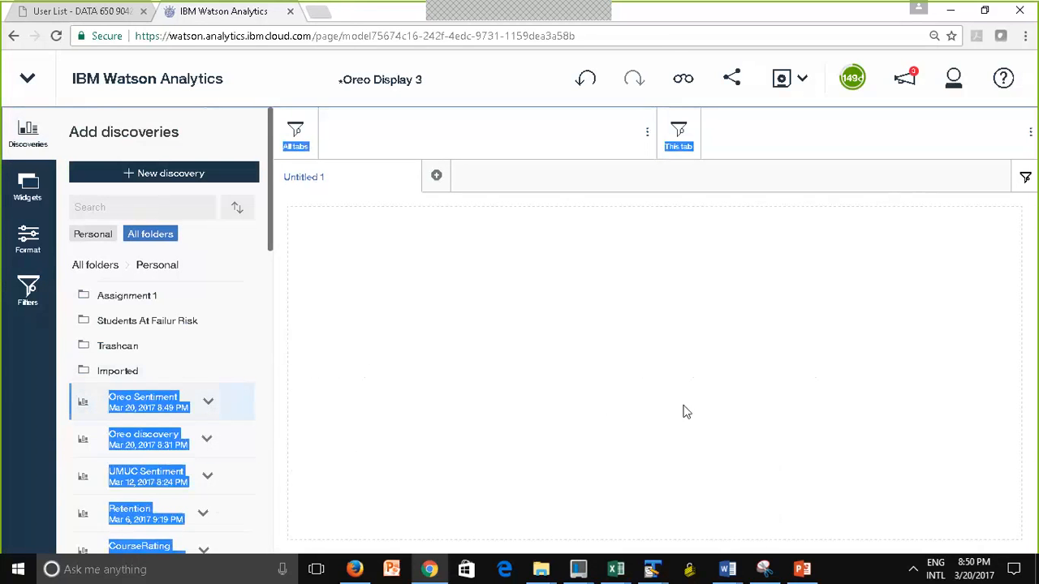
{"action": "left_click", "coordinate": [491, 322]}
{"action": "left_click_drag", "start_coordinate": [79, 406], "coordinate": [373, 366]}
Expand the Oreo Sentiment set and place its Sentiment Distribution chart on the dashboard canvas
{"action": "left_click", "coordinate": [207, 405]}
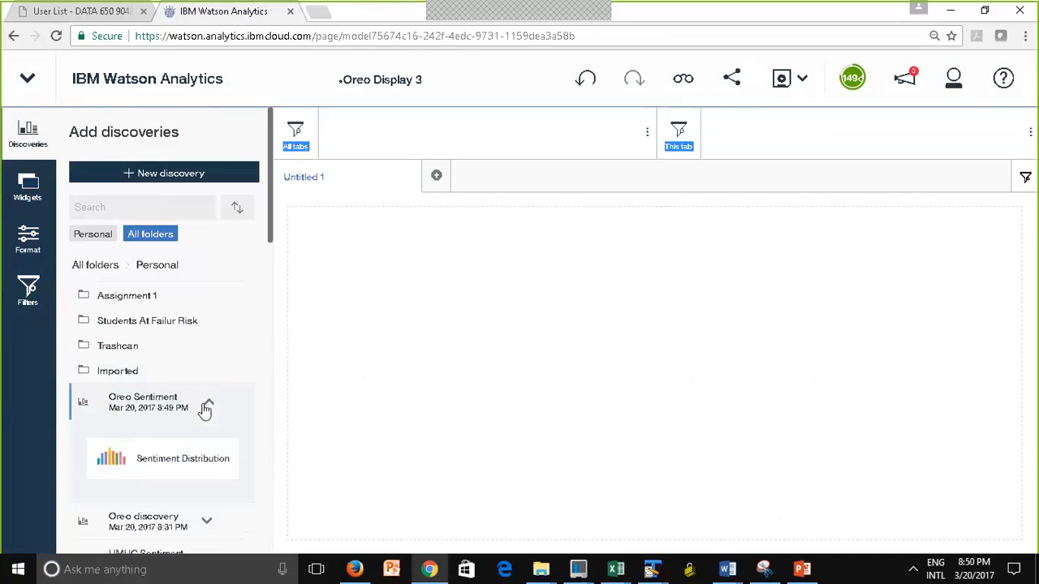
{"action": "left_click", "coordinate": [114, 454]}
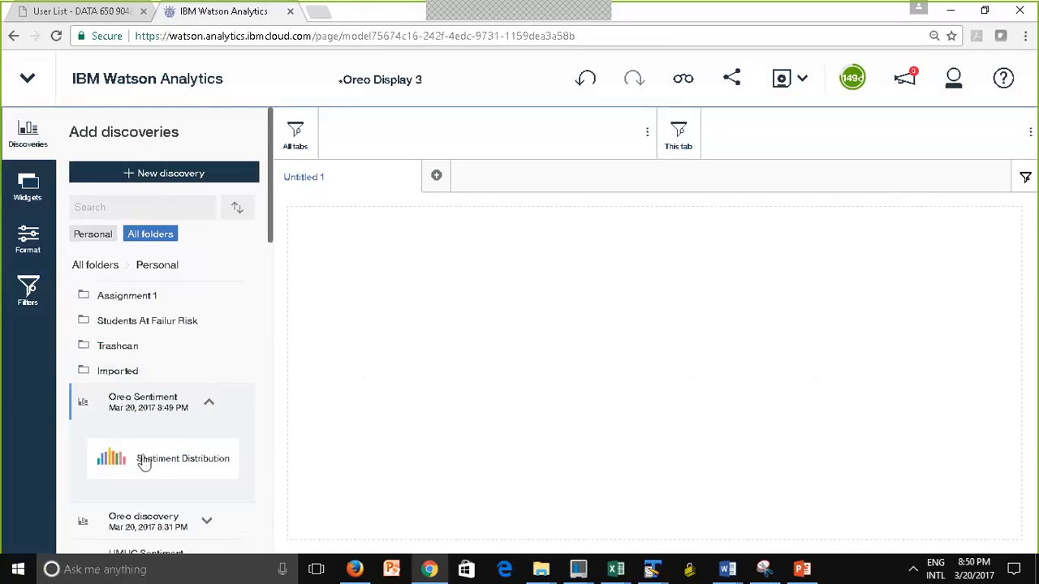
{"action": "left_click", "coordinate": [210, 406]}
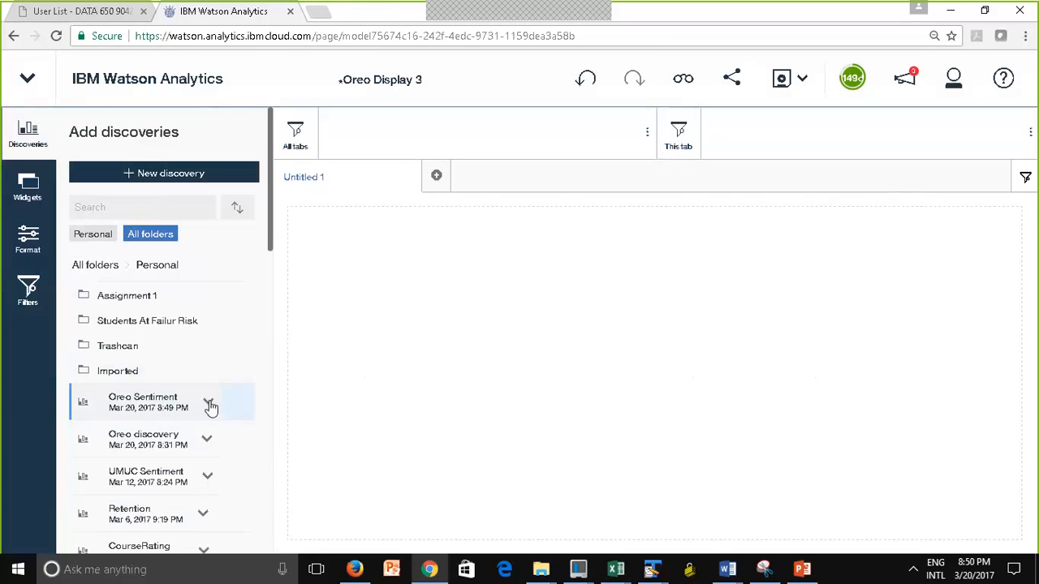
{"action": "left_click", "coordinate": [210, 405]}
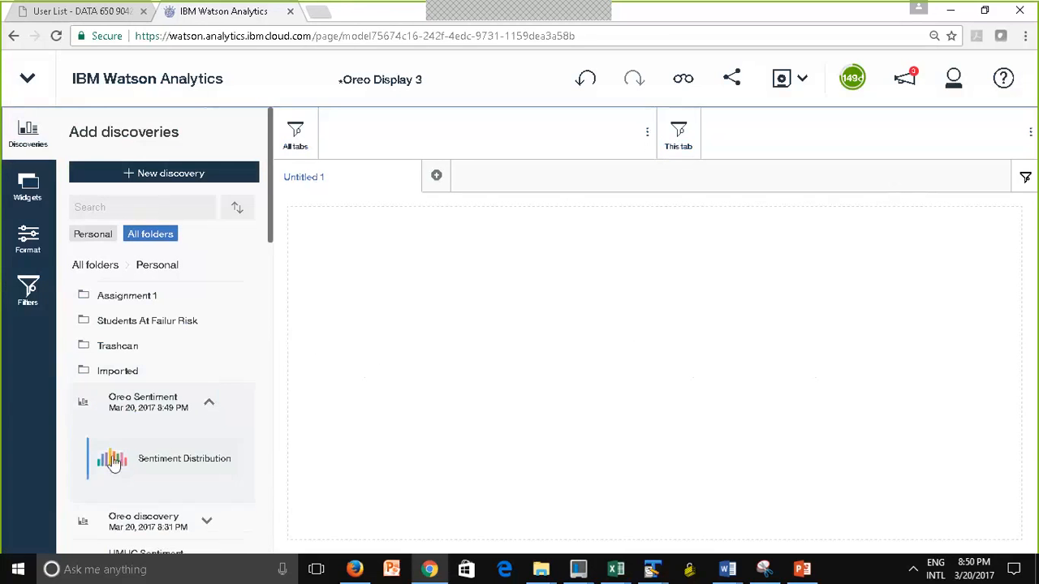
{"action": "left_click_drag", "start_coordinate": [113, 458], "coordinate": [662, 373]}
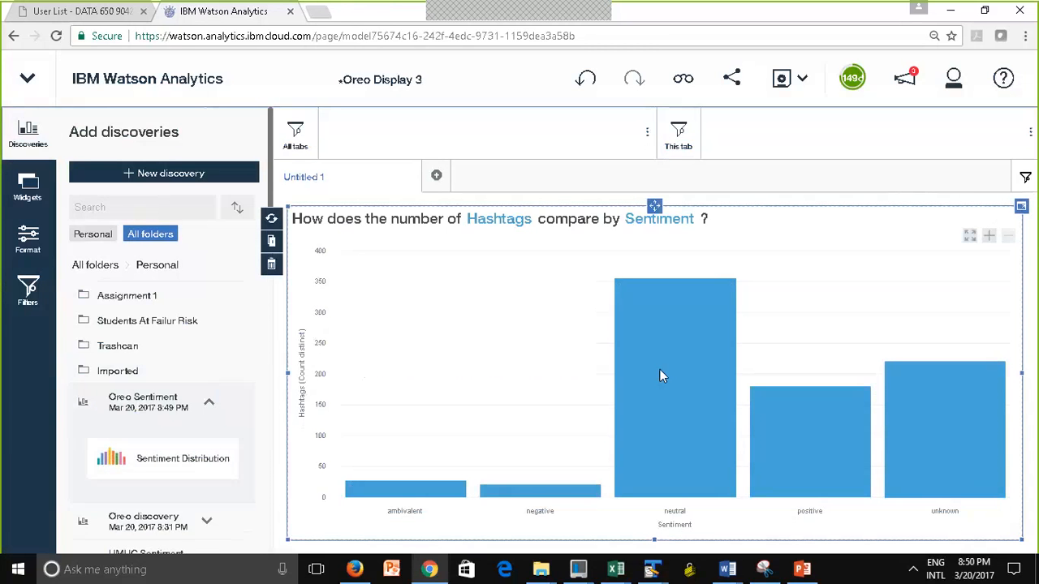
Save the dashboard as Oreo Display 3 in the Personal folder
{"action": "mouse_move", "coordinate": [659, 370]}
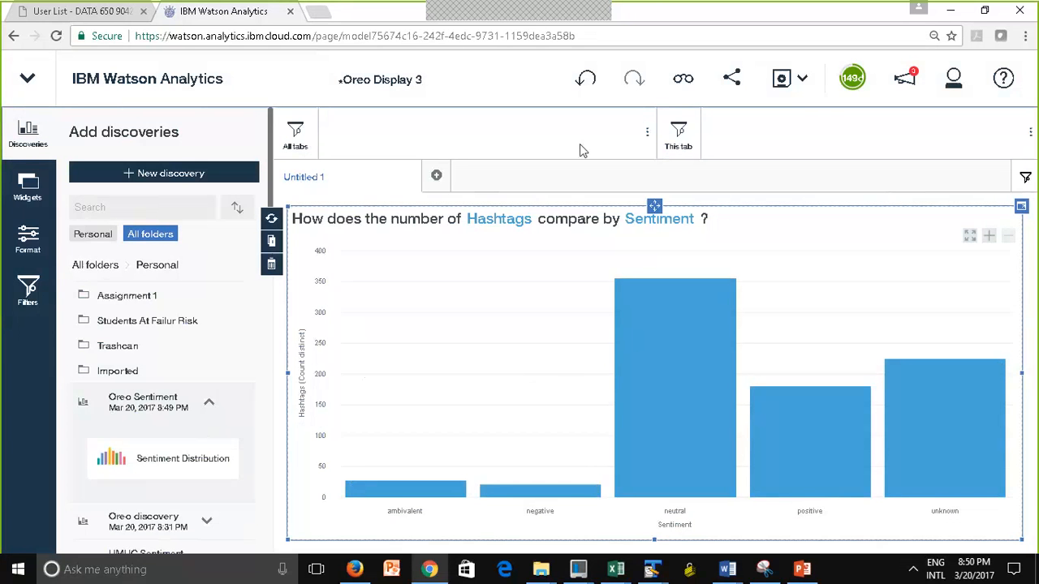
{"action": "left_click", "coordinate": [783, 78]}
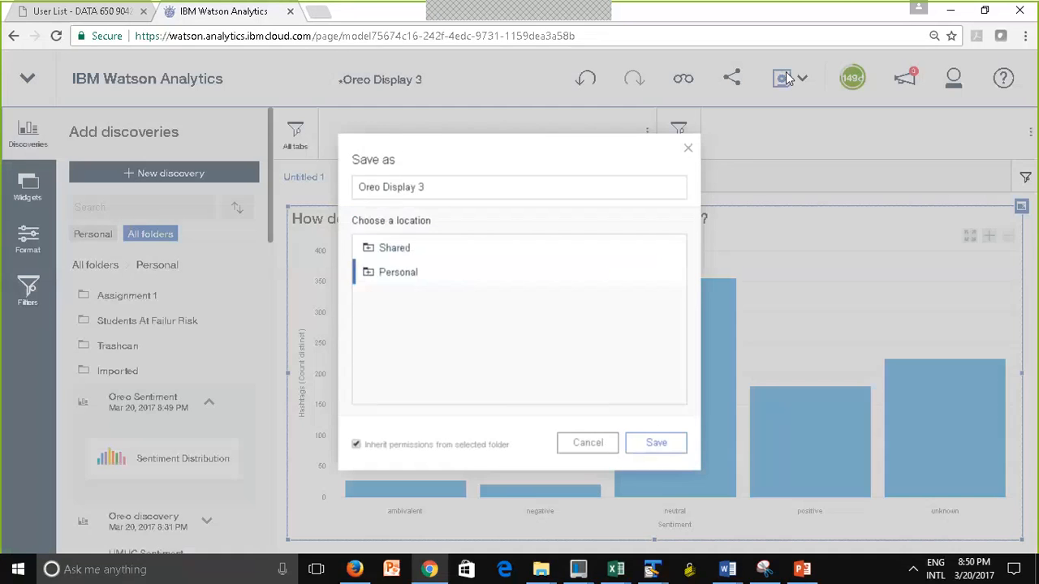
{"action": "left_click", "coordinate": [658, 446]}
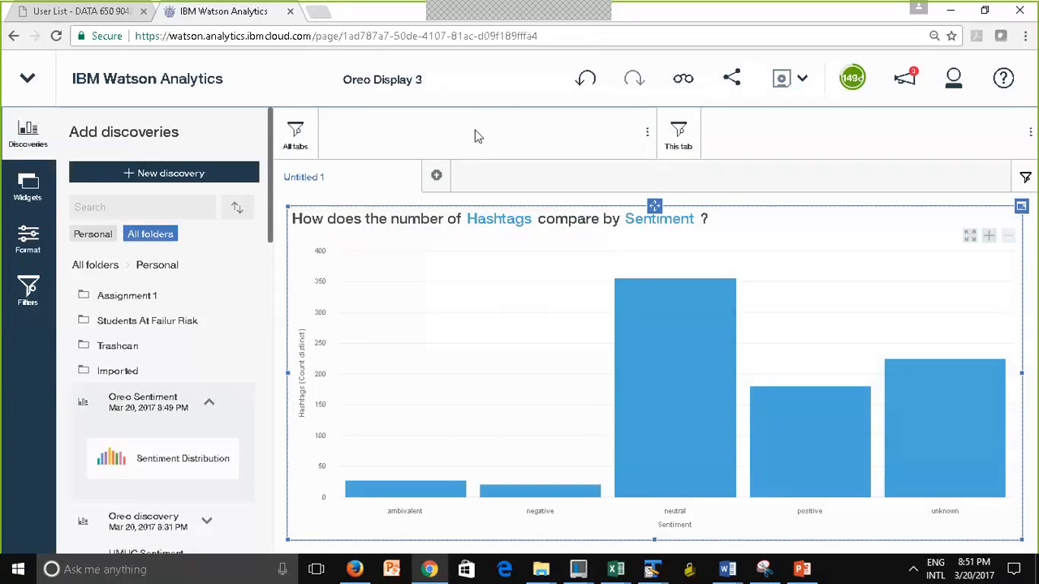
Switch from the dashboard to the Oreo StoryBook and open it for editing
{"action": "left_click", "coordinate": [31, 94]}
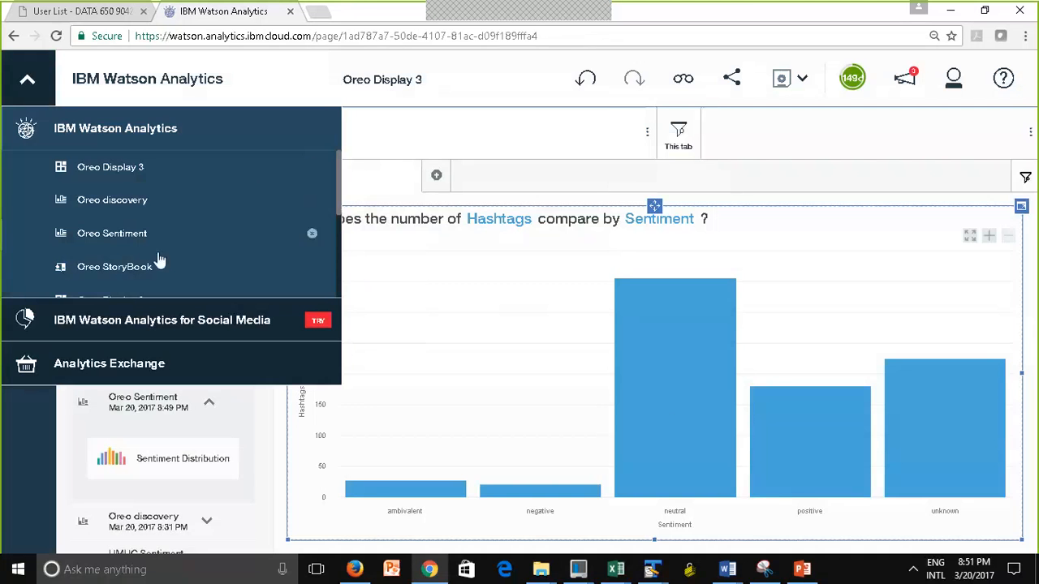
{"action": "left_click", "coordinate": [128, 271]}
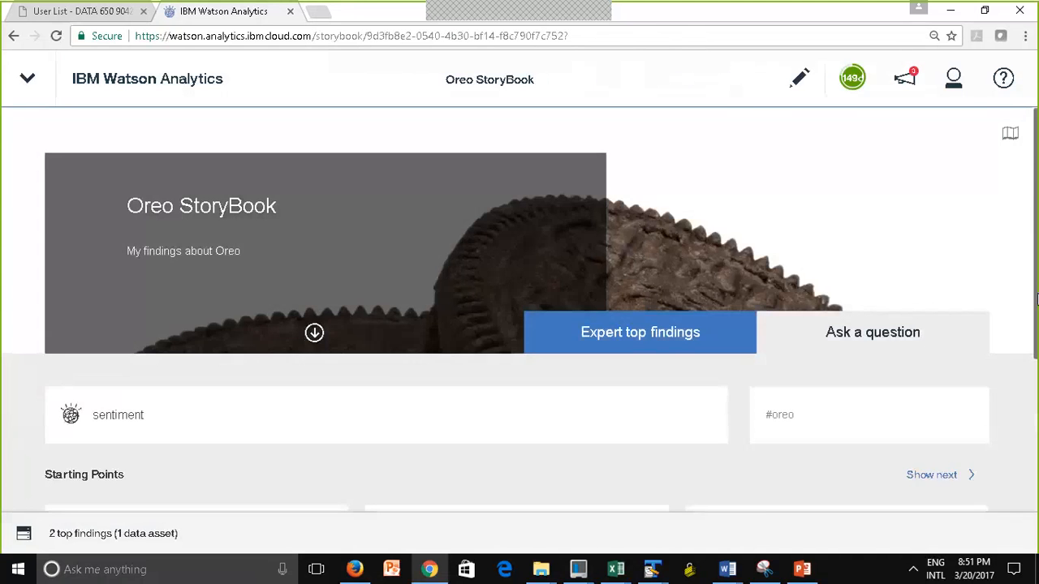
{"action": "mouse_move", "coordinate": [1036, 298]}
{"action": "left_mouse_down"}
{"action": "mouse_move", "coordinate": [1036, 361]}
{"action": "mouse_move", "coordinate": [1021, 266]}
{"action": "mouse_move", "coordinate": [1030, 479]}
{"action": "mouse_move", "coordinate": [1033, 118]}
{"action": "left_mouse_up"}
{"action": "left_click", "coordinate": [801, 85]}
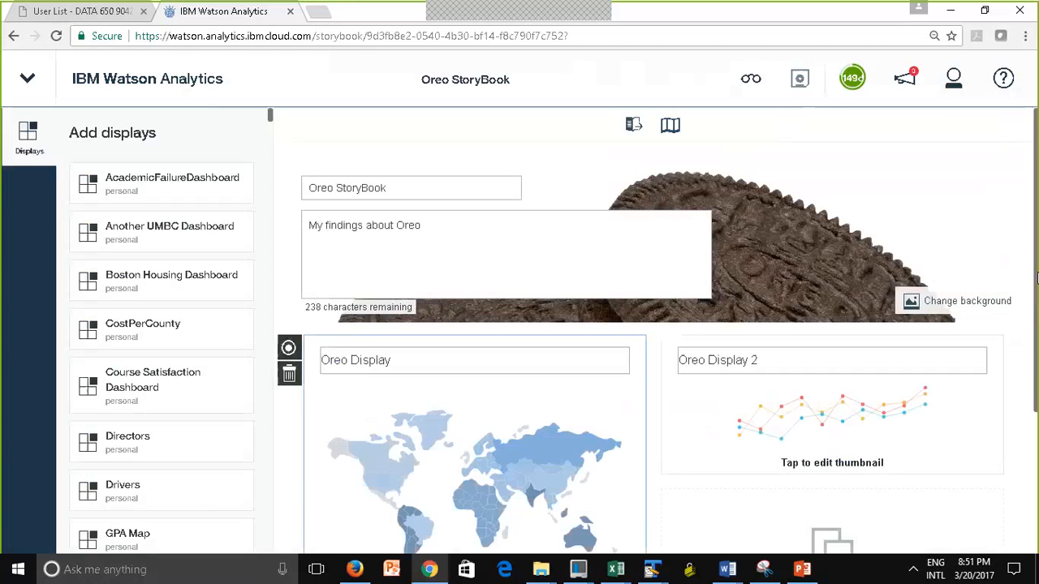
Add the Oreo Display 3 display to the empty slot below Oreo Display 2 in the storybook
{"action": "left_click_drag", "start_coordinate": [1035, 392], "coordinate": [1034, 524]}
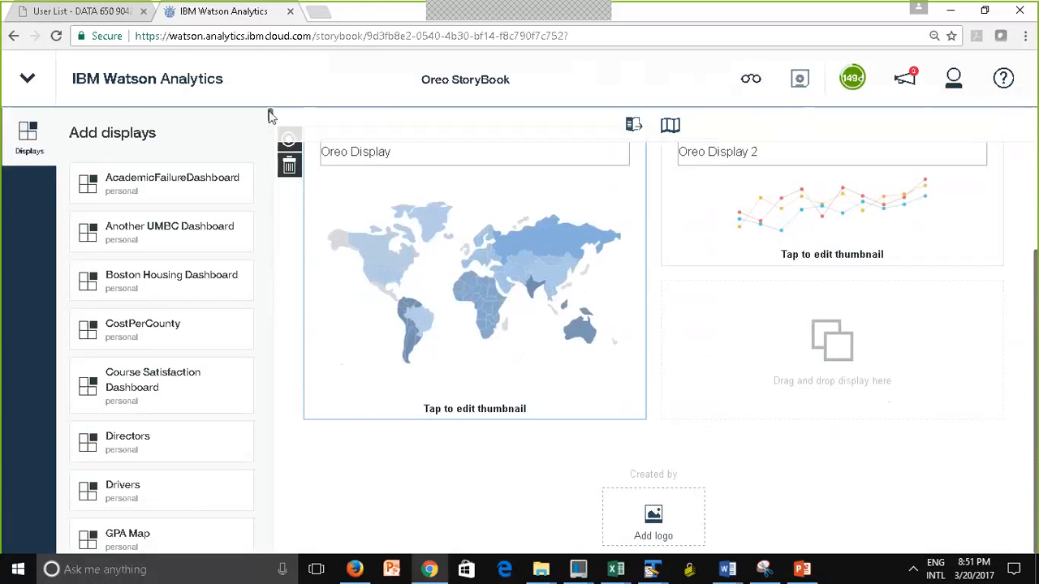
{"action": "scroll", "coordinate": [270, 115], "scroll_direction": "down", "scroll_amount": 4}
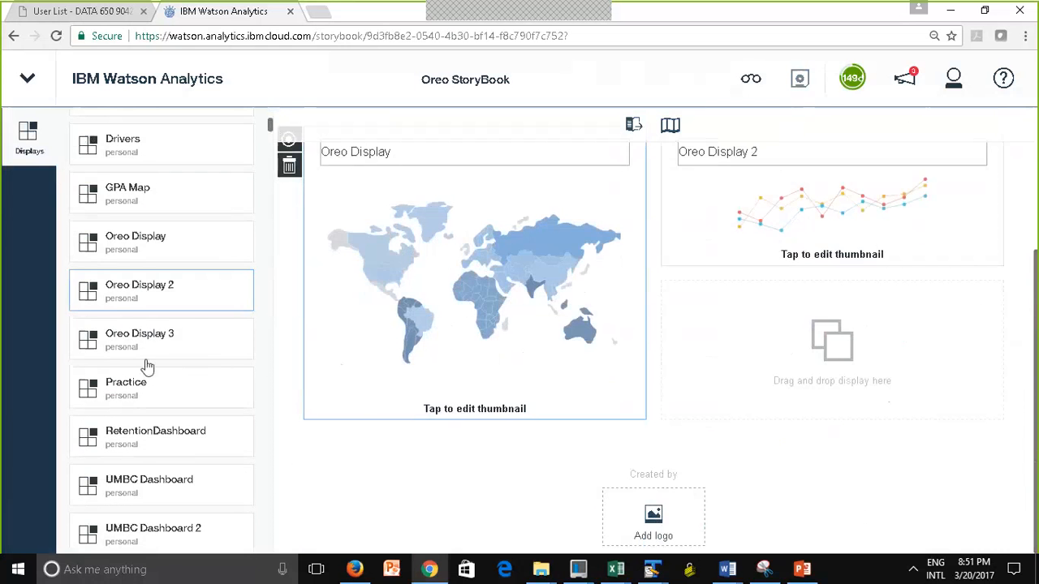
{"action": "left_click_drag", "start_coordinate": [113, 339], "coordinate": [833, 345]}
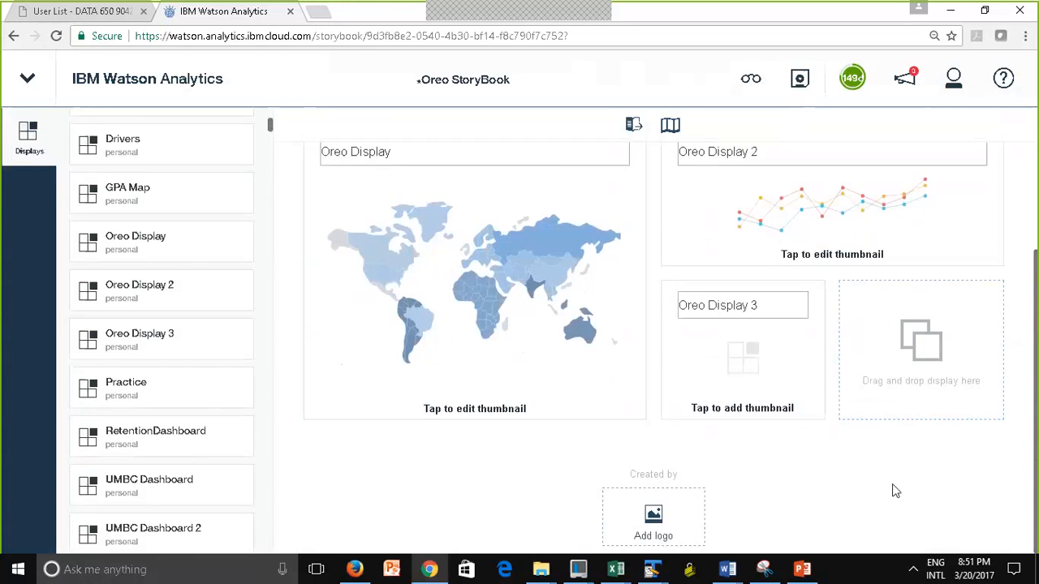
Give Oreo Display 3 the multicoloured vertical bar chart thumbnail and save the storybook
{"action": "left_click", "coordinate": [743, 409]}
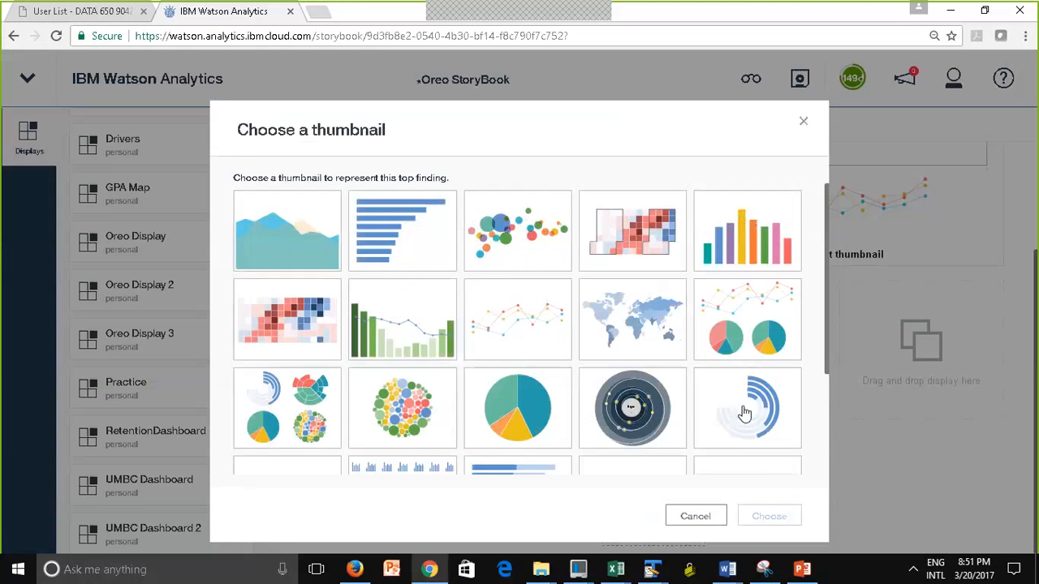
{"action": "left_click", "coordinate": [749, 233]}
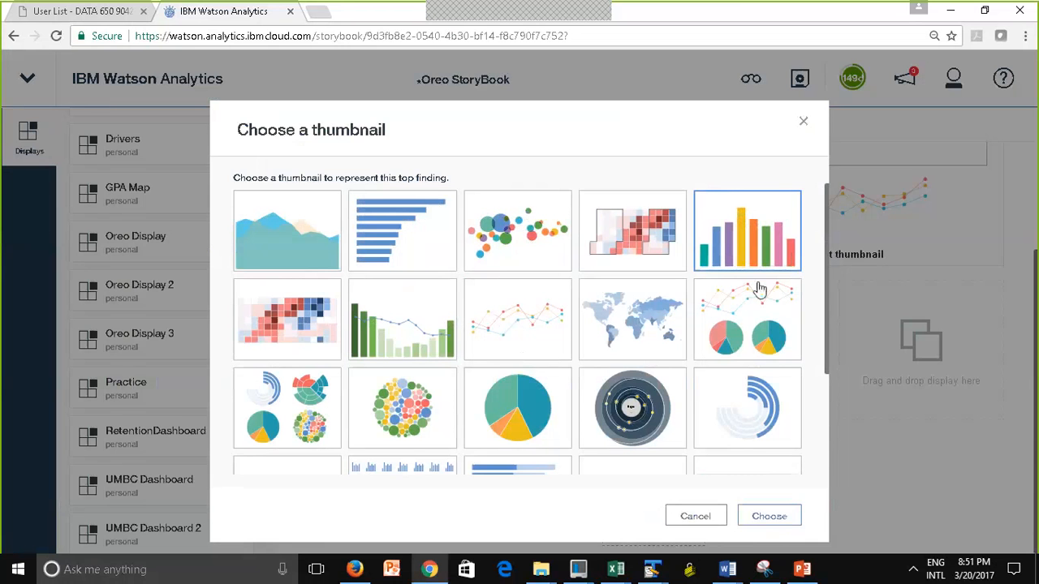
{"action": "left_click", "coordinate": [769, 519]}
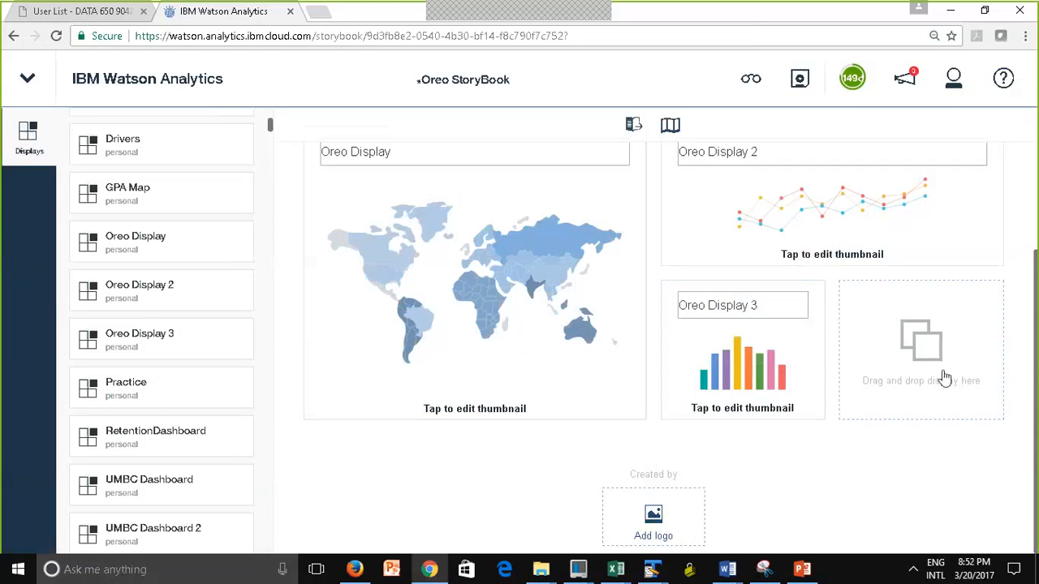
{"action": "left_click_drag", "start_coordinate": [1034, 419], "coordinate": [1035, 256]}
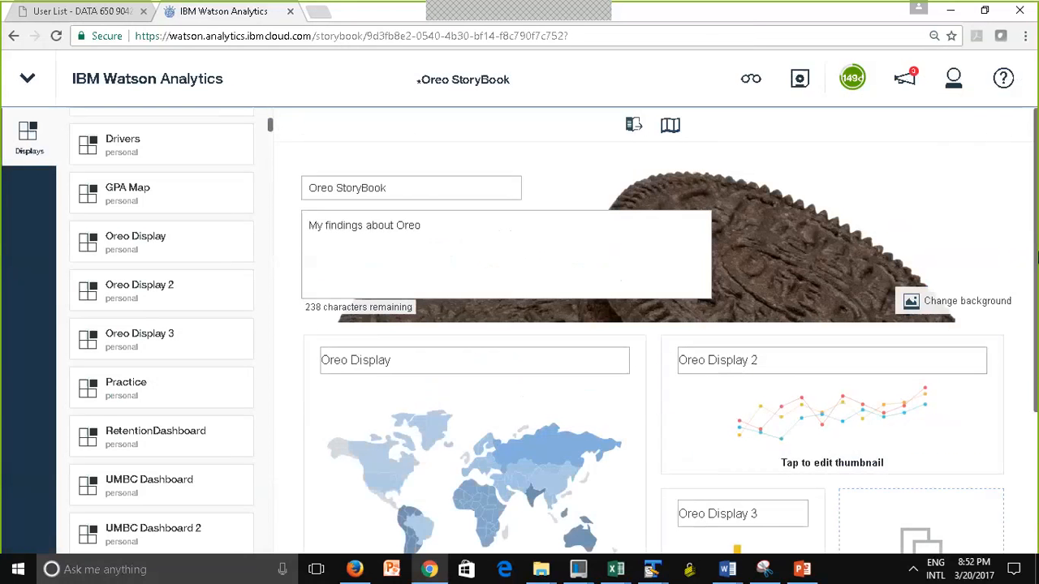
{"action": "left_click", "coordinate": [799, 81]}
Add the explanation "Tweets by country" to the Oreo Display finding in the storybook
{"action": "scroll", "coordinate": [1036, 401], "scroll_direction": "down", "scroll_amount": 3}
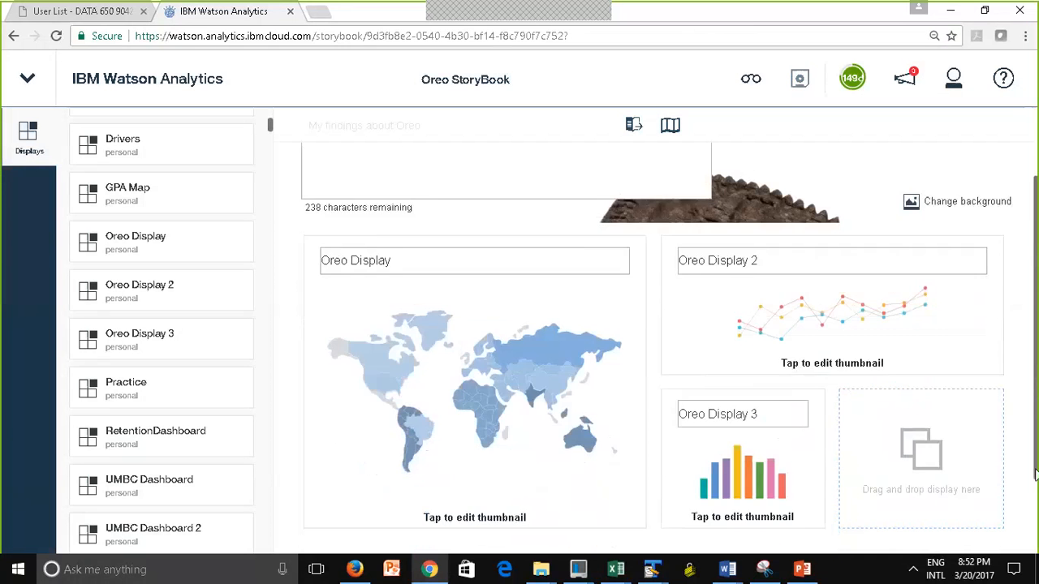
{"action": "scroll", "coordinate": [1035, 401], "scroll_direction": "up", "scroll_amount": 2}
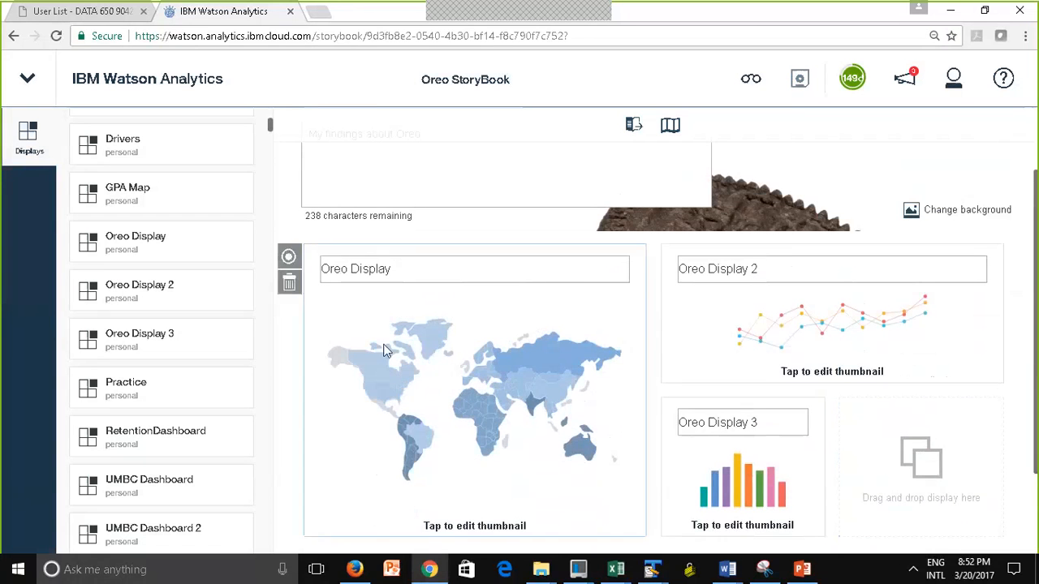
{"action": "left_click", "coordinate": [288, 259]}
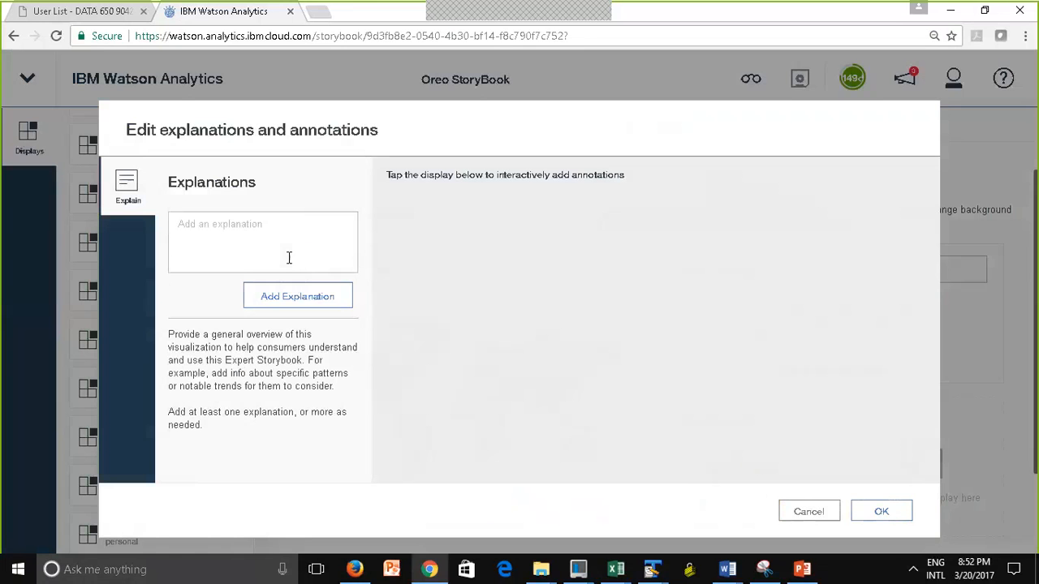
{"action": "left_click", "coordinate": [215, 241]}
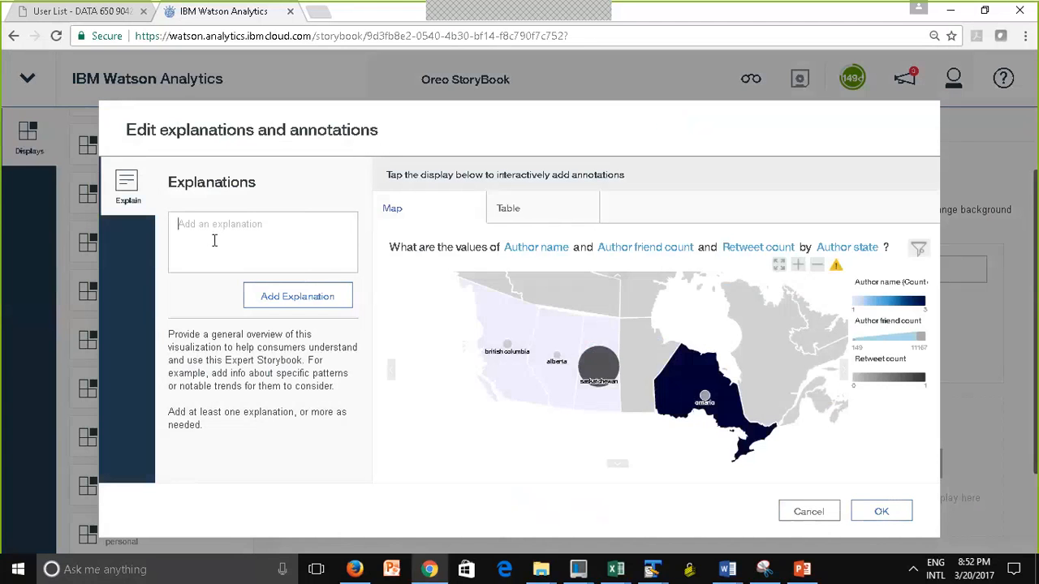
{"action": "type", "text": "Tweets by country"}
{"action": "left_click", "coordinate": [293, 300]}
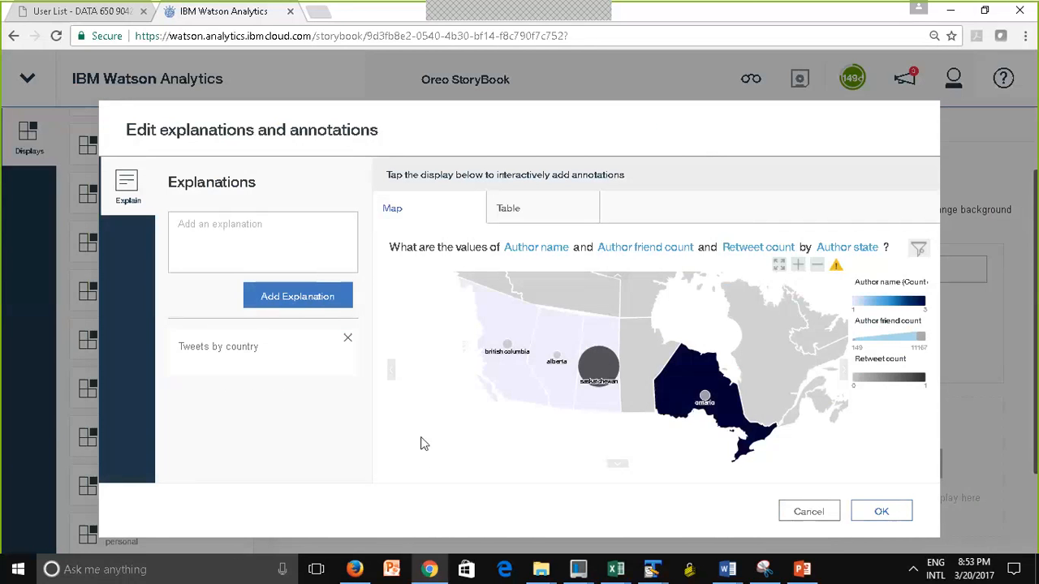
Place an annotation on the Saskatchewan point of the Oreo Display map
{"action": "left_click", "coordinate": [588, 369]}
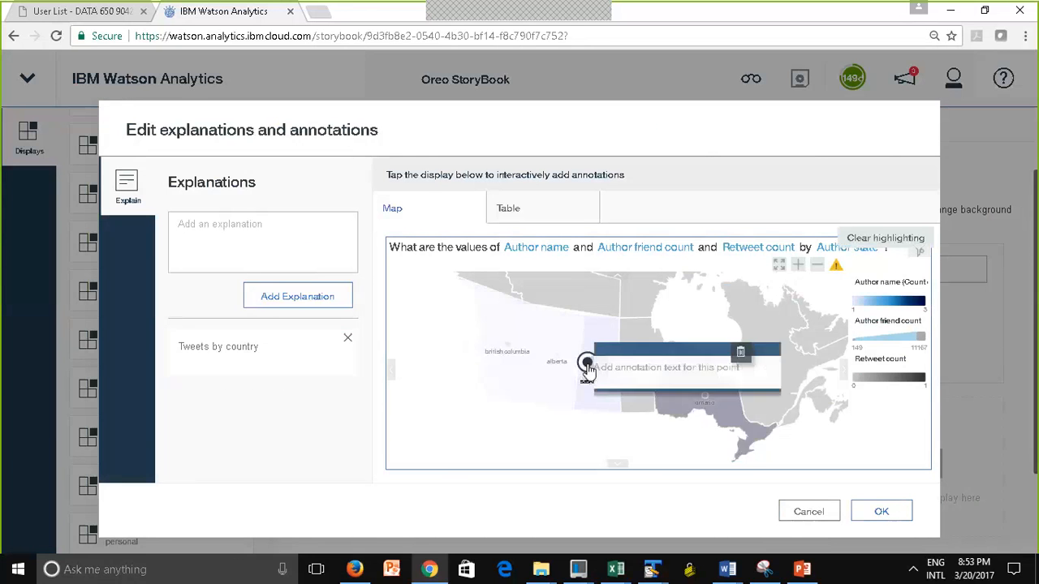
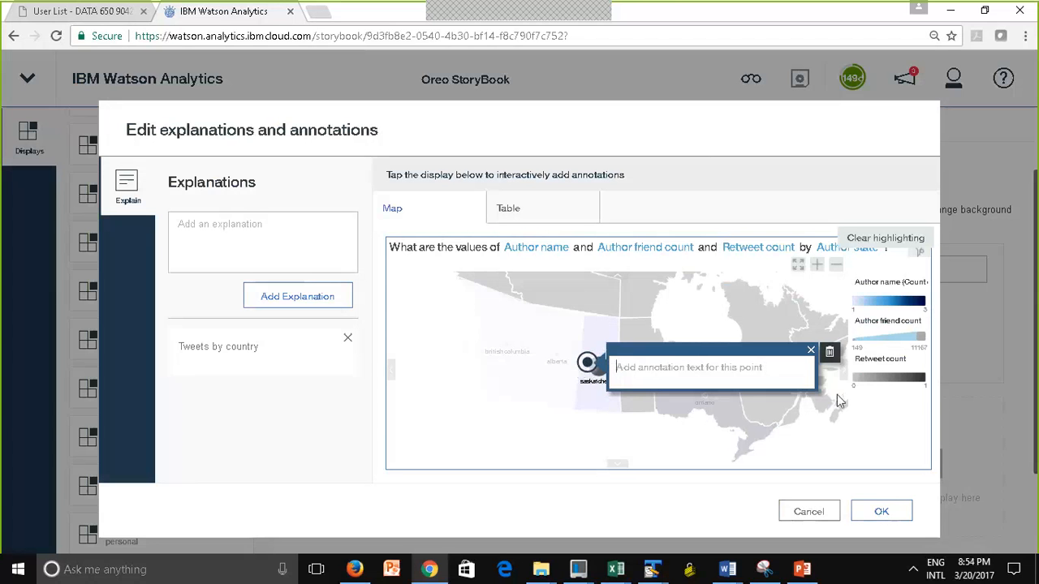
Delete the annotation from the Saskatchewan point of the Oreo Display map and save the storybook
{"action": "left_click", "coordinate": [830, 354]}
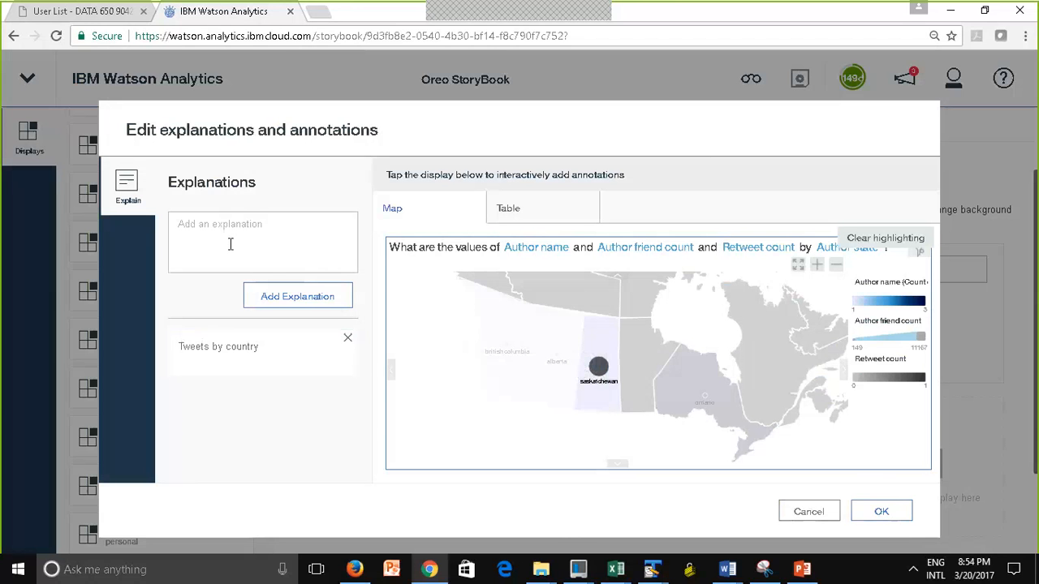
{"action": "left_click", "coordinate": [885, 512]}
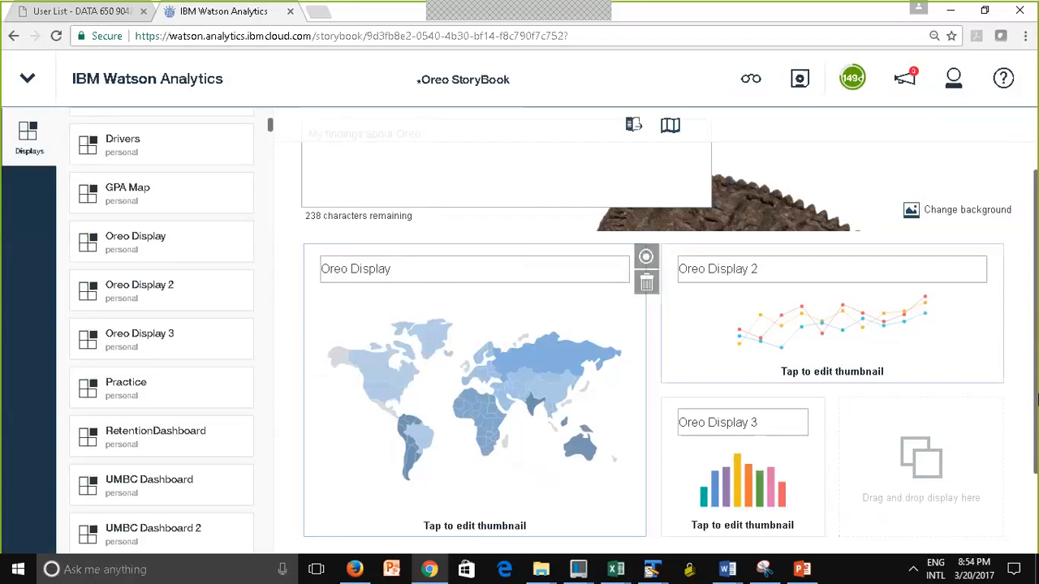
{"action": "left_click", "coordinate": [798, 81]}
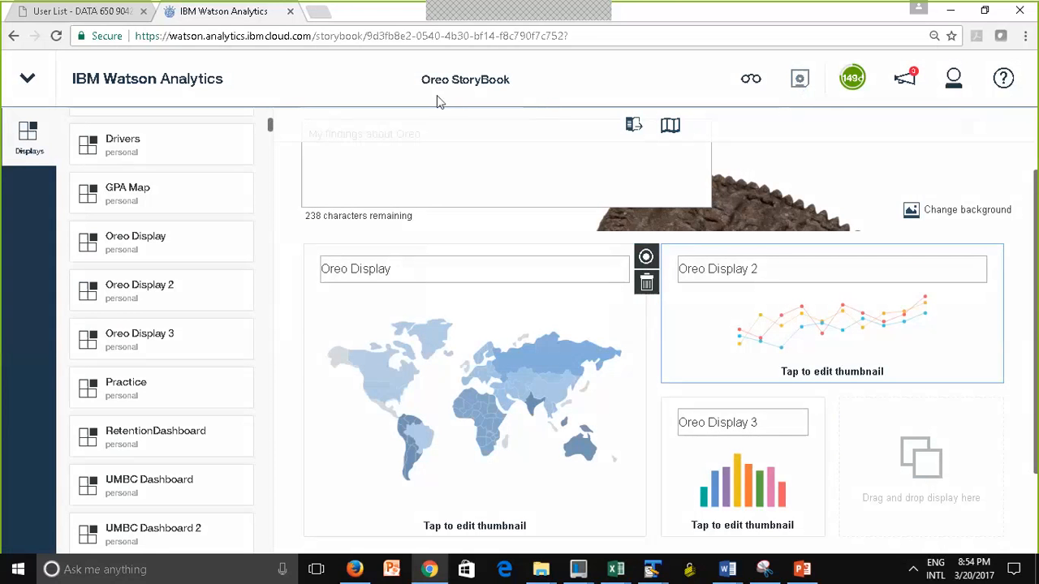
Return to the home page's data assets and open the SP 2017 DATA610_9040 folder under the shared folders
{"action": "left_click", "coordinate": [160, 87]}
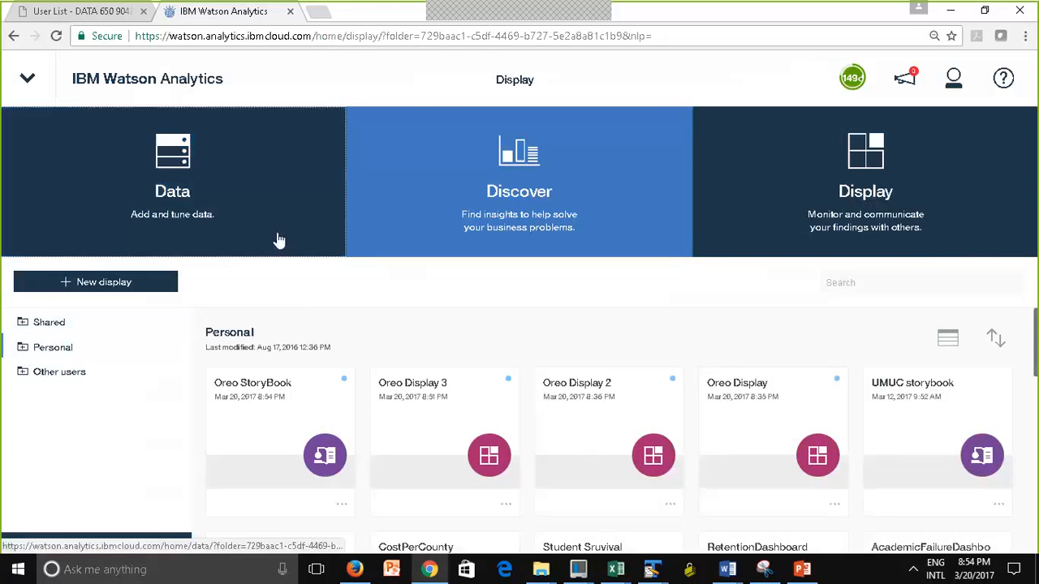
{"action": "left_click", "coordinate": [278, 238]}
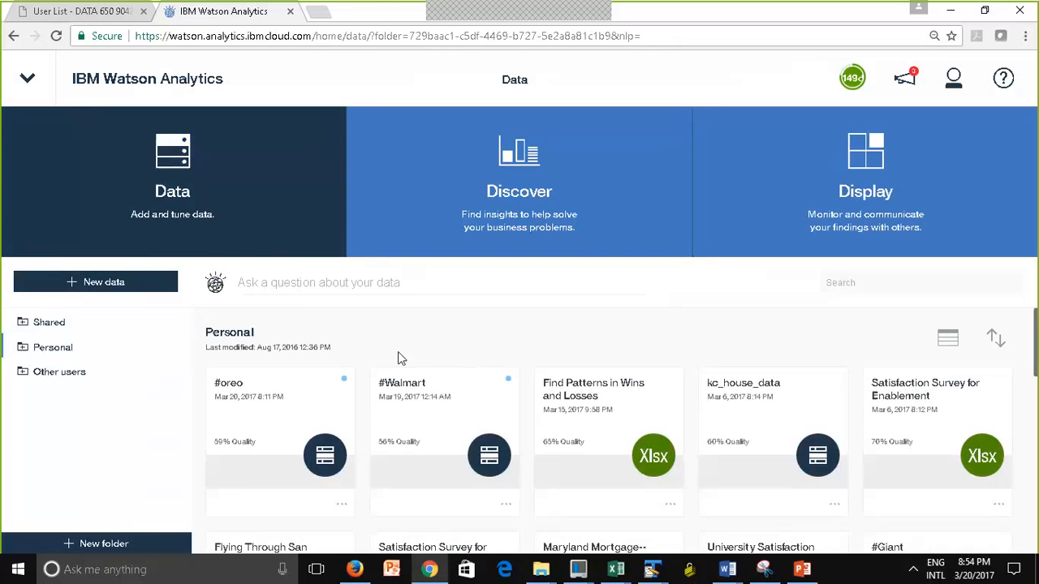
{"action": "left_click", "coordinate": [23, 324]}
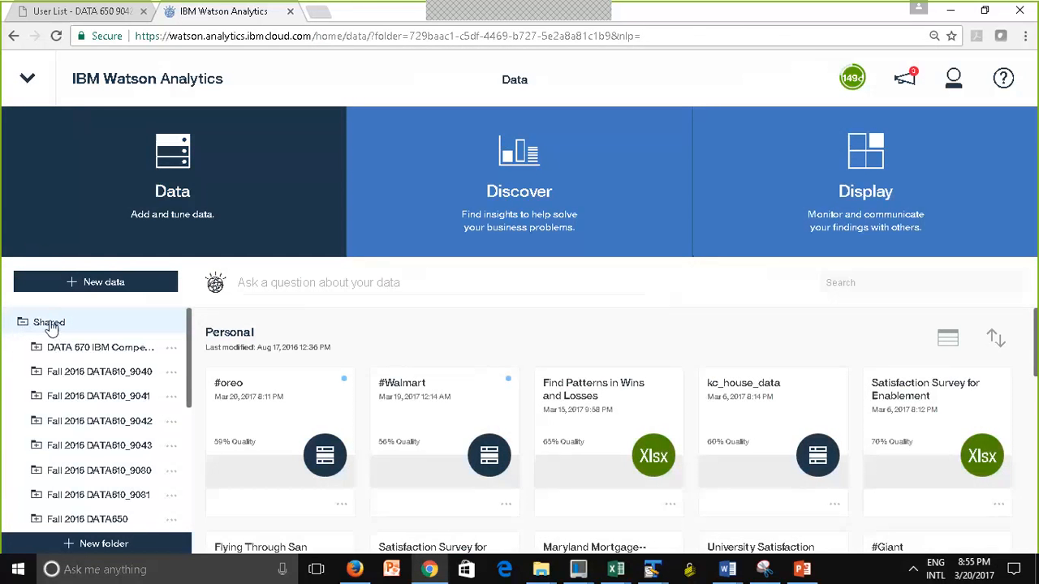
{"action": "left_click", "coordinate": [50, 324]}
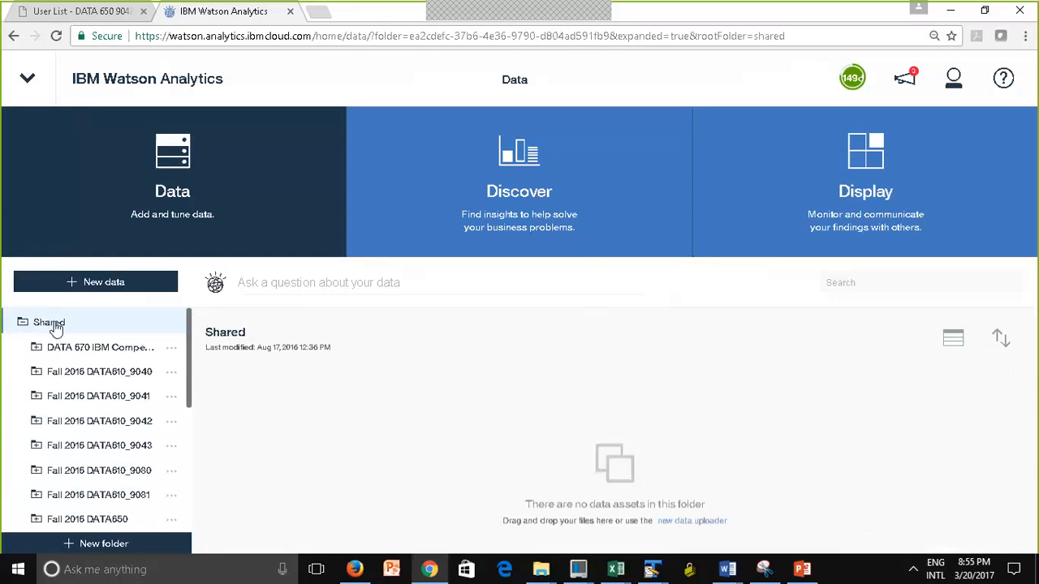
{"action": "scroll", "coordinate": [187, 390], "scroll_direction": "down", "scroll_amount": 3}
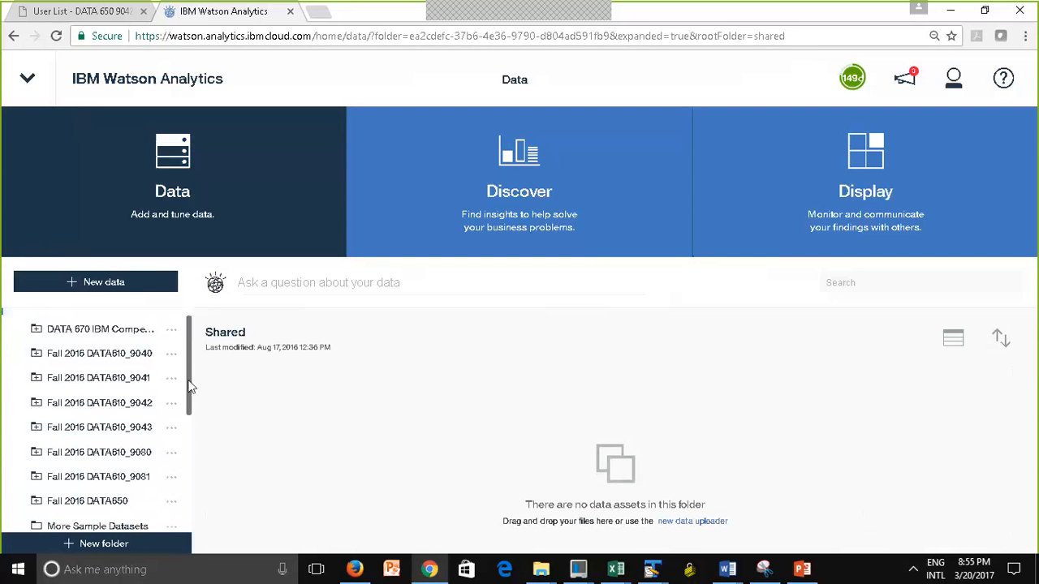
{"action": "left_click_drag", "start_coordinate": [183, 416], "coordinate": [181, 445]}
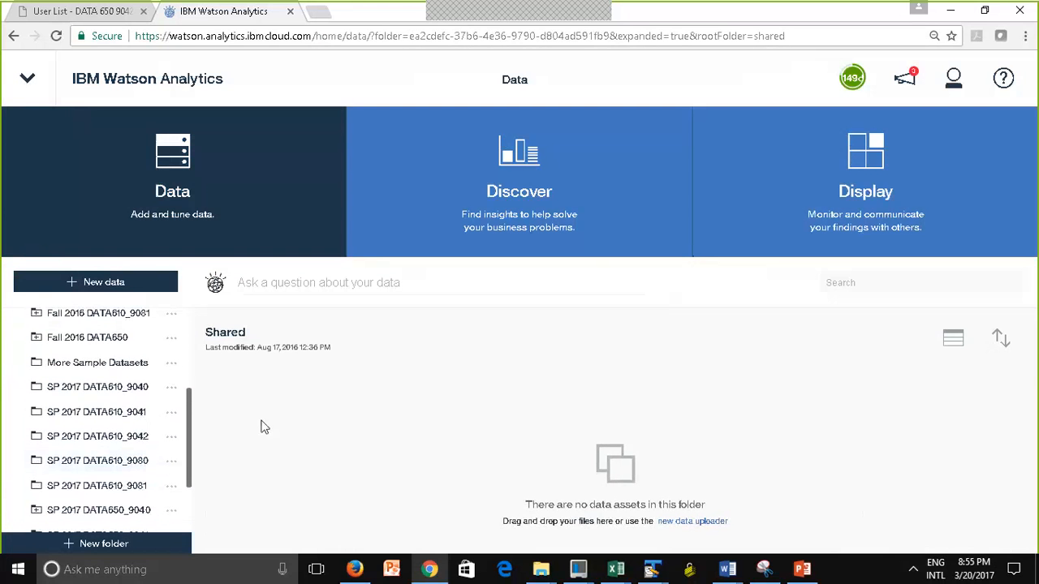
{"action": "left_click", "coordinate": [72, 395]}
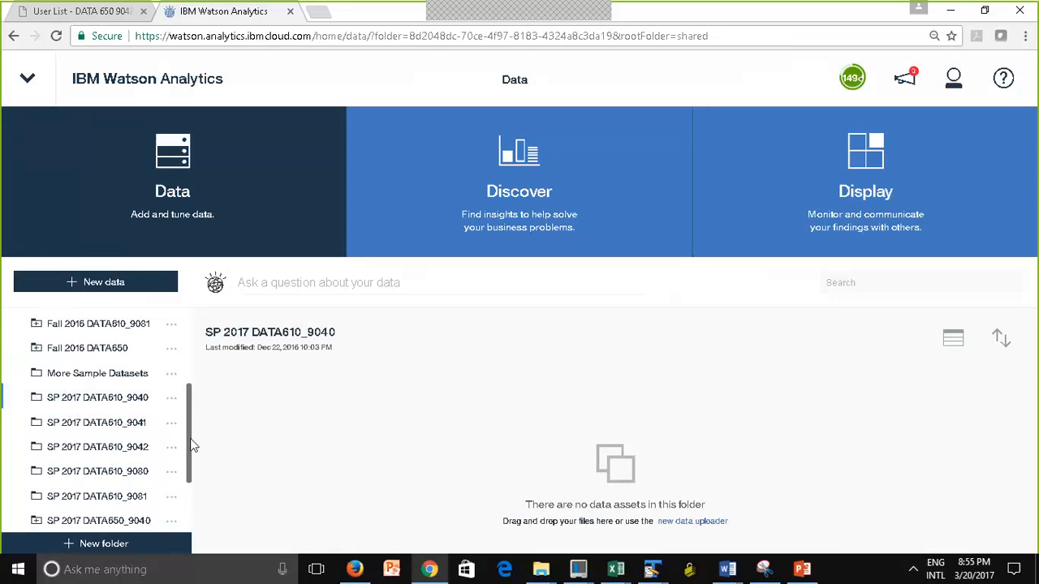
Open the shared Fall 2016 DATA610_9040 folder and expand it to look over its group subfolders
{"action": "left_click_drag", "start_coordinate": [192, 443], "coordinate": [183, 355]}
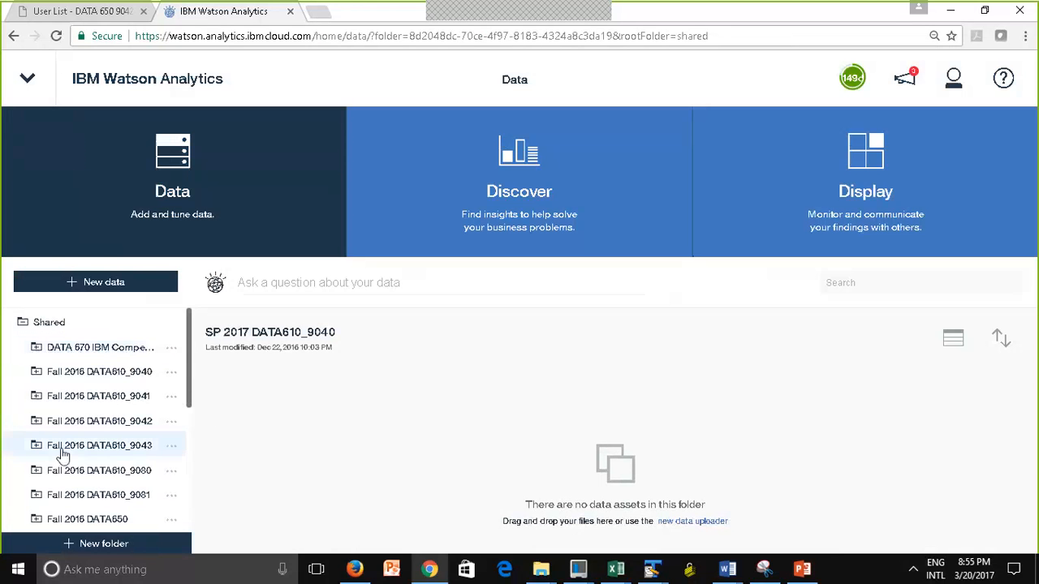
{"action": "left_click_drag", "start_coordinate": [192, 390], "coordinate": [188, 400]}
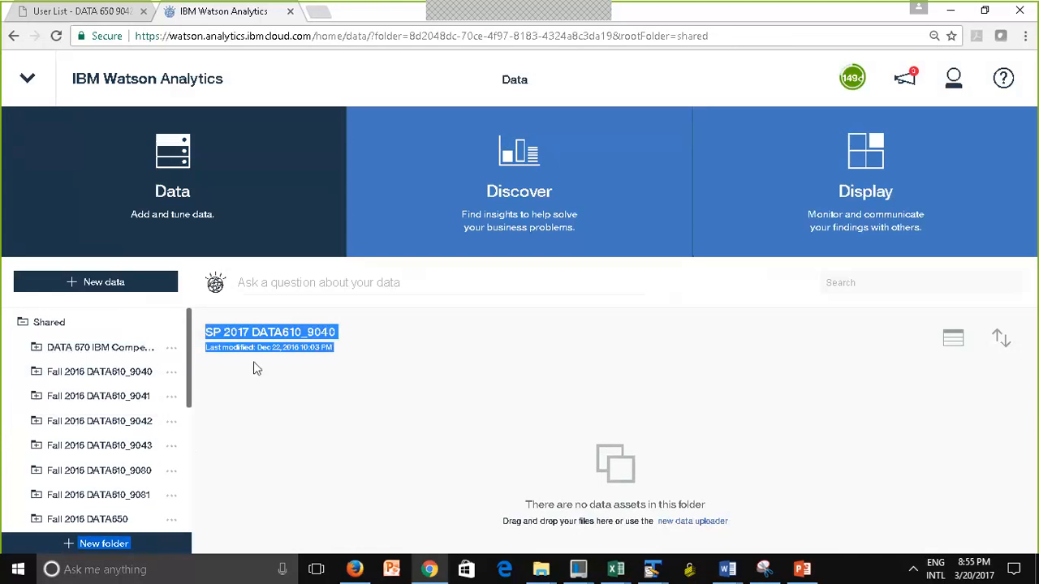
{"action": "left_click", "coordinate": [45, 373]}
{"action": "left_click", "coordinate": [55, 373]}
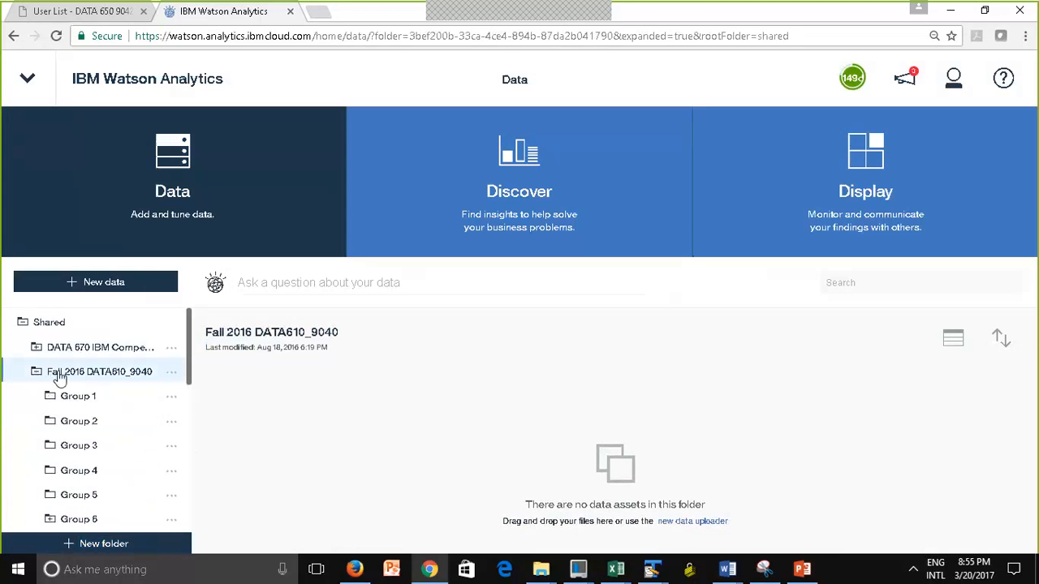
{"action": "left_click", "coordinate": [56, 375]}
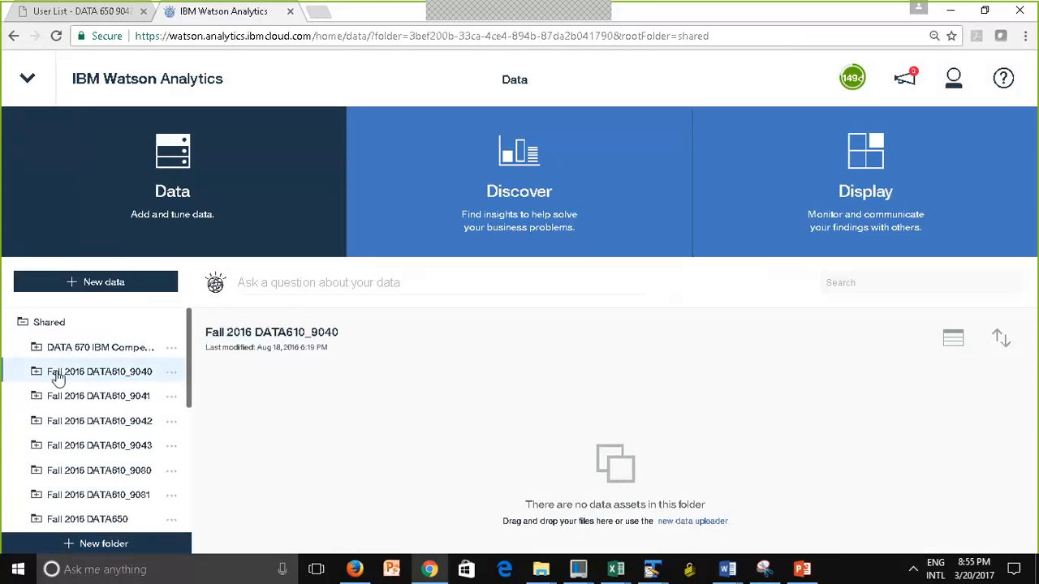
{"action": "left_click", "coordinate": [37, 371]}
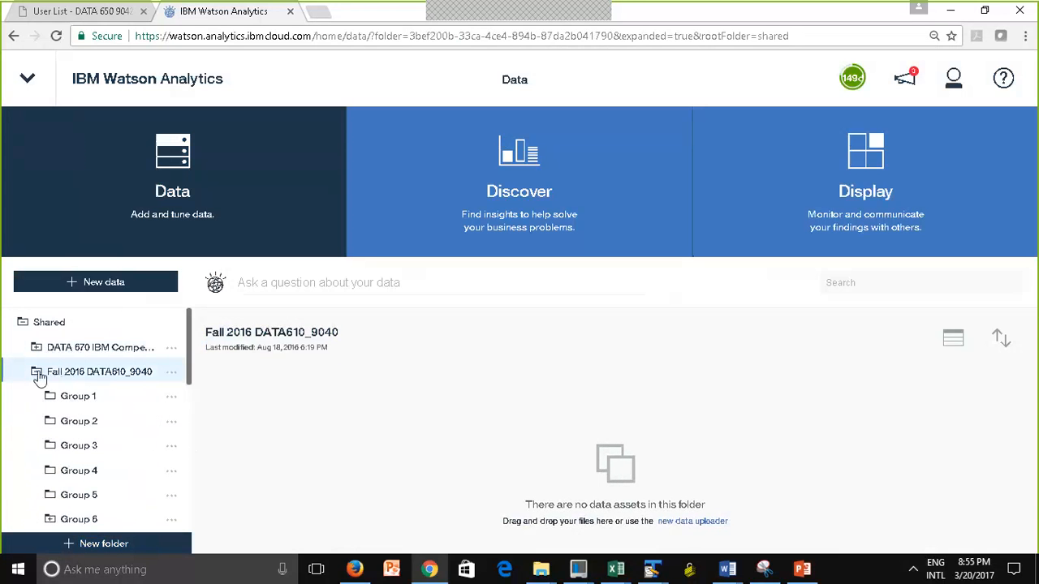
{"action": "left_click", "coordinate": [186, 369]}
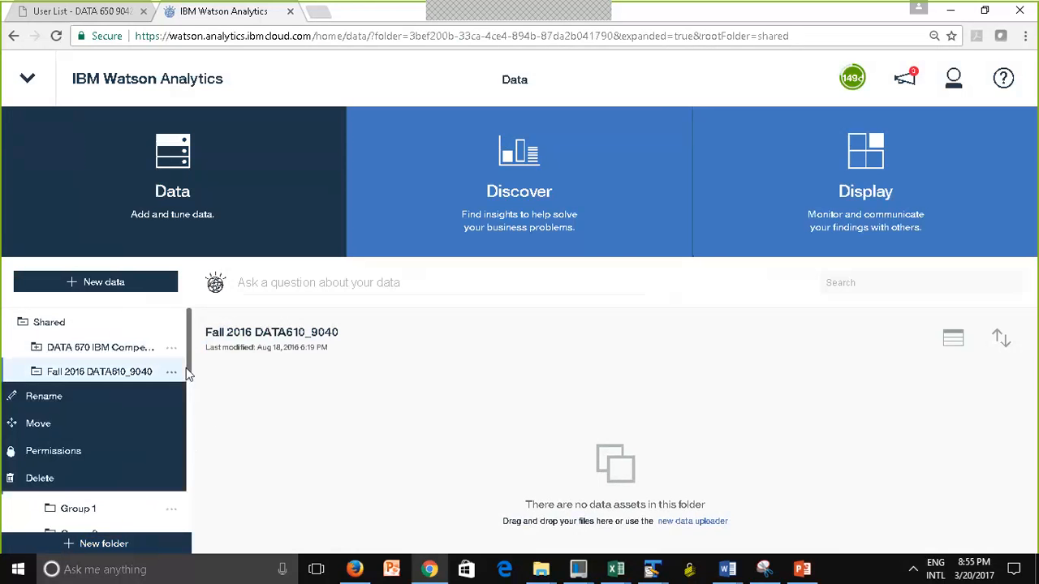
{"action": "left_click", "coordinate": [273, 417]}
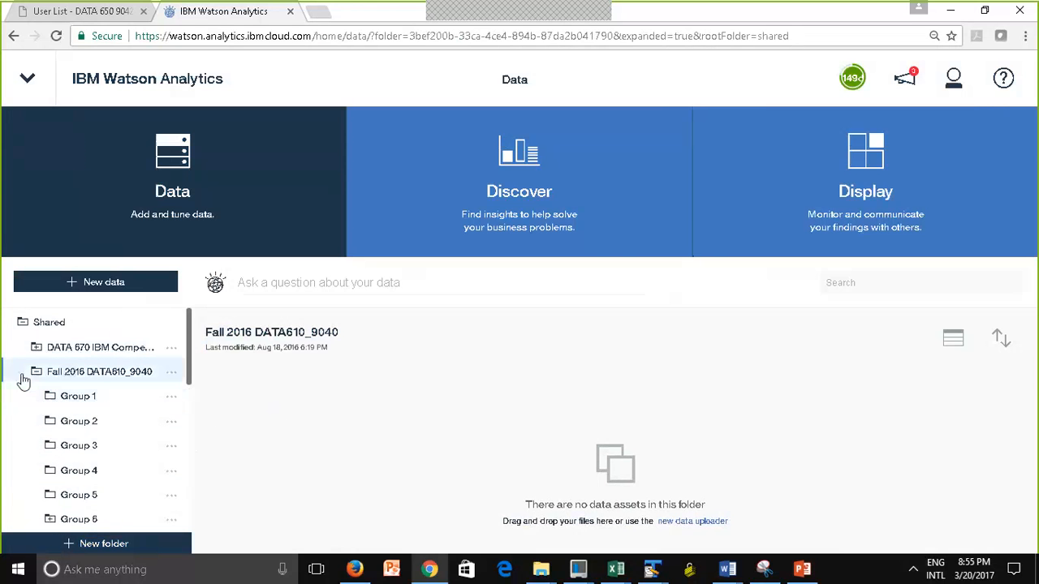
{"action": "left_click_drag", "start_coordinate": [193, 359], "coordinate": [192, 369]}
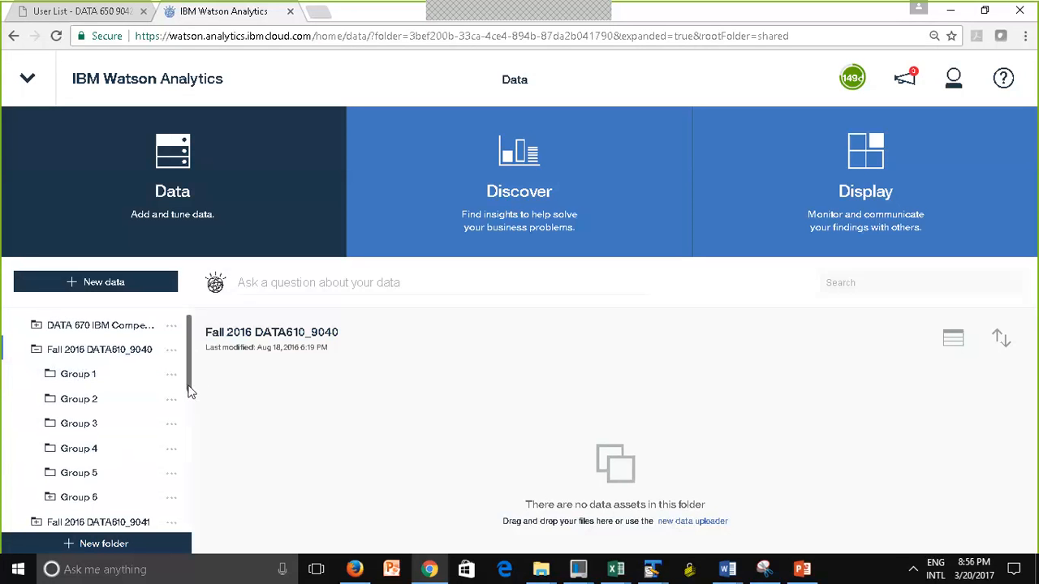
{"action": "left_click_drag", "start_coordinate": [192, 391], "coordinate": [192, 375]}
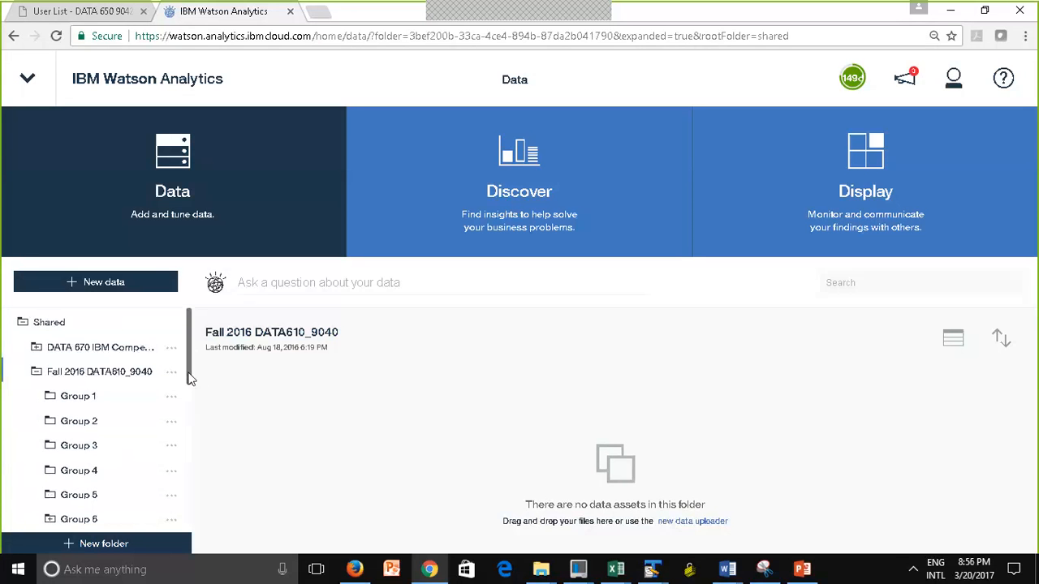
Open the Group 1 folder of Fall 2016 DATA610_9040 and view its data sets, discovery sets and displays
{"action": "left_click", "coordinate": [23, 323]}
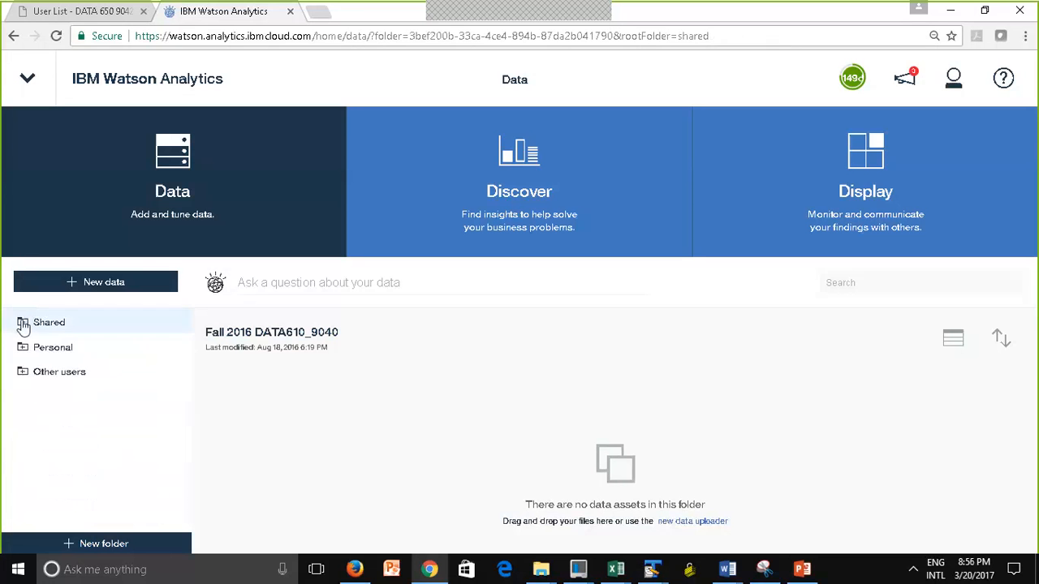
{"action": "left_click", "coordinate": [23, 324]}
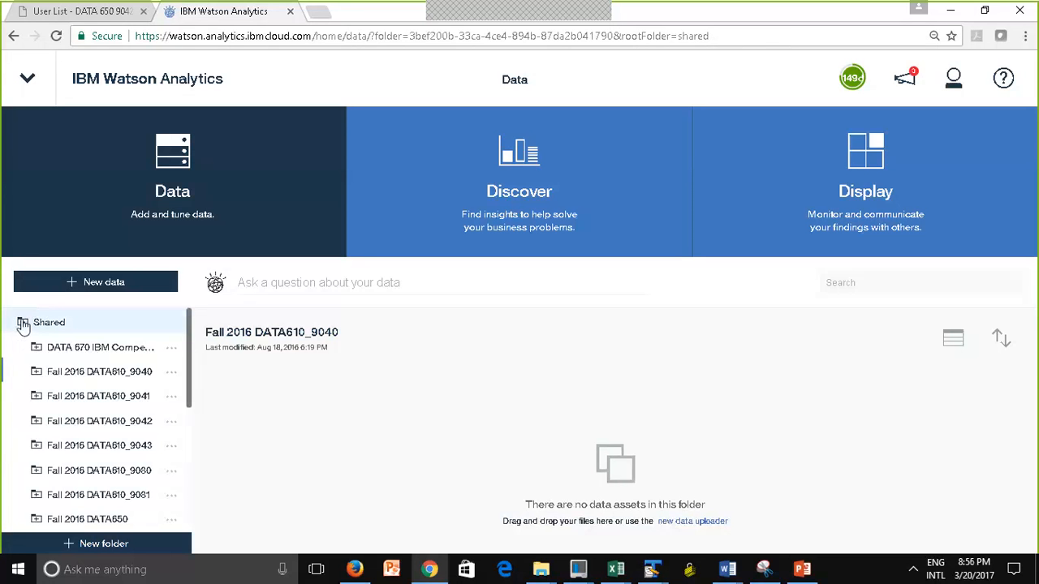
{"action": "left_click", "coordinate": [36, 373]}
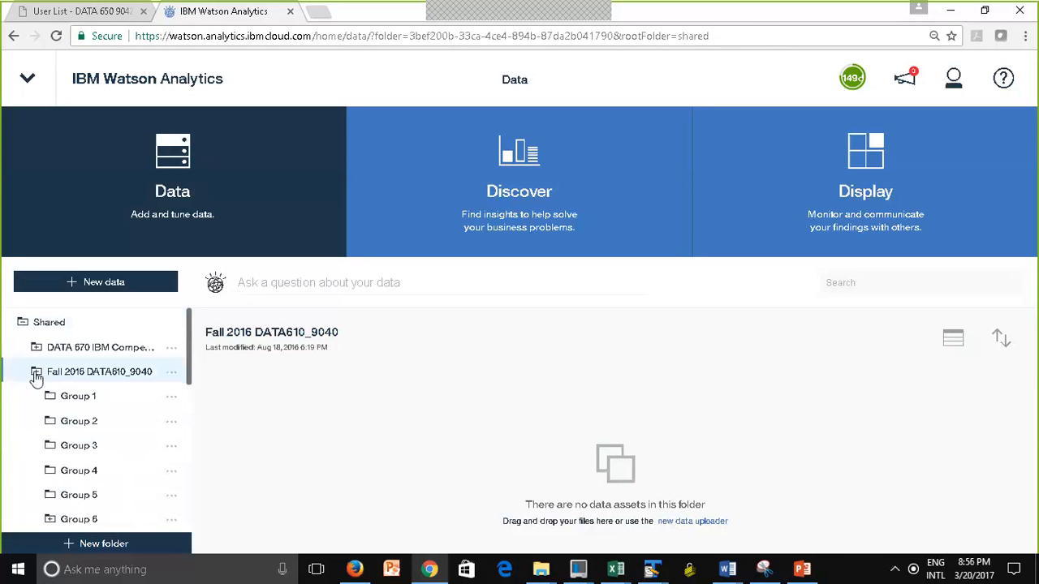
{"action": "left_click", "coordinate": [69, 403]}
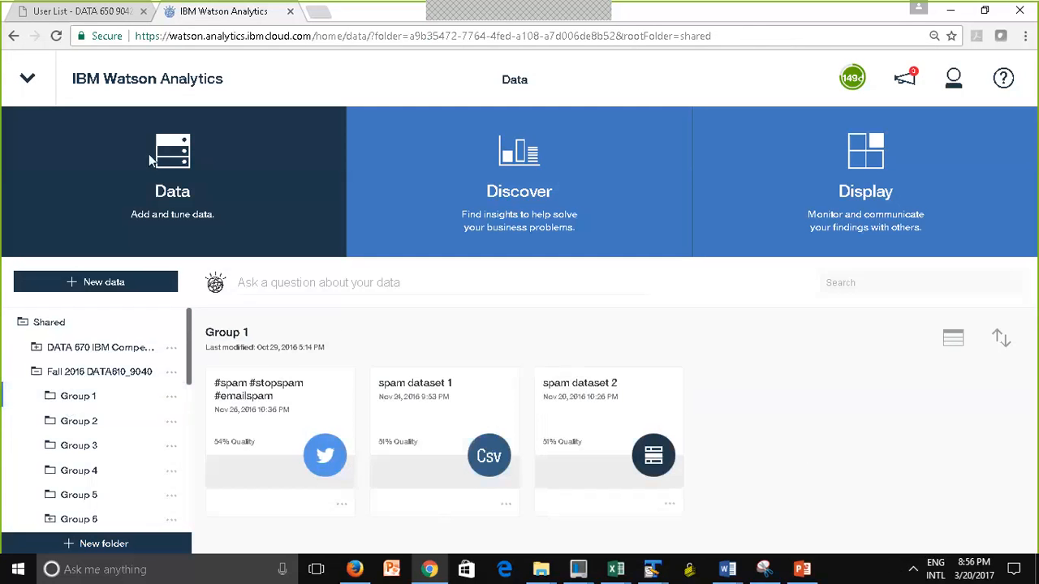
{"action": "left_click", "coordinate": [487, 204]}
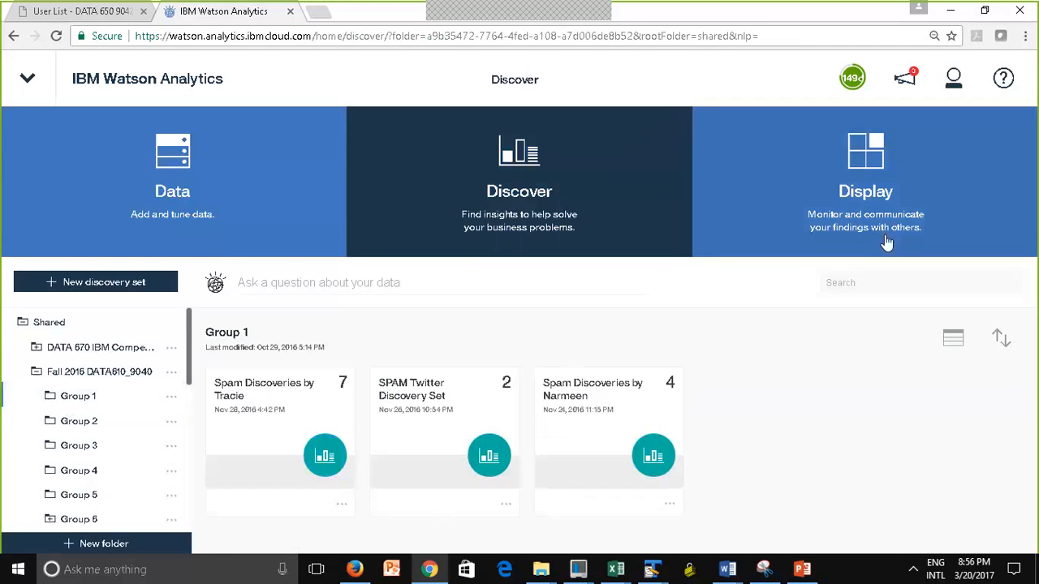
{"action": "left_click", "coordinate": [878, 221]}
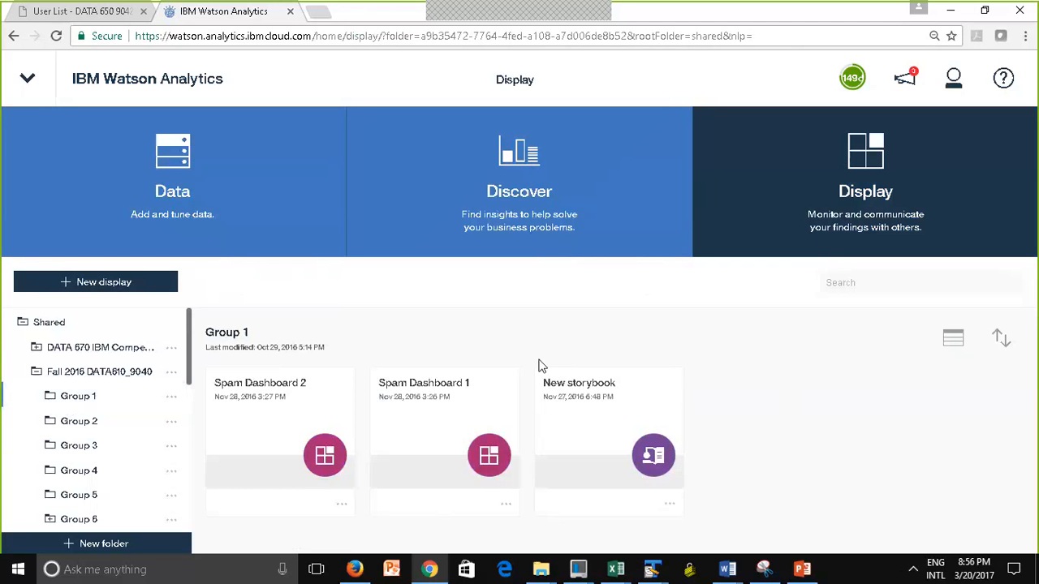
Collapse the Fall 2016 DATA610_9040 folder and the Shared folder in the folder tree
{"action": "left_click", "coordinate": [36, 374]}
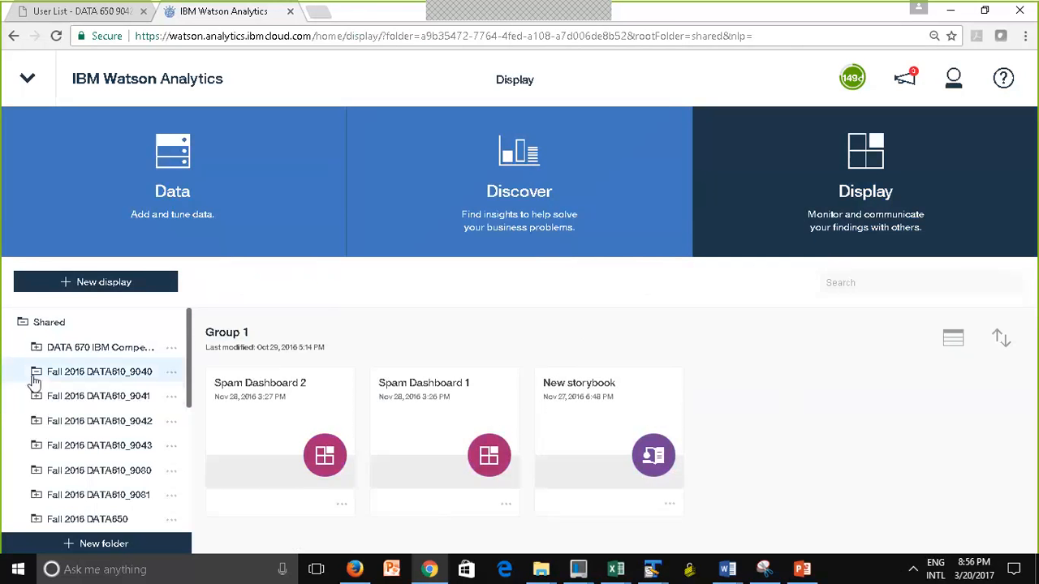
{"action": "left_click", "coordinate": [23, 325]}
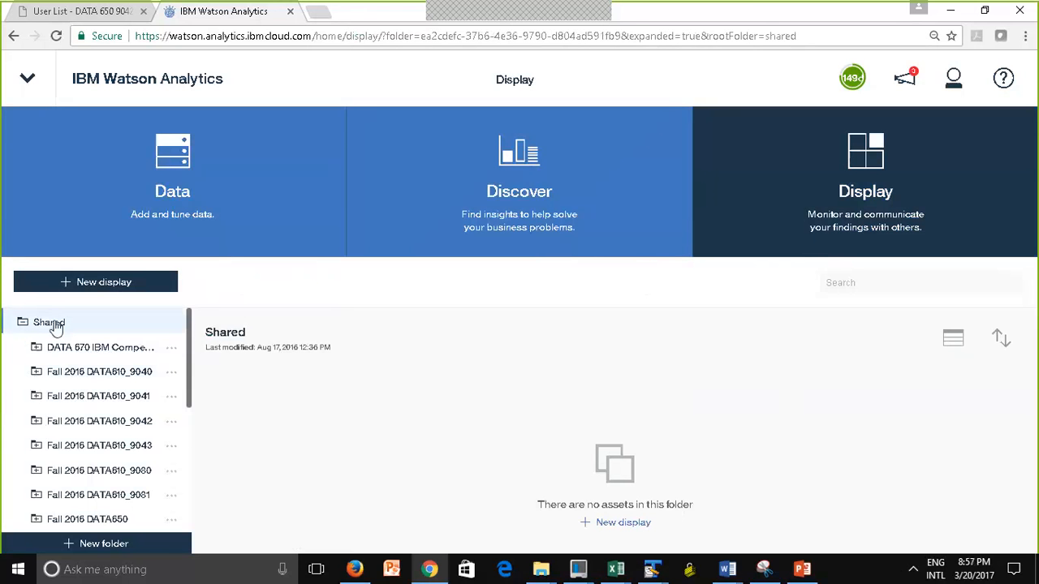
{"action": "left_click", "coordinate": [55, 325]}
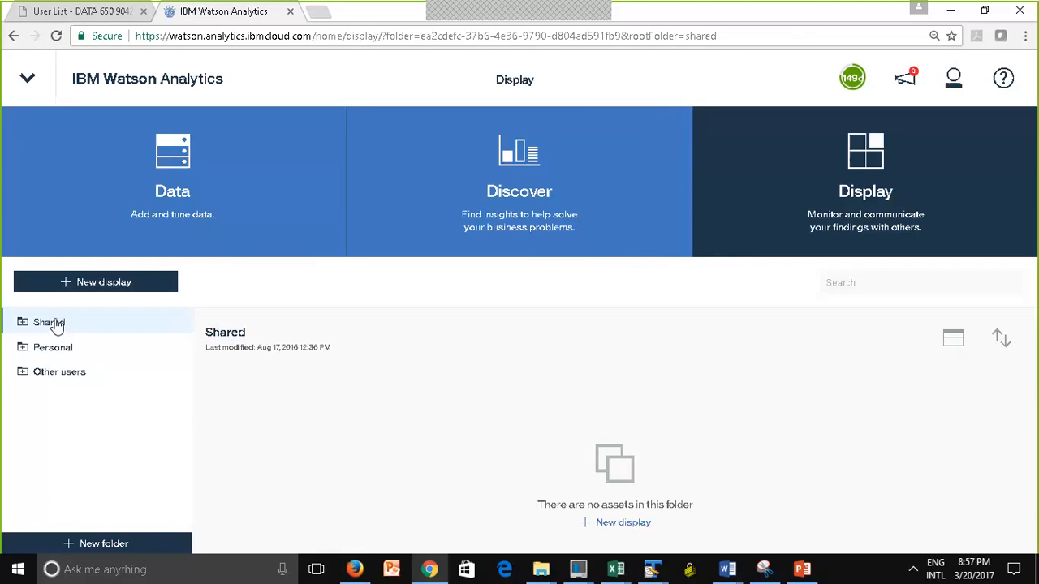
Return to the data assets, expand the Personal folder and open its Trashcan subfolder
{"action": "left_click", "coordinate": [172, 179]}
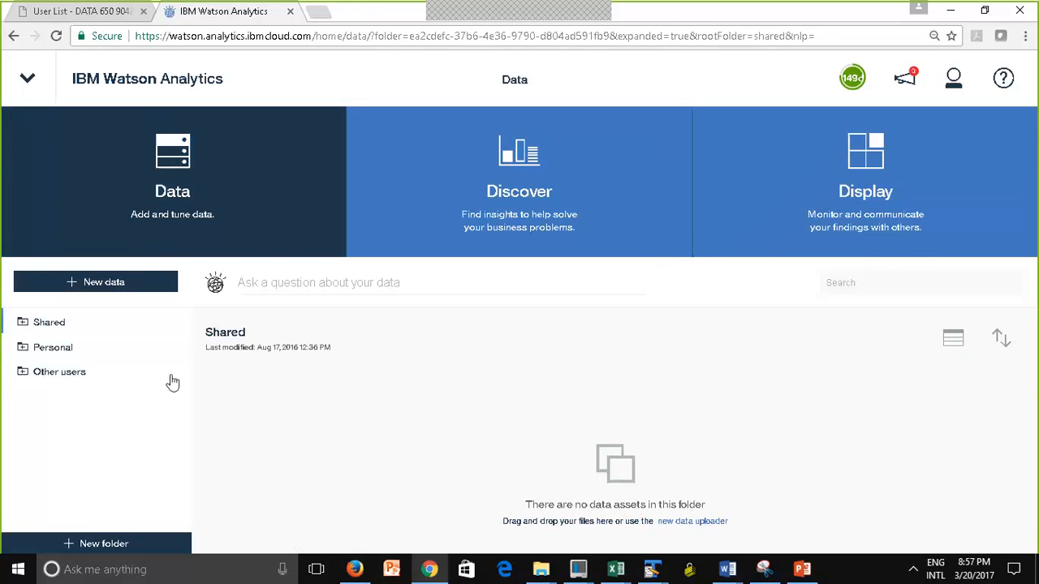
{"action": "left_click", "coordinate": [113, 354]}
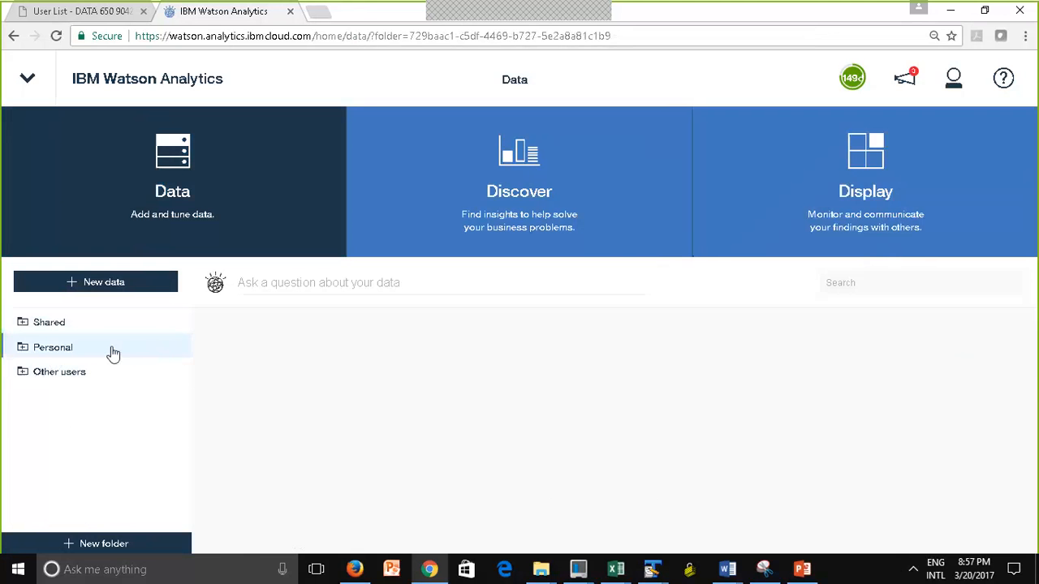
{"action": "left_click", "coordinate": [22, 351]}
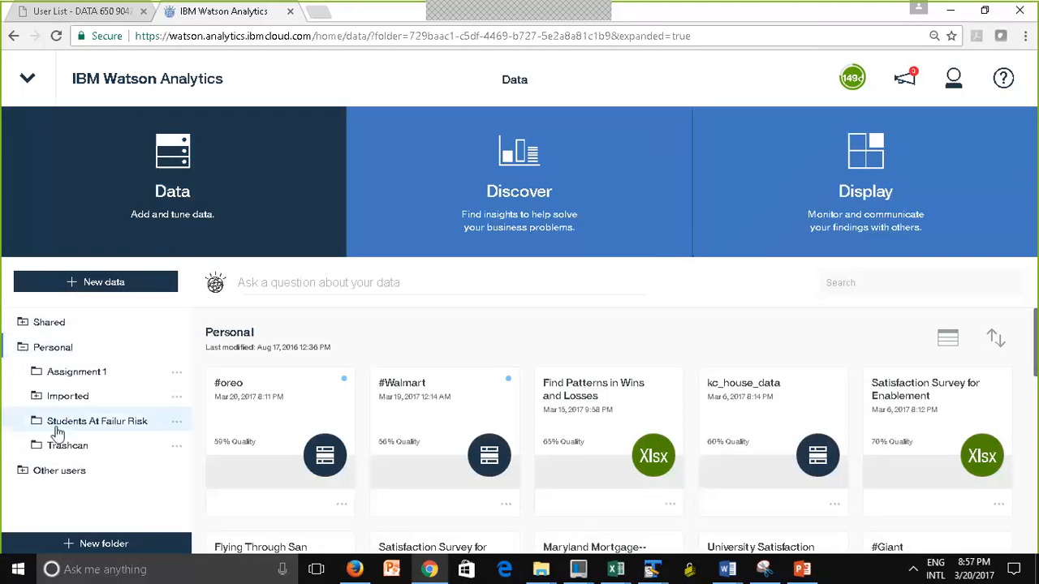
{"action": "left_click", "coordinate": [63, 451]}
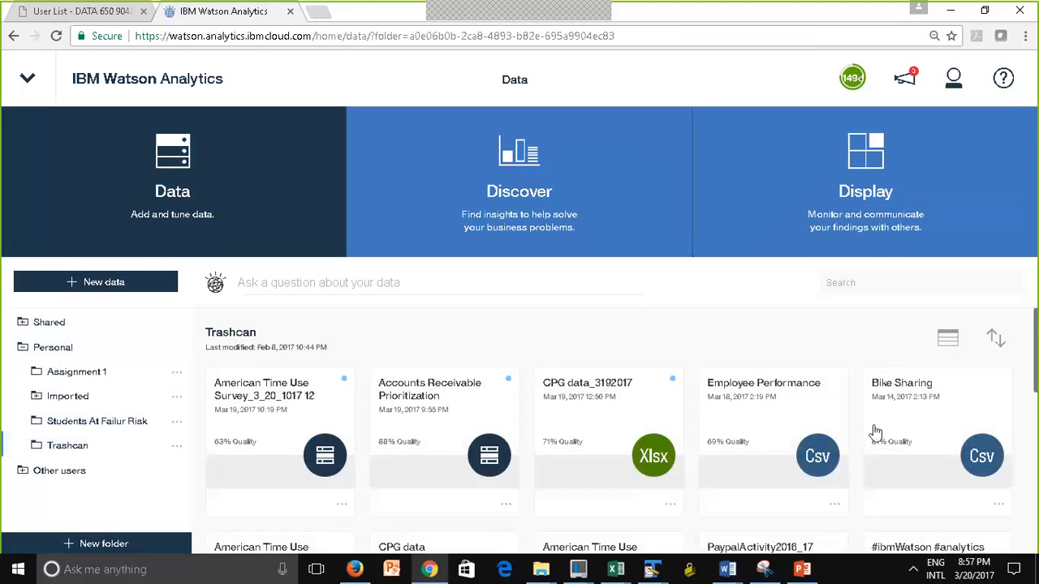
Show the Trashcan folder's data sets as a list and look through them
{"action": "scroll", "coordinate": [1035, 406], "scroll_direction": "down", "scroll_amount": 5}
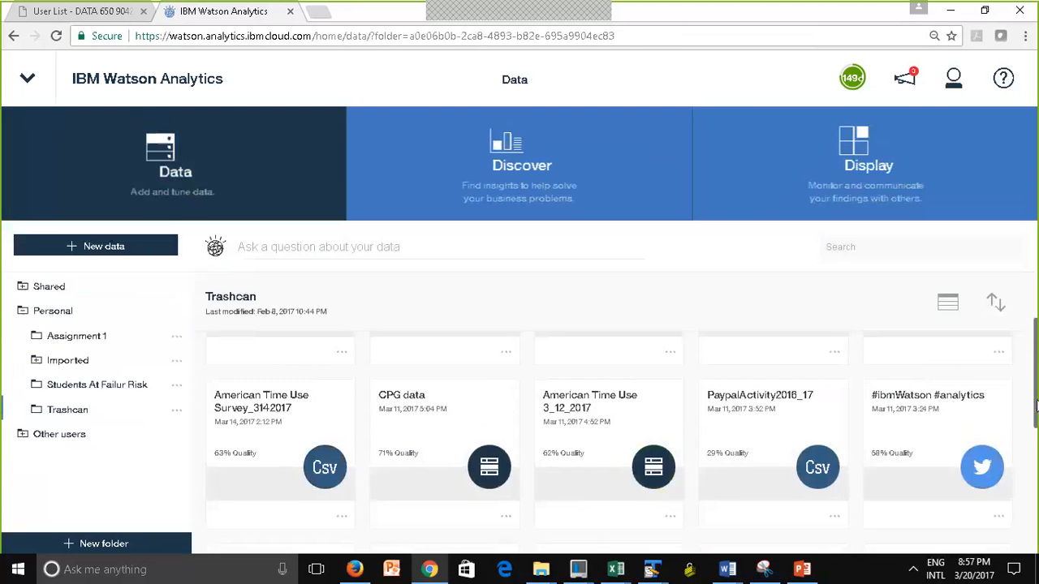
{"action": "left_click", "coordinate": [947, 242]}
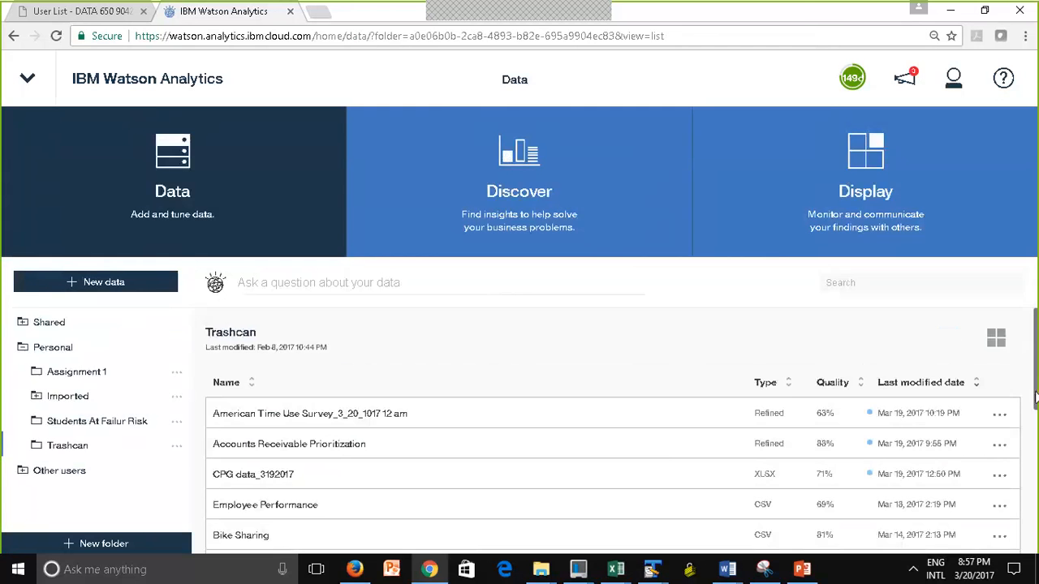
{"action": "scroll", "coordinate": [1036, 405], "scroll_direction": "down", "scroll_amount": 5}
{"action": "scroll", "coordinate": [1035, 413], "scroll_direction": "up", "scroll_amount": 5}
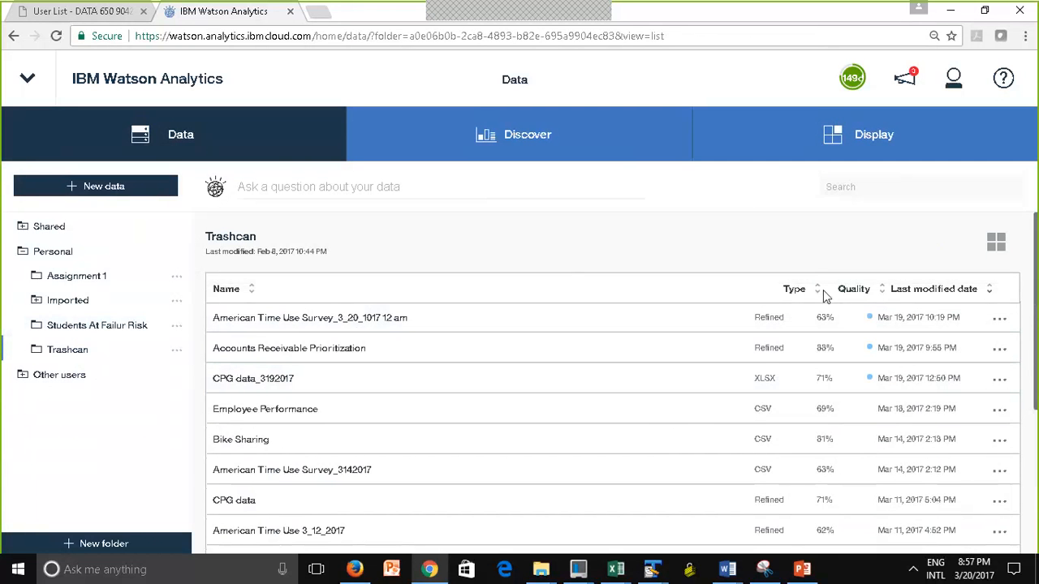
Collapse the Personal folder and view the data assets stored directly in the Shared folder
{"action": "left_click", "coordinate": [22, 252]}
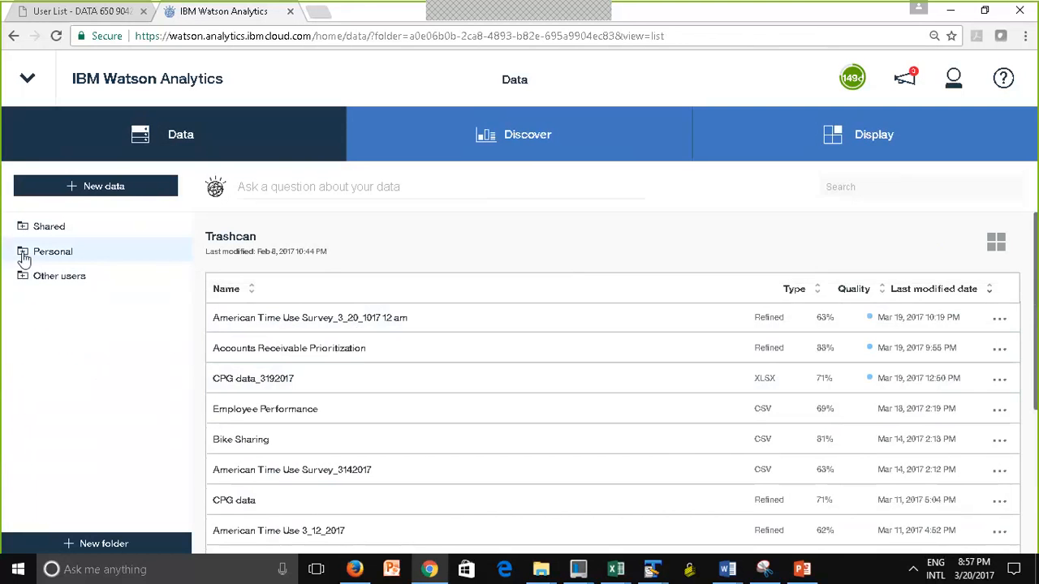
{"action": "left_click", "coordinate": [62, 225]}
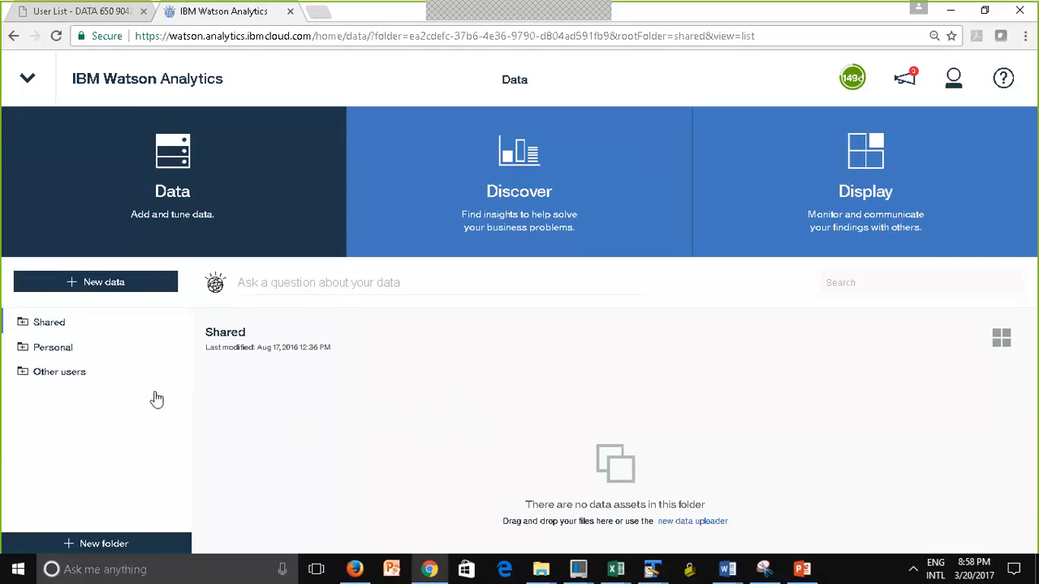
{"action": "left_click", "coordinate": [23, 325]}
{"action": "left_click", "coordinate": [23, 325]}
Open the Oreo Sentiment discovery set from the Personal folder
{"action": "left_click", "coordinate": [65, 349]}
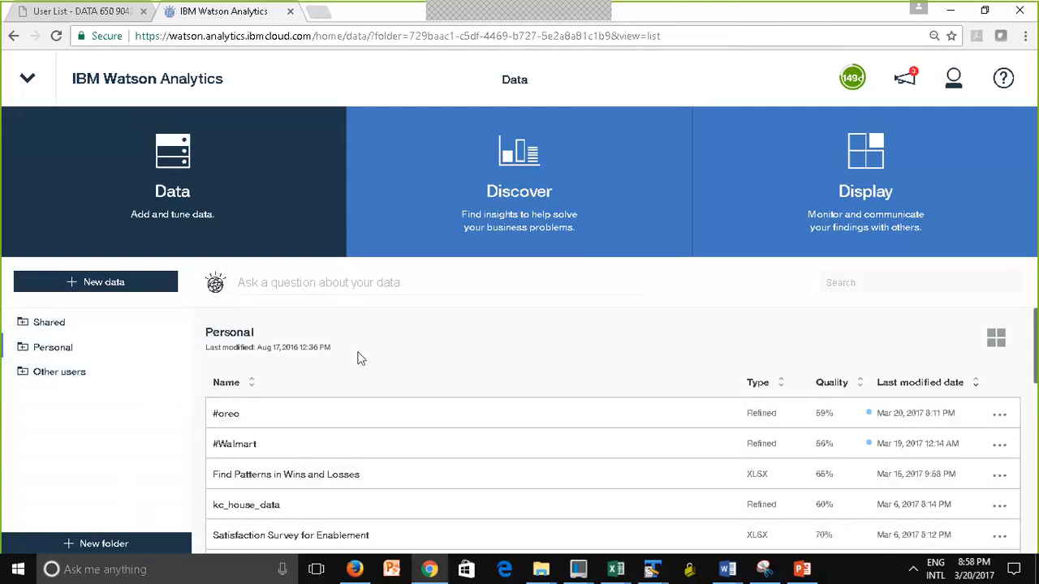
{"action": "left_click", "coordinate": [503, 203]}
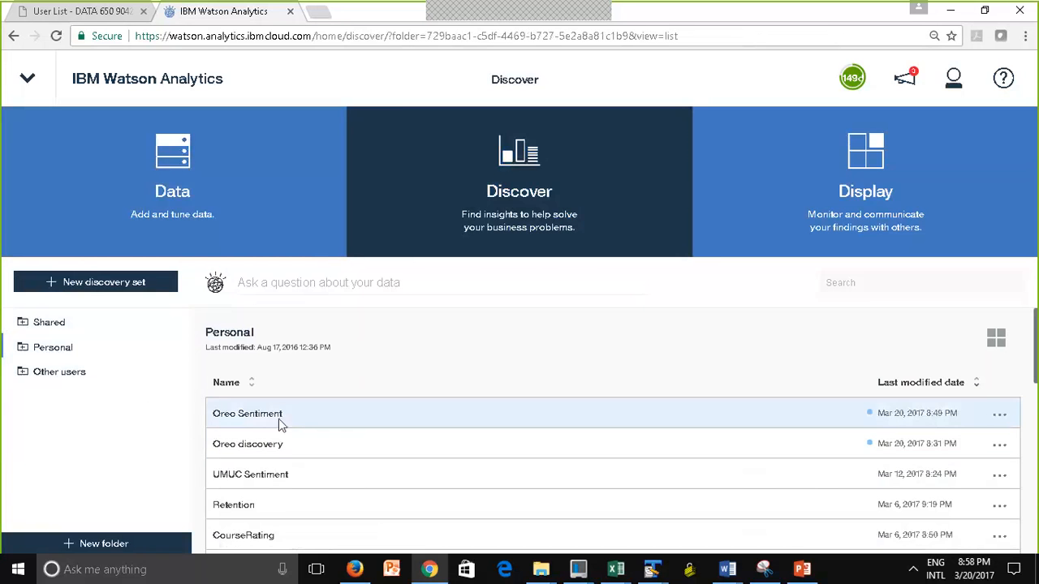
{"action": "left_click", "coordinate": [263, 421]}
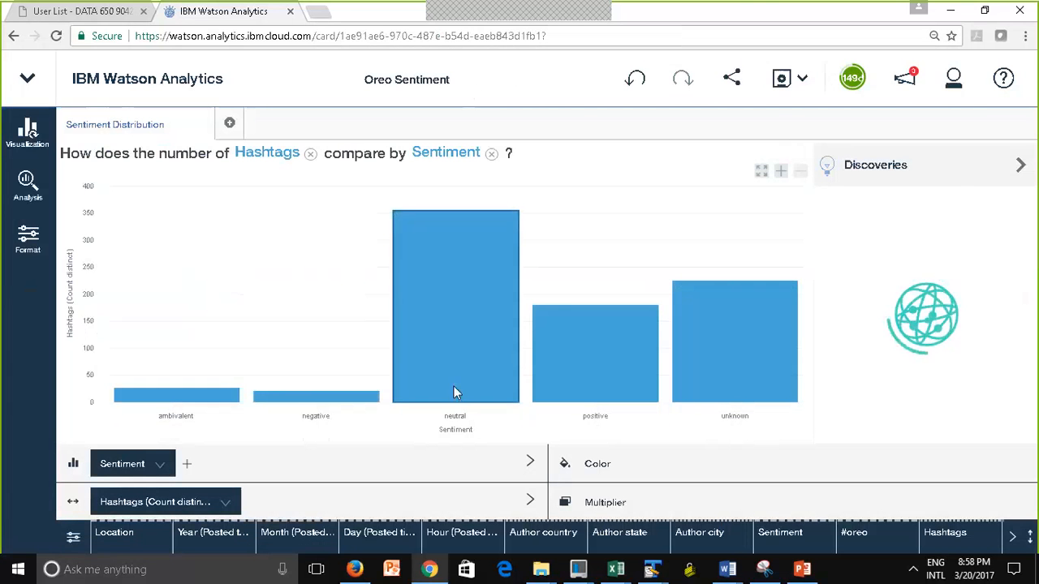
Return to the Personal folder's discovery sets and sort them by name, followed by last modified date in ascending order
{"action": "left_click", "coordinate": [139, 89]}
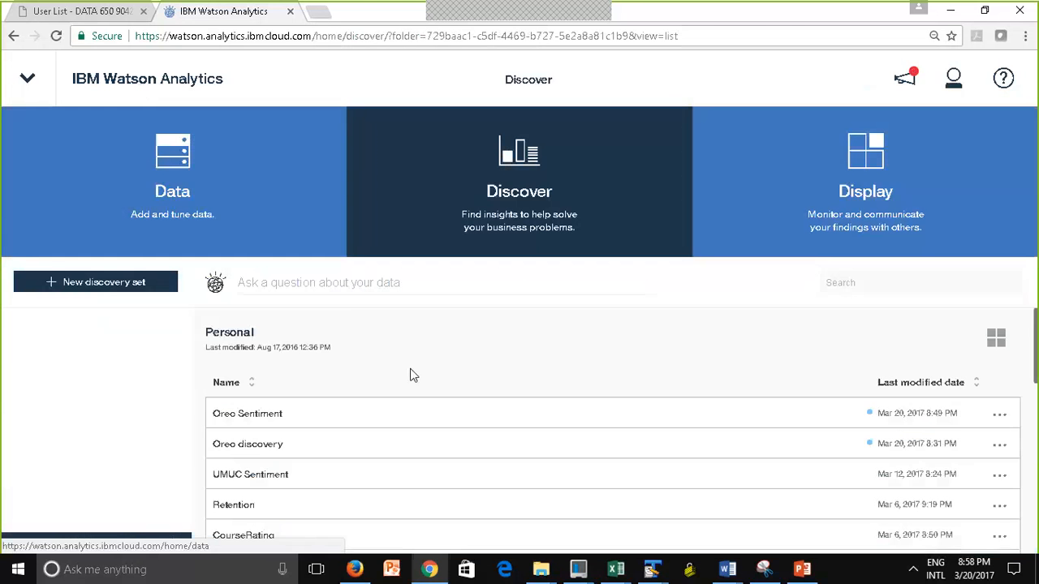
{"action": "left_click", "coordinate": [346, 391]}
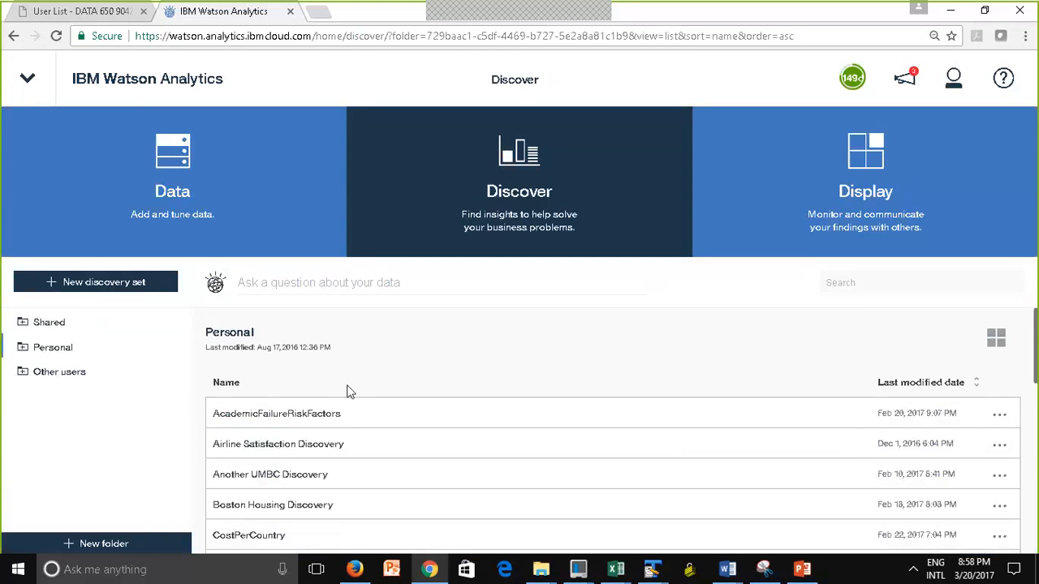
{"action": "left_click", "coordinate": [978, 383]}
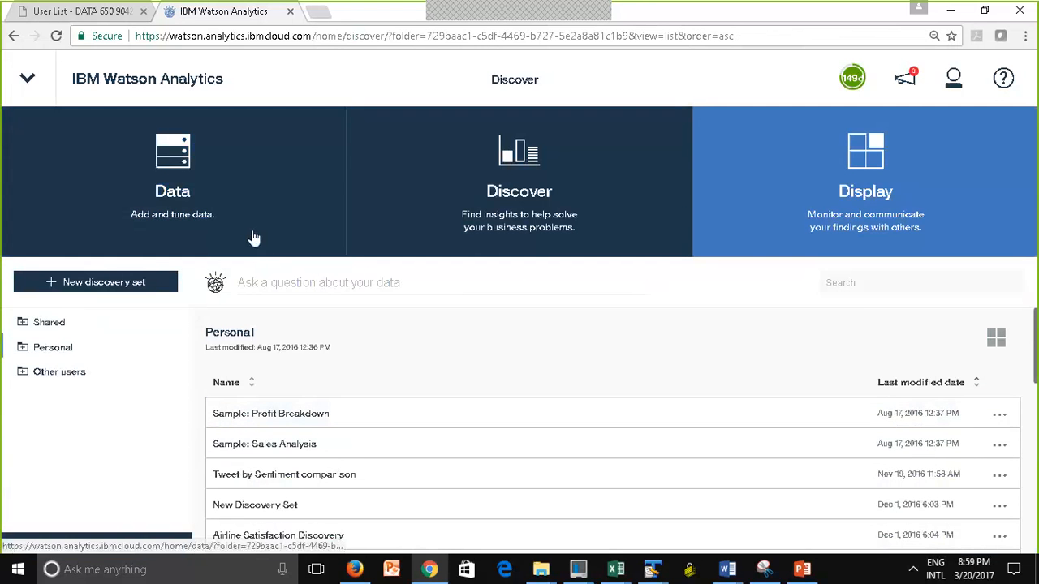
Show the Personal folder's data sets as tiles, and view the starting points of the #oreo data set before closing them
{"action": "left_click", "coordinate": [251, 235]}
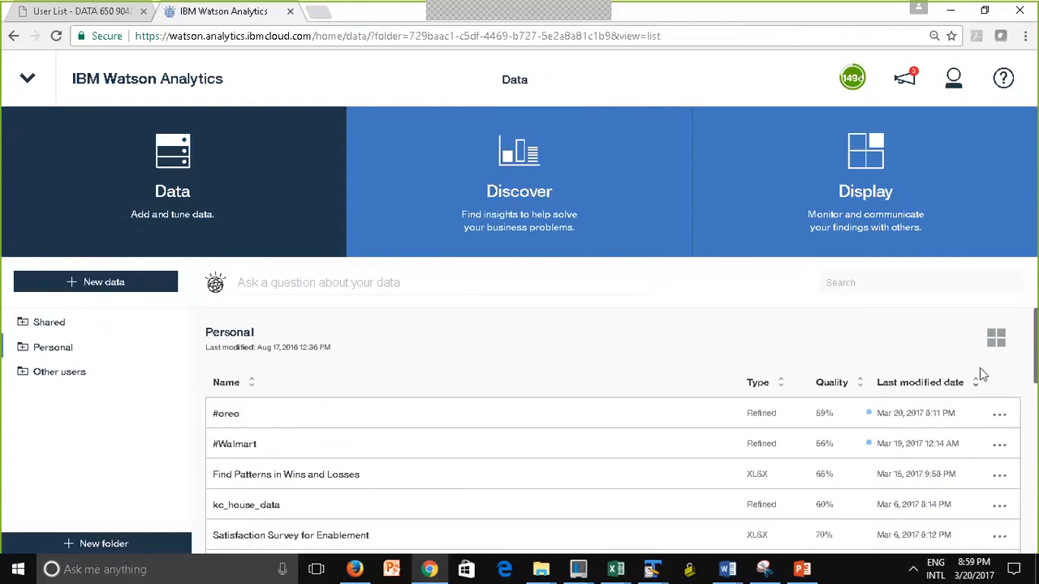
{"action": "left_click", "coordinate": [995, 338]}
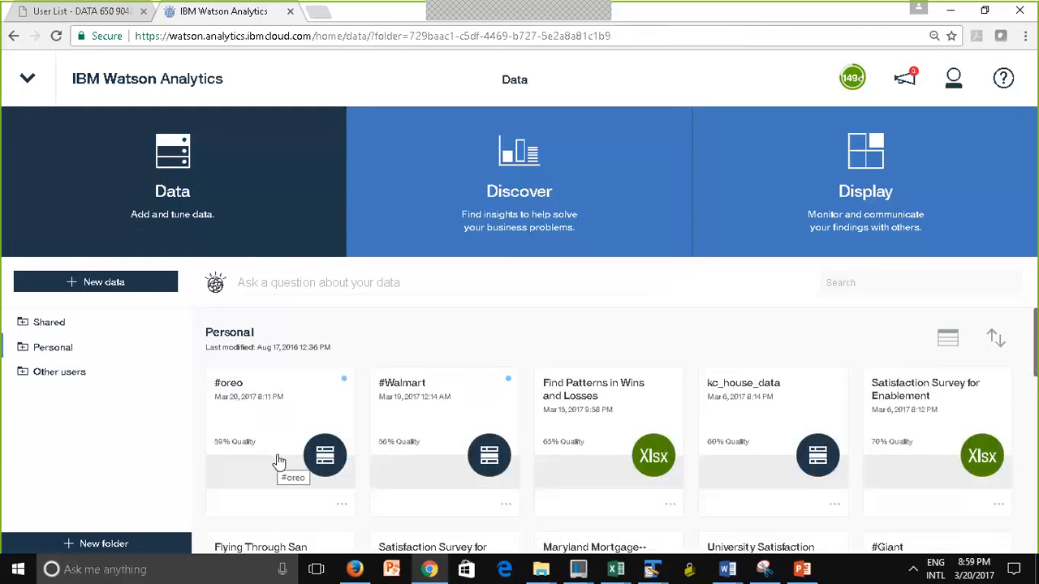
{"action": "left_click", "coordinate": [278, 461]}
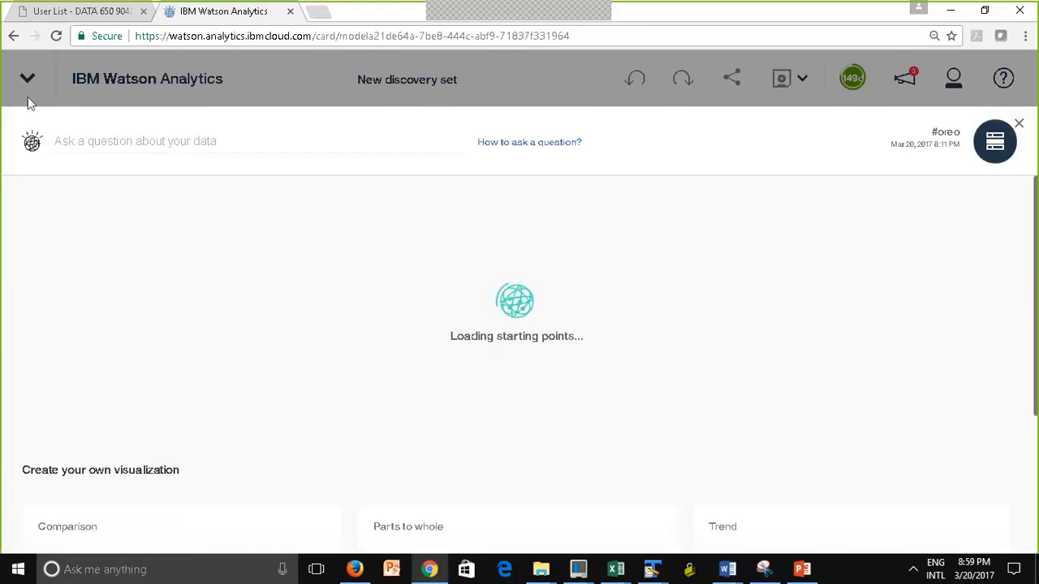
{"action": "left_click", "coordinate": [1019, 125]}
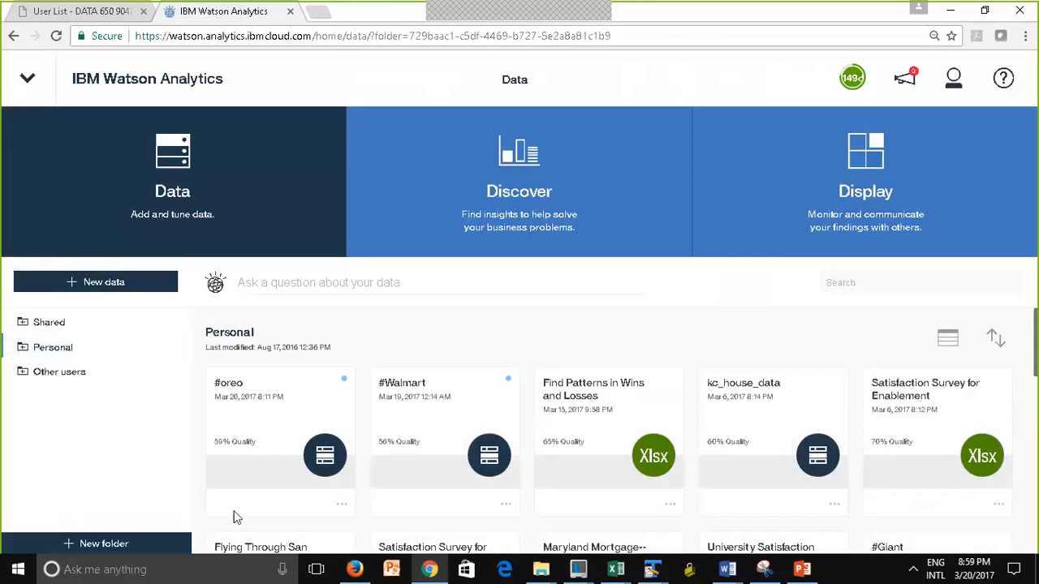
Try to move the #oreo data set out of the Personal folder
{"action": "left_click", "coordinate": [341, 510]}
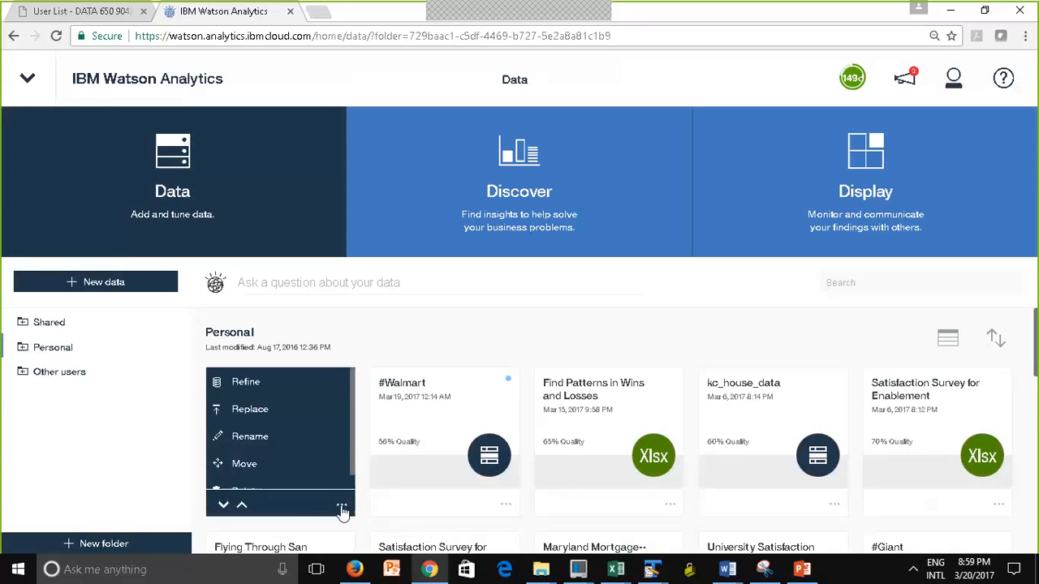
{"action": "scroll", "coordinate": [268, 455], "scroll_direction": "down", "scroll_amount": 1}
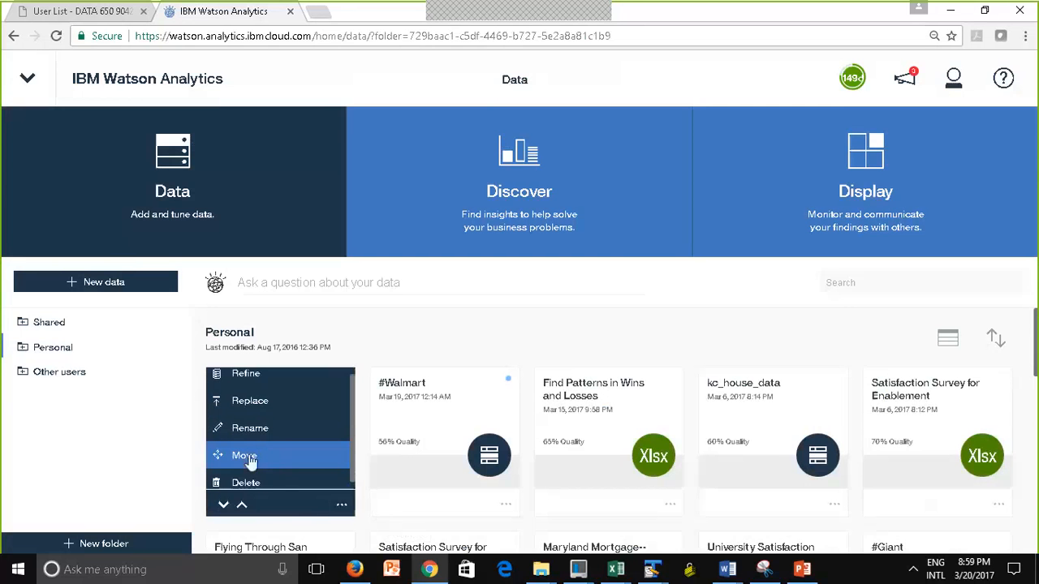
{"action": "left_click", "coordinate": [250, 462]}
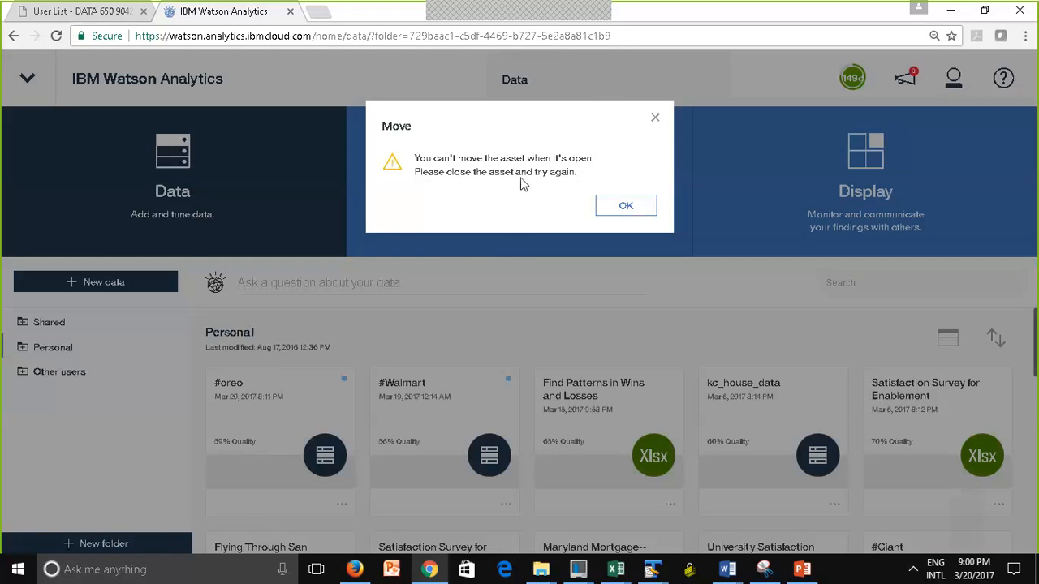
{"action": "left_click", "coordinate": [626, 207]}
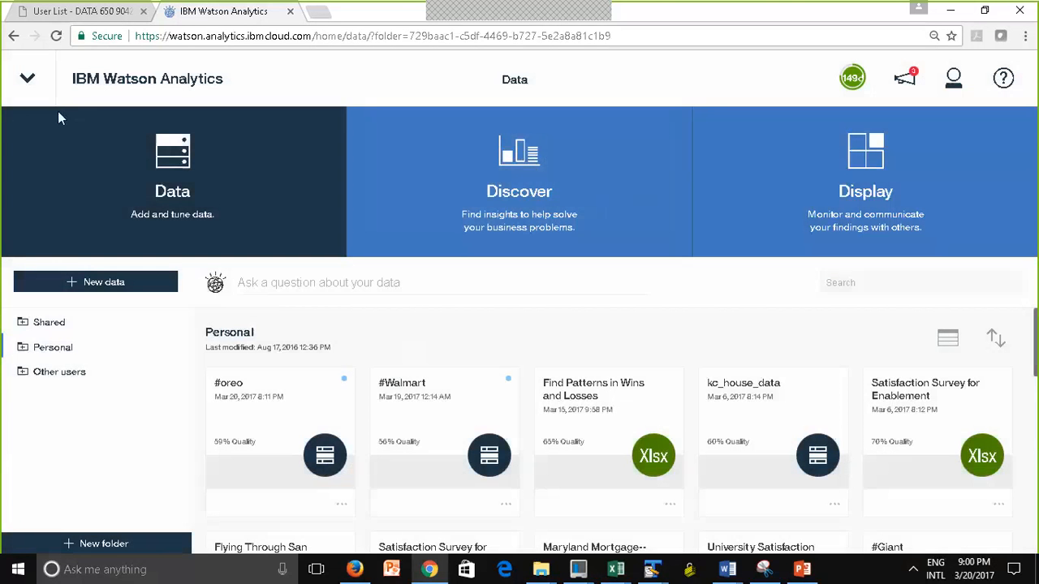
Close the #oreo data set in the list of open Watson Analytics assets
{"action": "left_click", "coordinate": [33, 90]}
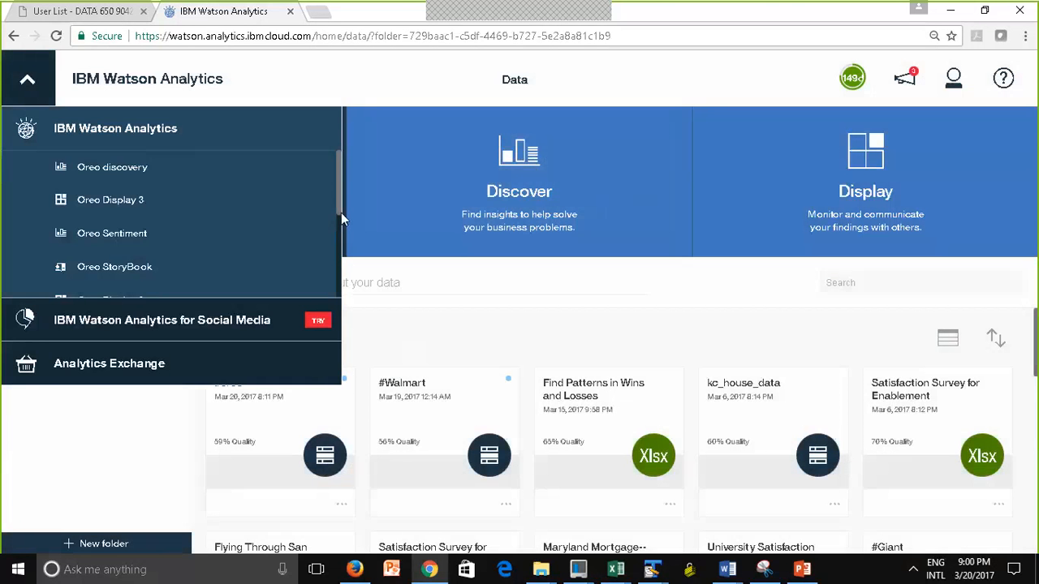
{"action": "left_click_drag", "start_coordinate": [341, 213], "coordinate": [341, 253]}
{"action": "scroll", "coordinate": [122, 245], "scroll_direction": "down", "scroll_amount": 3}
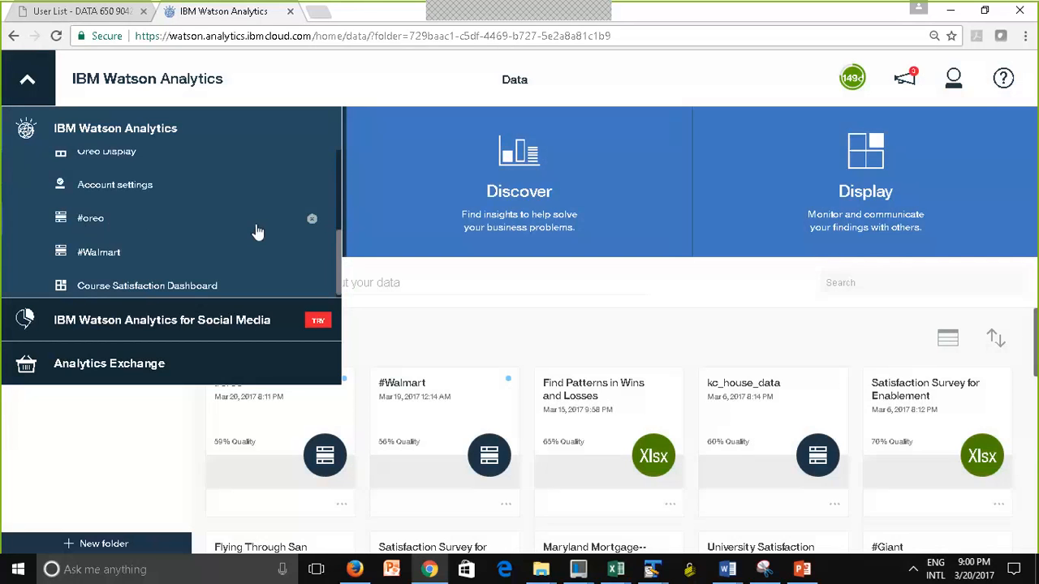
{"action": "left_click", "coordinate": [312, 221]}
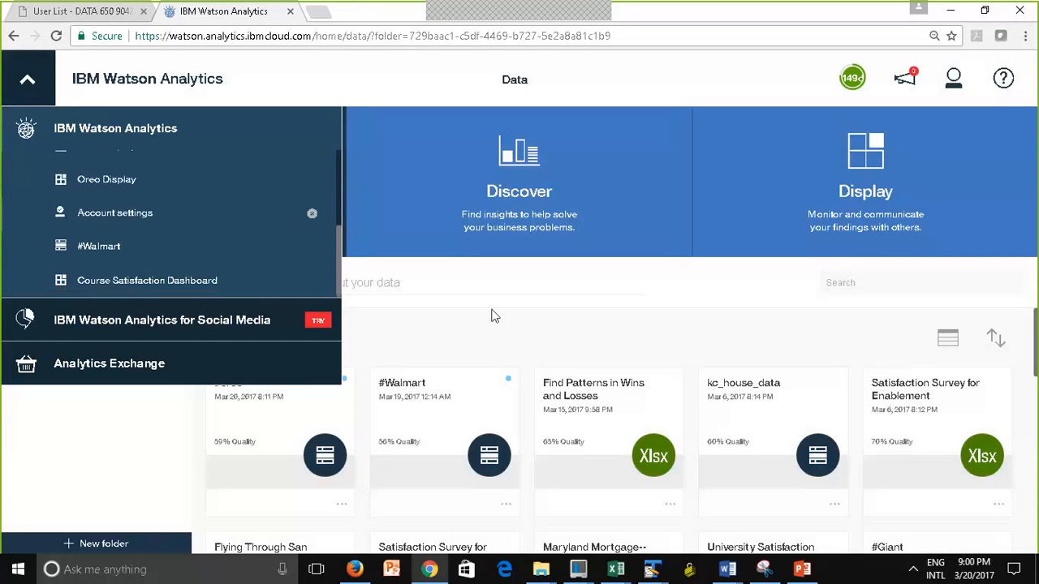
{"action": "left_click", "coordinate": [479, 312]}
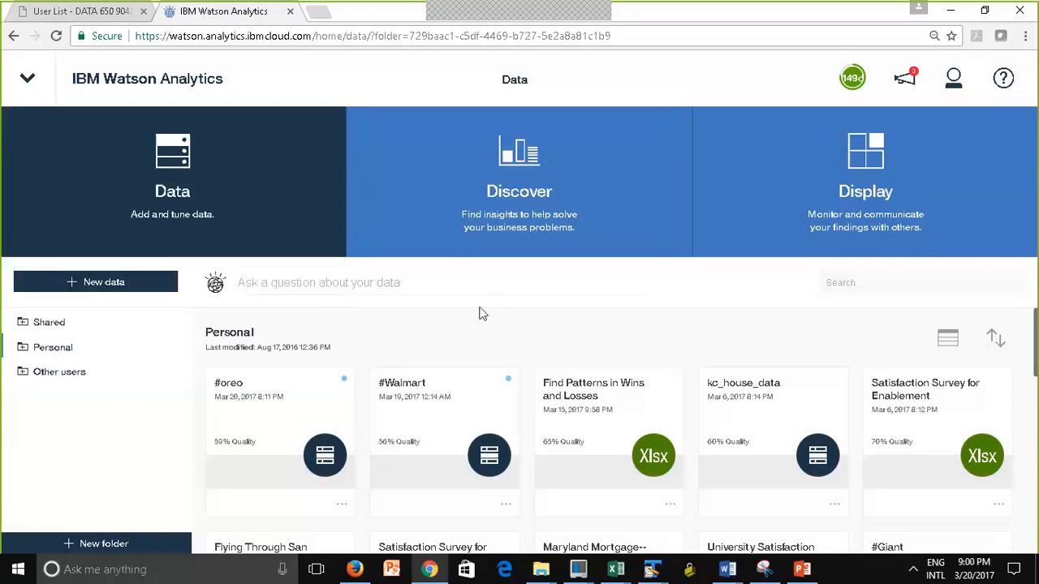
Start moving the #oreo data set and choose Group 1 under Shared, Fall 2016 DATA610_9040 as its destination
{"action": "left_click", "coordinate": [341, 506]}
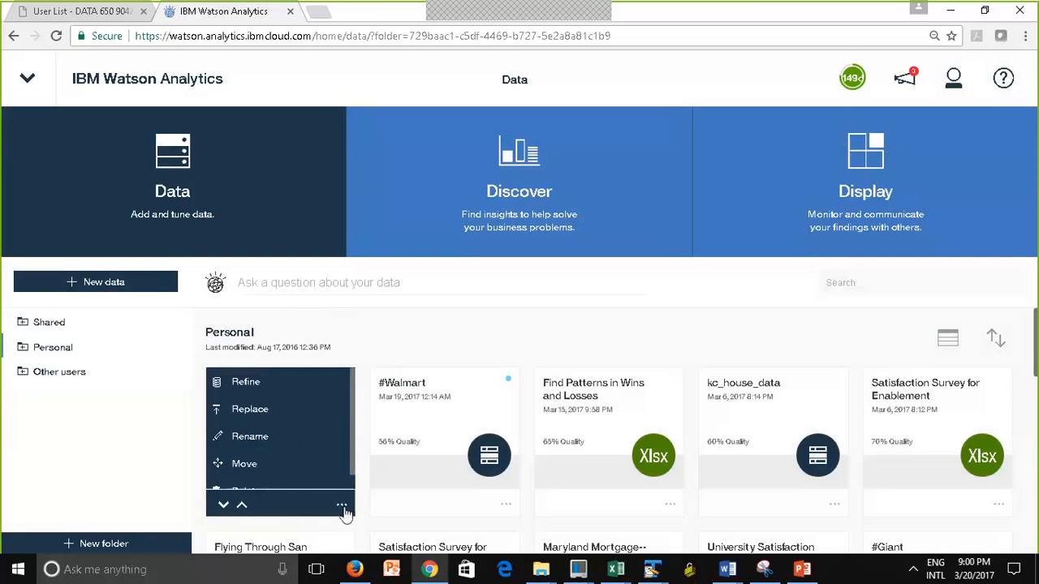
{"action": "left_click", "coordinate": [251, 463]}
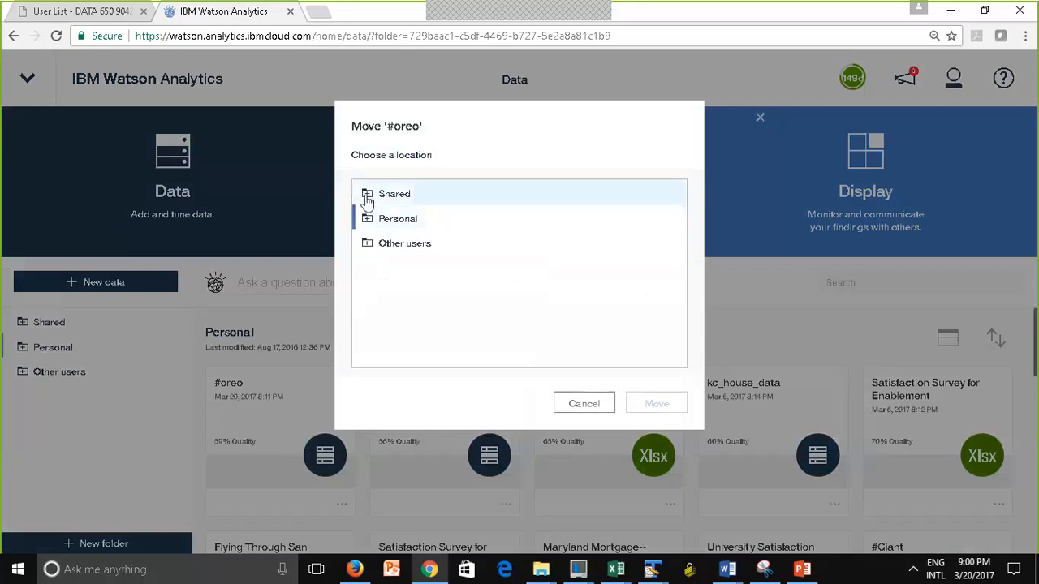
{"action": "left_click", "coordinate": [375, 201]}
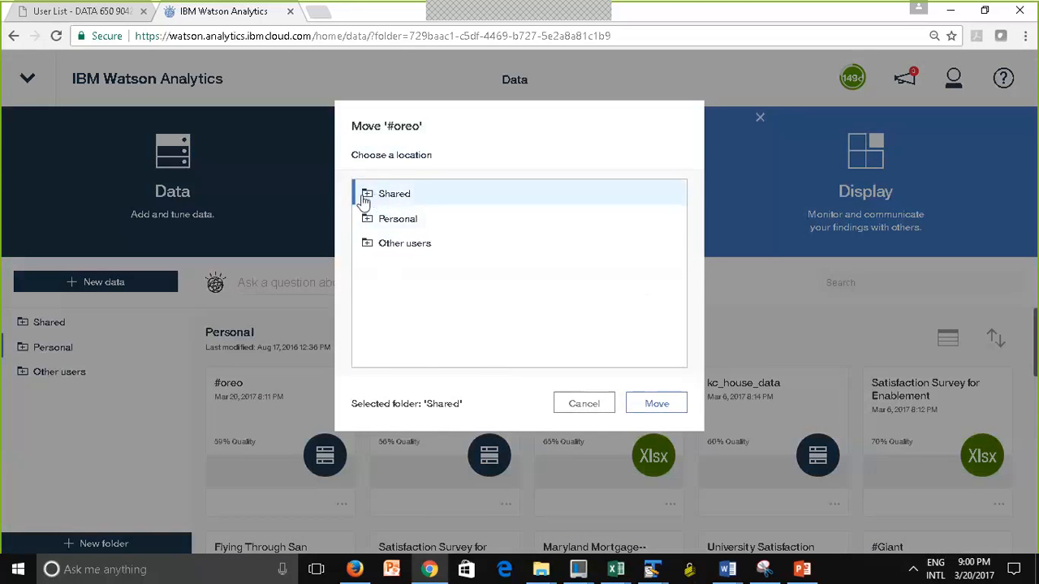
{"action": "left_click", "coordinate": [367, 198]}
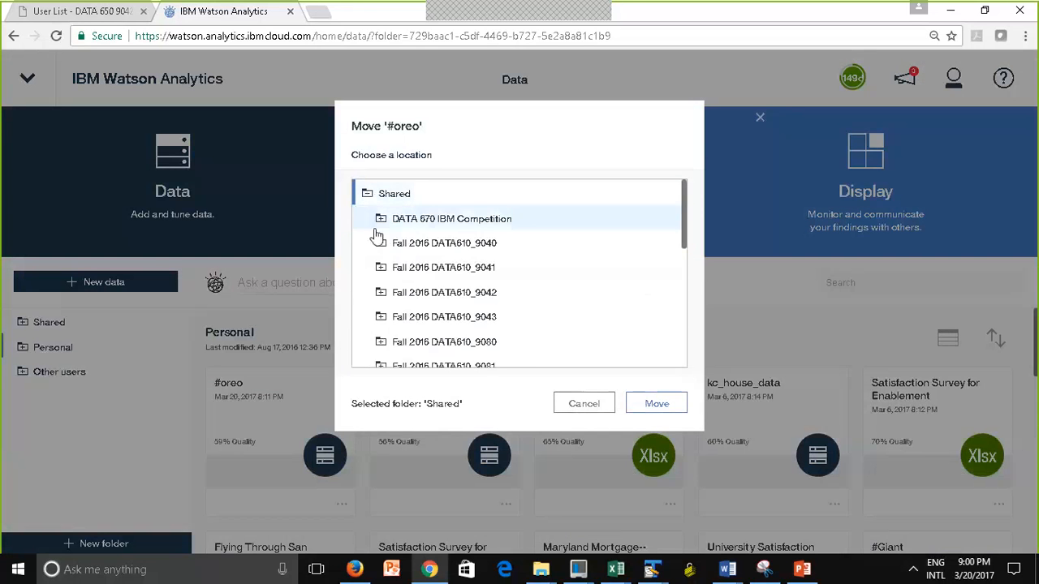
{"action": "left_click", "coordinate": [383, 246]}
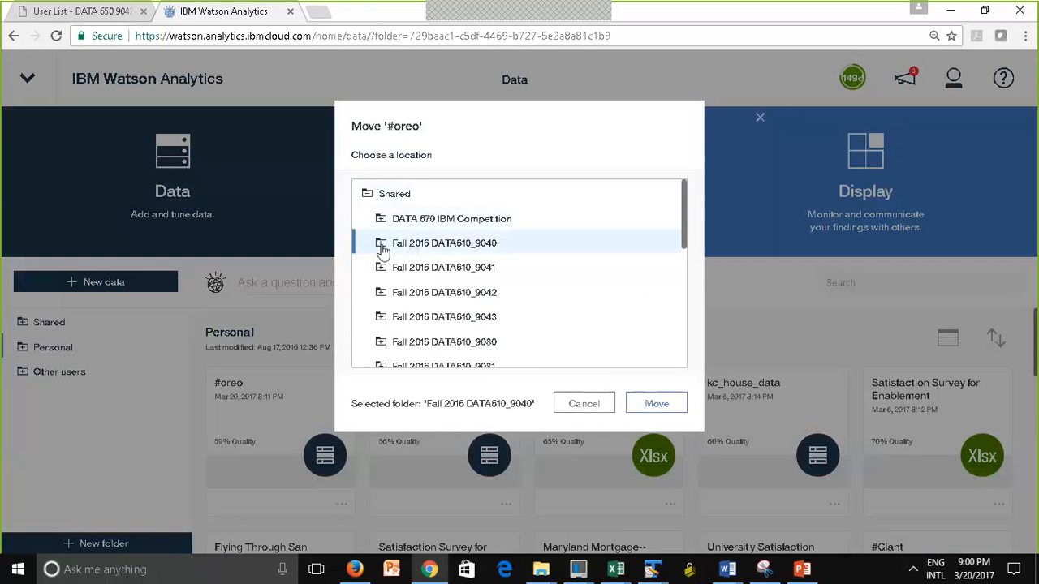
{"action": "left_click", "coordinate": [382, 247]}
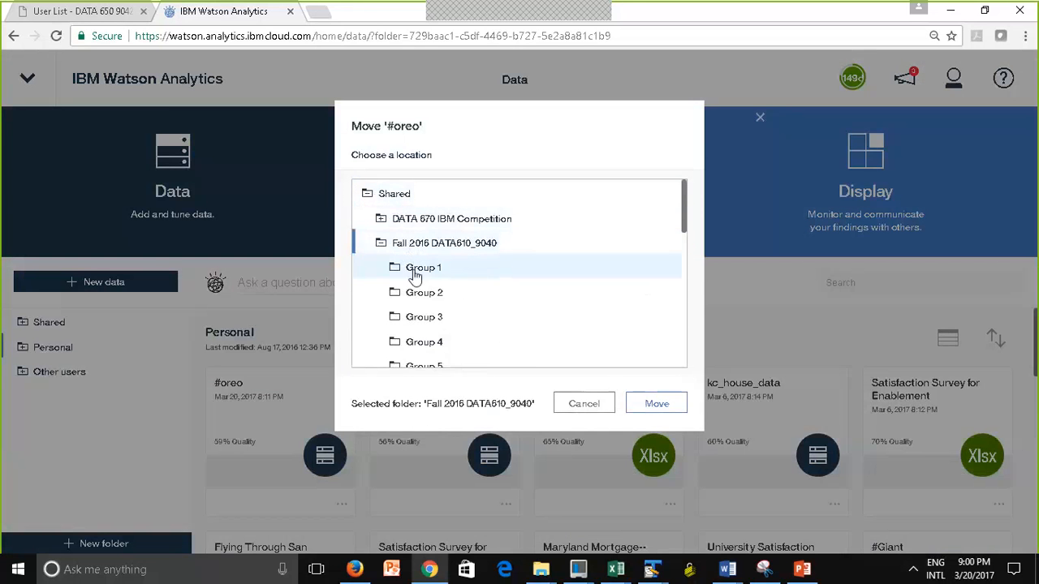
{"action": "left_click", "coordinate": [415, 276]}
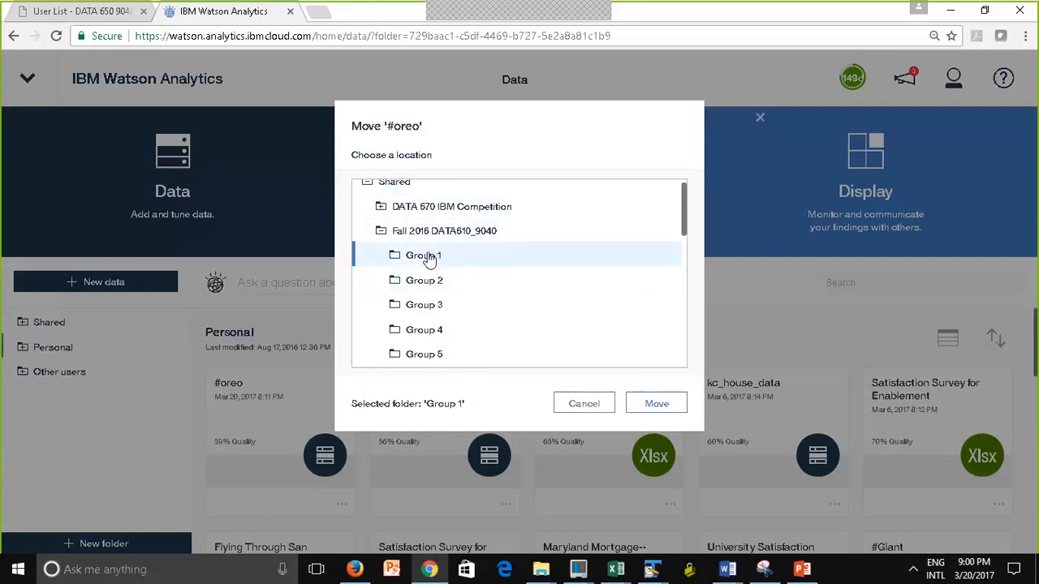
Confirm the move of #oreo, review its permissions list and accept inheriting permissions from folder Group 1
{"action": "left_click", "coordinate": [660, 407]}
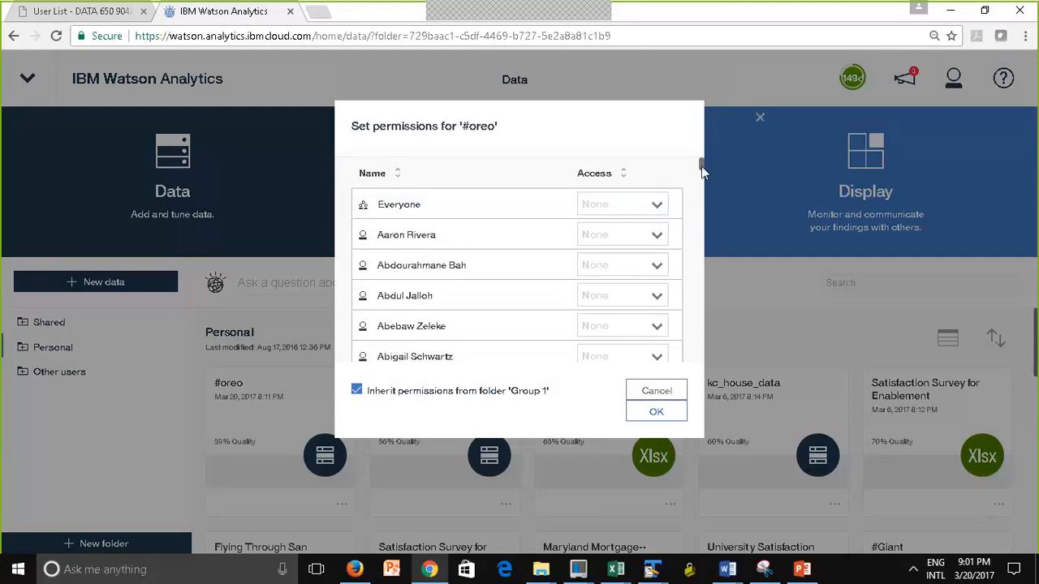
{"action": "scroll", "coordinate": [702, 168], "scroll_direction": "down", "scroll_amount": 2}
{"action": "left_click_drag", "start_coordinate": [702, 165], "coordinate": [706, 193]}
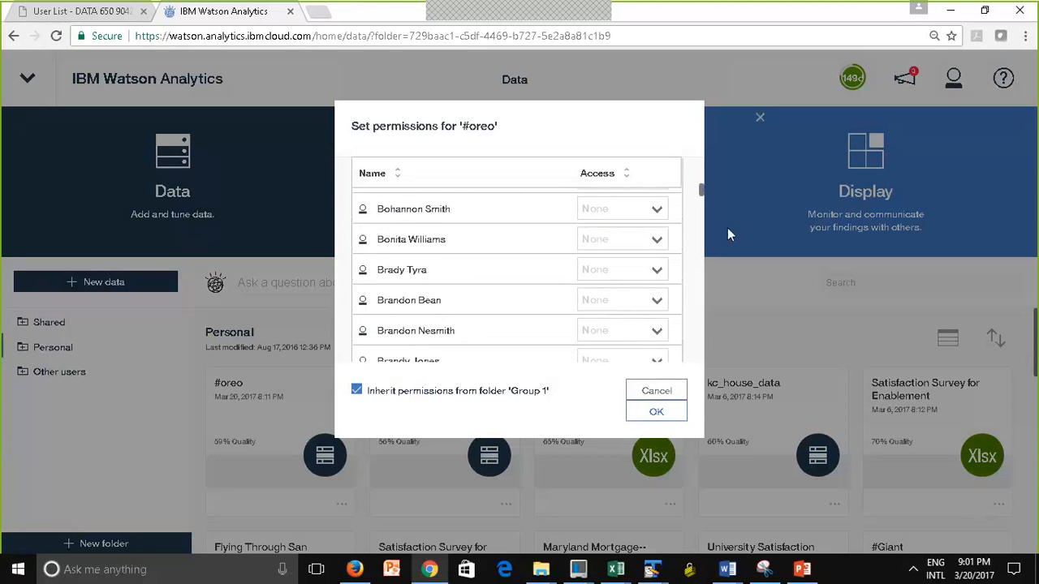
{"action": "left_click", "coordinate": [648, 415]}
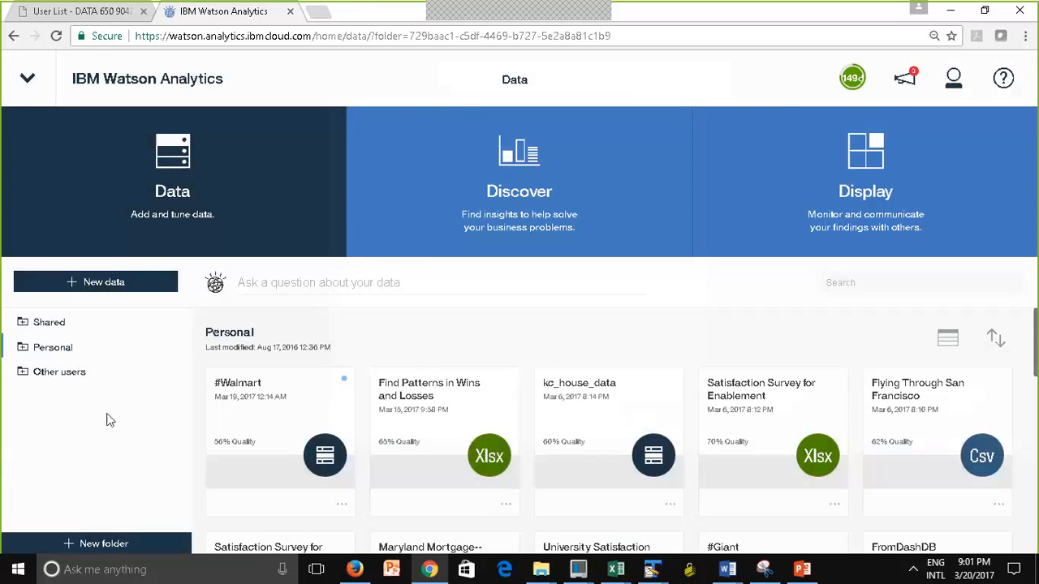
Expand Shared and Fall 2016 DATA610_9040 in the folder tree and open Group 1 to check its data sets
{"action": "left_click", "coordinate": [25, 323]}
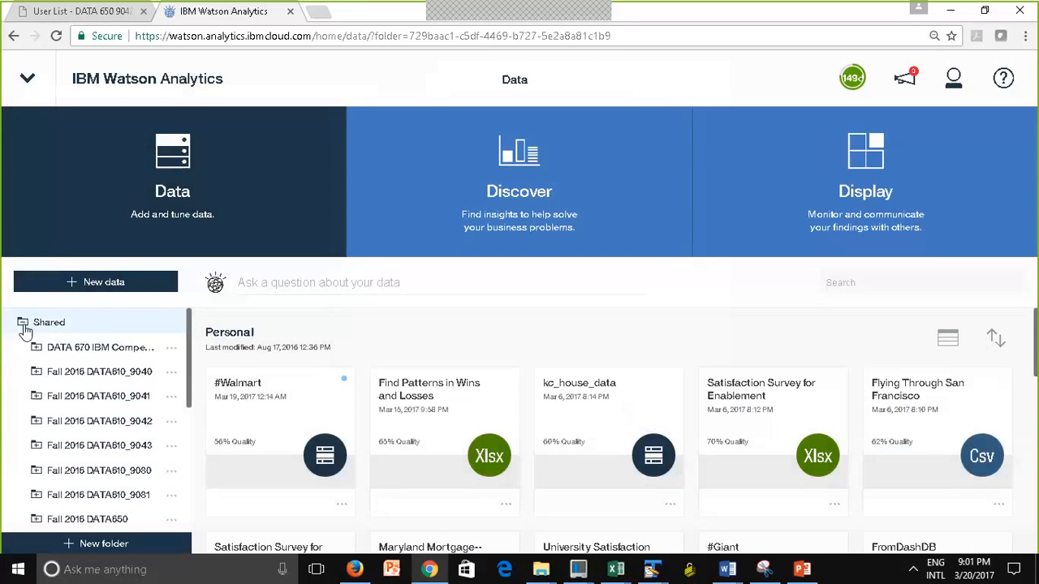
{"action": "left_click", "coordinate": [56, 372]}
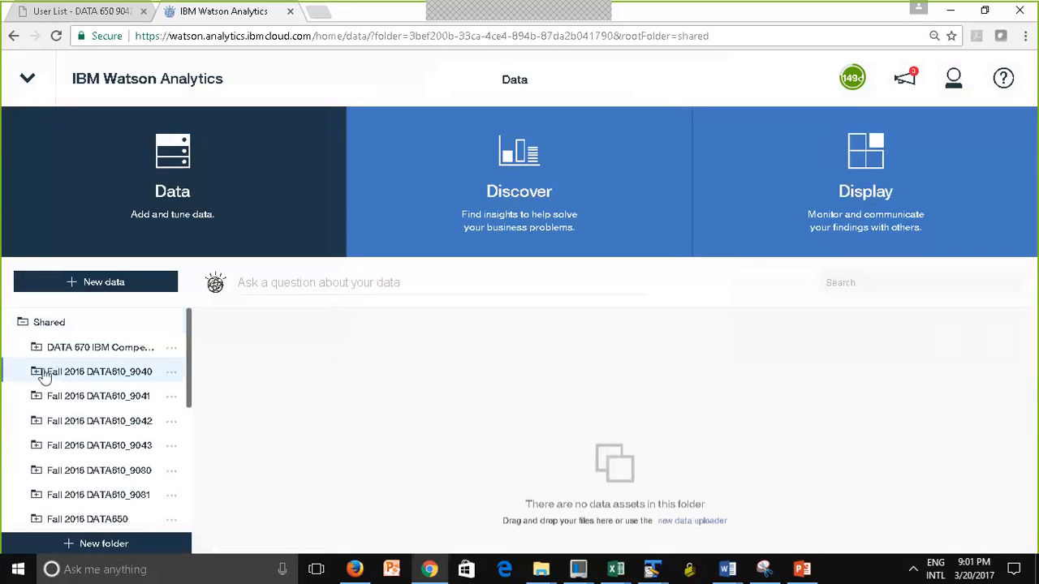
{"action": "left_click", "coordinate": [37, 374]}
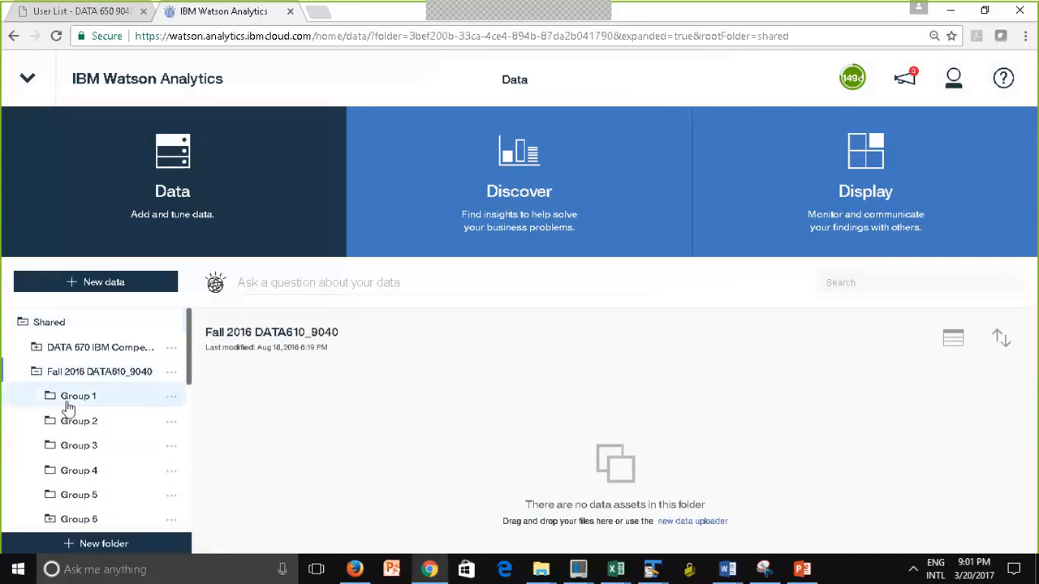
{"action": "left_click", "coordinate": [66, 398]}
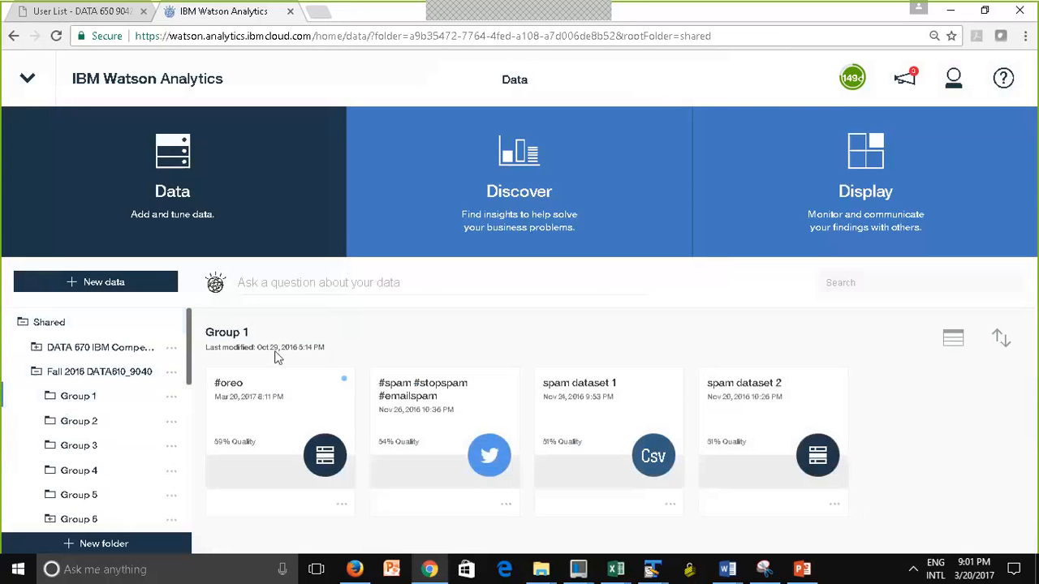
Move the #oreo data set from Group 1 back to the Personal folder and confirm the move
{"action": "left_click", "coordinate": [342, 508]}
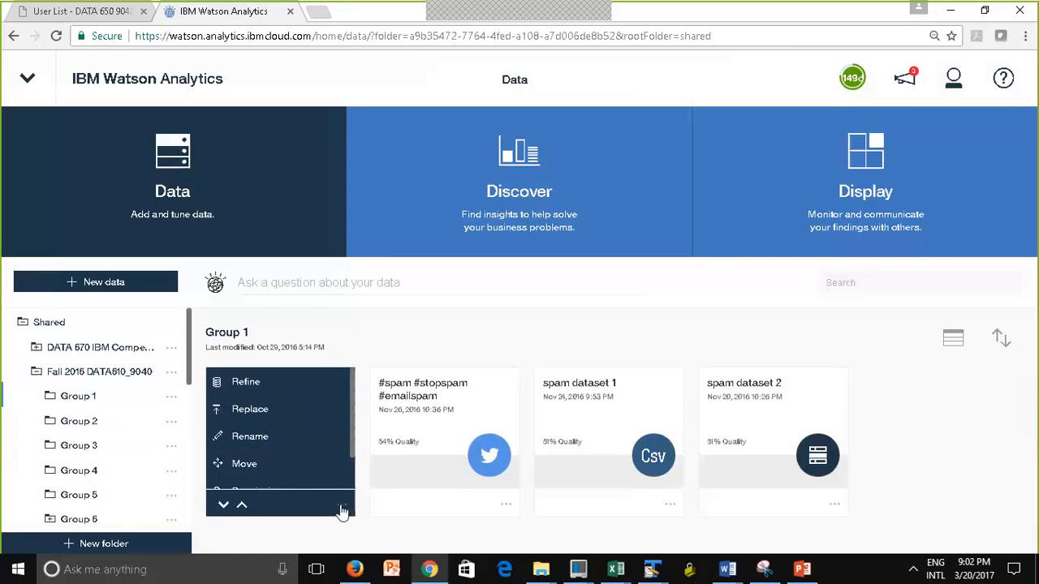
{"action": "left_click", "coordinate": [309, 465]}
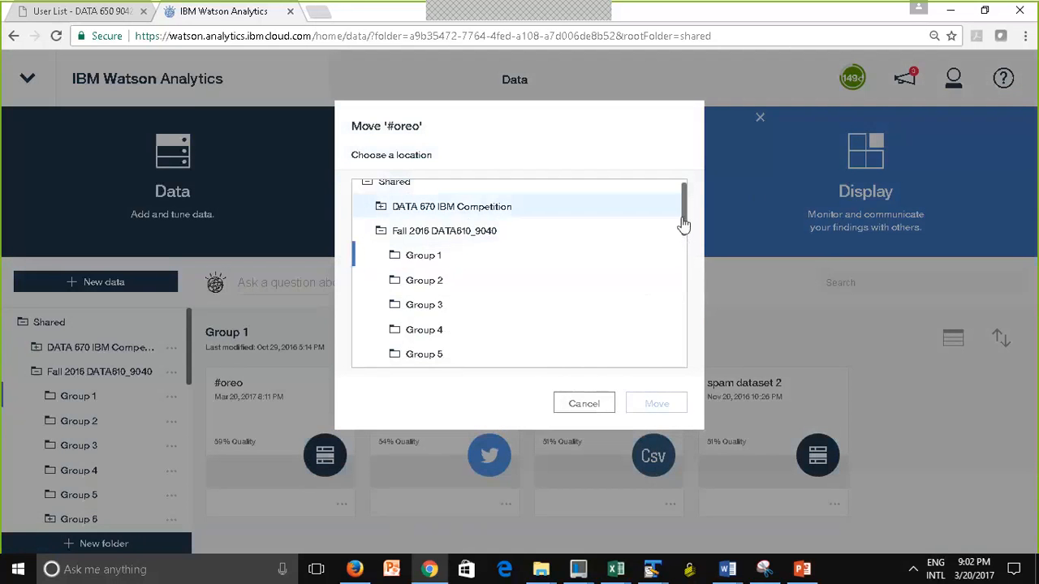
{"action": "left_click_drag", "start_coordinate": [683, 219], "coordinate": [683, 241]}
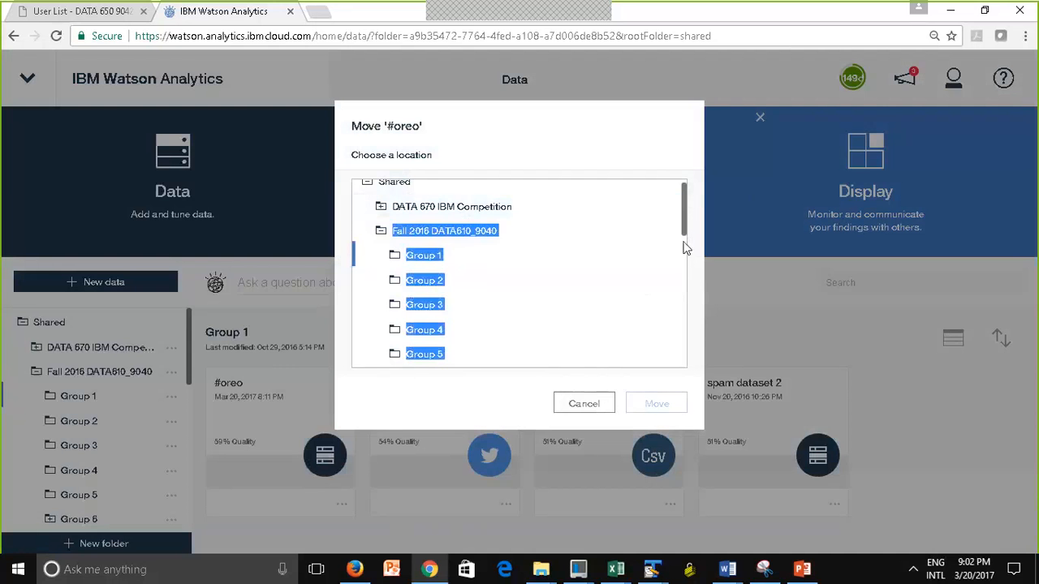
{"action": "left_click", "coordinate": [382, 232]}
{"action": "left_click_drag", "start_coordinate": [685, 227], "coordinate": [688, 386]}
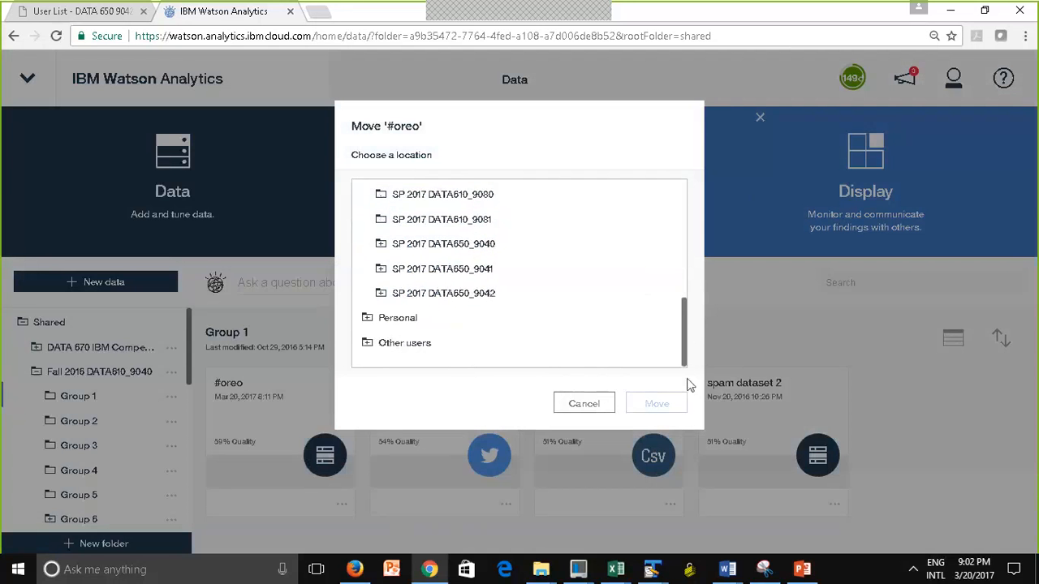
{"action": "left_click", "coordinate": [383, 321]}
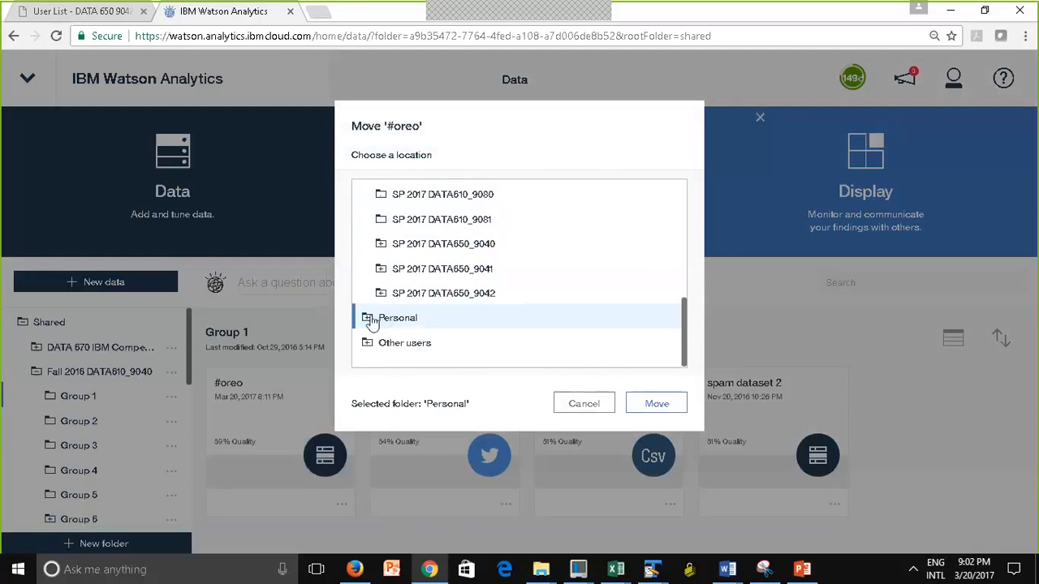
{"action": "left_click", "coordinate": [656, 403]}
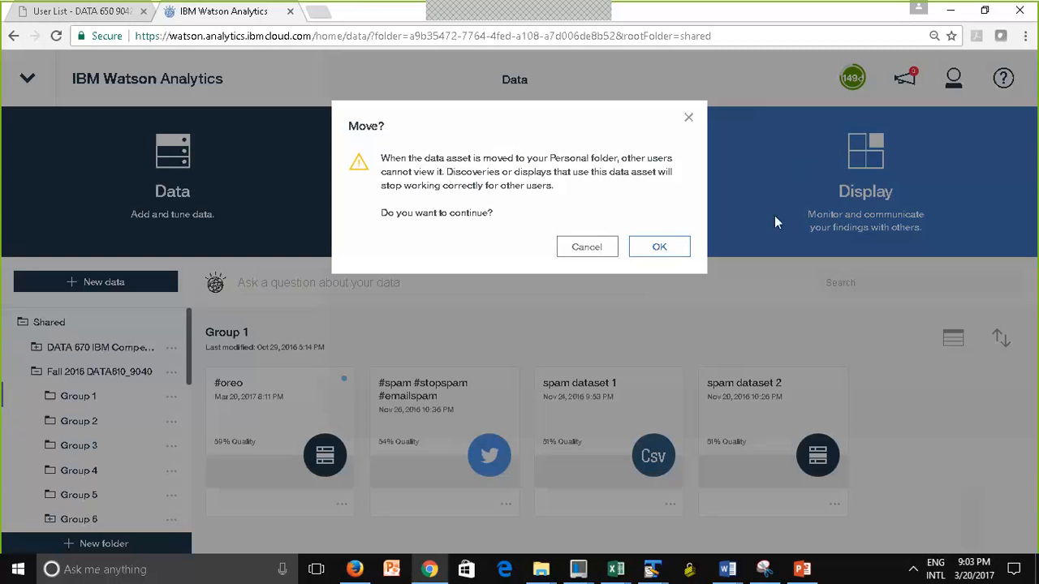
{"action": "left_click", "coordinate": [659, 248]}
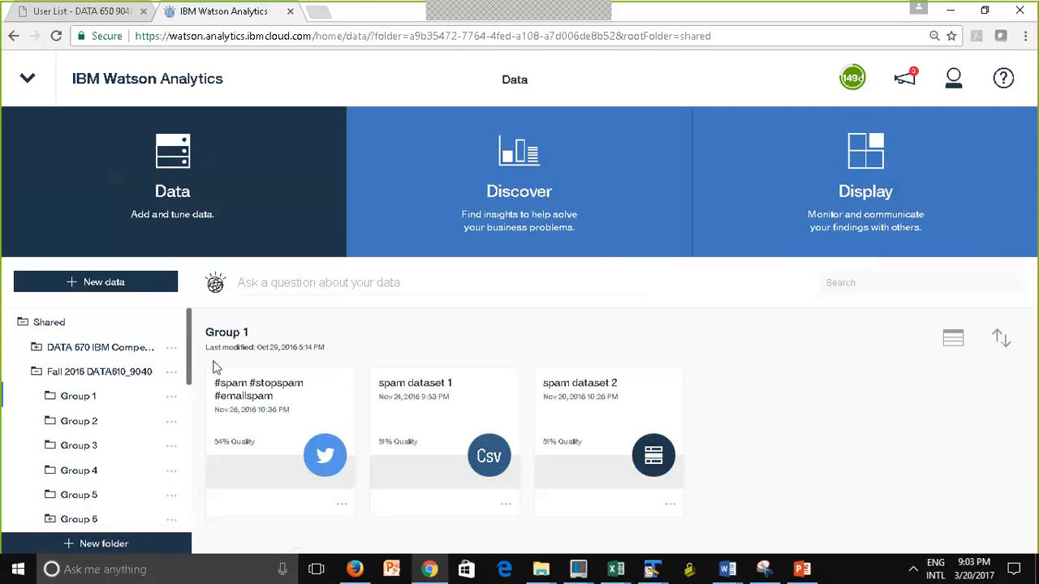
Collapse the Fall 2016 DATA610_9040 and Shared folders, and open Personal to check its data sets and subfolders
{"action": "left_click", "coordinate": [37, 371]}
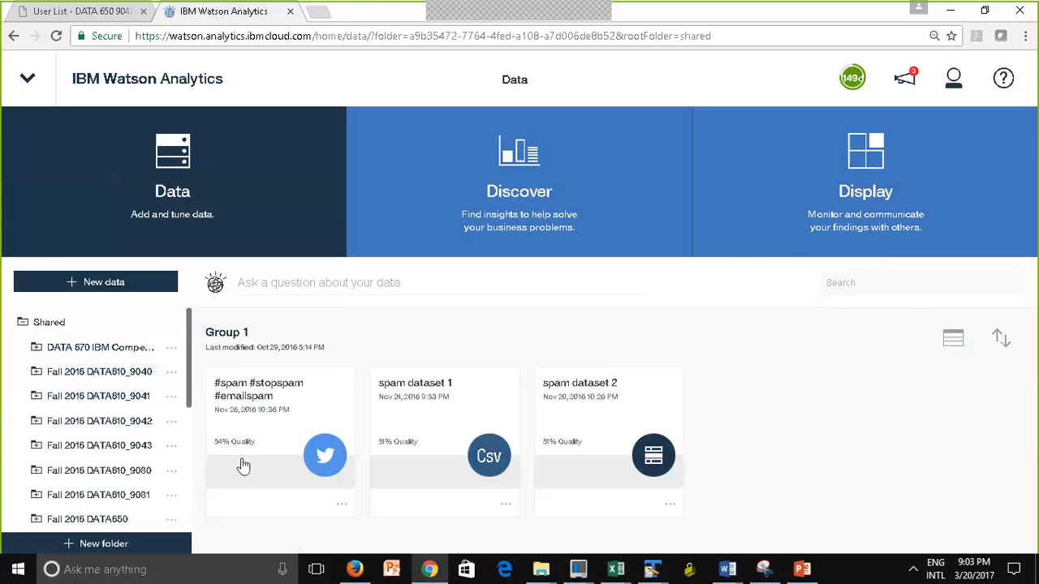
{"action": "left_click", "coordinate": [22, 324]}
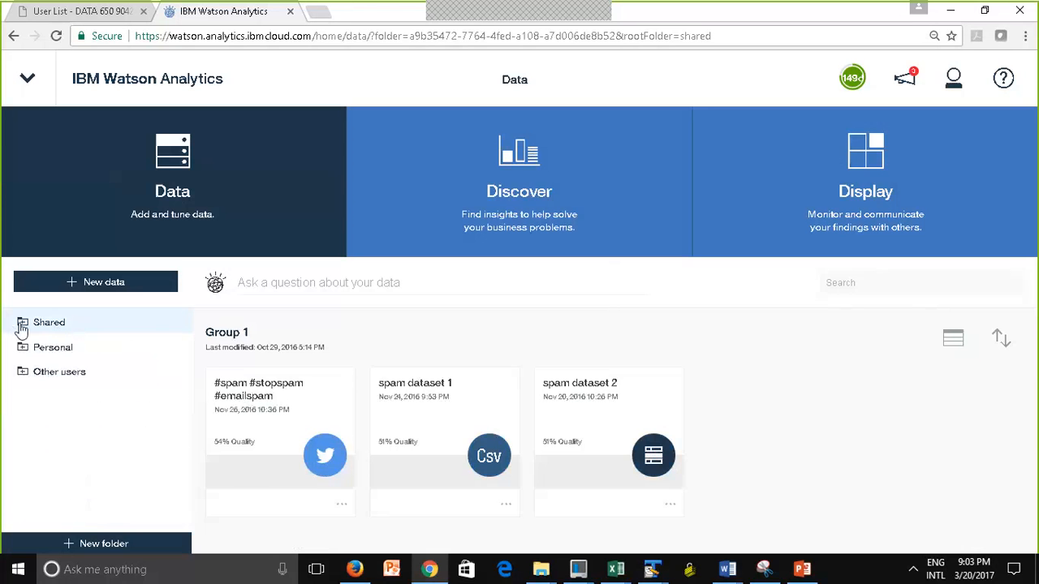
{"action": "left_click", "coordinate": [59, 347]}
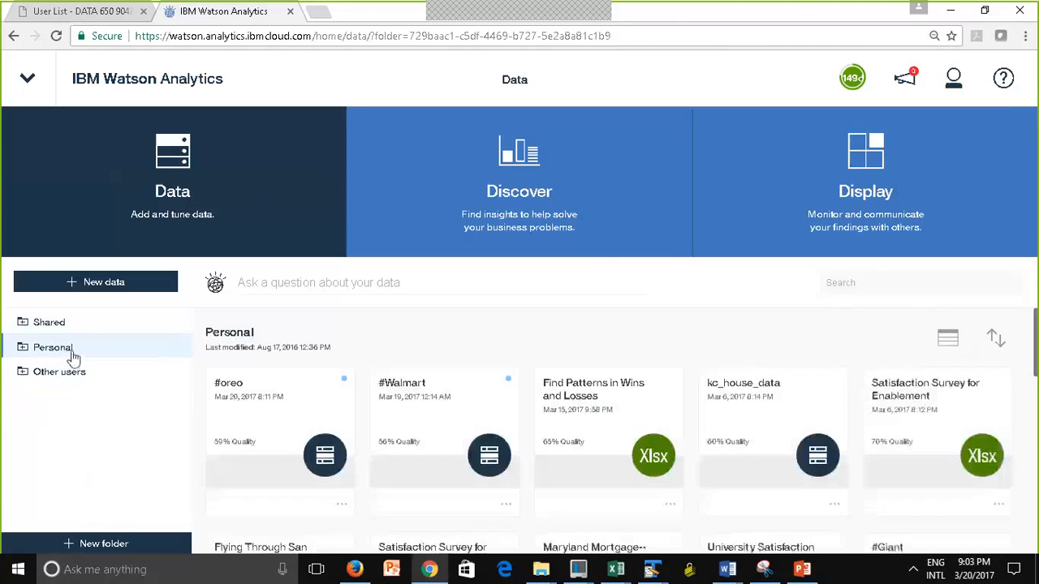
{"action": "left_click", "coordinate": [70, 356]}
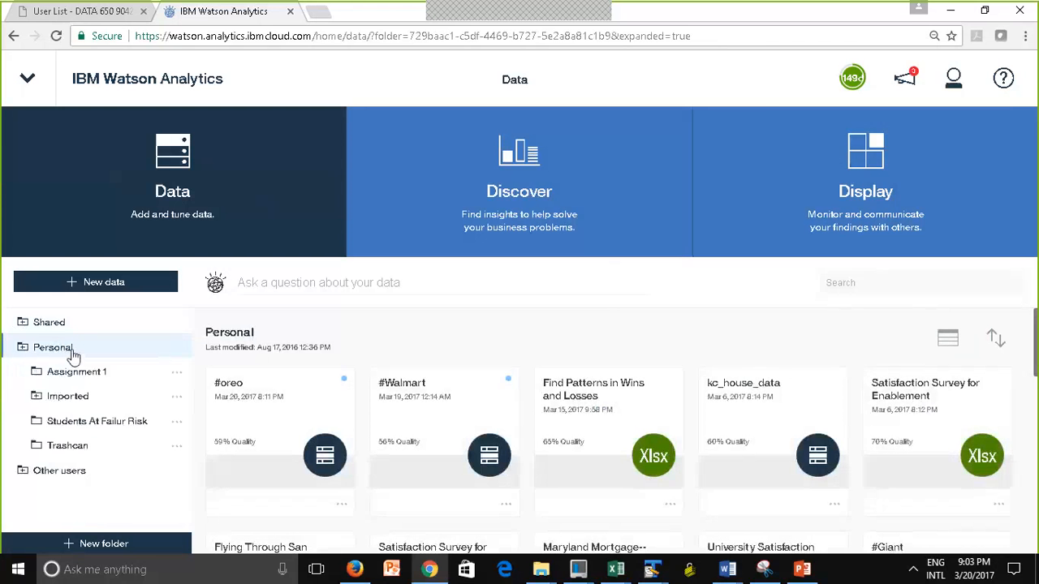
{"action": "left_click", "coordinate": [23, 347]}
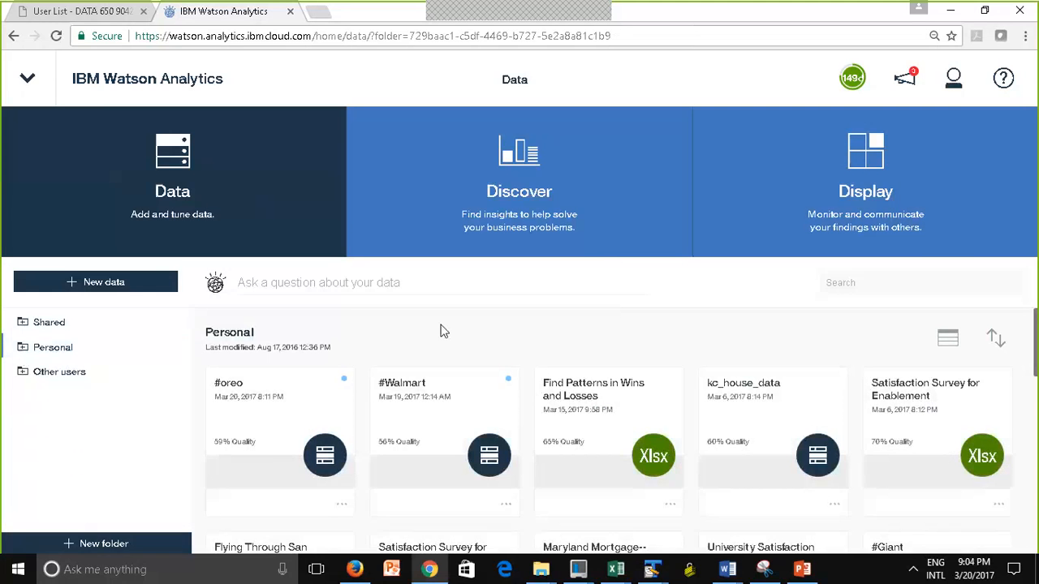
Close all open assets, including the Oreo displays, storybook and discovery sets, account settings, #Walmart and Course Satisfaction Dashboard, and dismiss the list
{"action": "left_click", "coordinate": [29, 81]}
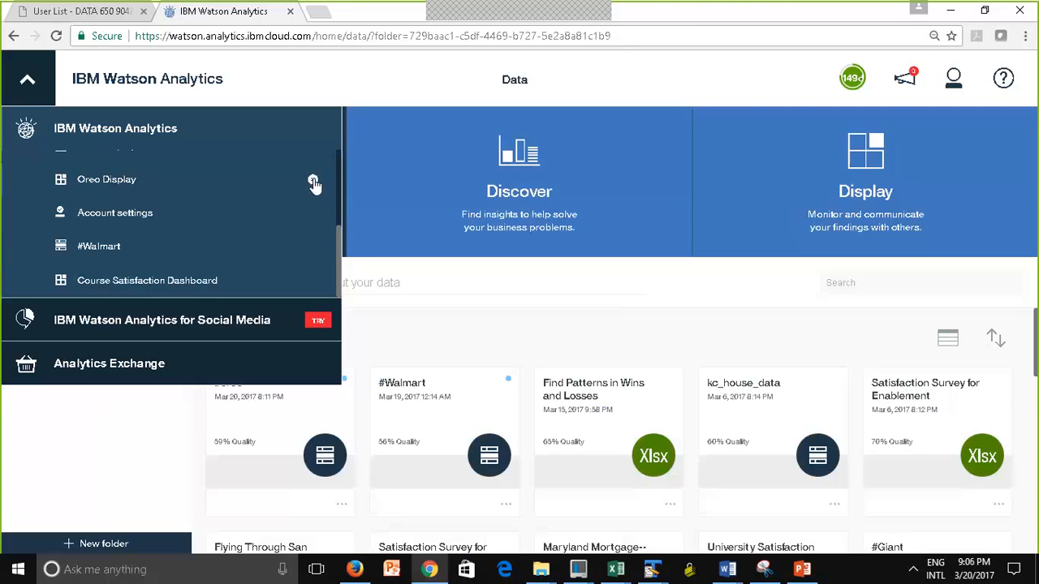
{"action": "left_click", "coordinate": [312, 181]}
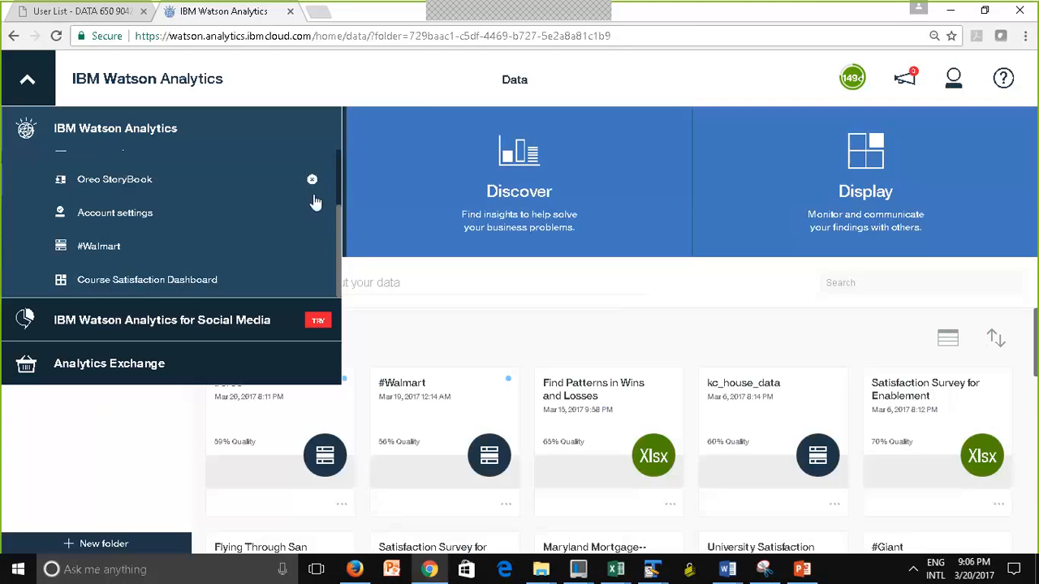
{"action": "left_click", "coordinate": [313, 182]}
{"action": "left_click", "coordinate": [314, 212]}
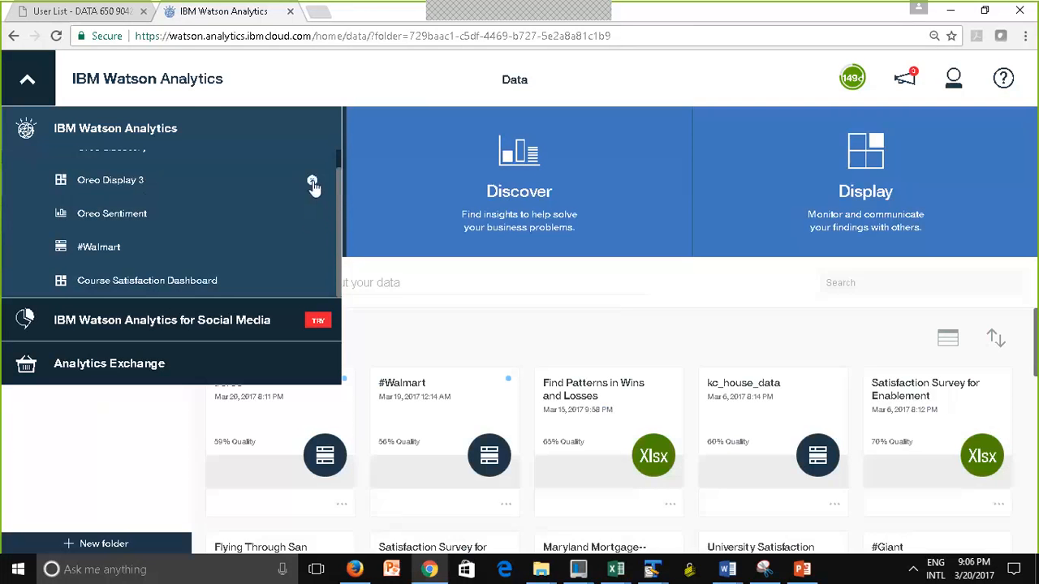
{"action": "left_click", "coordinate": [312, 182]}
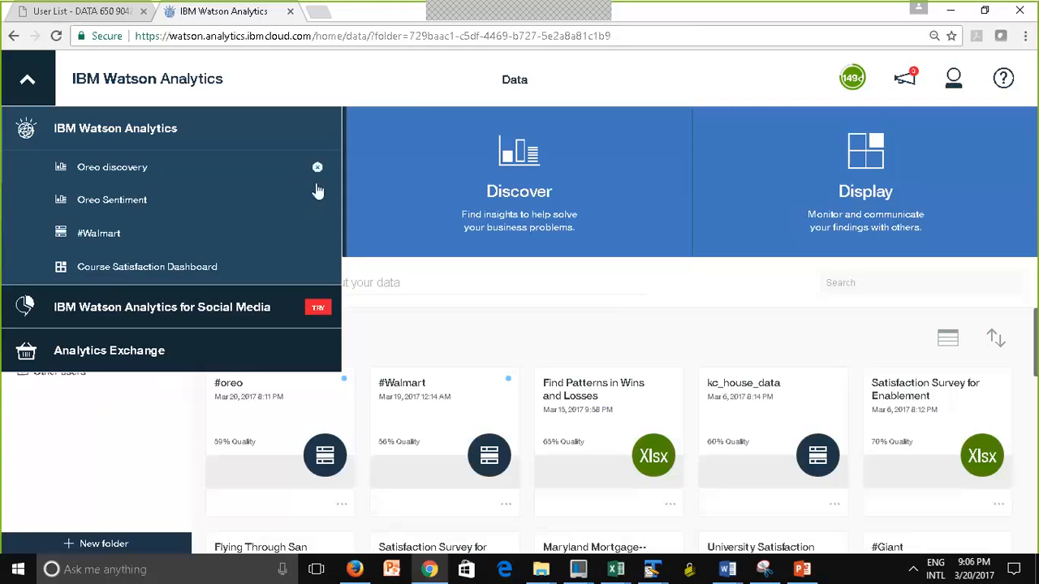
{"action": "left_click", "coordinate": [316, 188]}
{"action": "left_click", "coordinate": [318, 203]}
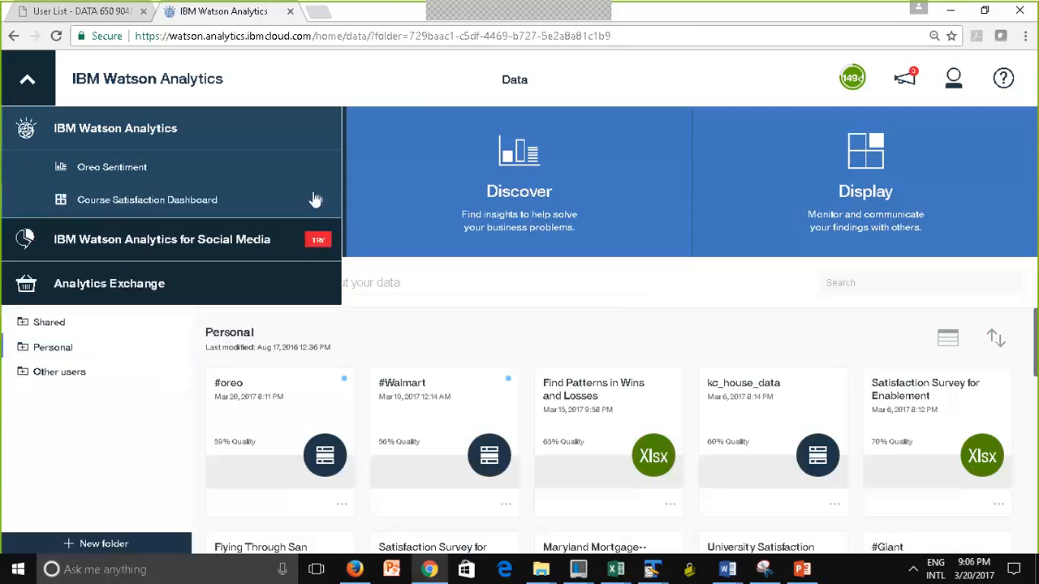
{"action": "left_click", "coordinate": [317, 168]}
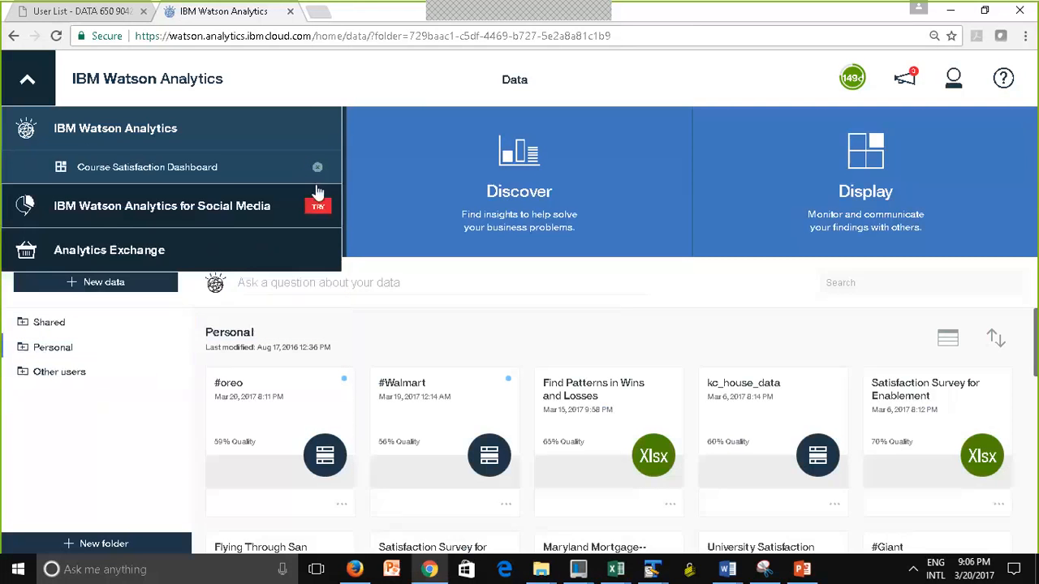
{"action": "left_click", "coordinate": [318, 169]}
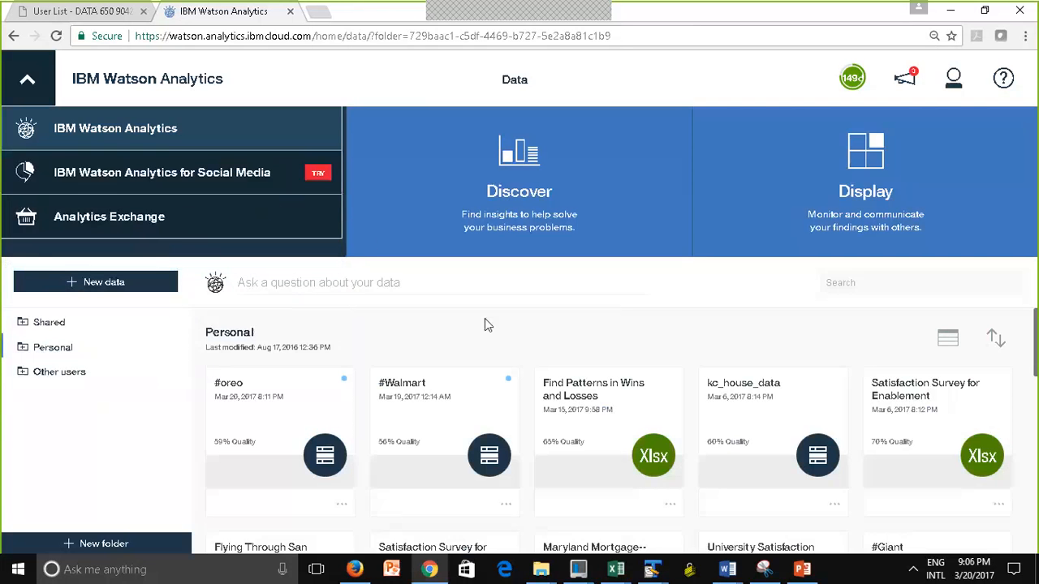
{"action": "left_click", "coordinate": [486, 320]}
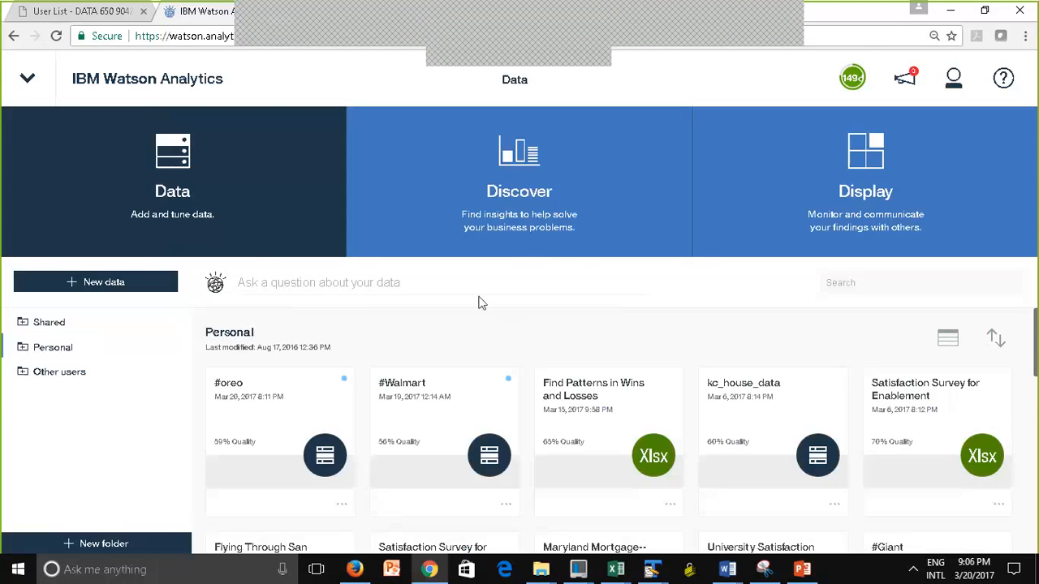
Switch to the Watson Analytics Help Session presentation in PowerPoint and review the Loading Twitter Data and Tweets Search Criteria slides
{"action": "left_click", "coordinate": [809, 577]}
{"action": "left_click", "coordinate": [106, 463]}
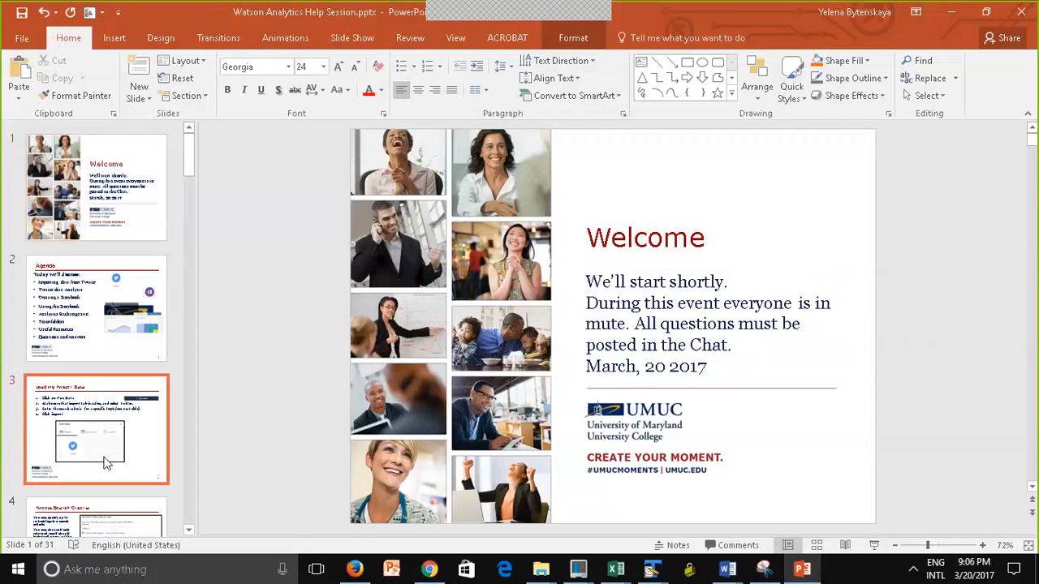
{"action": "left_click", "coordinate": [103, 526]}
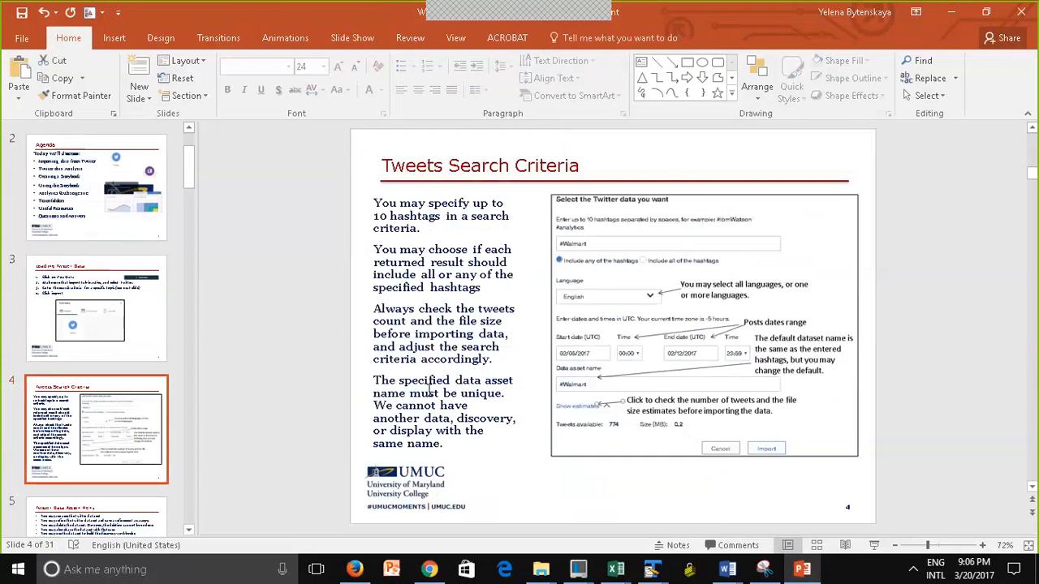
{"action": "double_click", "coordinate": [430, 390]}
{"action": "left_click", "coordinate": [483, 484]}
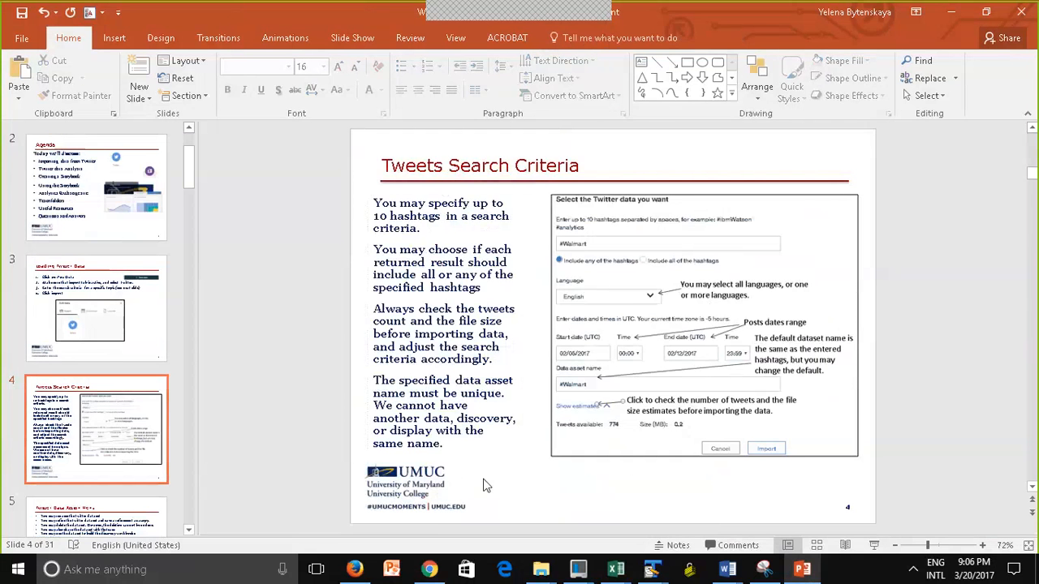
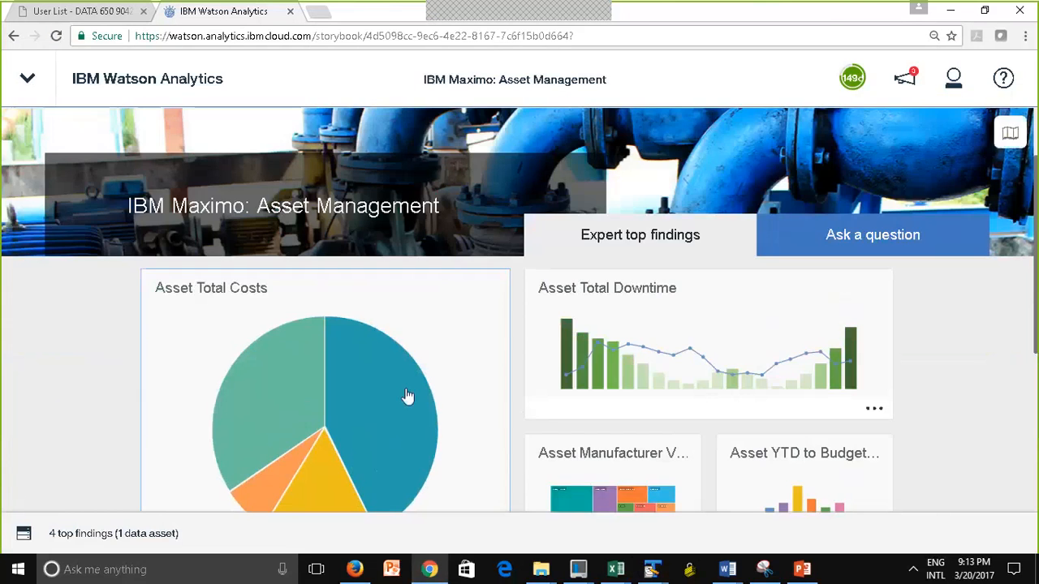
Open the Asset Total Costs finding and review its visualizations by site, asset number, asset type and manufacturer
{"action": "left_click", "coordinate": [407, 397]}
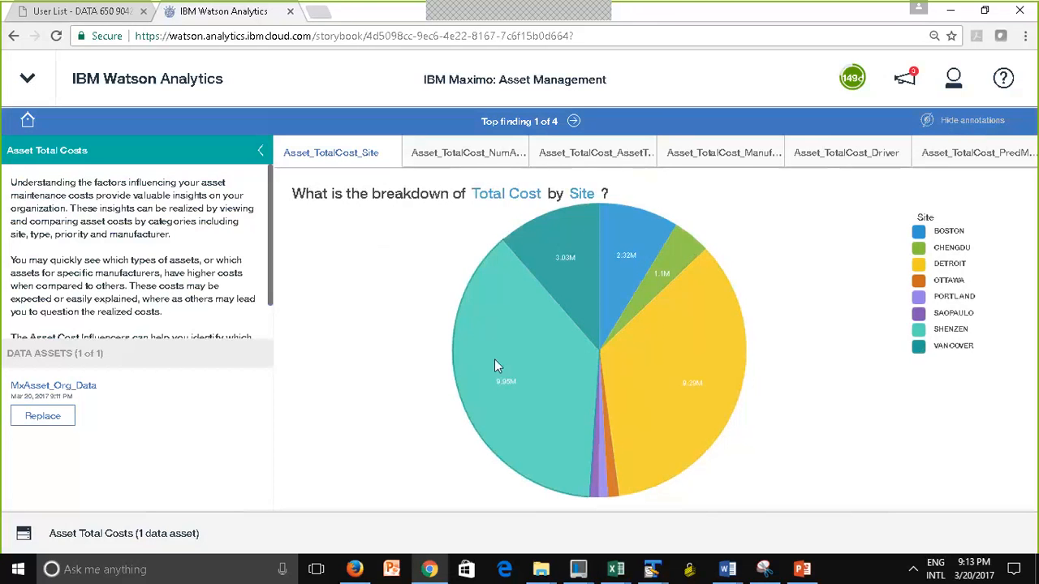
{"action": "left_click", "coordinate": [457, 158]}
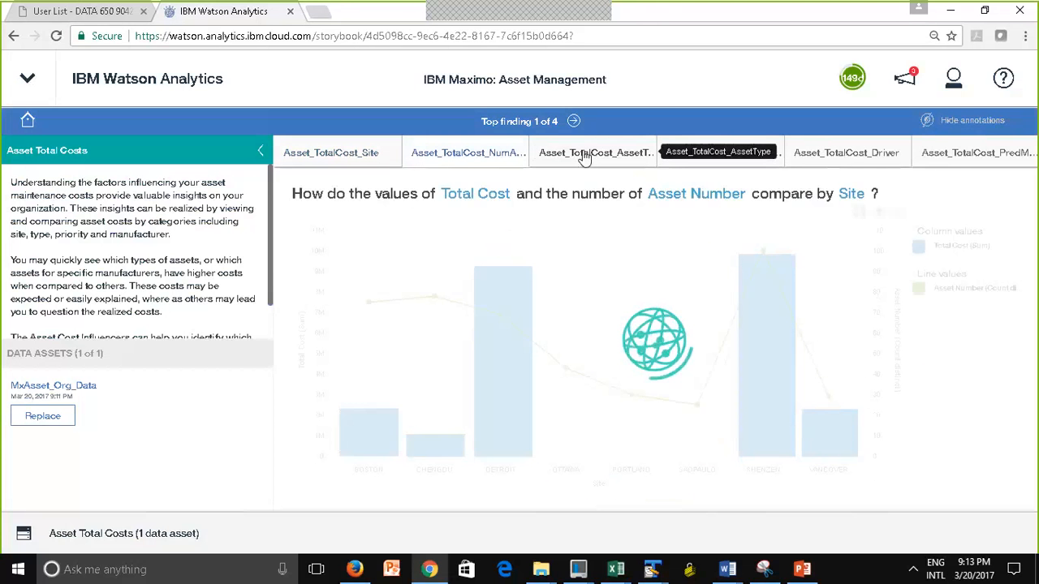
{"action": "left_click", "coordinate": [584, 157]}
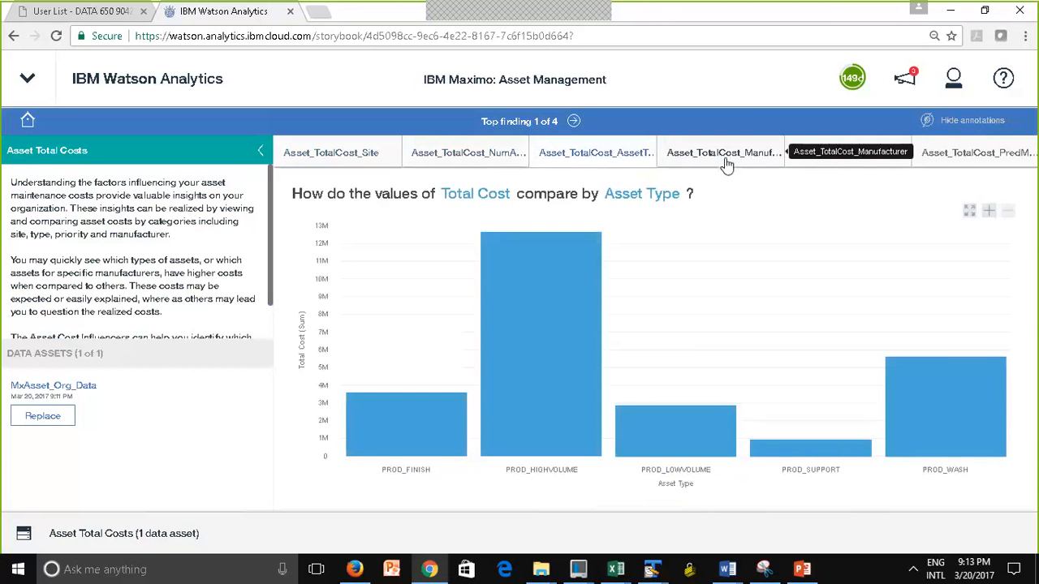
{"action": "left_click", "coordinate": [725, 157]}
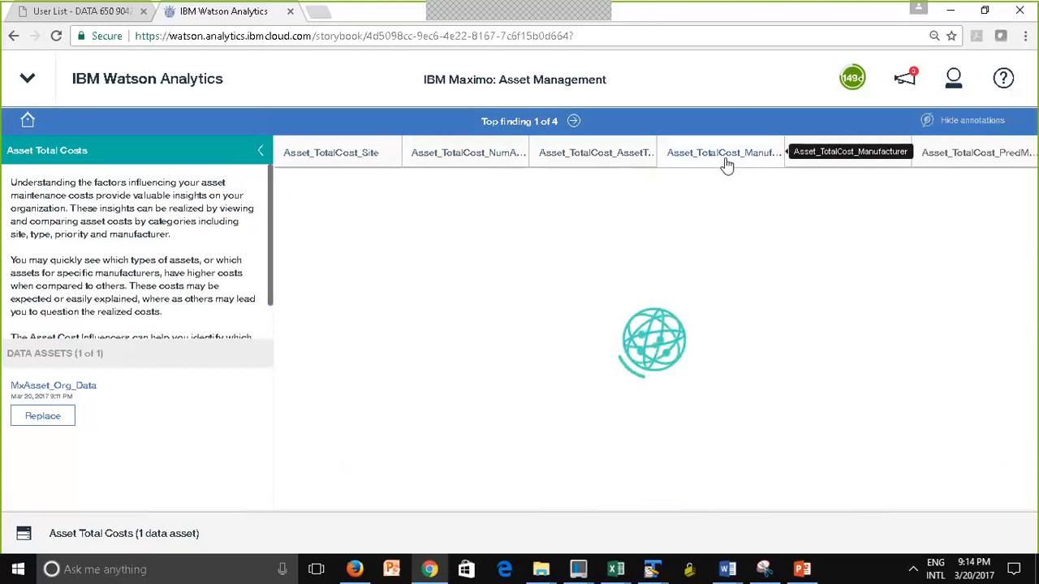
Advance through the Asset Total Downtime and Asset Manufacturer Views findings, and review the storybook's Ask a question starting points
{"action": "left_click", "coordinate": [574, 122]}
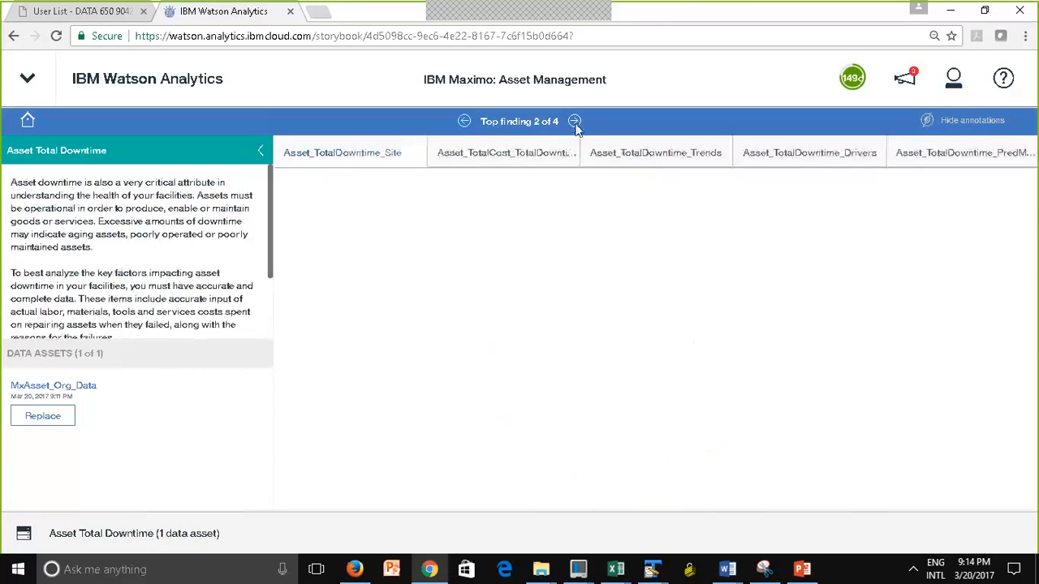
{"action": "left_click", "coordinate": [574, 121]}
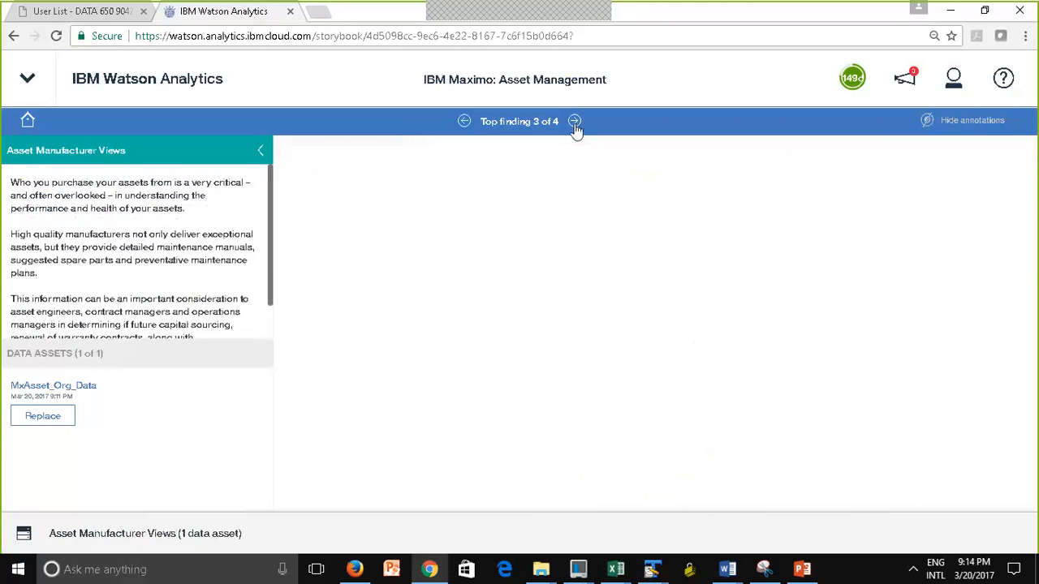
{"action": "left_click", "coordinate": [27, 122]}
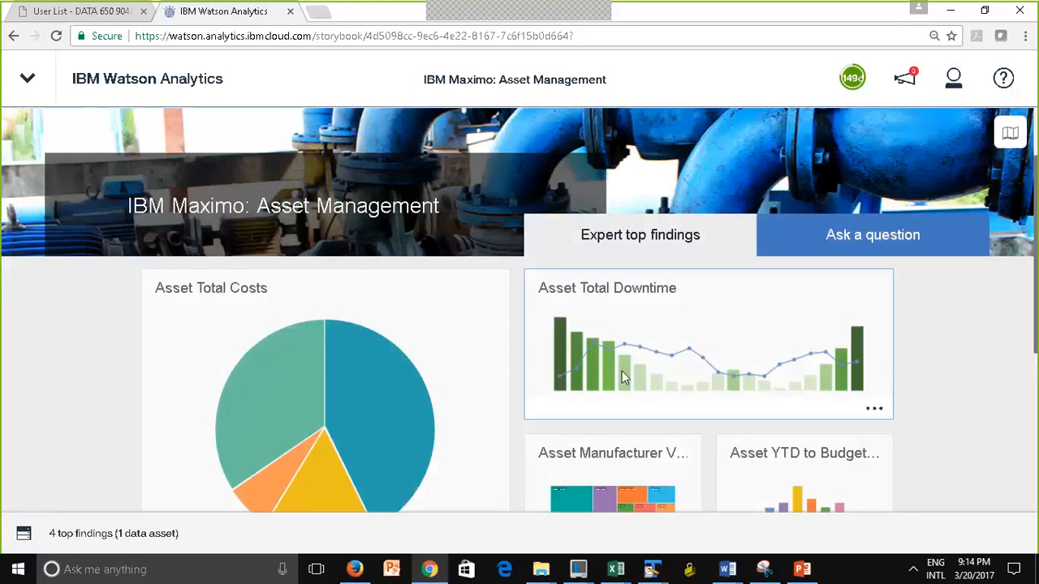
{"action": "left_click", "coordinate": [859, 234]}
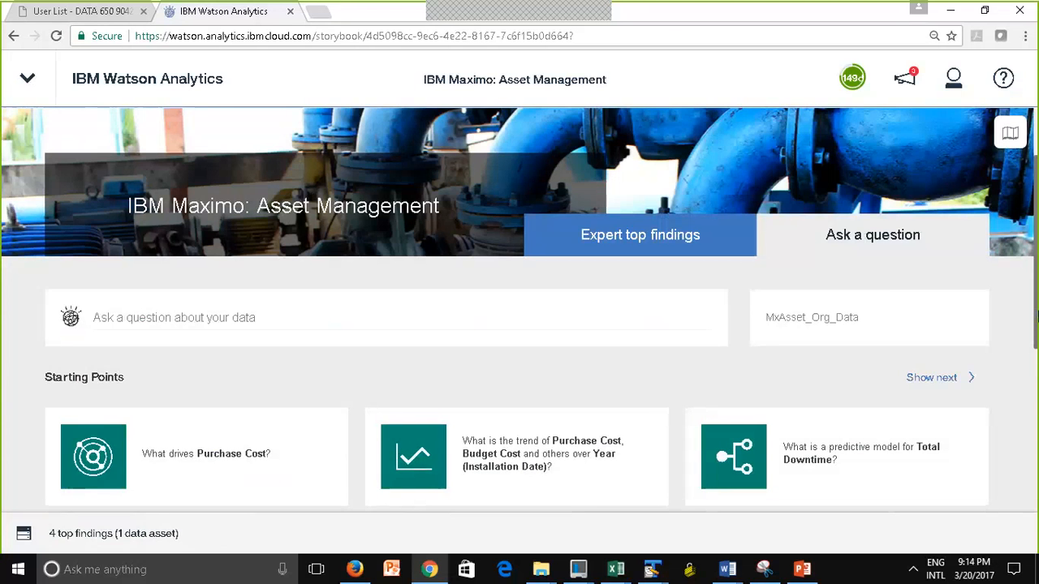
{"action": "left_click_drag", "start_coordinate": [1036, 332], "coordinate": [1036, 361]}
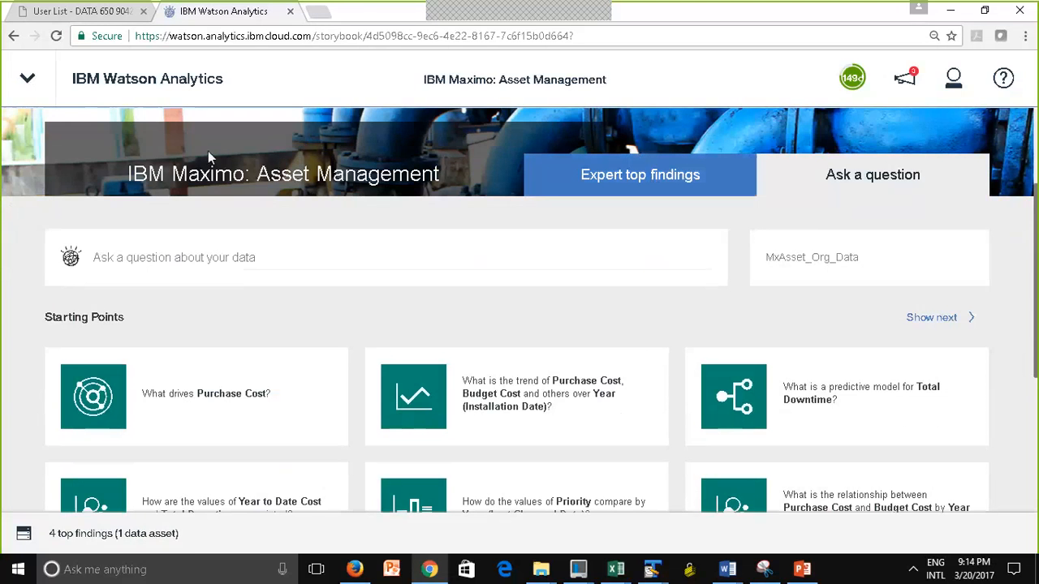
Return to the Watson Analytics home page and expand the Personal and Imported folders to browse the imported storybook folders
{"action": "left_click", "coordinate": [148, 86]}
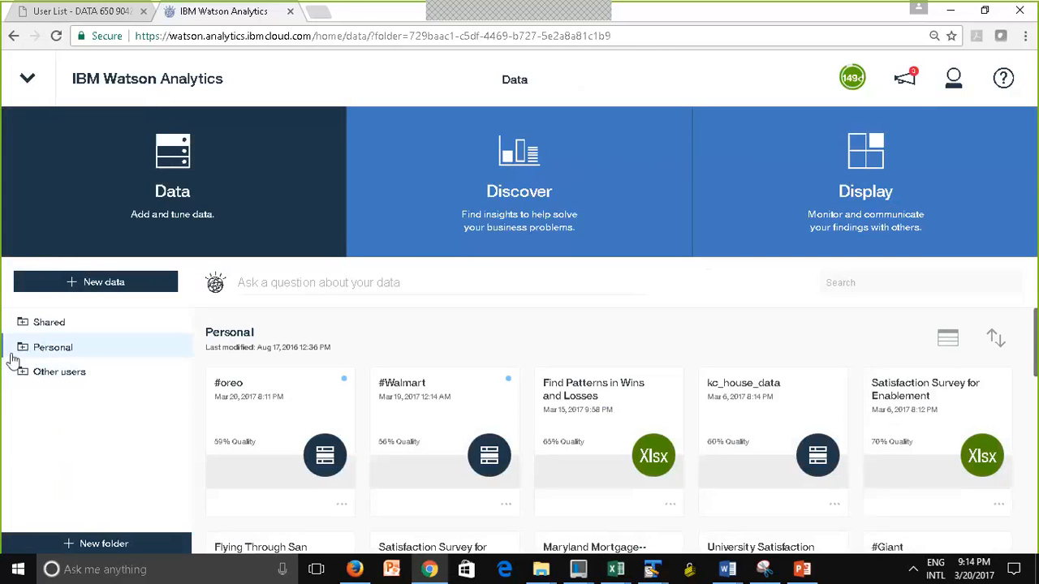
{"action": "left_click", "coordinate": [23, 351]}
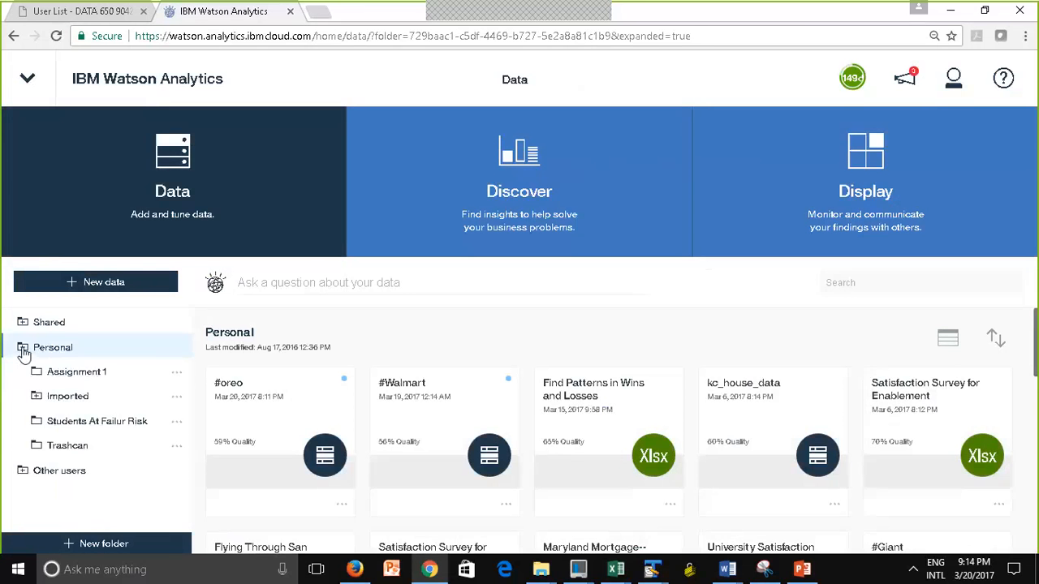
{"action": "left_click", "coordinate": [66, 400]}
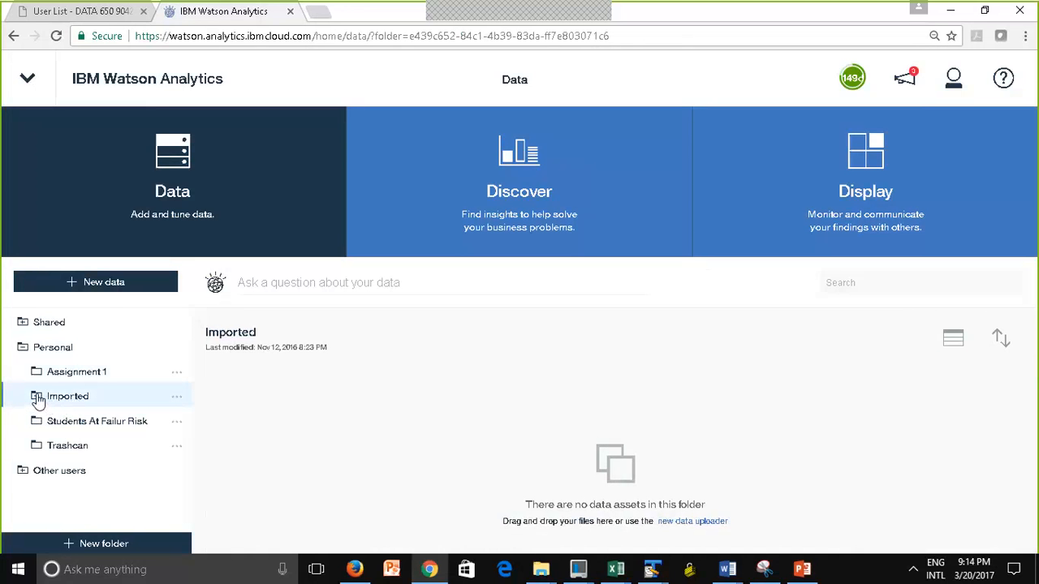
{"action": "left_click", "coordinate": [38, 400]}
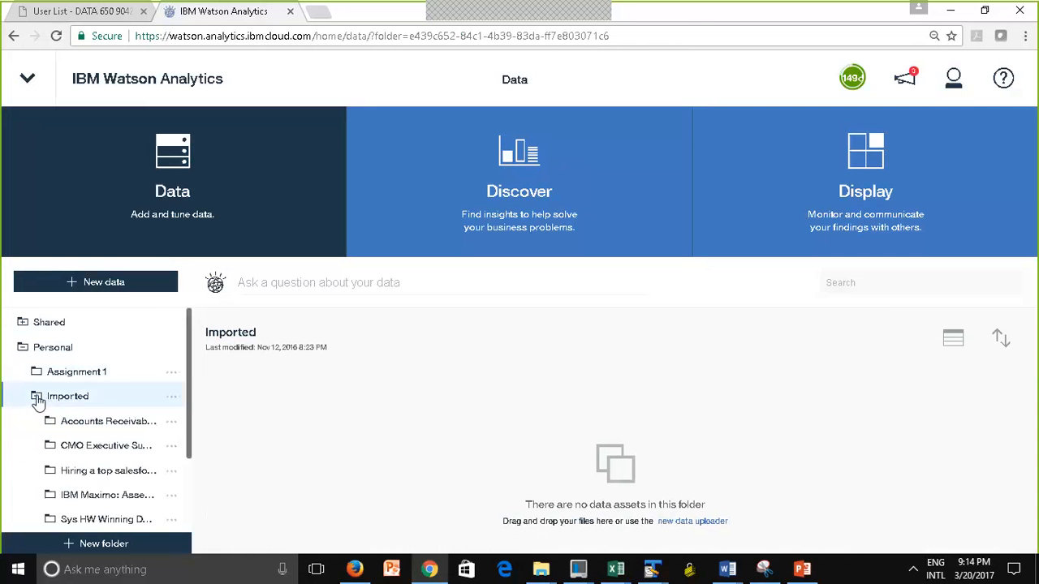
{"action": "left_click", "coordinate": [173, 420]}
{"action": "left_click", "coordinate": [316, 400]}
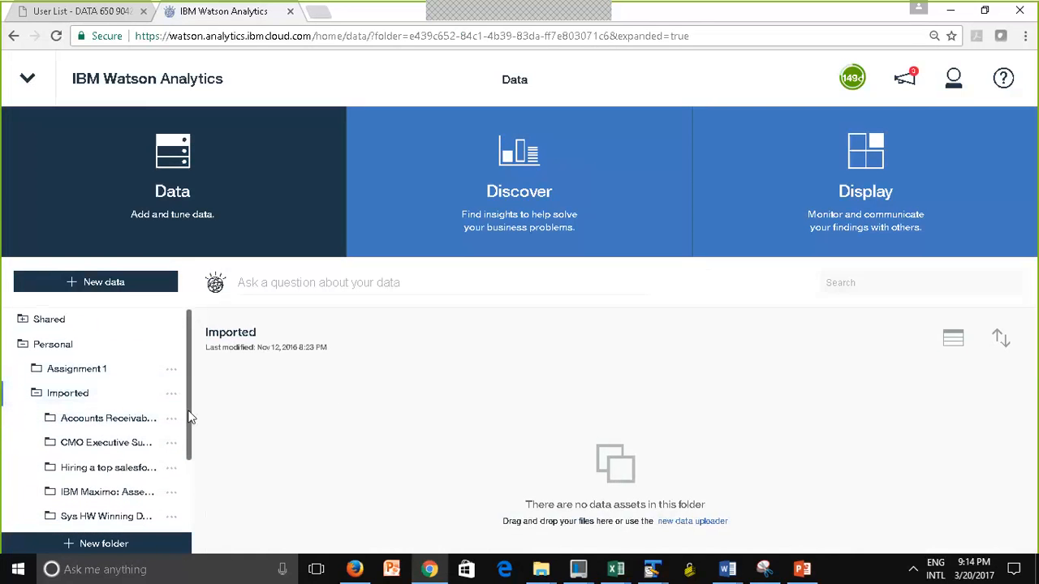
{"action": "left_click_drag", "start_coordinate": [189, 417], "coordinate": [192, 452]}
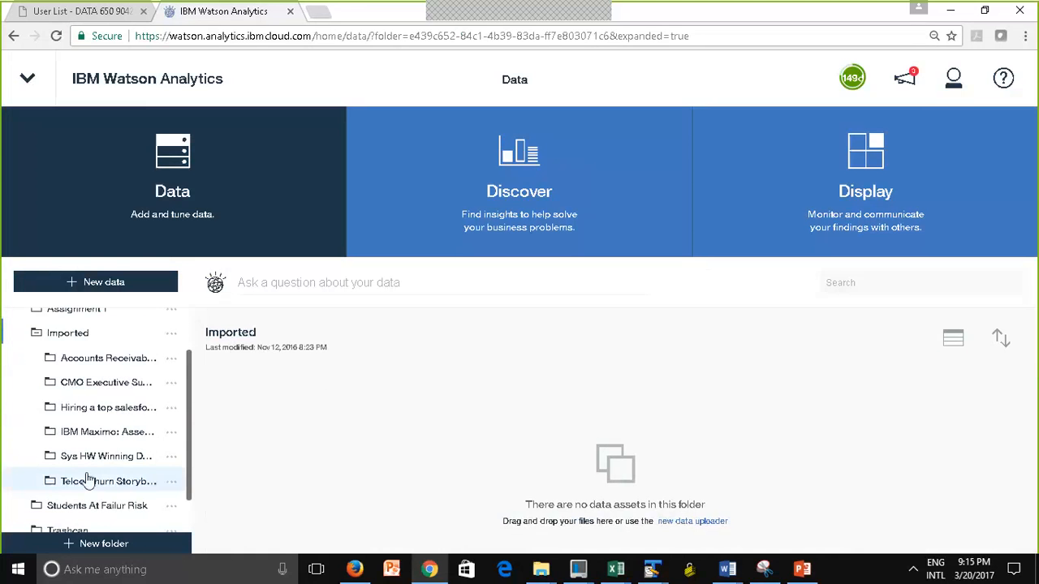
{"action": "scroll", "coordinate": [79, 434], "scroll_direction": "down", "scroll_amount": 1}
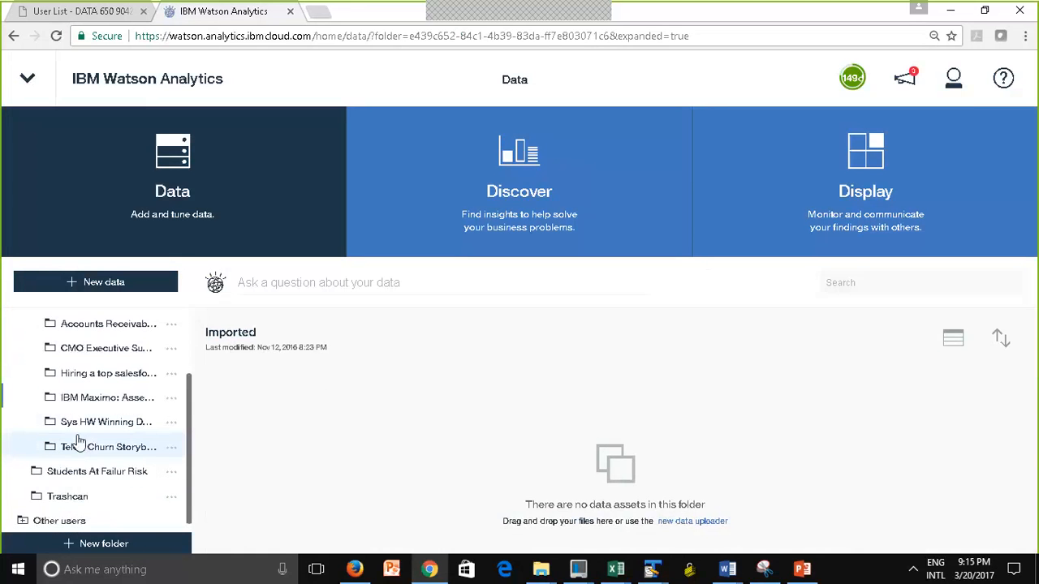
Open the imported IBM Maximo: Asset Management folder and check its Data, Discover and Display assets
{"action": "left_click", "coordinate": [79, 396]}
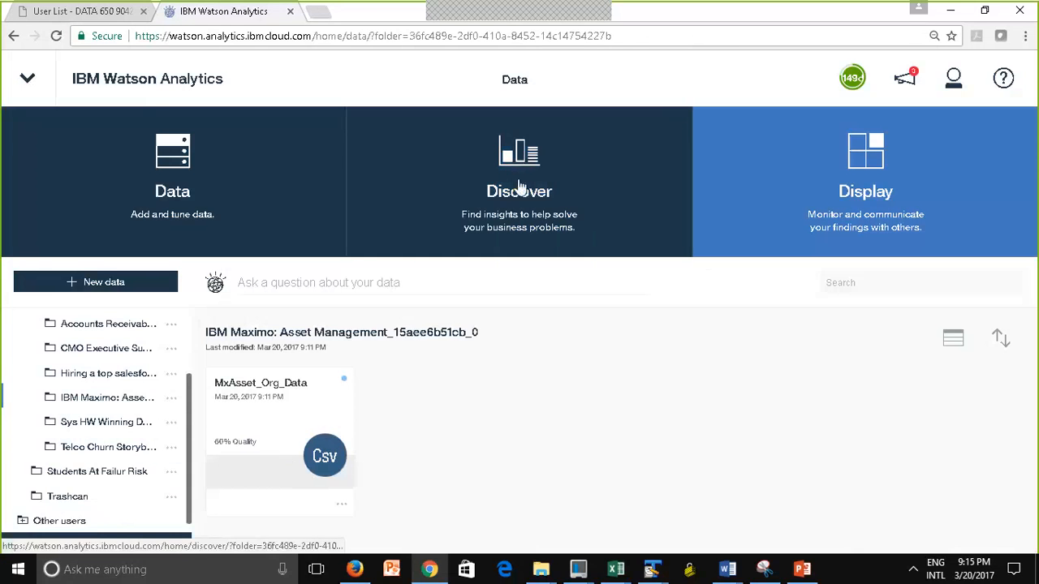
{"action": "left_click", "coordinate": [517, 185]}
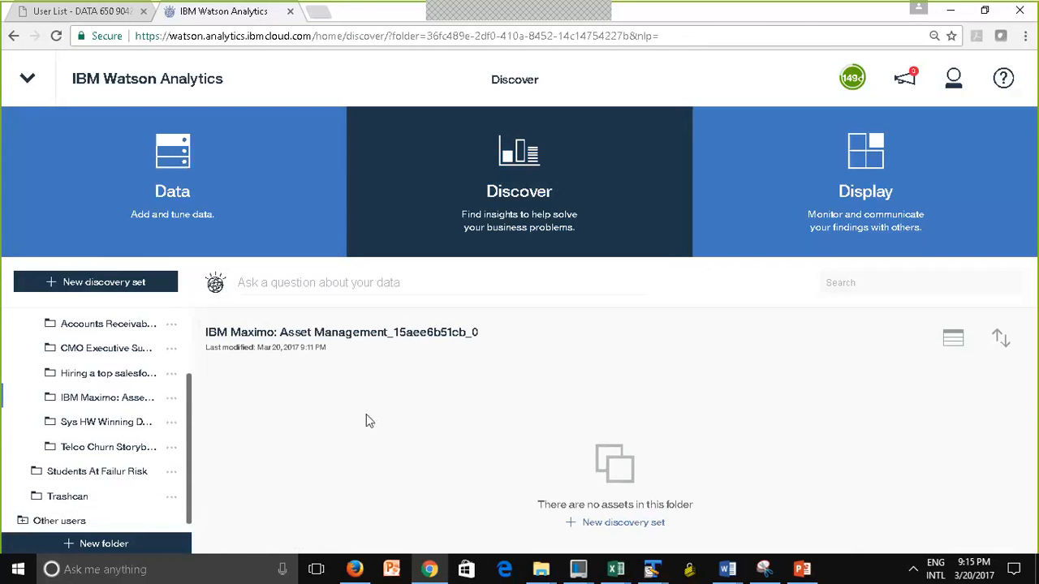
{"action": "left_click", "coordinate": [775, 227]}
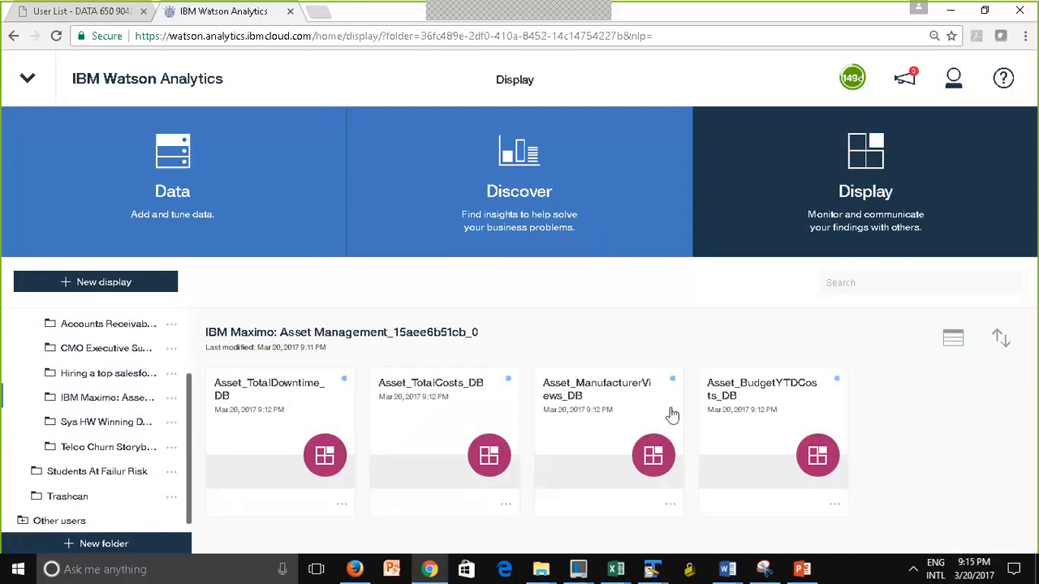
Reopen the IBM Maximo: Asset Management storybook, view the Asset Total Costs expert finding and return to the storybook overview
{"action": "left_click", "coordinate": [29, 96]}
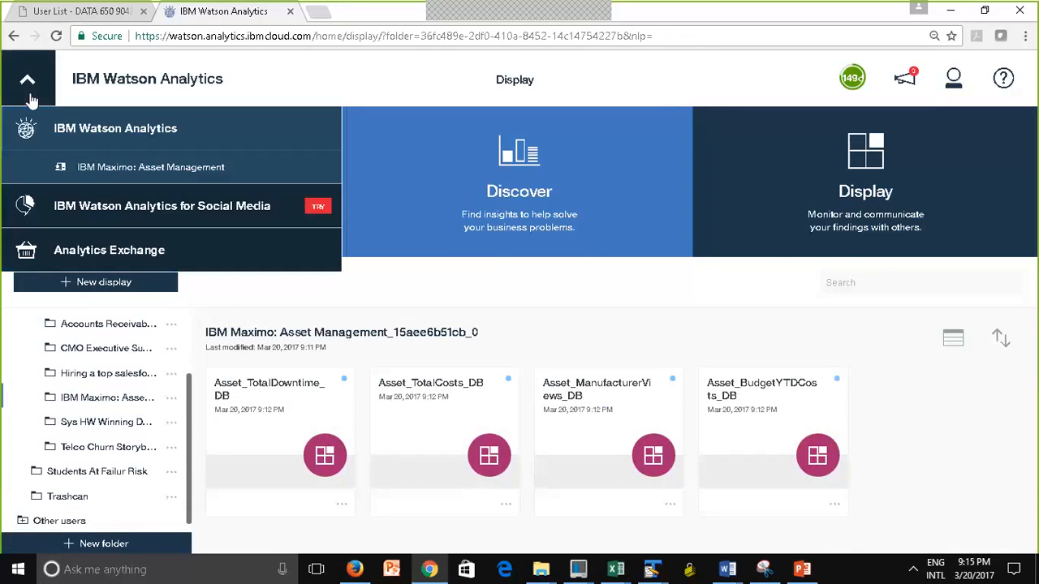
{"action": "left_click", "coordinate": [167, 173]}
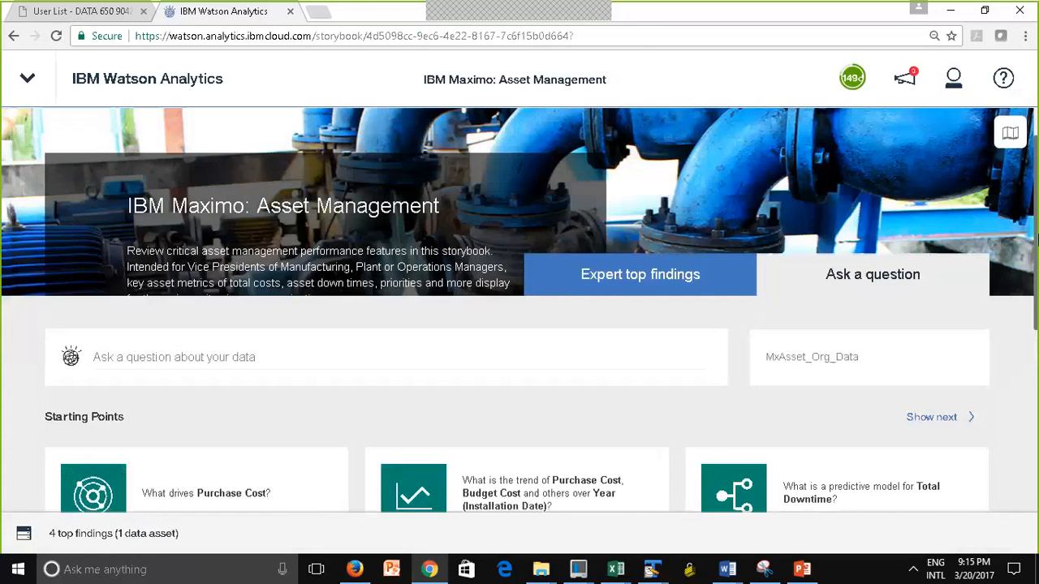
{"action": "left_click_drag", "start_coordinate": [1037, 240], "coordinate": [1037, 290]}
{"action": "scroll", "coordinate": [1024, 308], "scroll_direction": "up", "scroll_amount": 2}
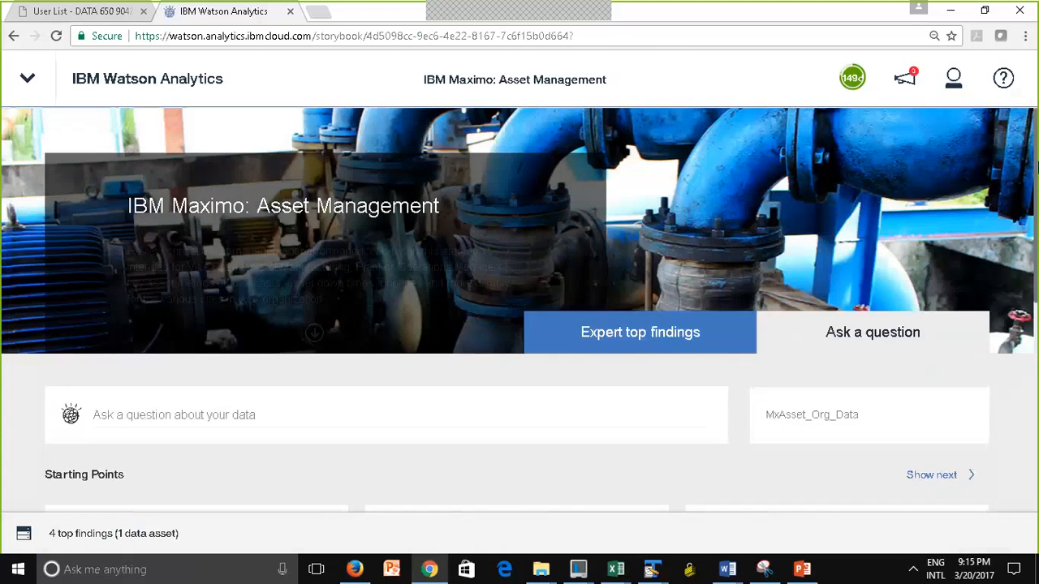
{"action": "left_click", "coordinate": [633, 337]}
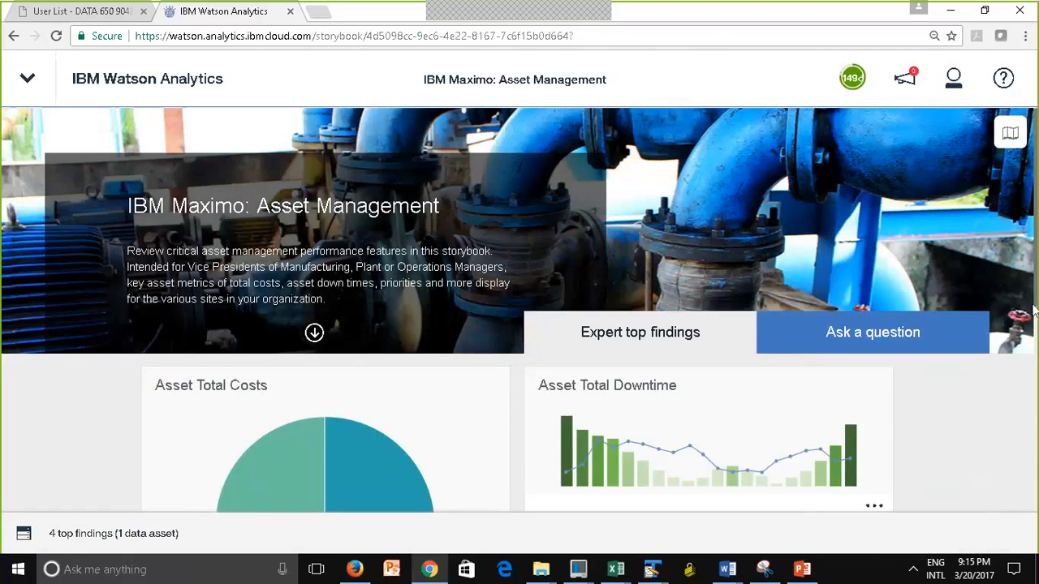
{"action": "left_click_drag", "start_coordinate": [1037, 279], "coordinate": [1037, 488]}
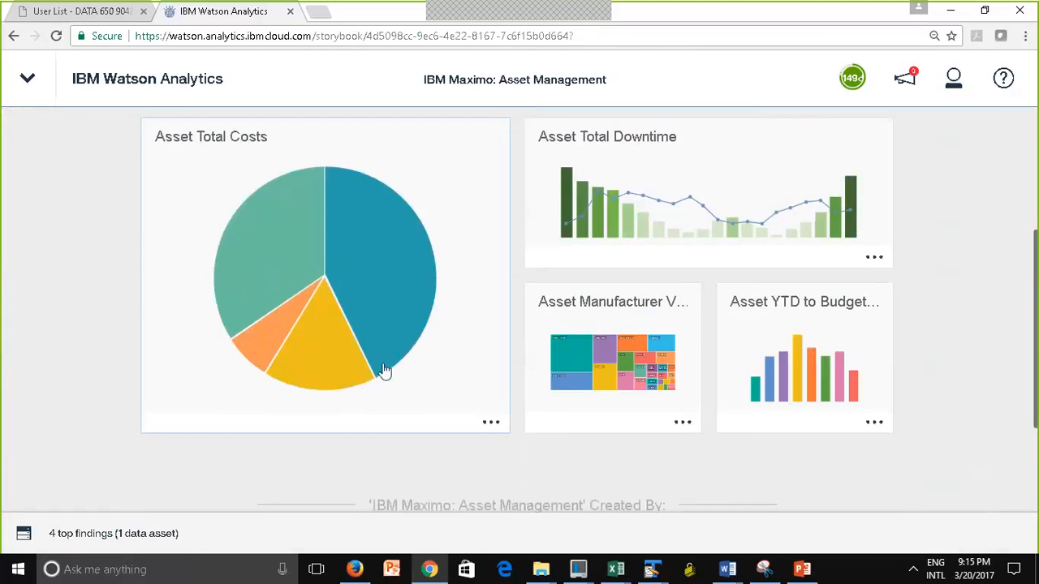
{"action": "left_click", "coordinate": [384, 371]}
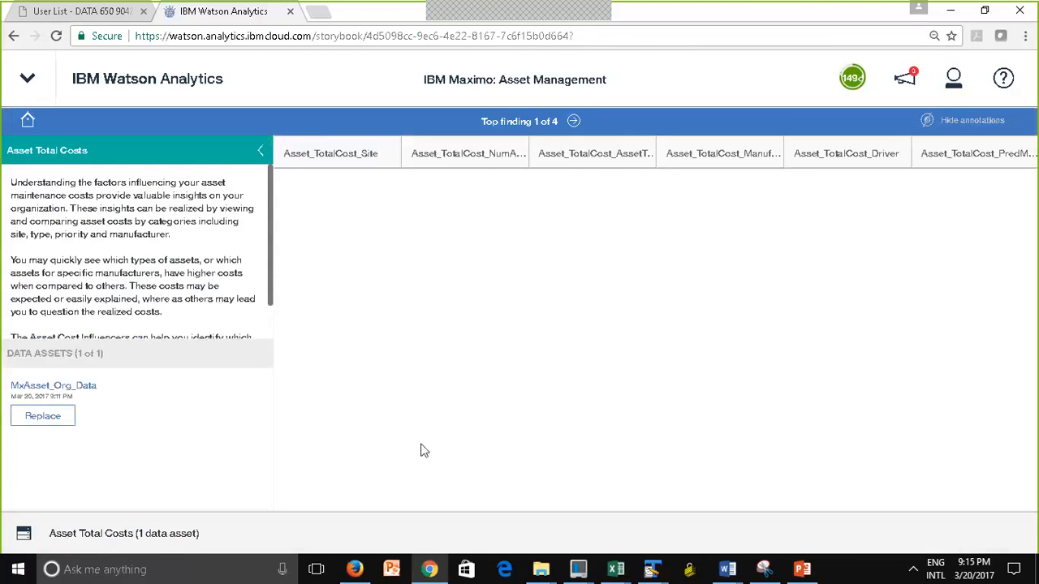
{"action": "left_click", "coordinate": [31, 129]}
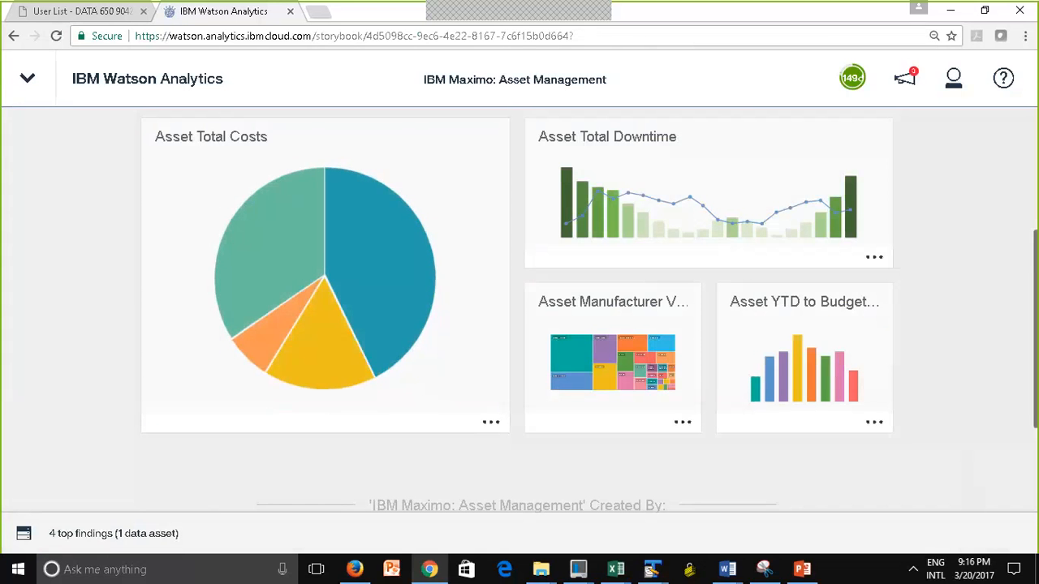
Inspect the MxAsset_Org_Data table behind the storybook and its list of top findings, and close the data view
{"action": "left_click", "coordinate": [27, 536]}
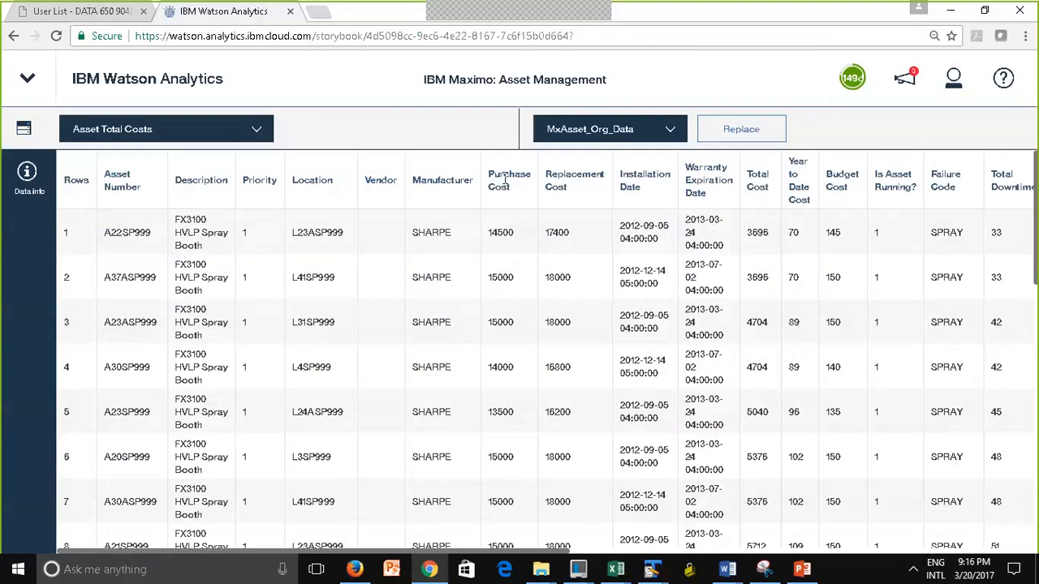
{"action": "left_click", "coordinate": [257, 130]}
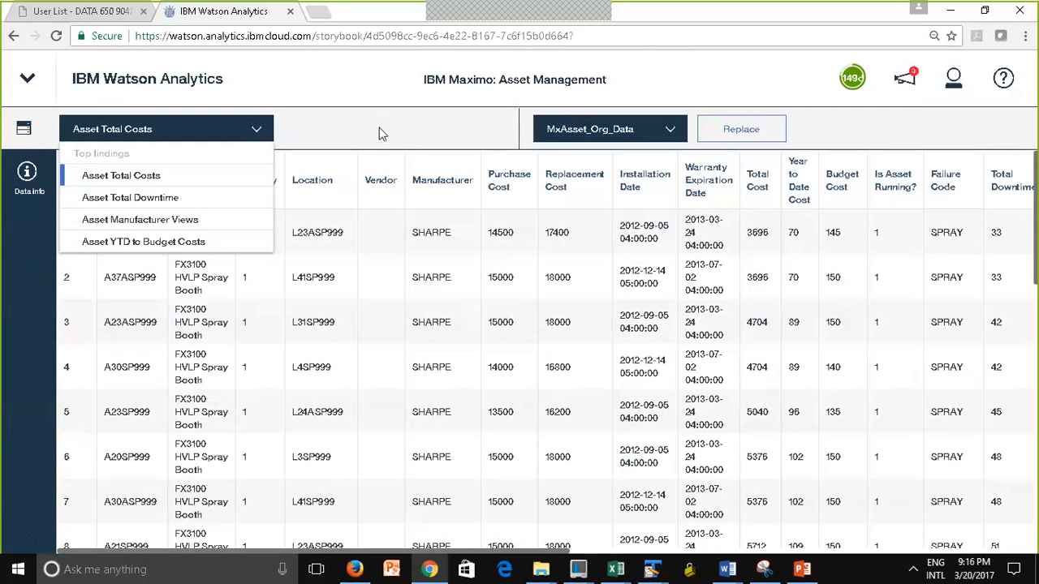
{"action": "left_click", "coordinate": [148, 136]}
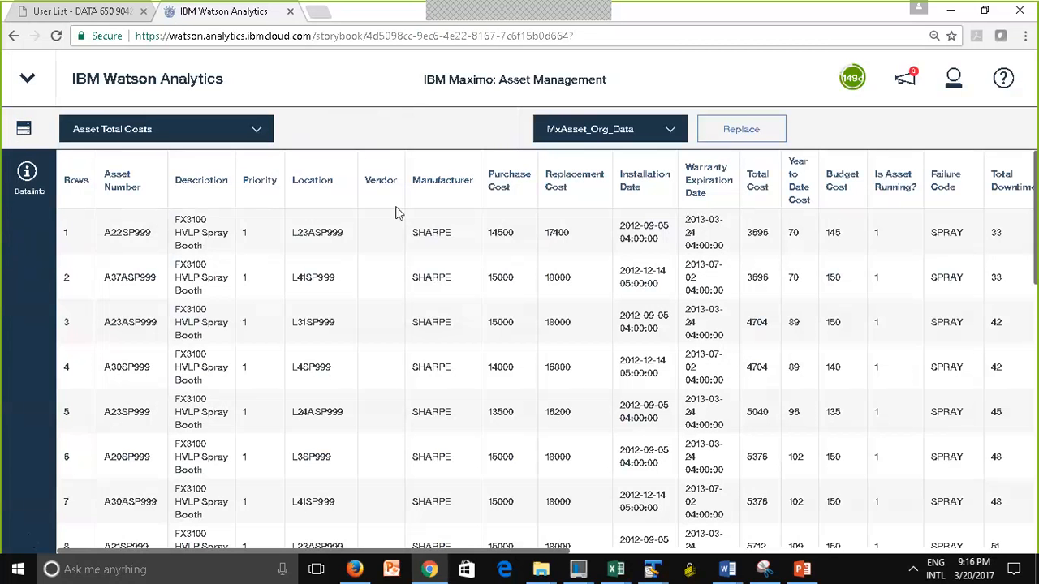
{"action": "left_click", "coordinate": [23, 130]}
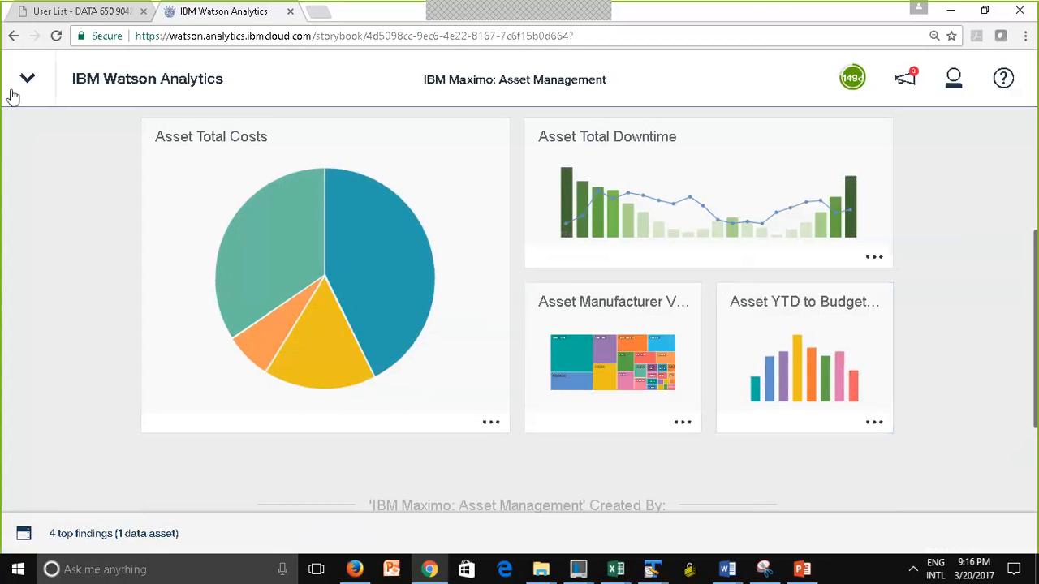
Leave the storybook for the home page, switch to the help session presentation in PowerPoint and go to slide 17 on storybook view mode
{"action": "left_click", "coordinate": [165, 90]}
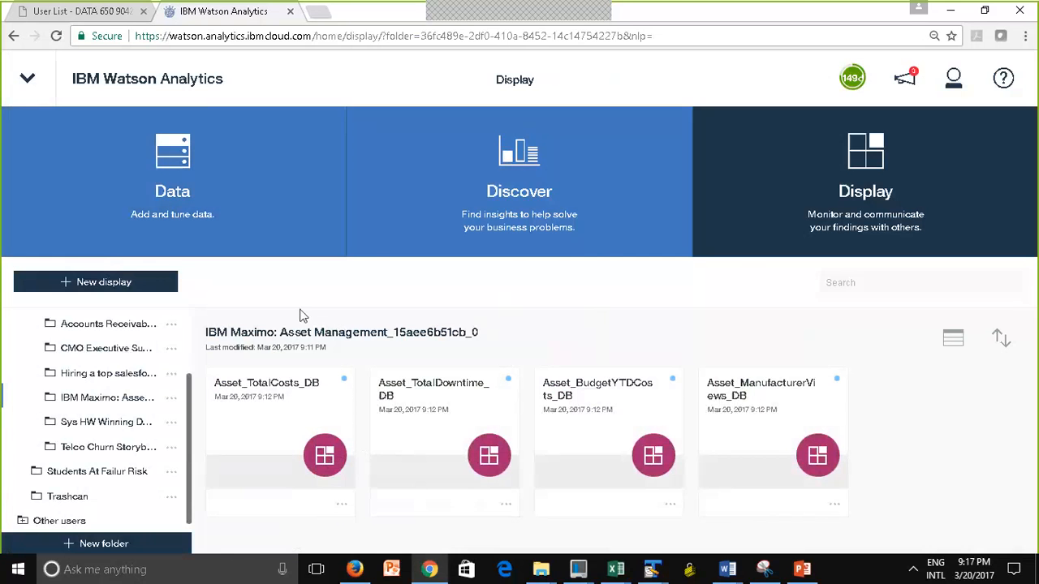
{"action": "left_click", "coordinate": [801, 570]}
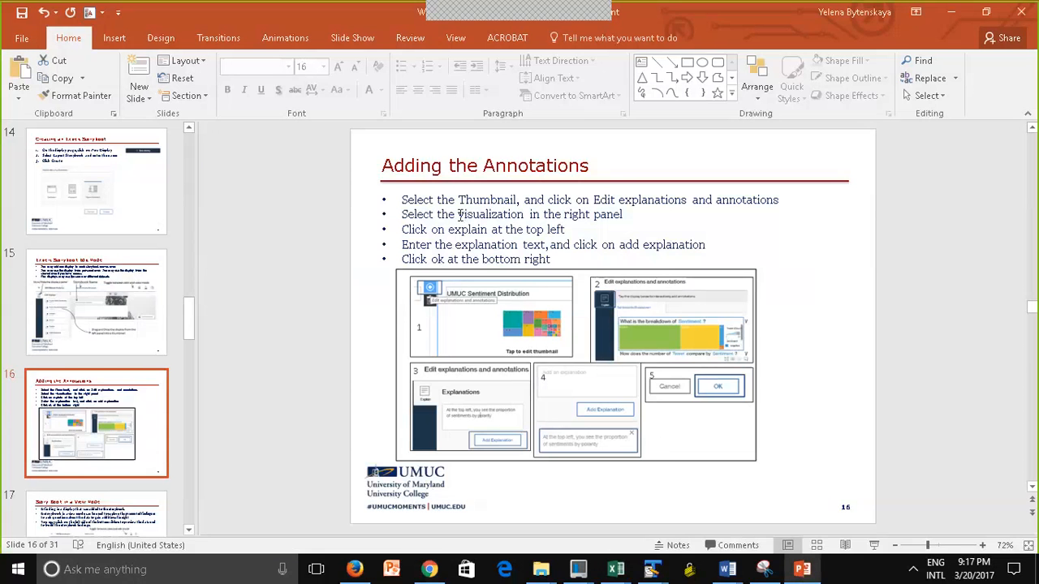
{"action": "left_click", "coordinate": [131, 512]}
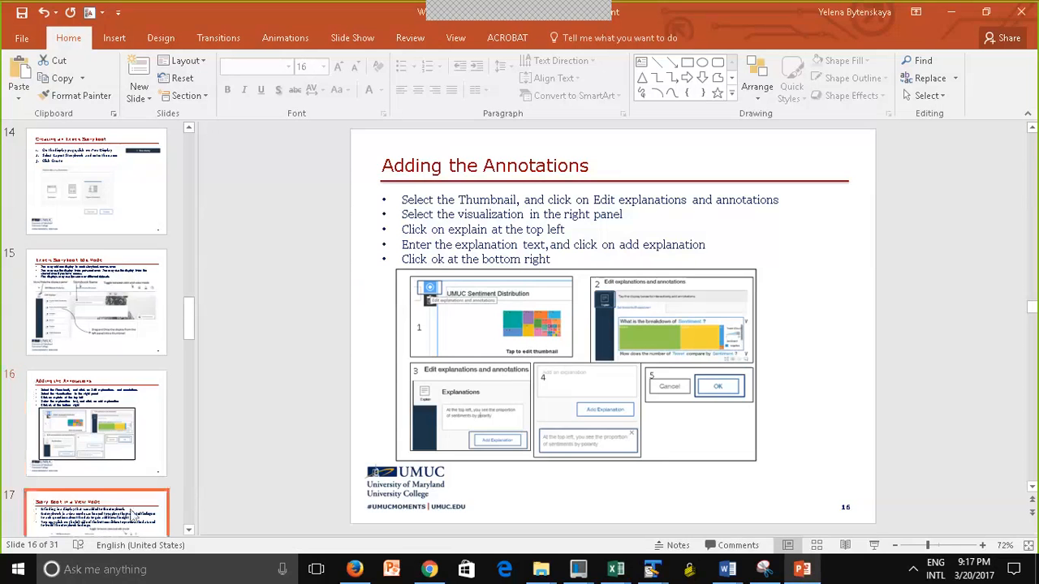